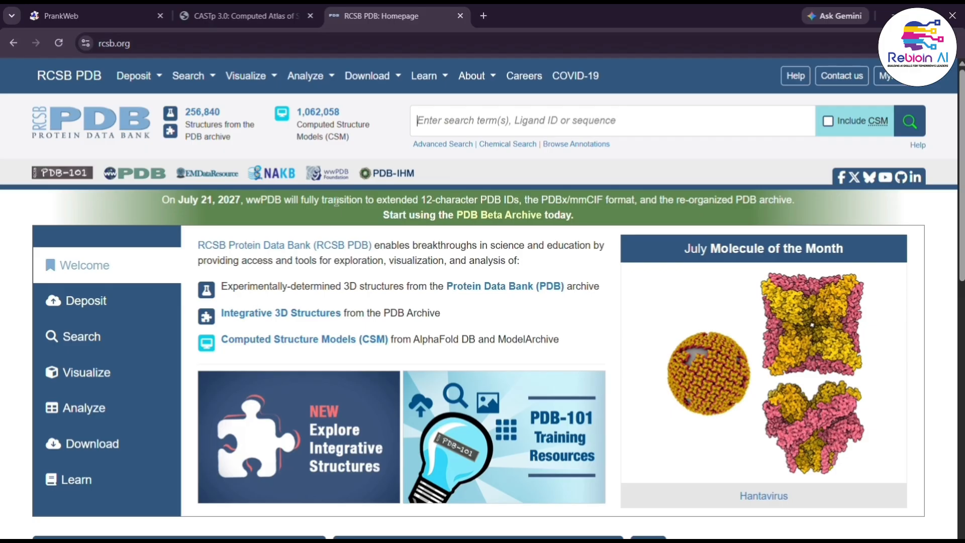
Step: Search the Protein Data Bank for entry 1HSG and open its structure page
{"action": "left_click", "coordinate": [466, 112]}
{"action": "type", "text": "1"}
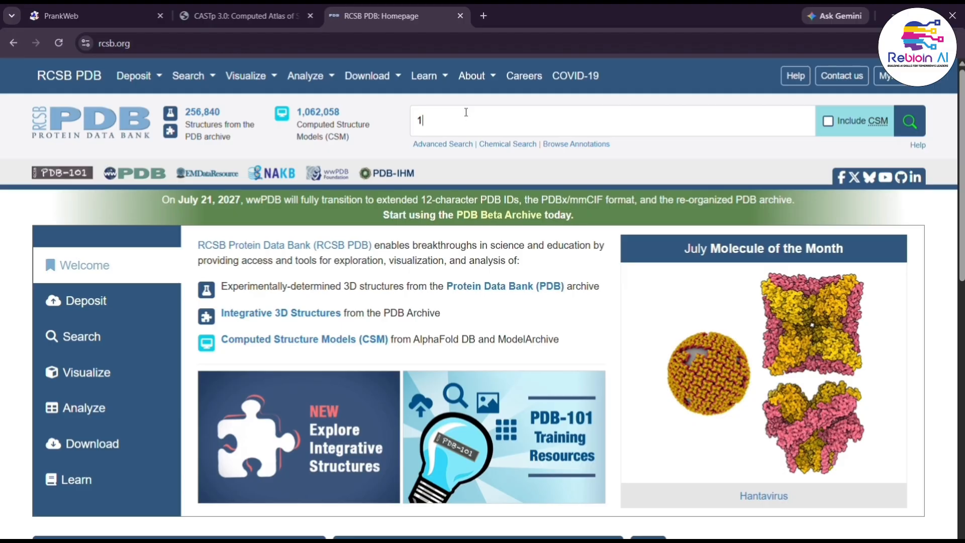
{"action": "type", "text": "hsg"}
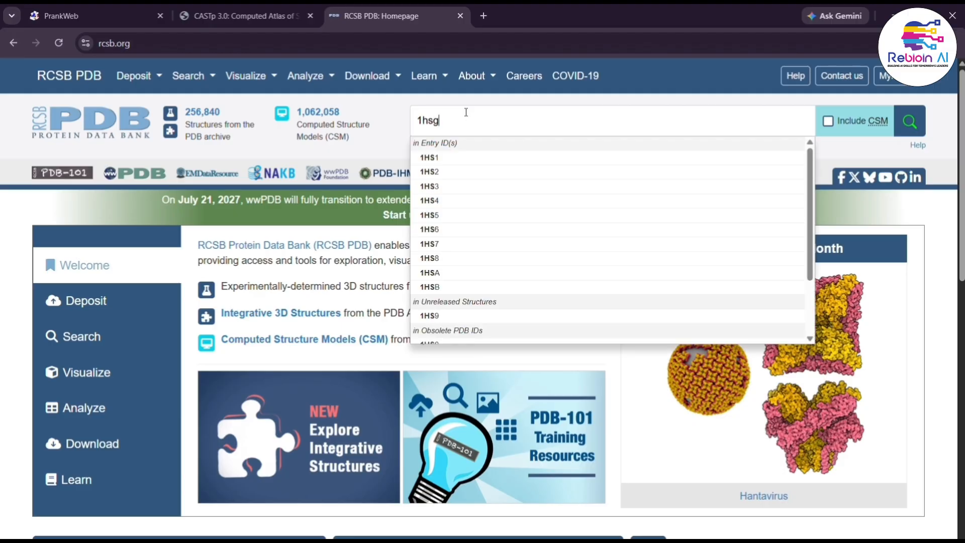
{"action": "key", "text": "BackSpace"}
{"action": "key", "text": "BackSpace"}
{"action": "key", "text": "BackSpace"}
{"action": "type", "text": "hsg"}
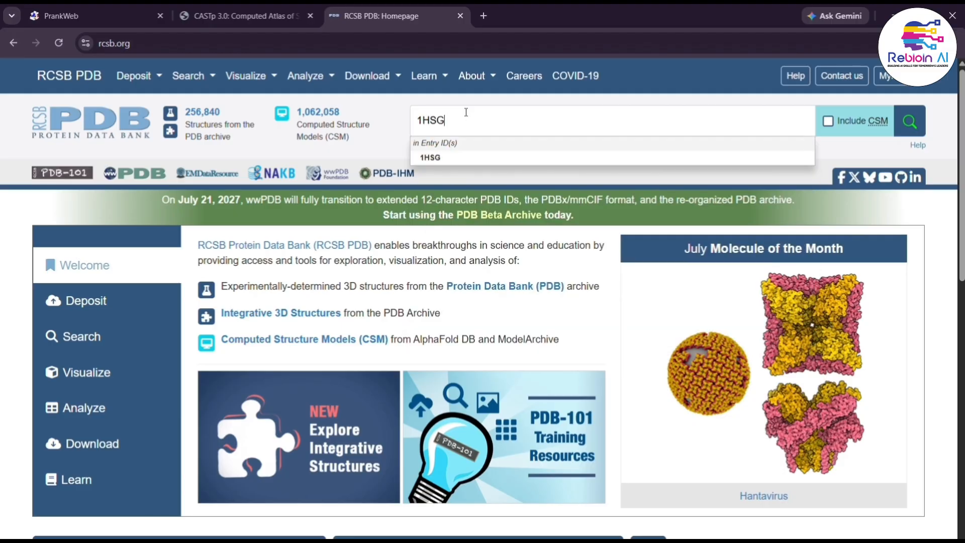
{"action": "key", "text": "Return"}
Step: Review the 1HSG summary page and examine the protein structure from several angles in the 3D viewer
{"action": "scroll", "coordinate": [546, 259], "scroll_direction": "down", "scroll_amount": 4}
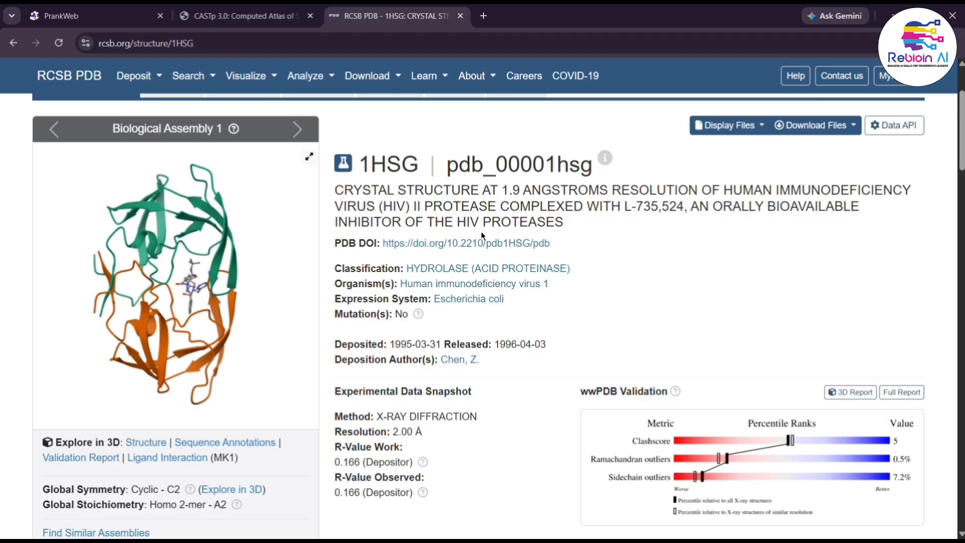
{"action": "scroll", "coordinate": [483, 311], "scroll_direction": "down", "scroll_amount": 12}
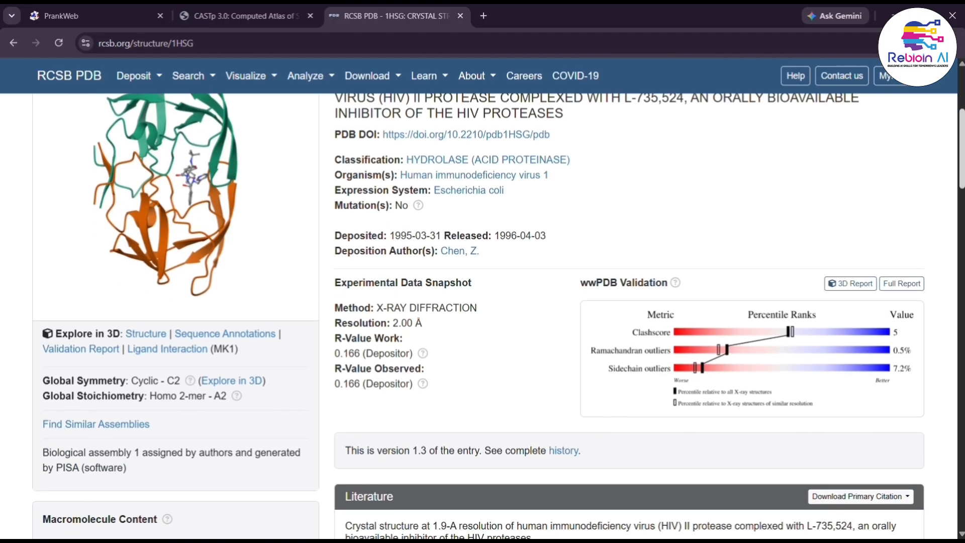
{"action": "scroll", "coordinate": [963, 402], "scroll_direction": "down", "scroll_amount": 15}
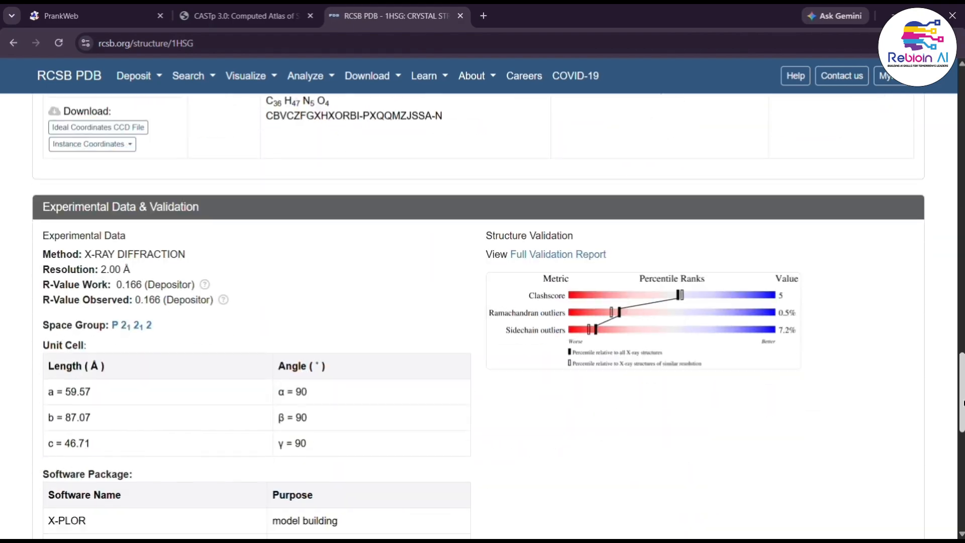
{"action": "left_click_drag", "start_coordinate": [963, 402], "coordinate": [963, 152]}
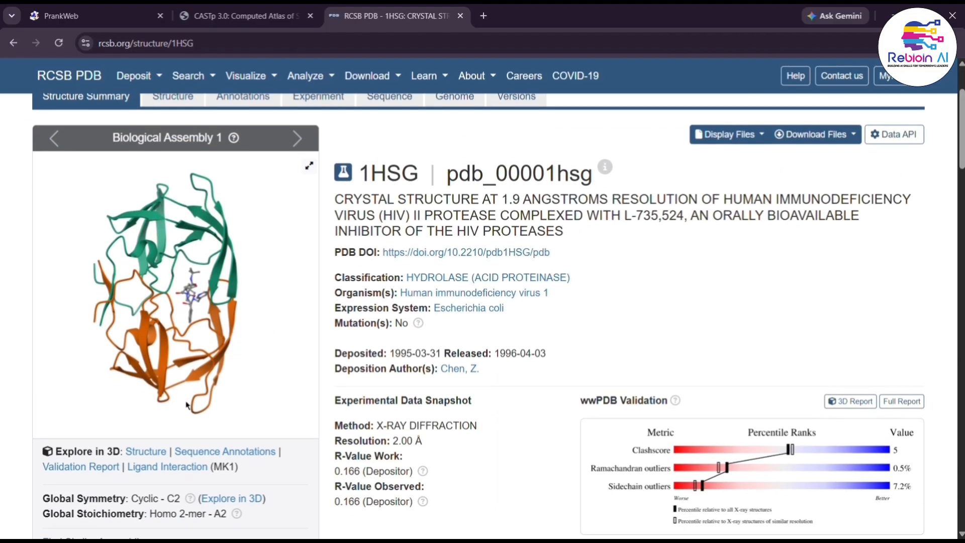
{"action": "left_click", "coordinate": [159, 451]}
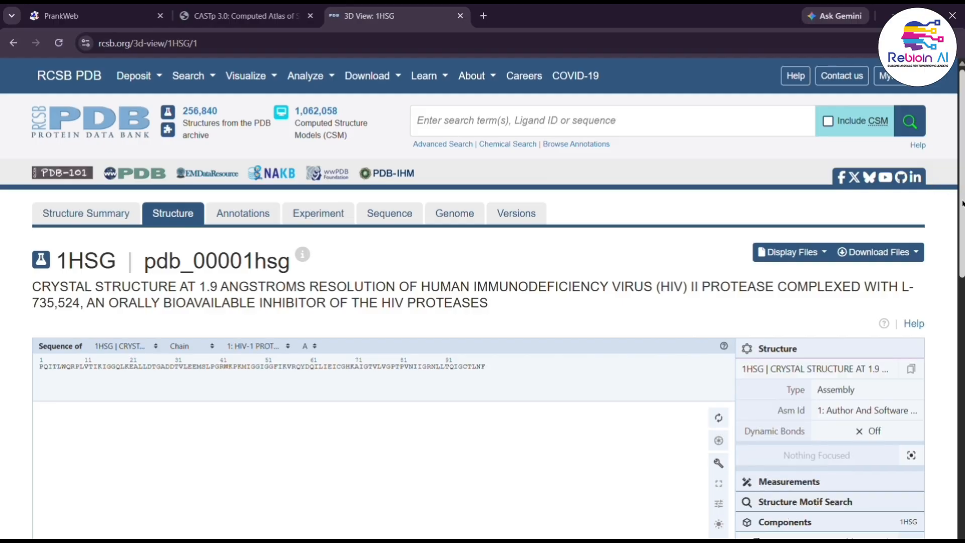
{"action": "left_click_drag", "start_coordinate": [962, 202], "coordinate": [955, 348]}
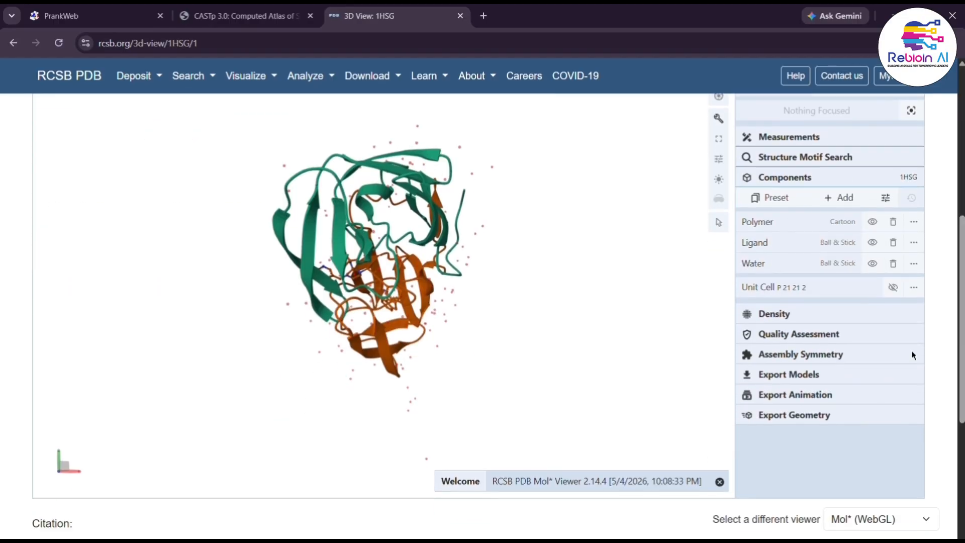
{"action": "left_click_drag", "start_coordinate": [289, 309], "coordinate": [365, 330]}
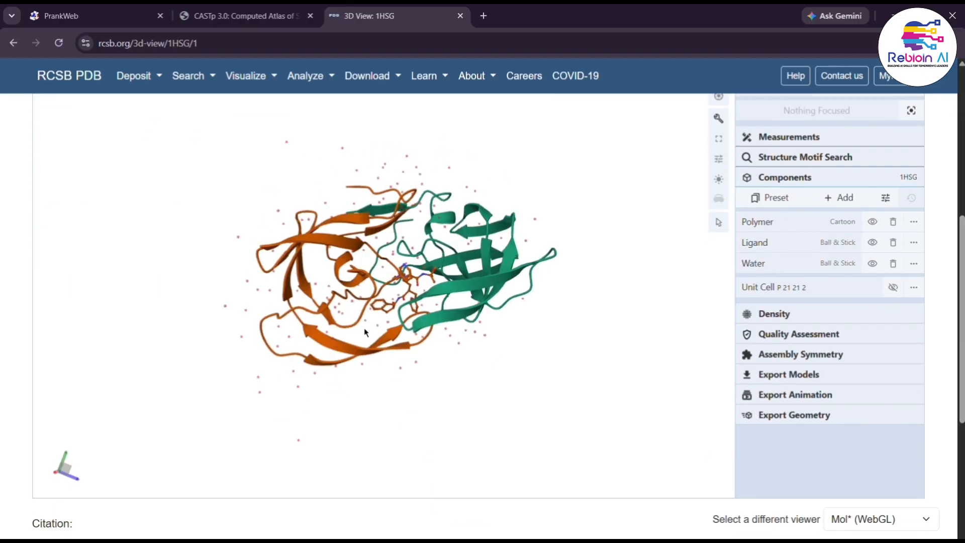
{"action": "left_click_drag", "start_coordinate": [417, 351], "coordinate": [314, 539]}
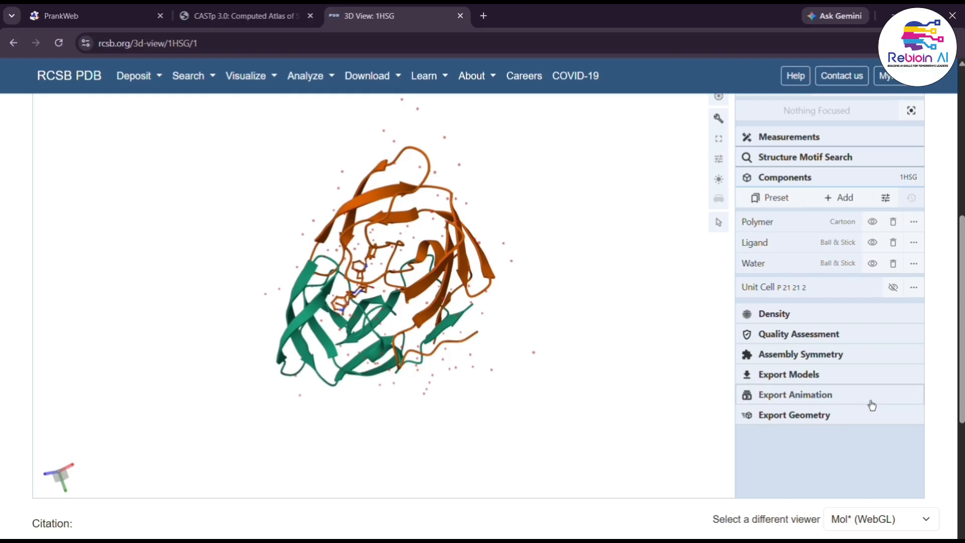
{"action": "left_click_drag", "start_coordinate": [955, 358], "coordinate": [941, 303]}
{"action": "left_click_drag", "start_coordinate": [583, 417], "coordinate": [547, 417]}
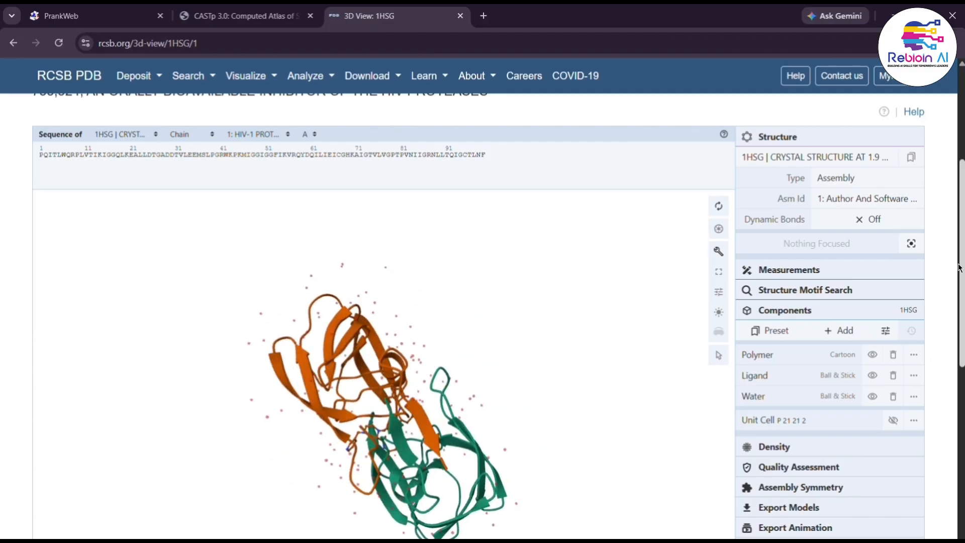
Step: Download the 1HSG structure in Legacy PDB Format
{"action": "left_click_drag", "start_coordinate": [962, 271], "coordinate": [962, 201]}
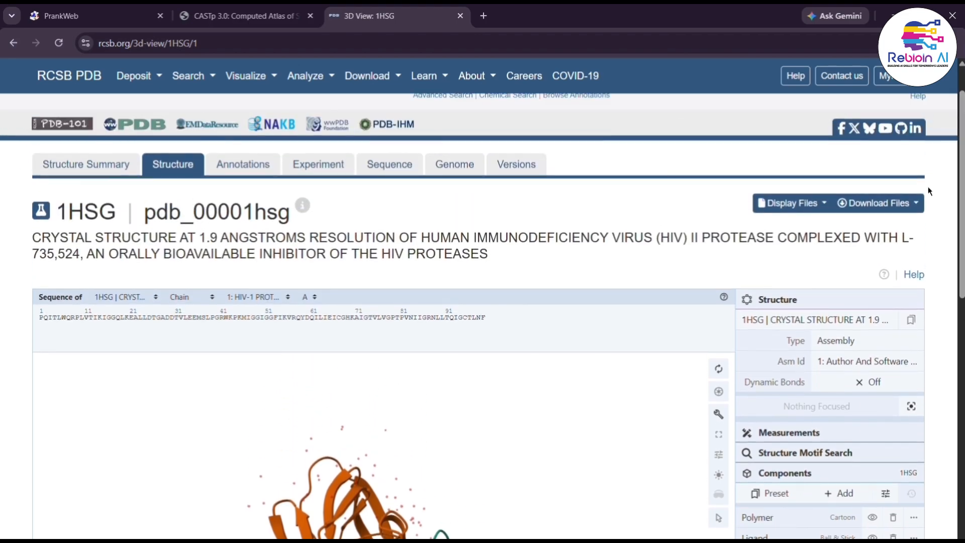
{"action": "left_click", "coordinate": [898, 213]}
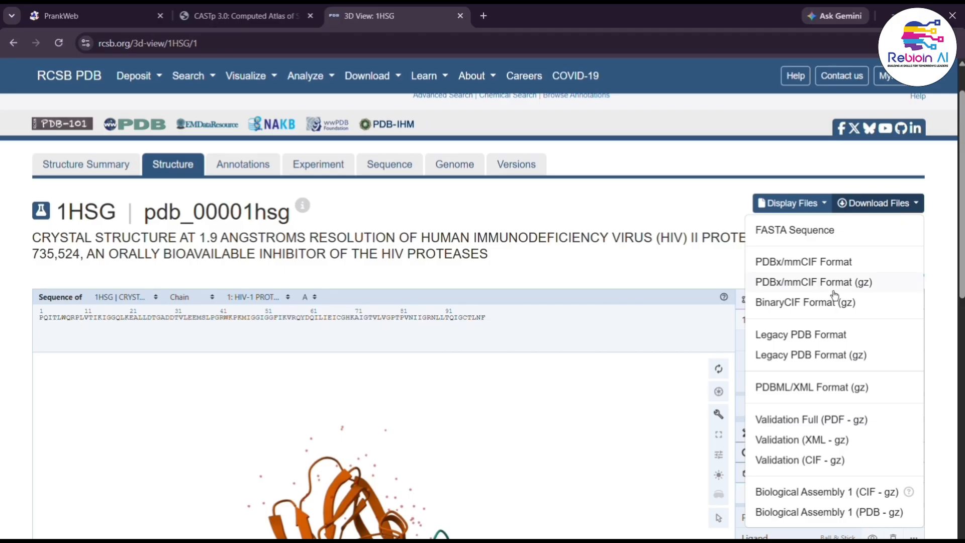
{"action": "left_click", "coordinate": [802, 339]}
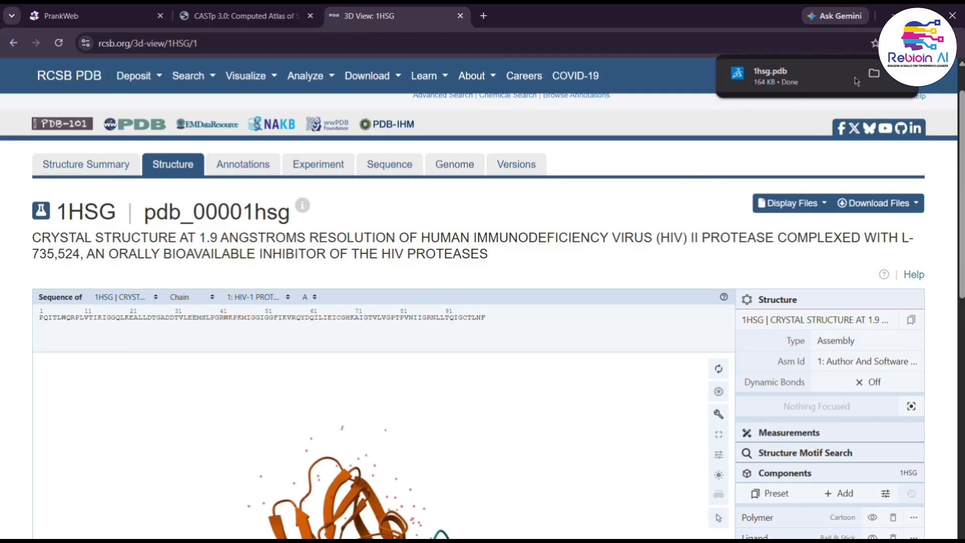
{"action": "mouse_move", "coordinate": [849, 79]}
Step: Return to the 1HSG summary and download the MK1 ligand's instance coordinates in SDF format, chain C [auth B]
{"action": "left_click", "coordinate": [16, 42]}
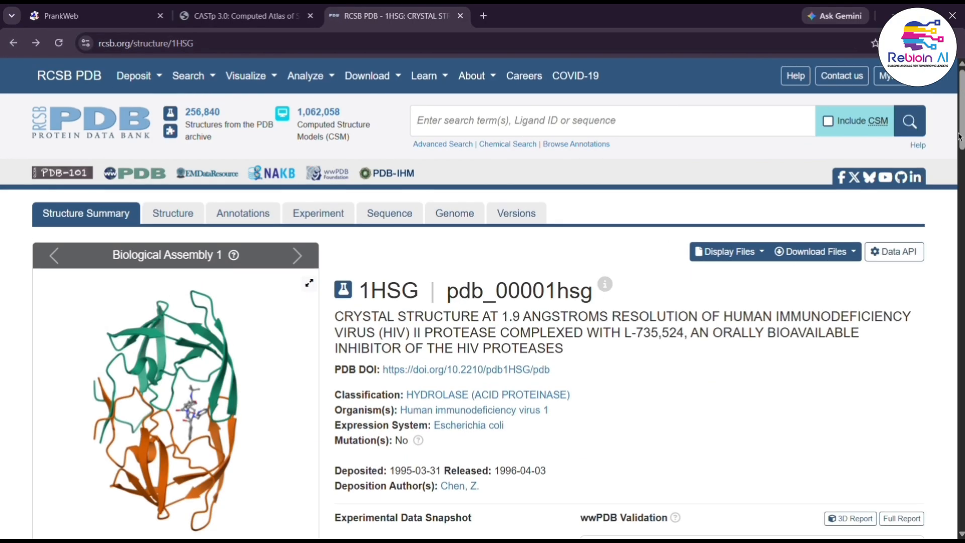
{"action": "mouse_move", "coordinate": [960, 137]}
{"action": "left_mouse_down"}
{"action": "mouse_move", "coordinate": [959, 331]}
{"action": "mouse_move", "coordinate": [946, 113]}
{"action": "mouse_move", "coordinate": [951, 157]}
{"action": "left_mouse_up"}
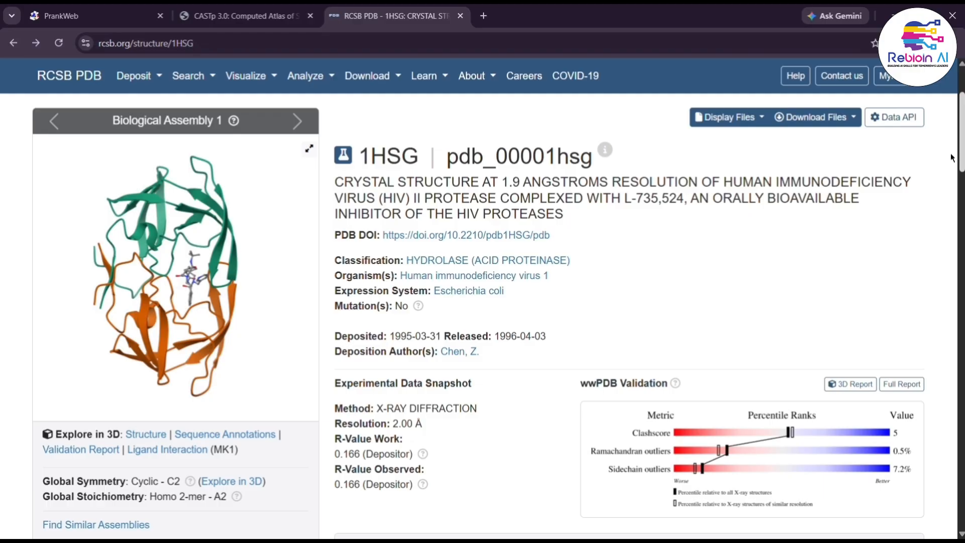
{"action": "left_click_drag", "start_coordinate": [951, 158], "coordinate": [950, 157]}
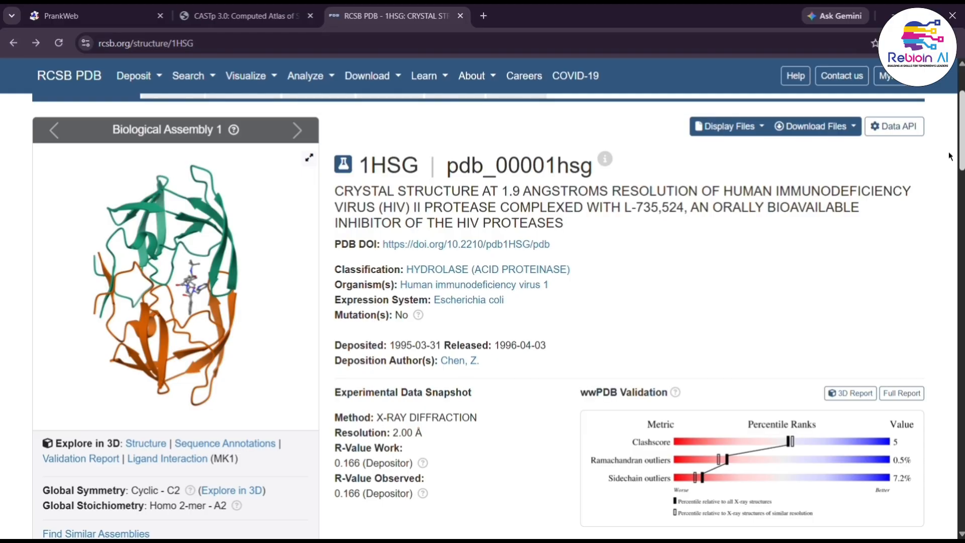
{"action": "left_click_drag", "start_coordinate": [950, 157], "coordinate": [957, 386]}
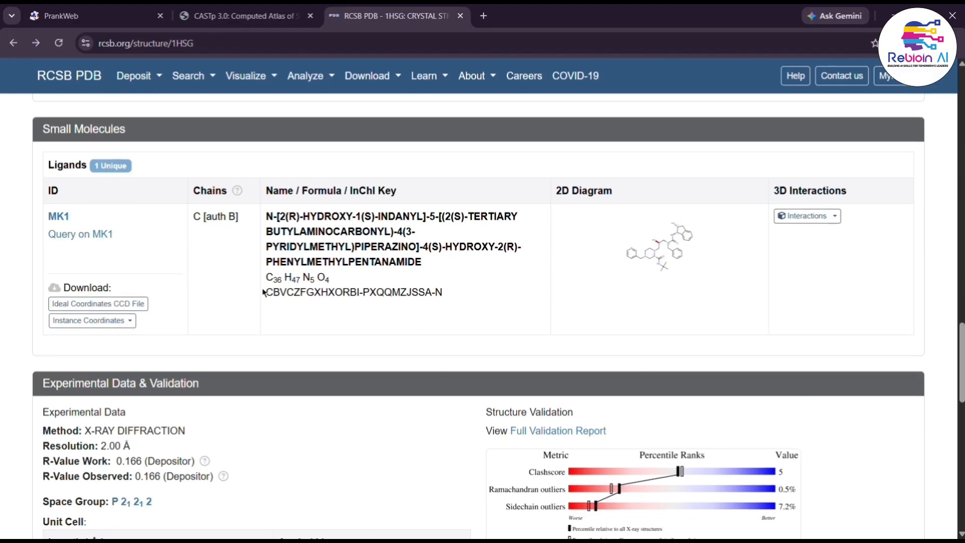
{"action": "left_click", "coordinate": [106, 322]}
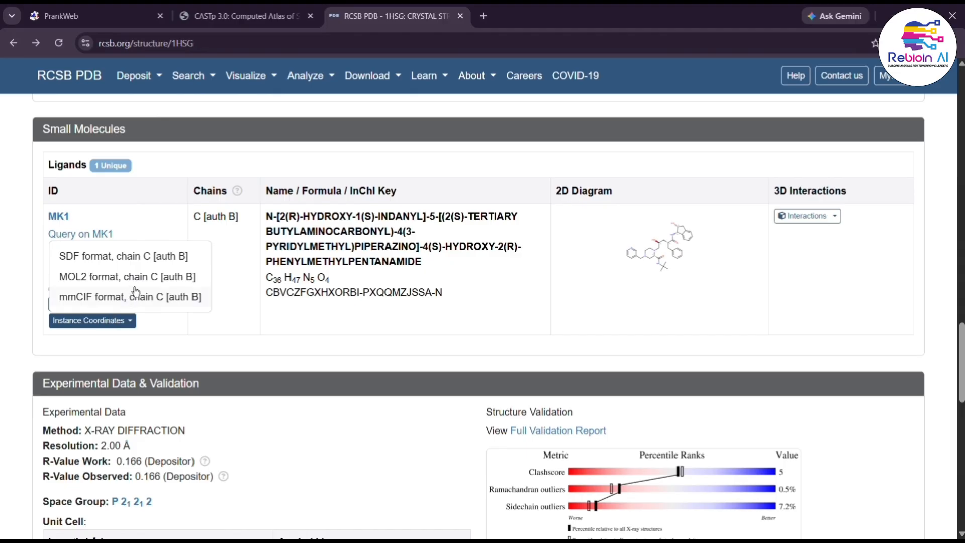
{"action": "left_click", "coordinate": [140, 257]}
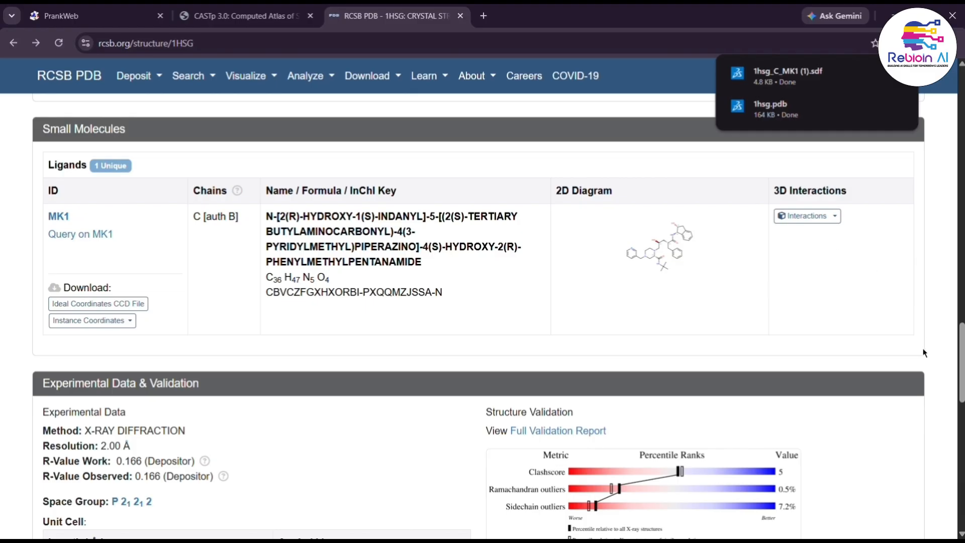
{"action": "scroll", "coordinate": [925, 352], "scroll_direction": "up", "scroll_amount": 5}
{"action": "scroll", "coordinate": [962, 227], "scroll_direction": "up", "scroll_amount": 10}
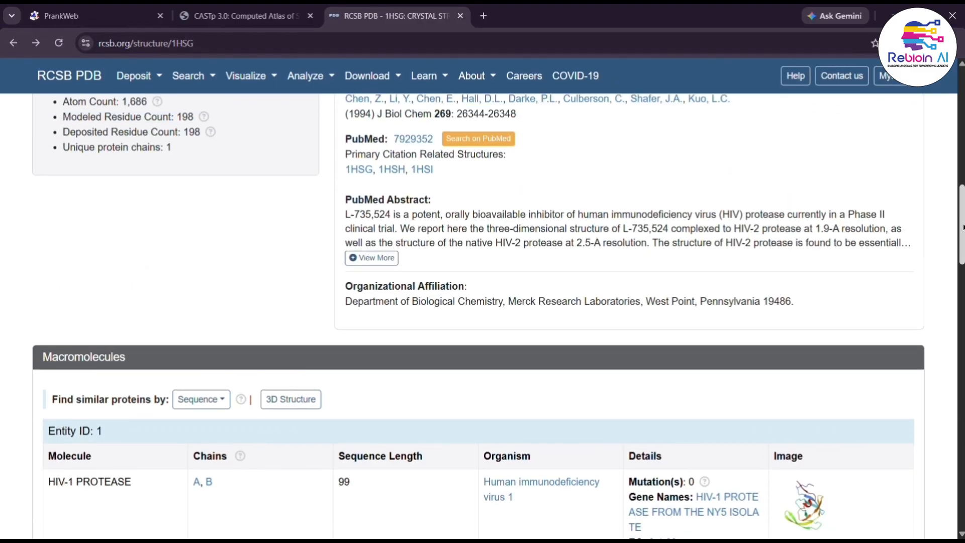
{"action": "left_click_drag", "start_coordinate": [962, 227], "coordinate": [962, 134]}
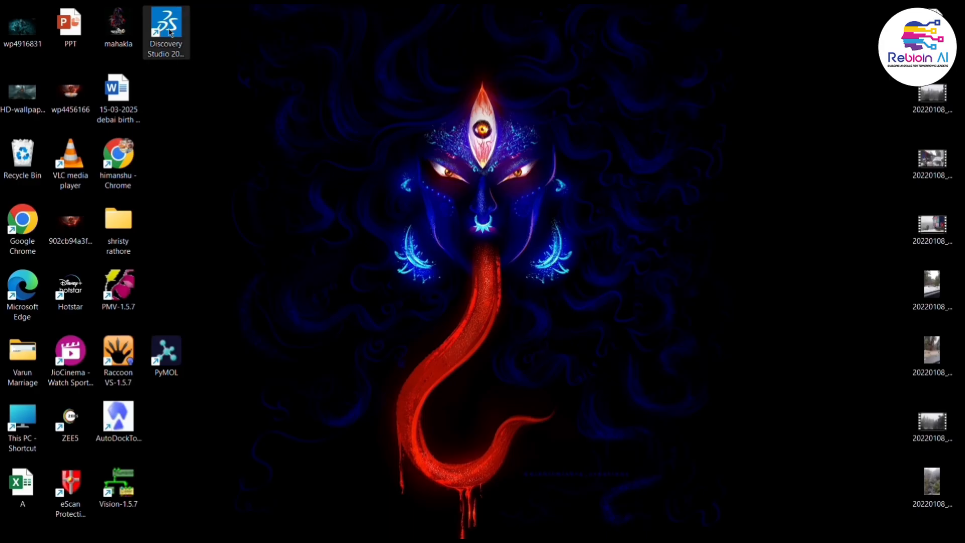
Step: Launch Discovery Studio and open the 1HSG file from the MOLECULAR DOCKING folder
{"action": "double_click", "coordinate": [169, 30]}
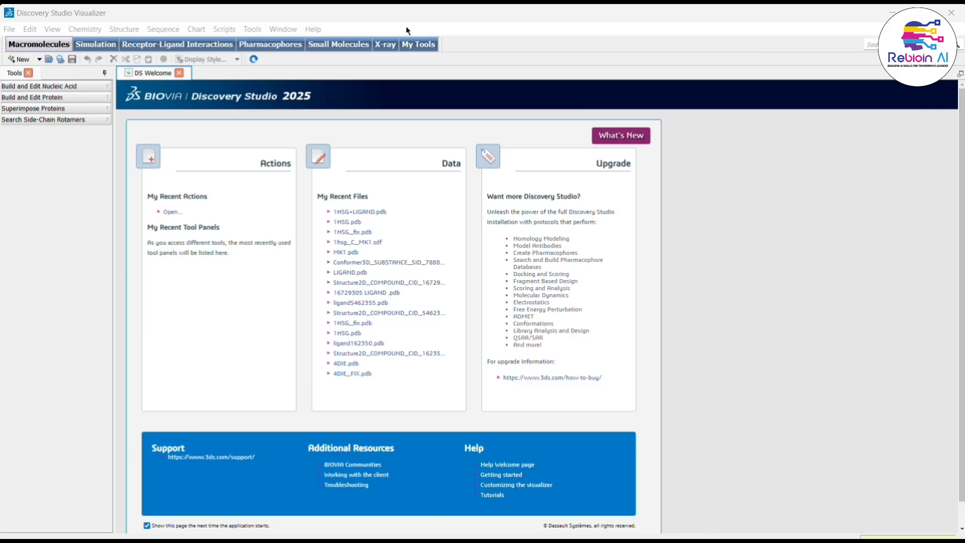
{"action": "left_click", "coordinate": [10, 32]}
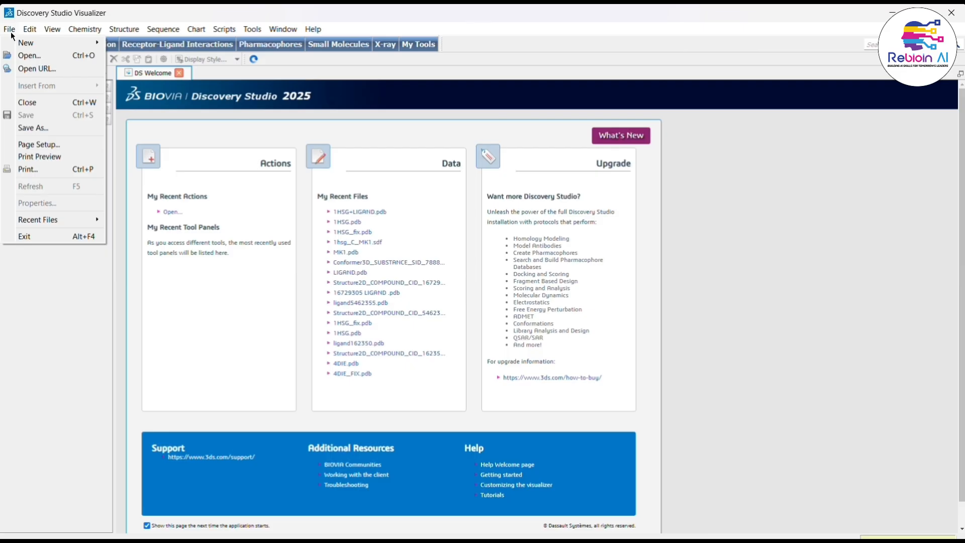
{"action": "left_click", "coordinate": [11, 32]}
{"action": "left_click", "coordinate": [10, 31]}
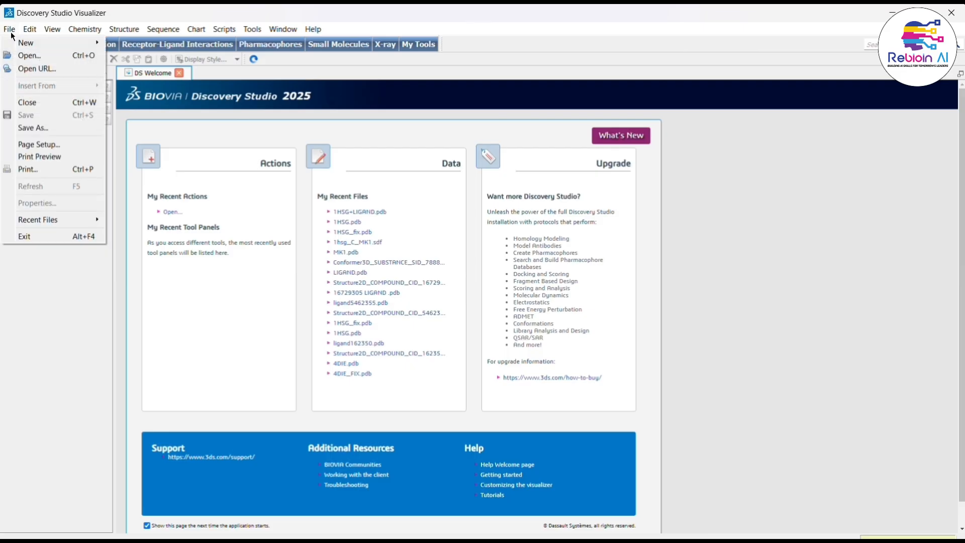
{"action": "left_click", "coordinate": [28, 56]}
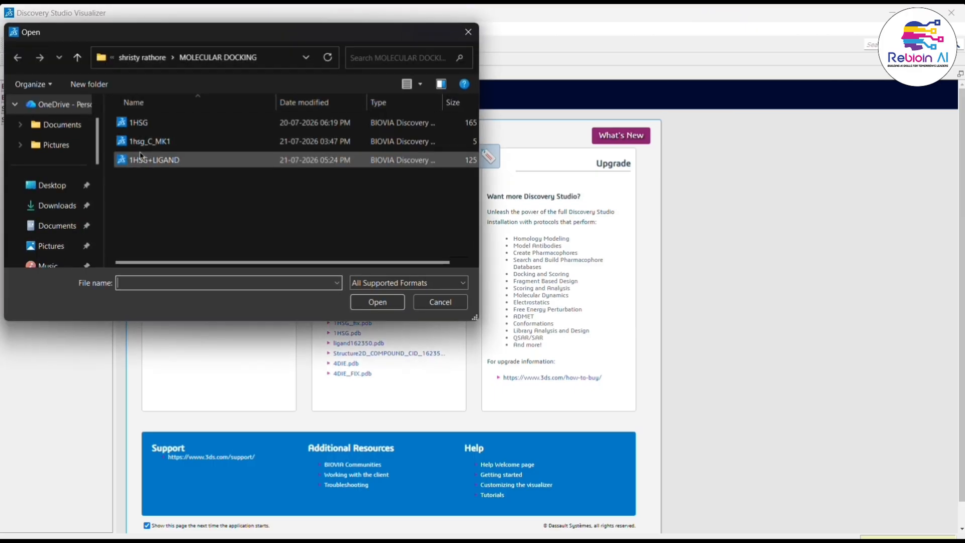
{"action": "double_click", "coordinate": [234, 125]}
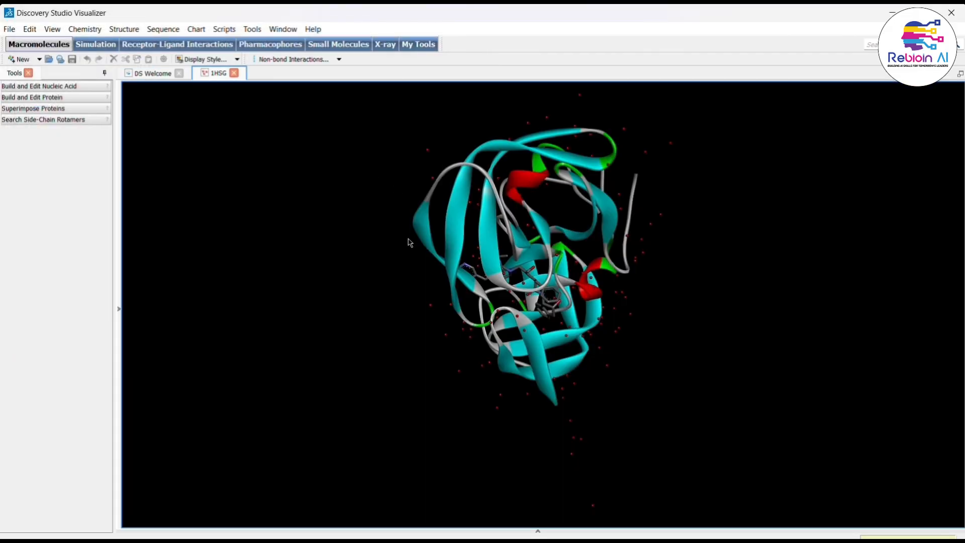
Step: Inspect the 1HSG protein and its bound ligand in 3D, and display the structure's hierarchy tree
{"action": "left_click_drag", "start_coordinate": [587, 240], "coordinate": [475, 226]}
{"action": "left_click", "coordinate": [475, 226]}
{"action": "right_click_drag", "start_coordinate": [477, 231], "coordinate": [516, 422]}
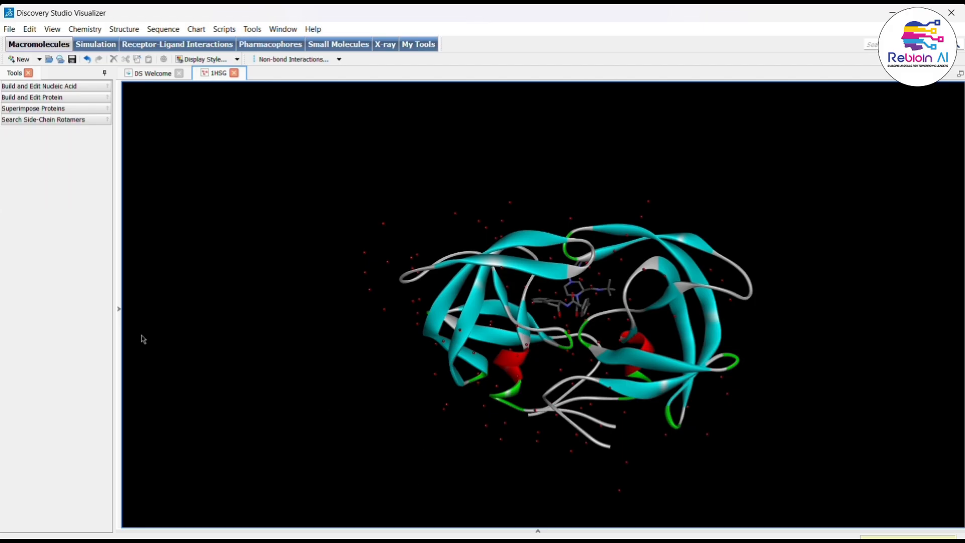
{"action": "scroll", "coordinate": [373, 299], "scroll_direction": "up", "scroll_amount": 2}
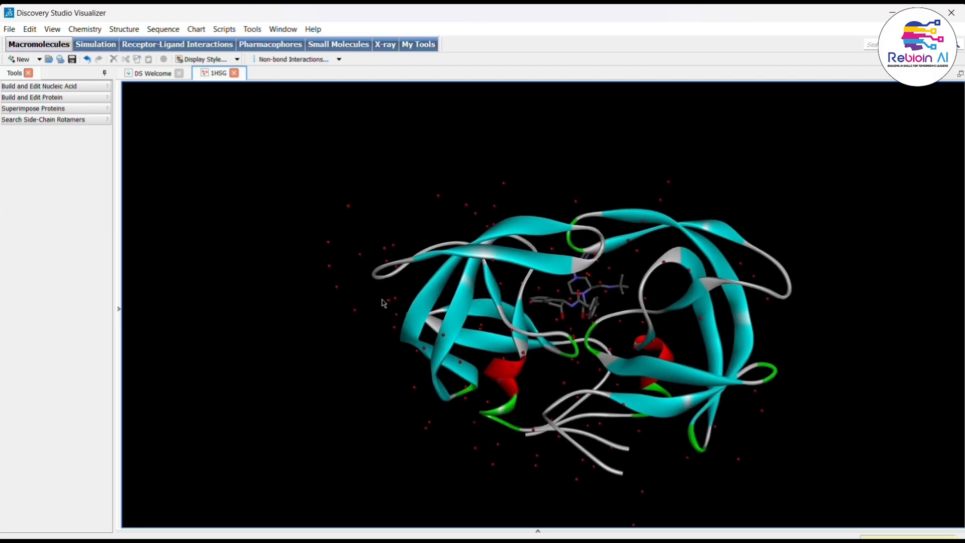
{"action": "left_click", "coordinate": [119, 312]}
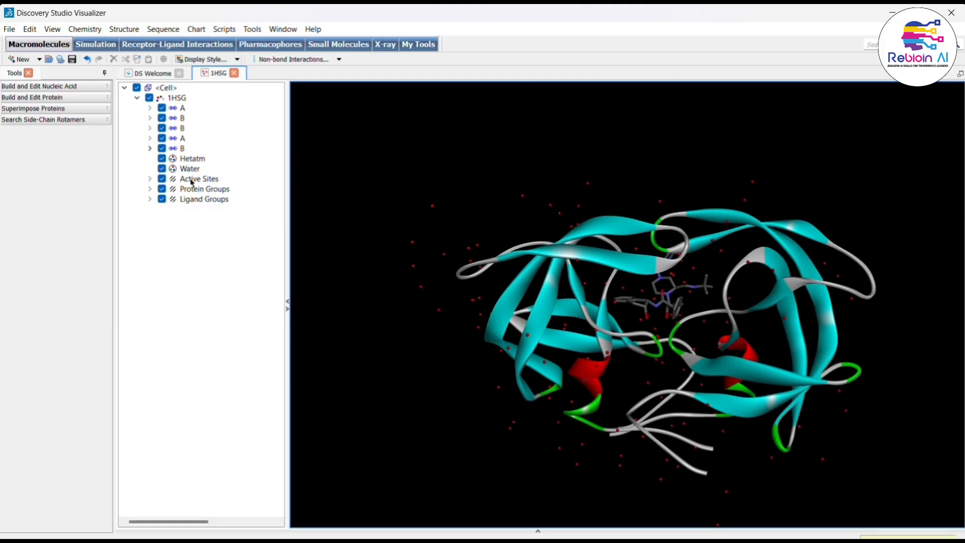
Step: Delete the Water group from the 1HSG structure and inspect the remaining protein–ligand complex
{"action": "left_click", "coordinate": [189, 170]}
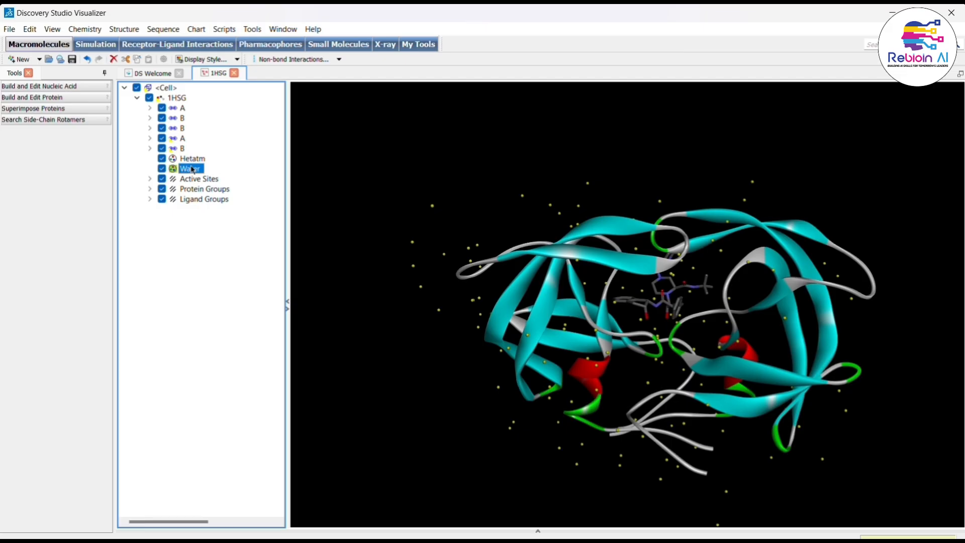
{"action": "key", "text": "Delete"}
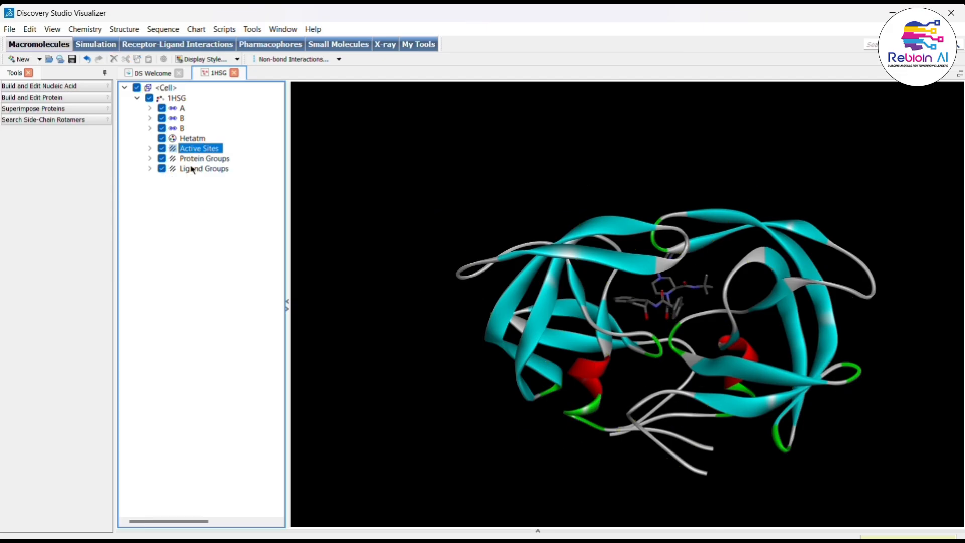
{"action": "mouse_move", "coordinate": [466, 251]}
{"action": "left_mouse_down"}
{"action": "mouse_move", "coordinate": [446, 206]}
{"action": "mouse_move", "coordinate": [471, 221]}
{"action": "mouse_move", "coordinate": [463, 207]}
{"action": "left_mouse_up"}
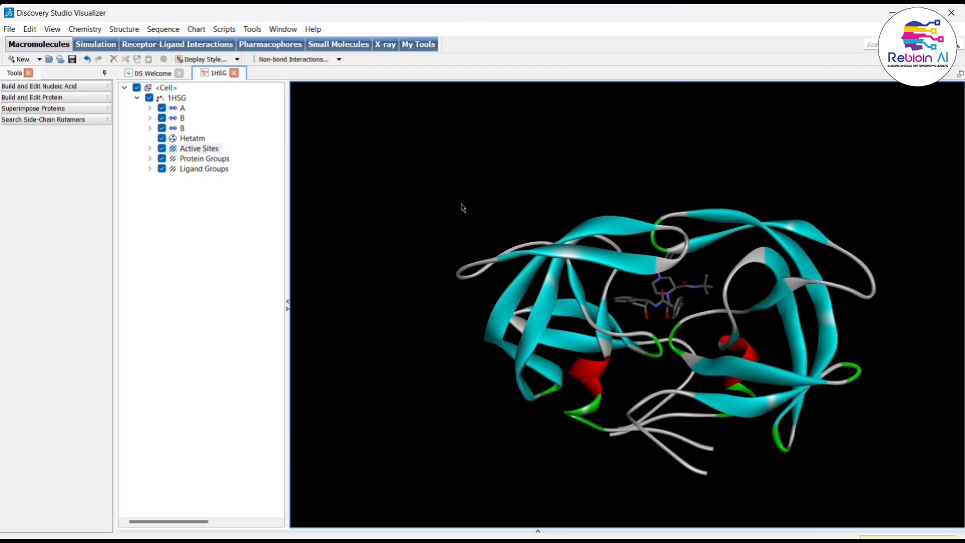
{"action": "right_click_drag", "start_coordinate": [461, 204], "coordinate": [492, 441]}
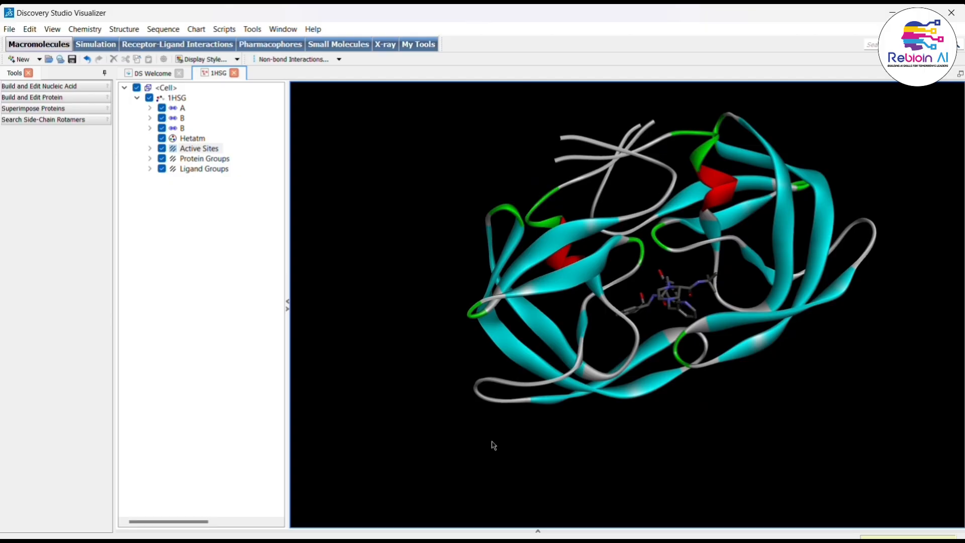
Step: Highlight the Hetatm entry to identify the bound ligand, and cut the Ligand Groups out of the 1HSG structure
{"action": "left_click", "coordinate": [189, 139]}
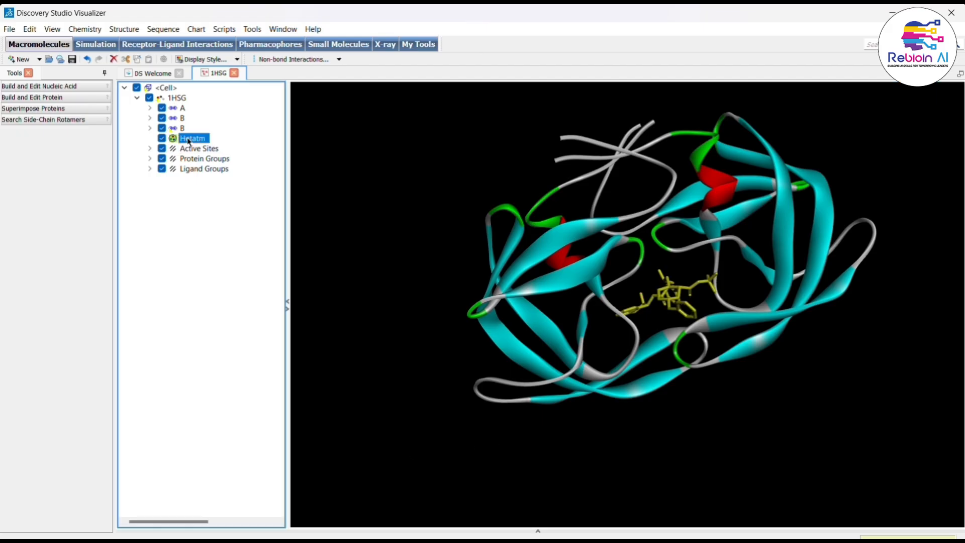
{"action": "left_click", "coordinate": [340, 216]}
{"action": "left_click", "coordinate": [193, 139]}
{"action": "left_click", "coordinate": [316, 211]}
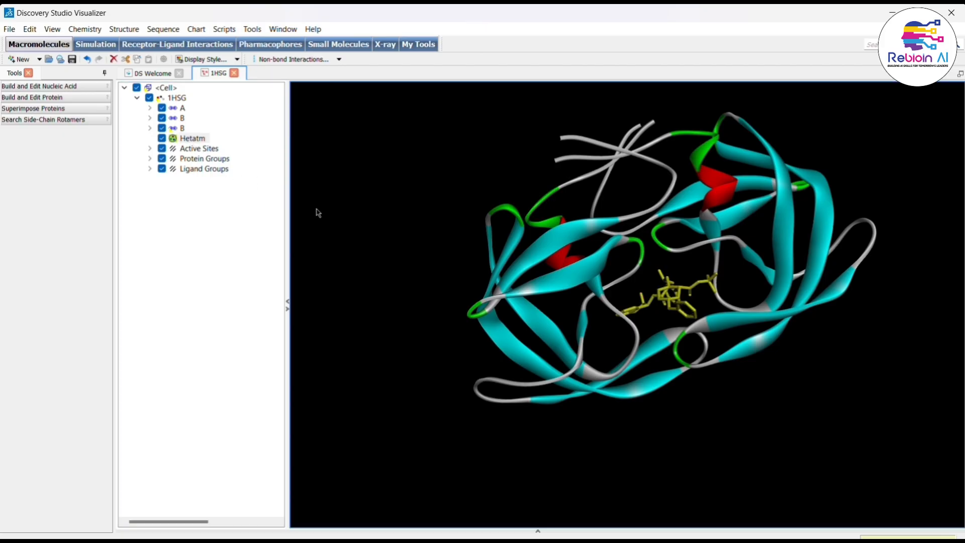
{"action": "left_click", "coordinate": [190, 220]}
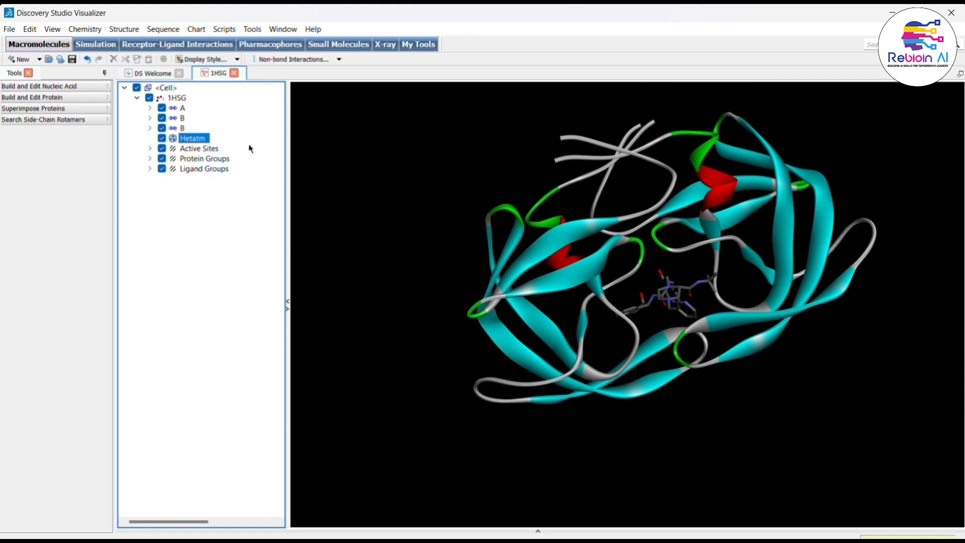
{"action": "left_click", "coordinate": [221, 170]}
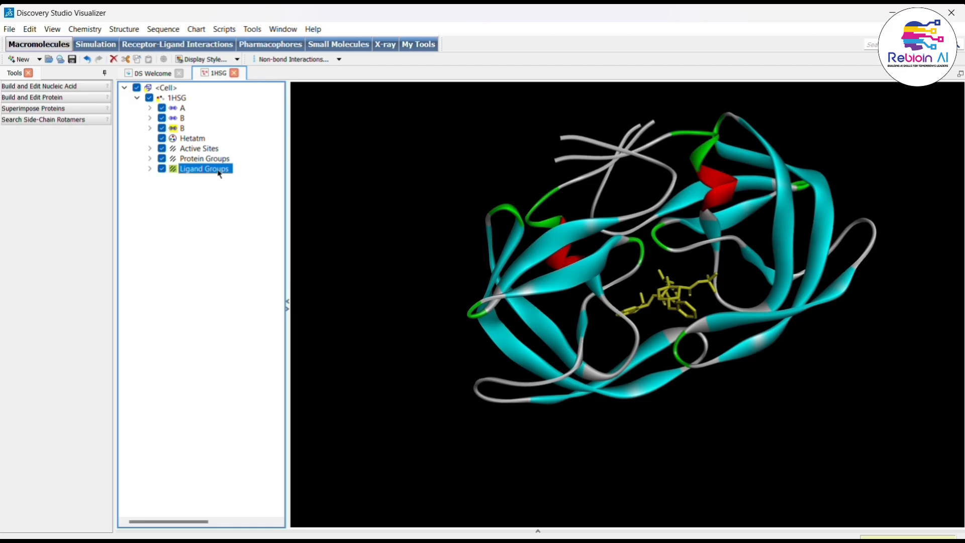
{"action": "key", "text": "Delete"}
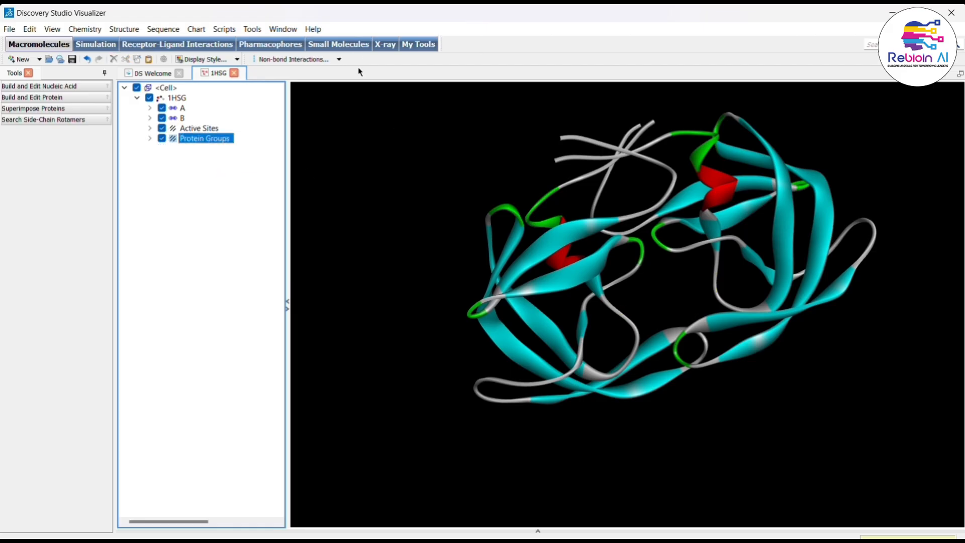
Step: Create a new Molecule Window, paste the cut ligand into it and clear its selection
{"action": "left_click", "coordinate": [9, 32]}
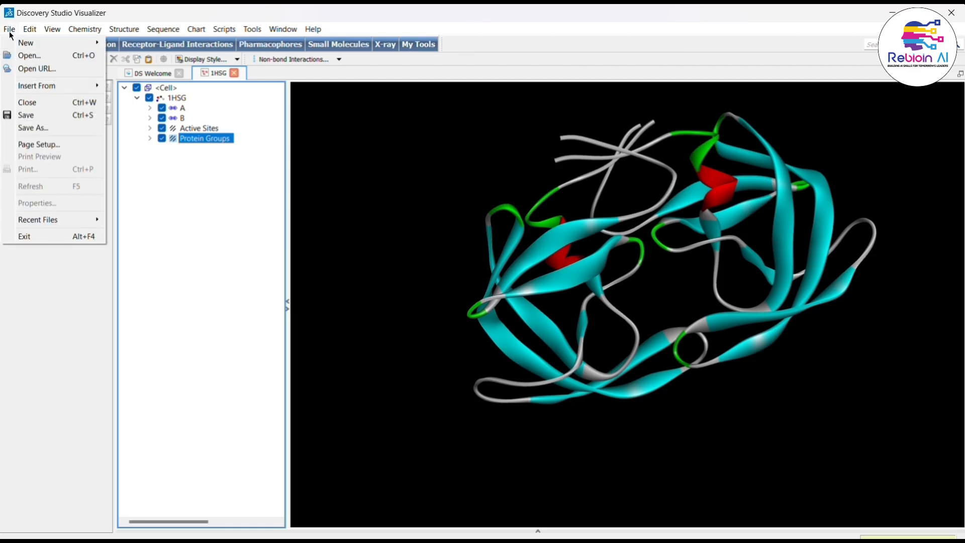
{"action": "mouse_move", "coordinate": [39, 46]}
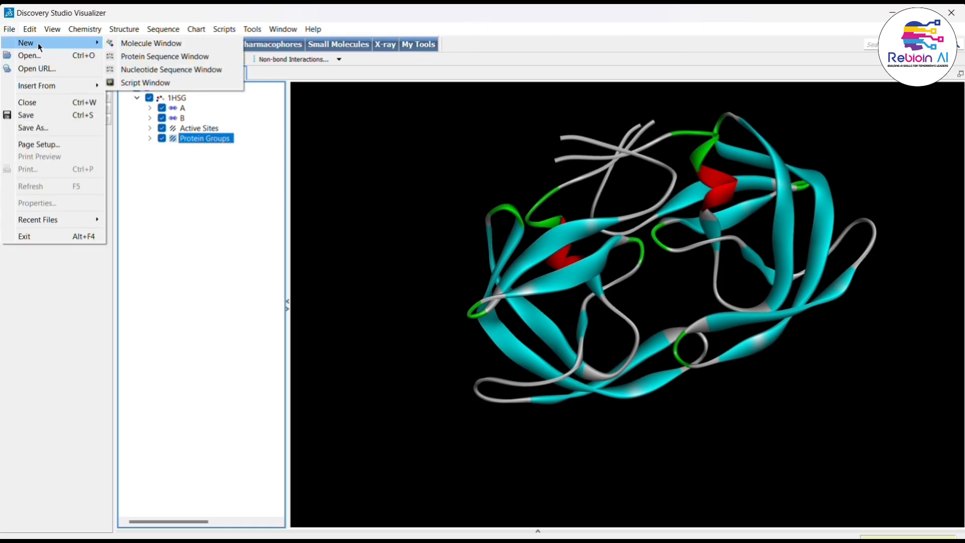
{"action": "left_click", "coordinate": [138, 45]}
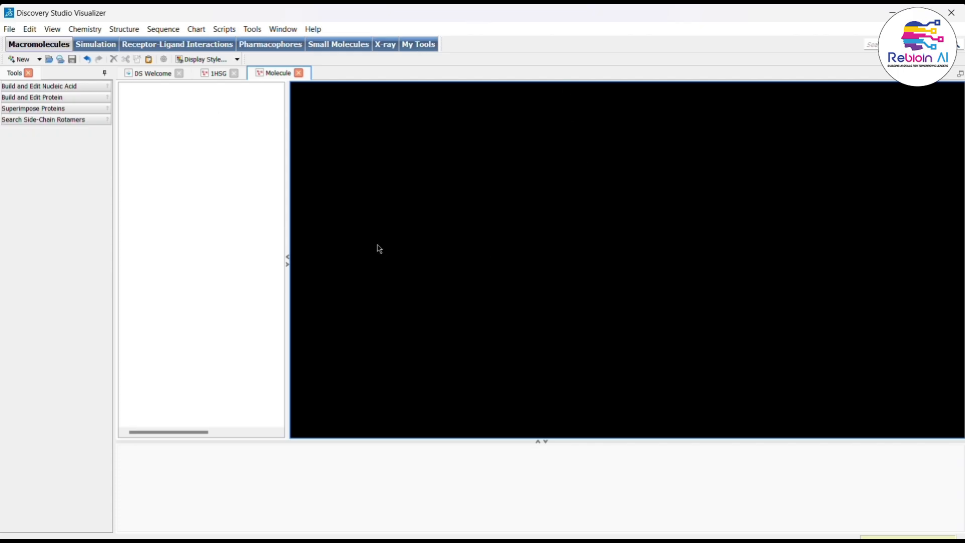
{"action": "key", "text": "ctrl+v"}
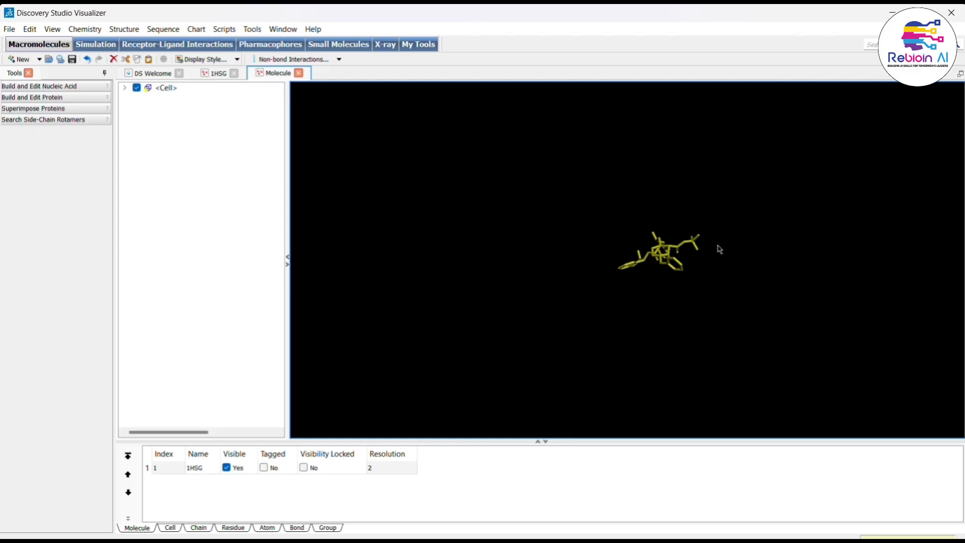
{"action": "scroll", "coordinate": [720, 250], "scroll_direction": "down", "scroll_amount": 2}
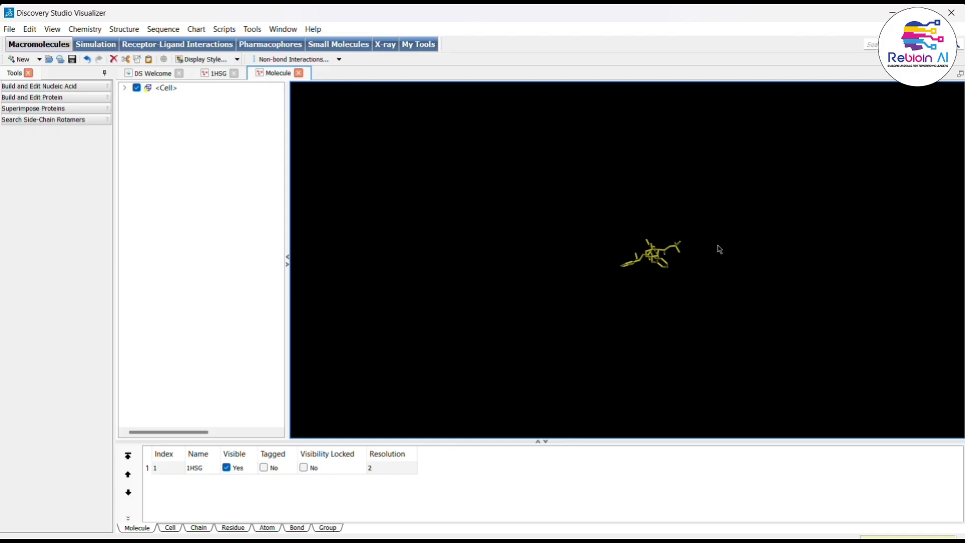
{"action": "scroll", "coordinate": [718, 245], "scroll_direction": "down", "scroll_amount": 2}
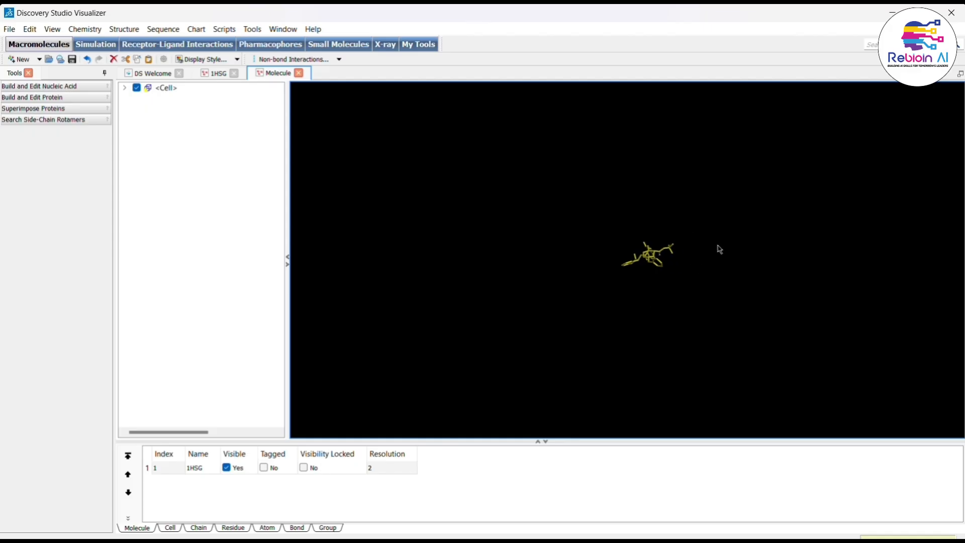
{"action": "left_click", "coordinate": [586, 292]}
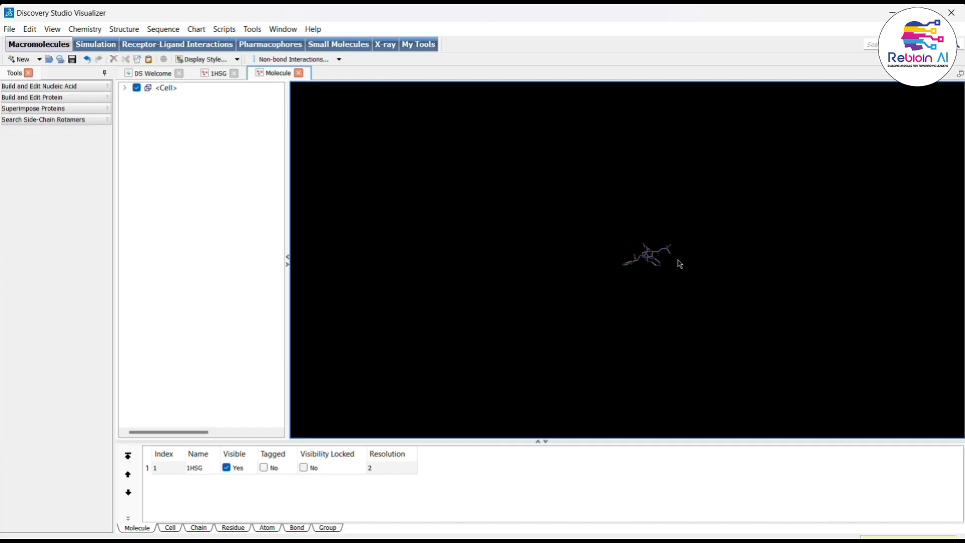
{"action": "right_click", "coordinate": [623, 260]}
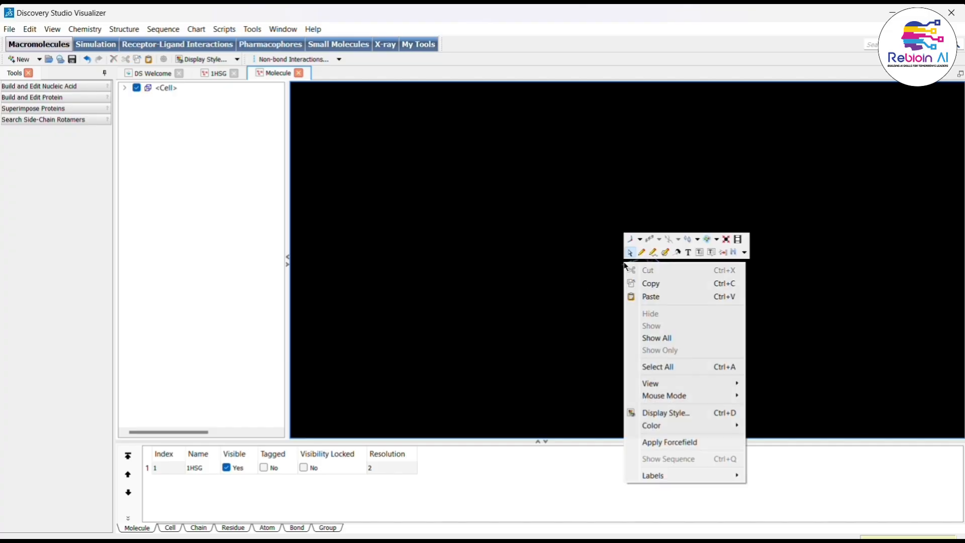
{"action": "left_click", "coordinate": [542, 286]}
Step: Save the ligand-free 1HSG protein in the MOLECULAR DOCKING folder as a Protein Data Bank file named 1HSG_FIX
{"action": "left_click", "coordinate": [215, 71]}
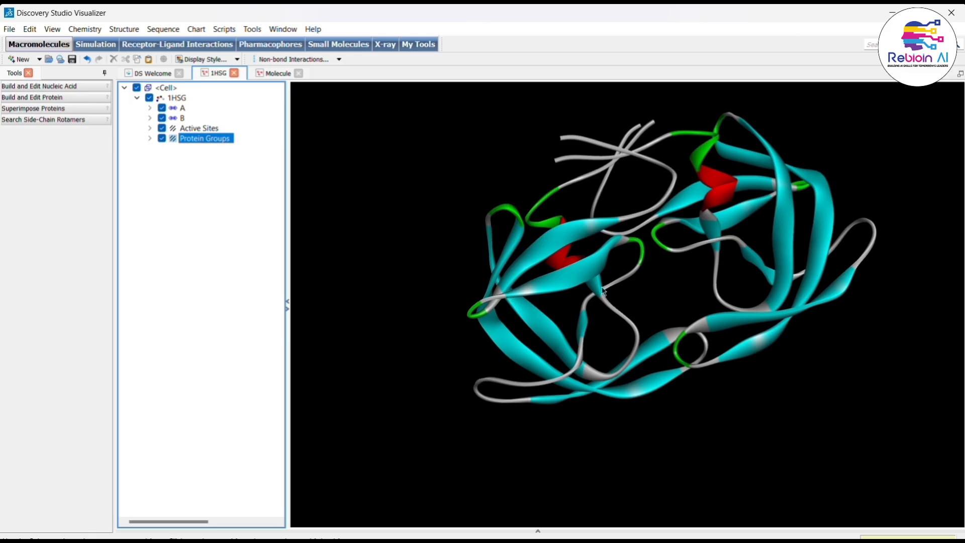
{"action": "left_click", "coordinate": [14, 33]}
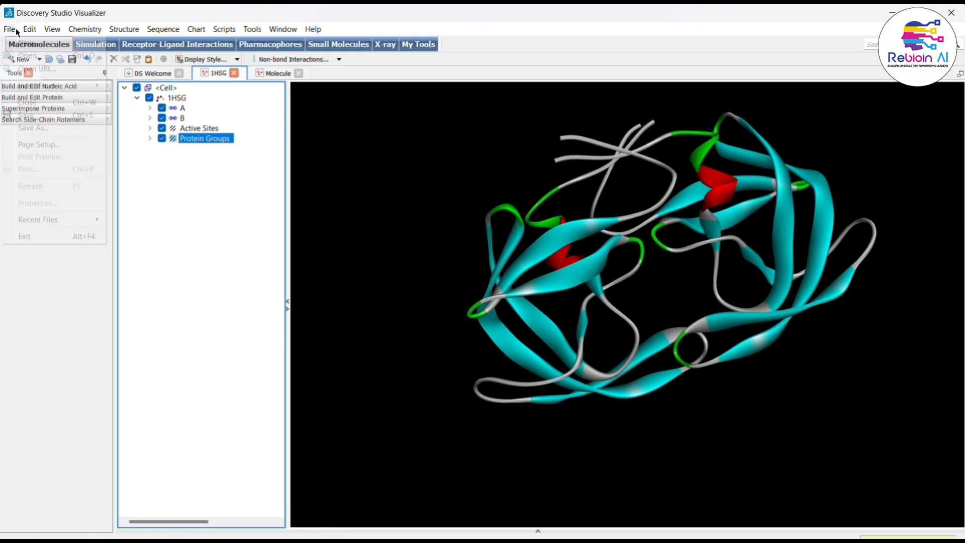
{"action": "left_click", "coordinate": [45, 126]}
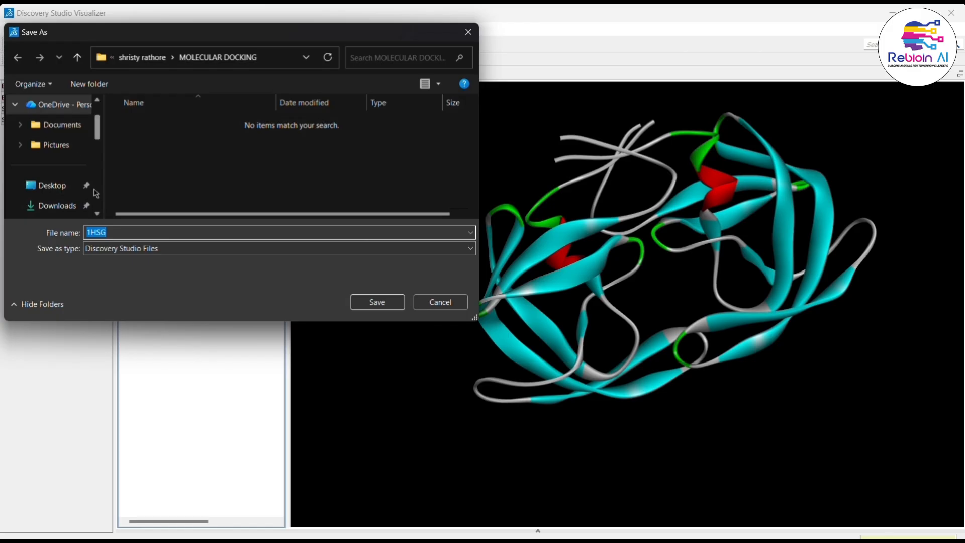
{"action": "left_click", "coordinate": [61, 195]}
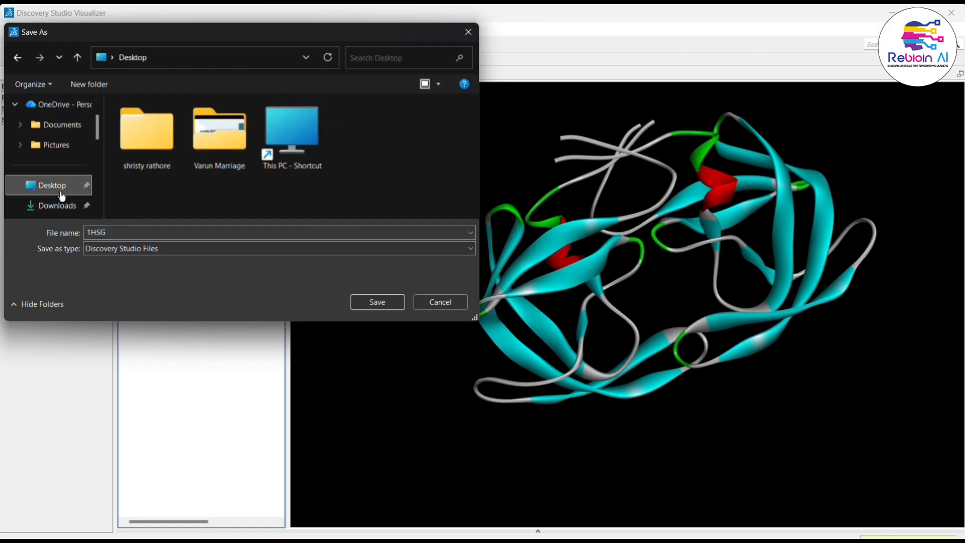
{"action": "double_click", "coordinate": [154, 142]}
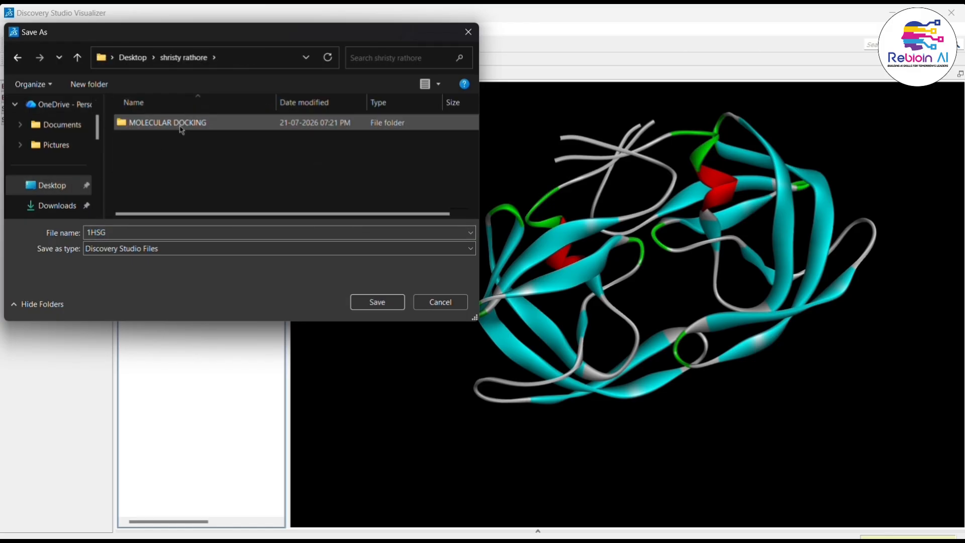
{"action": "double_click", "coordinate": [180, 127]}
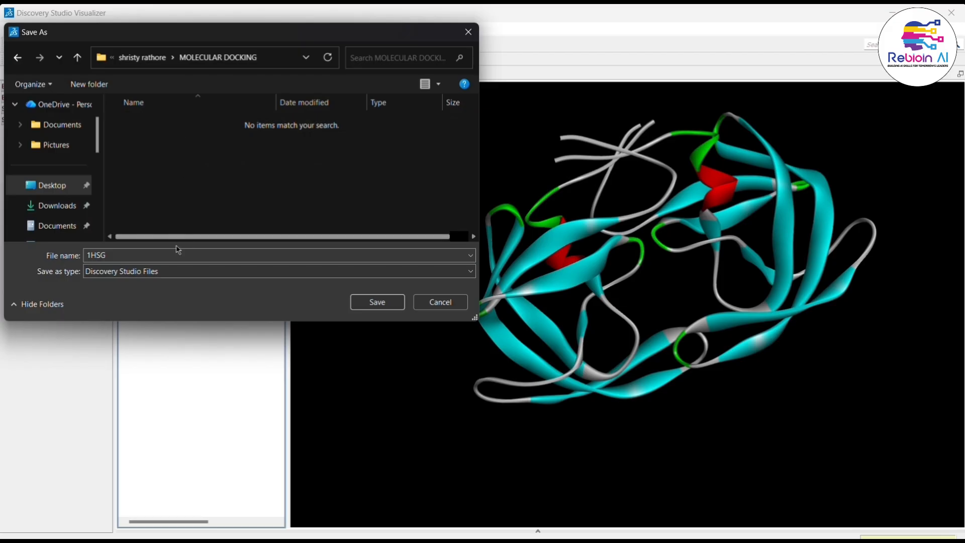
{"action": "left_click", "coordinate": [174, 255]}
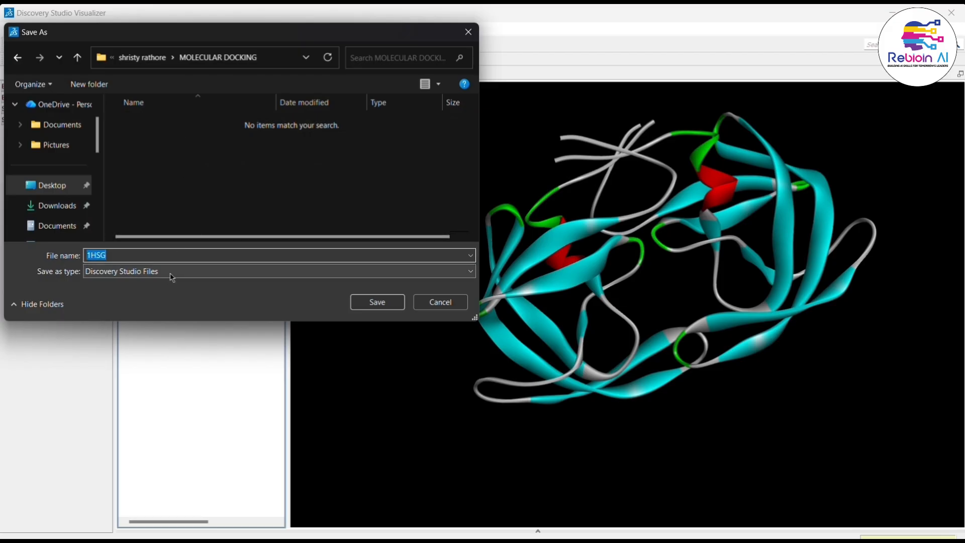
{"action": "left_click", "coordinate": [171, 271]}
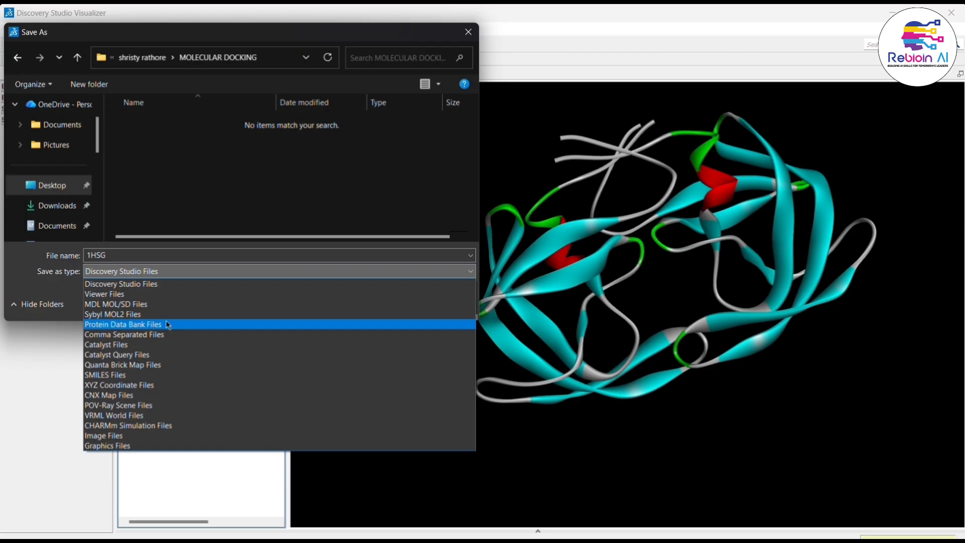
{"action": "left_click", "coordinate": [168, 324]}
{"action": "double_click", "coordinate": [117, 253]}
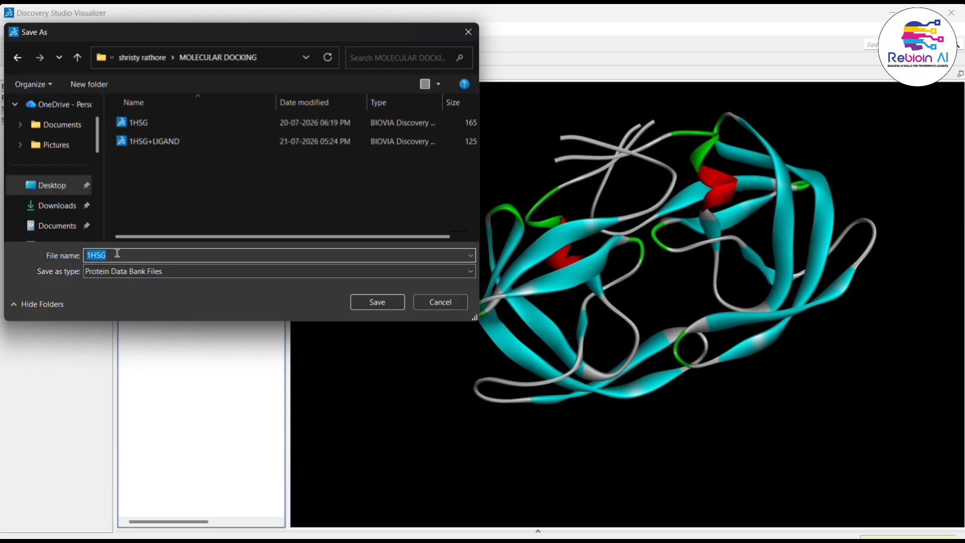
{"action": "left_click", "coordinate": [117, 254]}
{"action": "type", "text": "_FIX"}
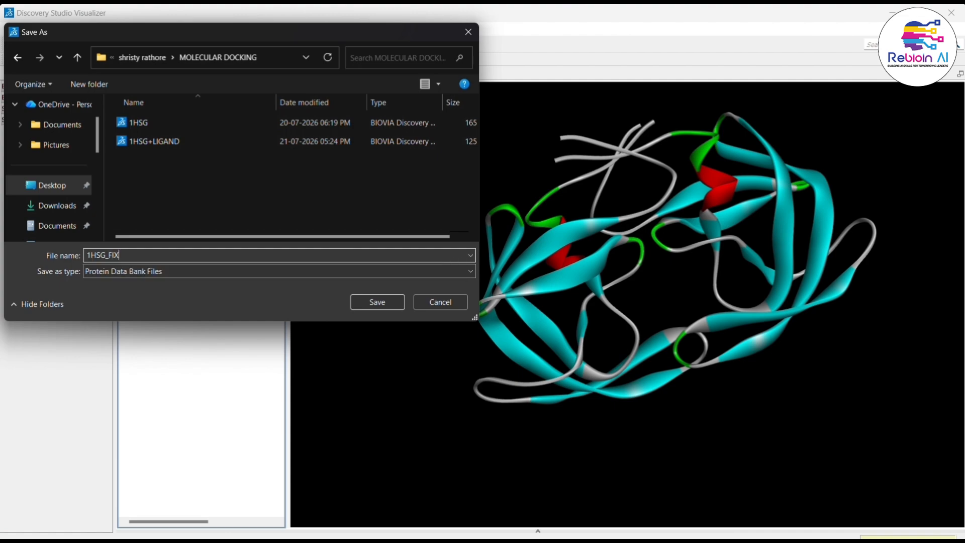
{"action": "left_click", "coordinate": [377, 301]}
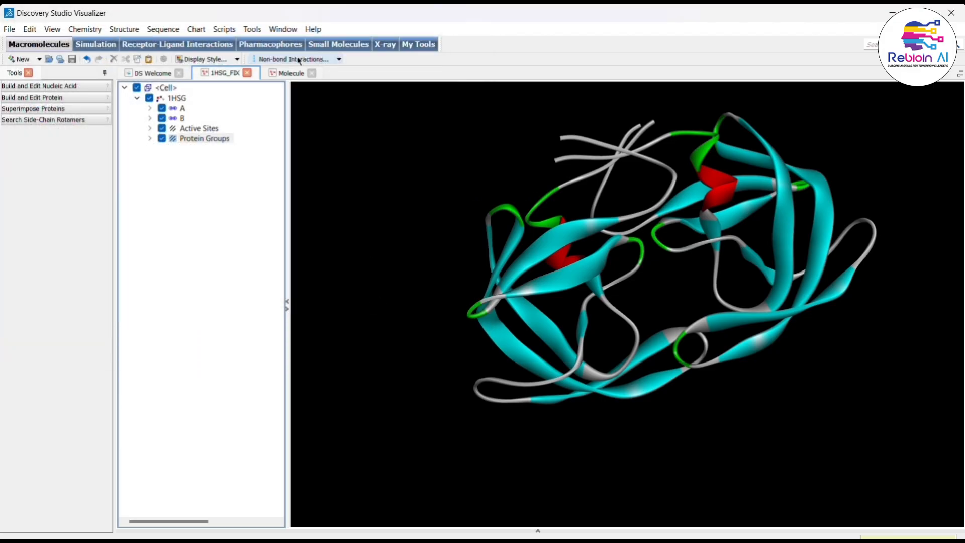
Step: Review the extracted ligand in the Molecule window and return to the 1HSG_FIX protein
{"action": "left_click", "coordinate": [291, 74]}
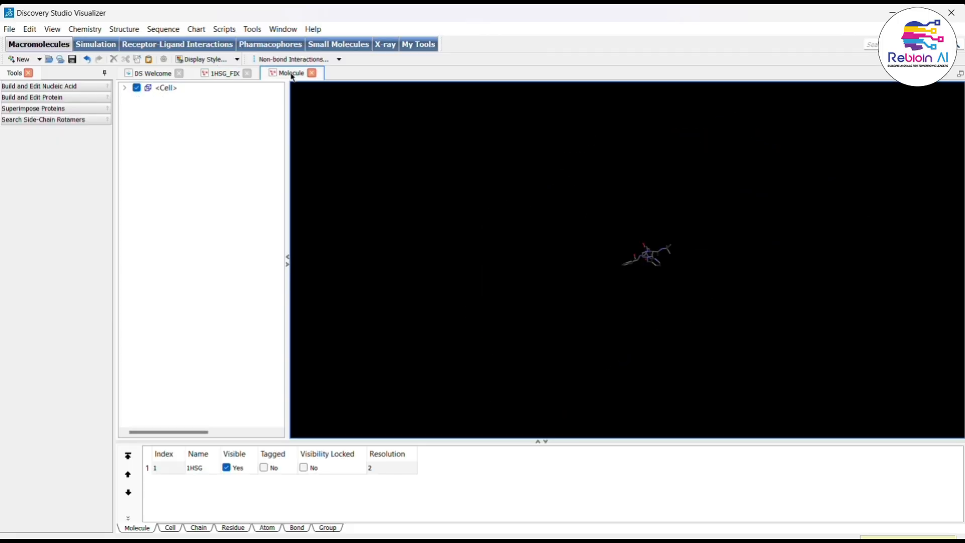
{"action": "left_click", "coordinate": [225, 73]}
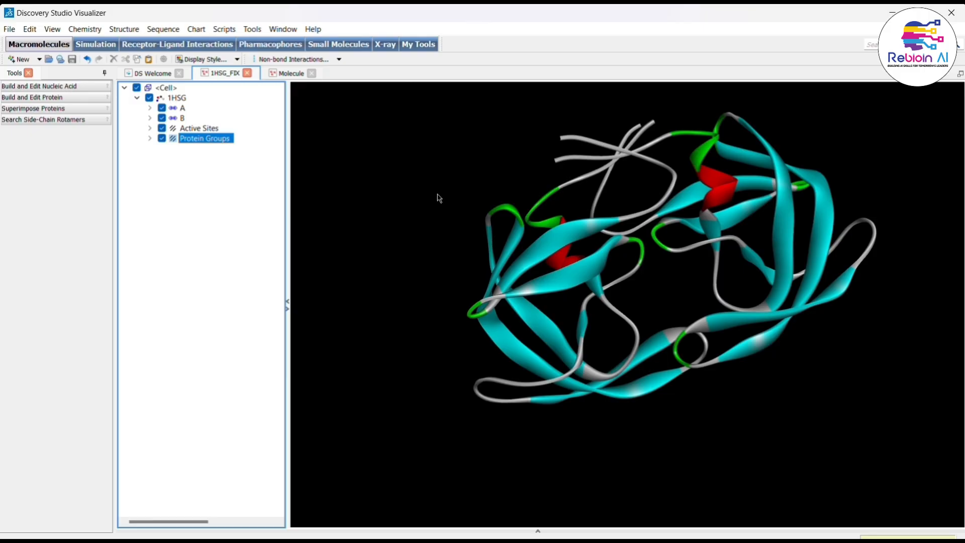
{"action": "key", "text": "alt+Tab"}
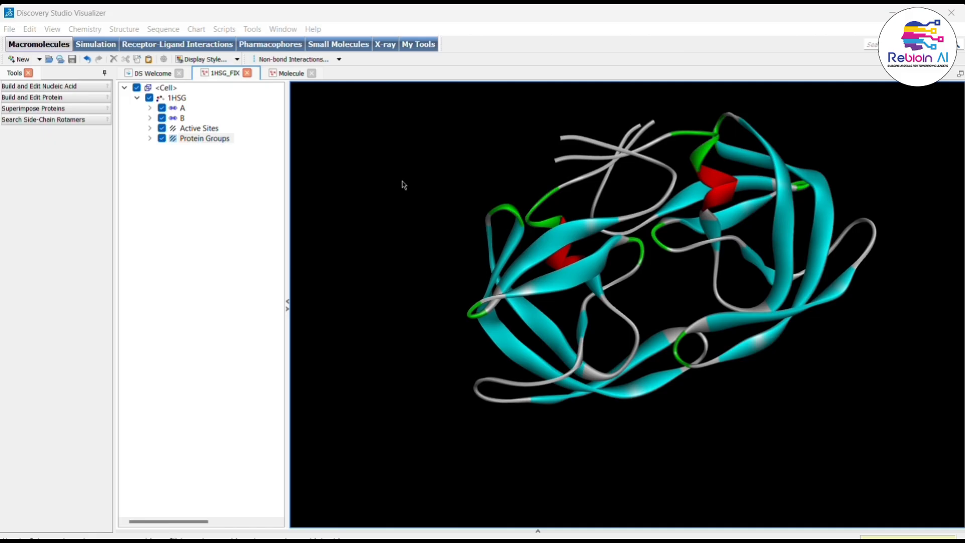
{"action": "left_click", "coordinate": [418, 132]}
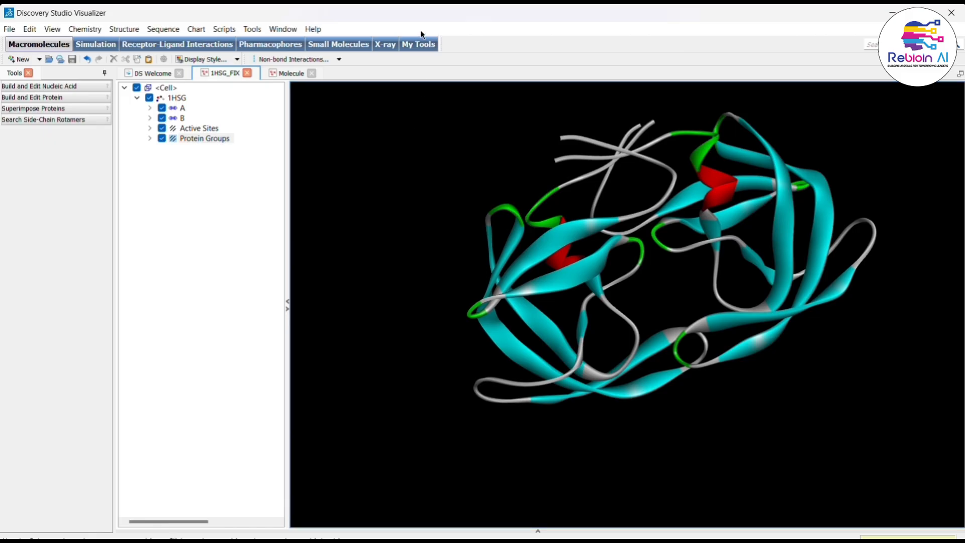
Step: Launch AutoDockTools from the desktop and read the 1HSG_FIX molecule from the MOLECULAR DOCKING folder
{"action": "key", "text": "super+d"}
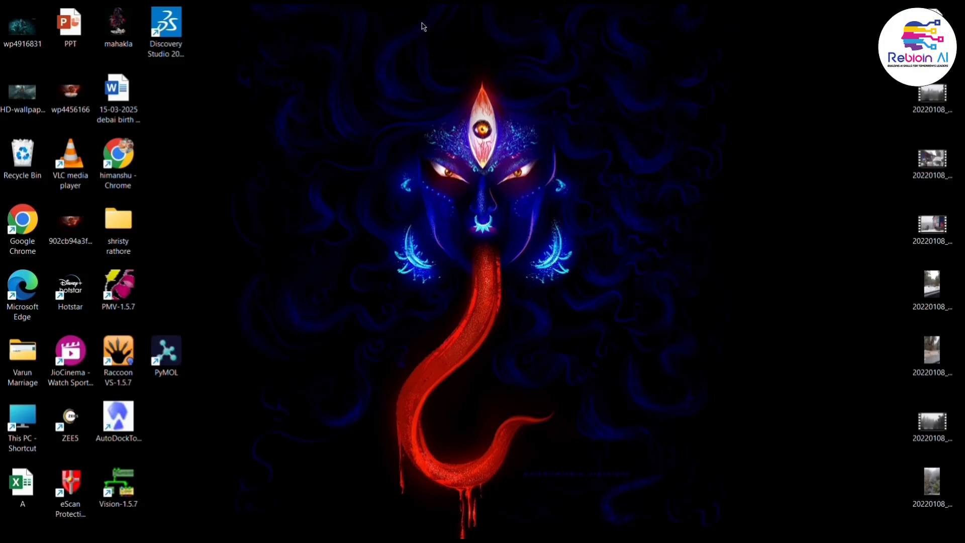
{"action": "double_click", "coordinate": [132, 412]}
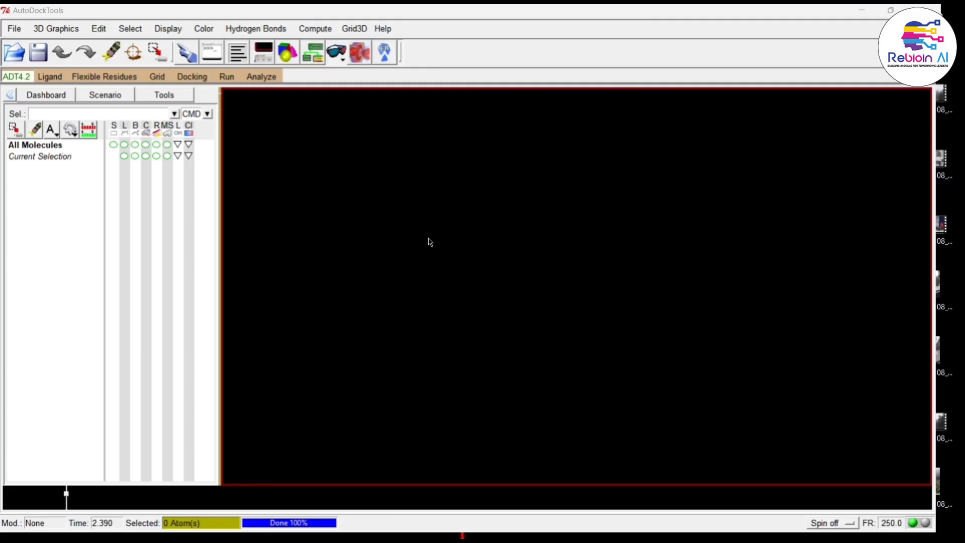
{"action": "left_click", "coordinate": [15, 31]}
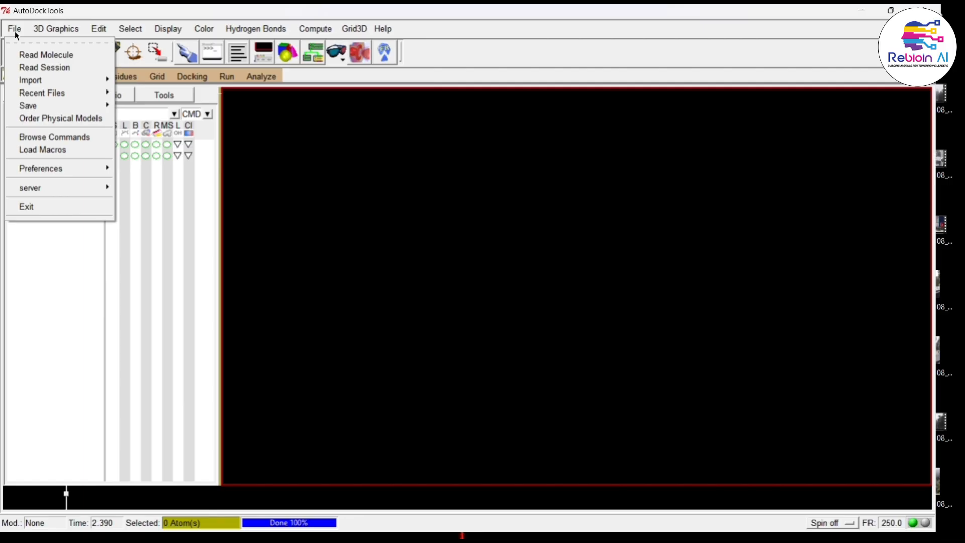
{"action": "left_click", "coordinate": [32, 55]}
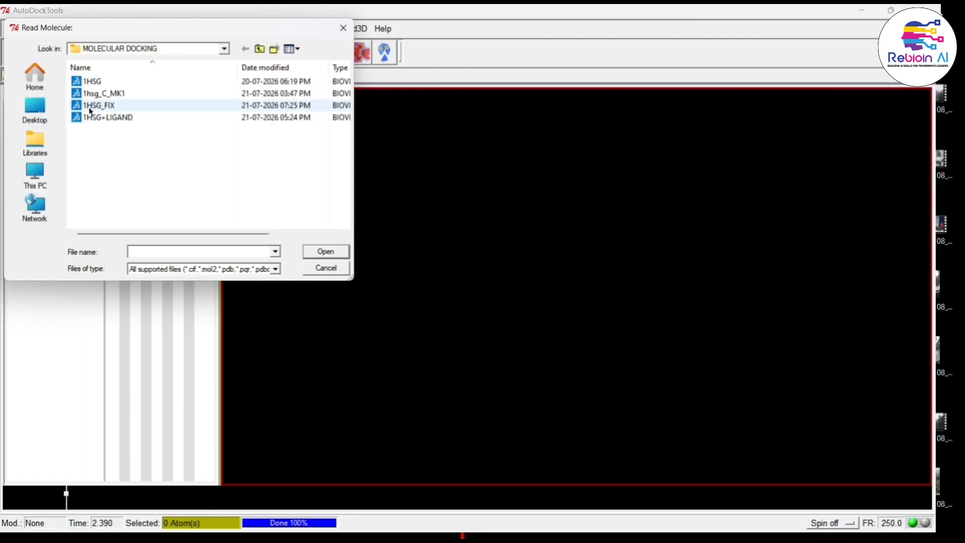
{"action": "double_click", "coordinate": [116, 105]}
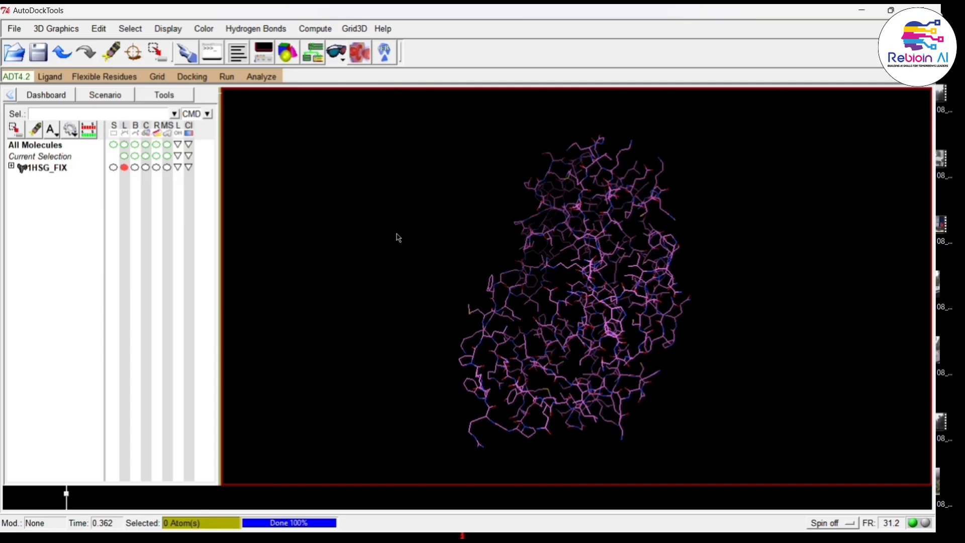
{"action": "left_click_drag", "start_coordinate": [638, 236], "coordinate": [405, 203]}
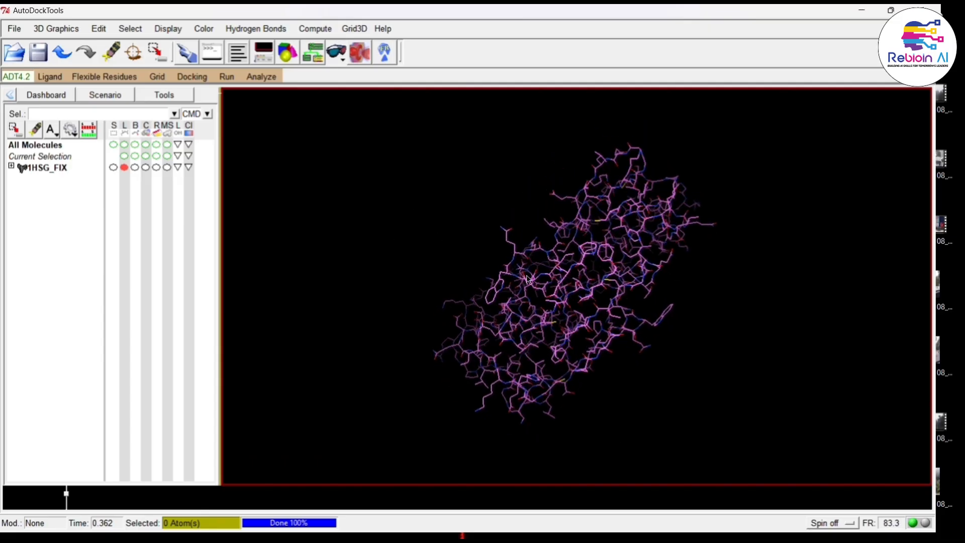
{"action": "left_click_drag", "start_coordinate": [528, 278], "coordinate": [727, 425]}
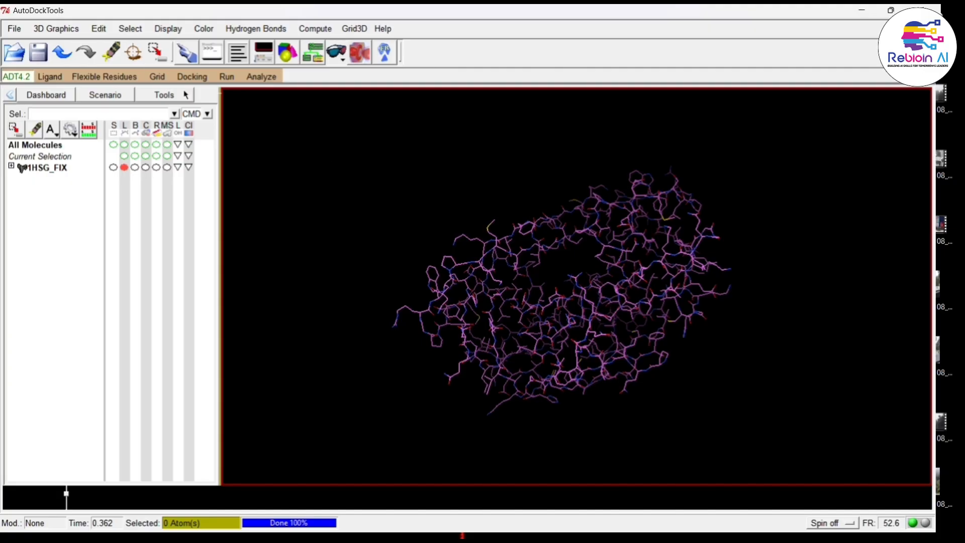
Step: Apply the startup directory path in the user preferences and make it the default
{"action": "left_click", "coordinate": [14, 29]}
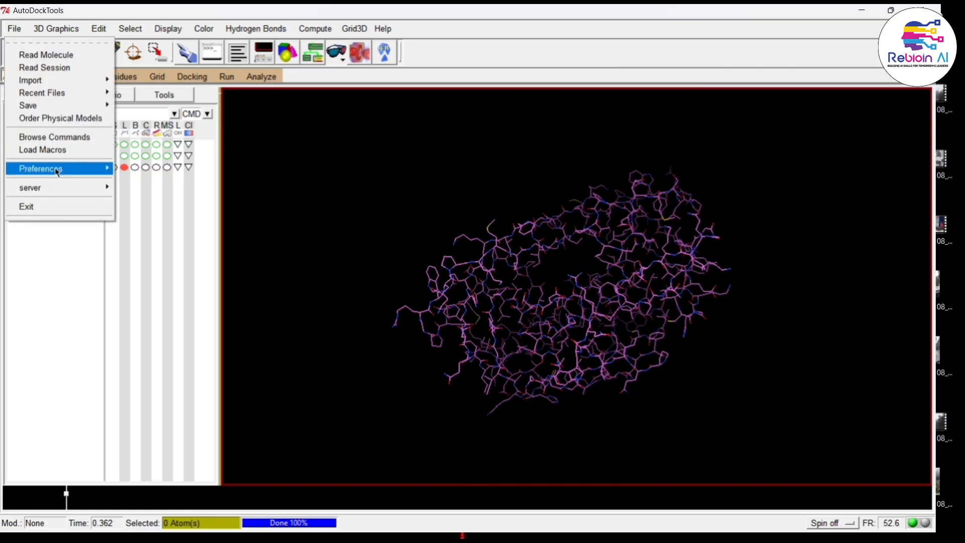
{"action": "mouse_move", "coordinate": [75, 168]}
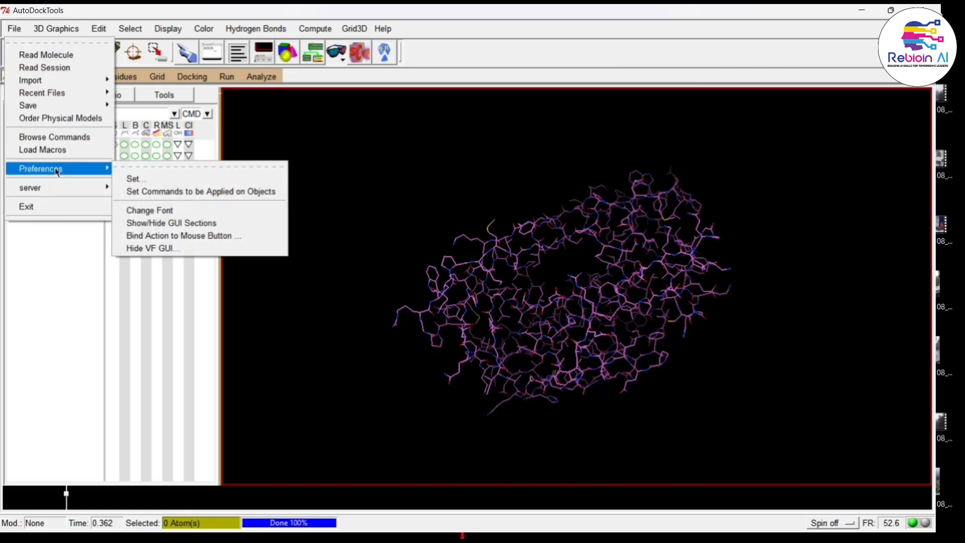
{"action": "left_click", "coordinate": [150, 181]}
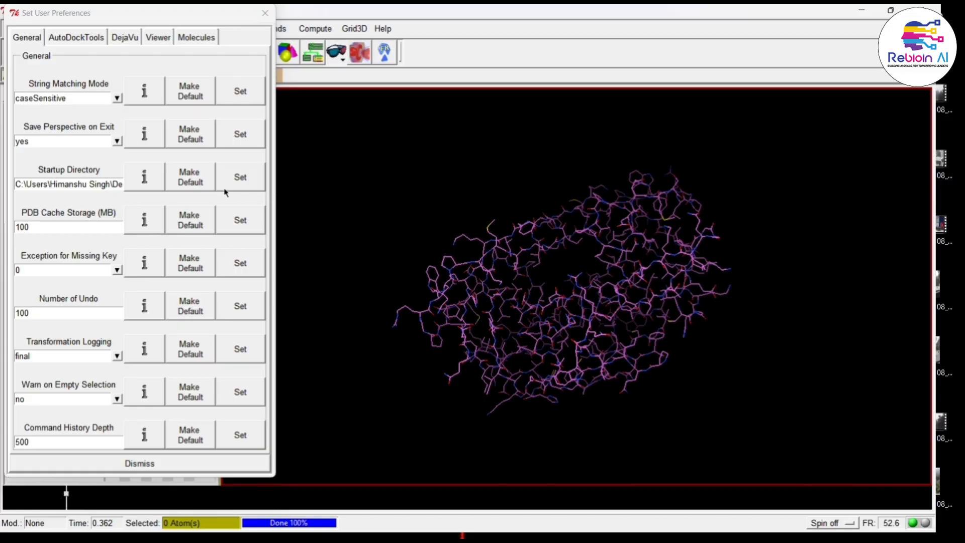
{"action": "left_click", "coordinate": [240, 179]}
{"action": "left_click", "coordinate": [178, 185]}
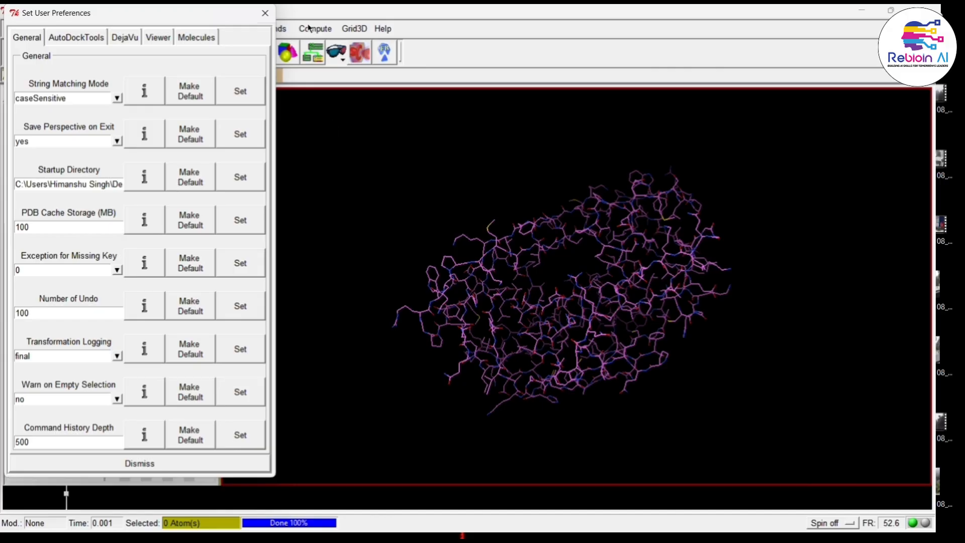
{"action": "left_click", "coordinate": [265, 13]}
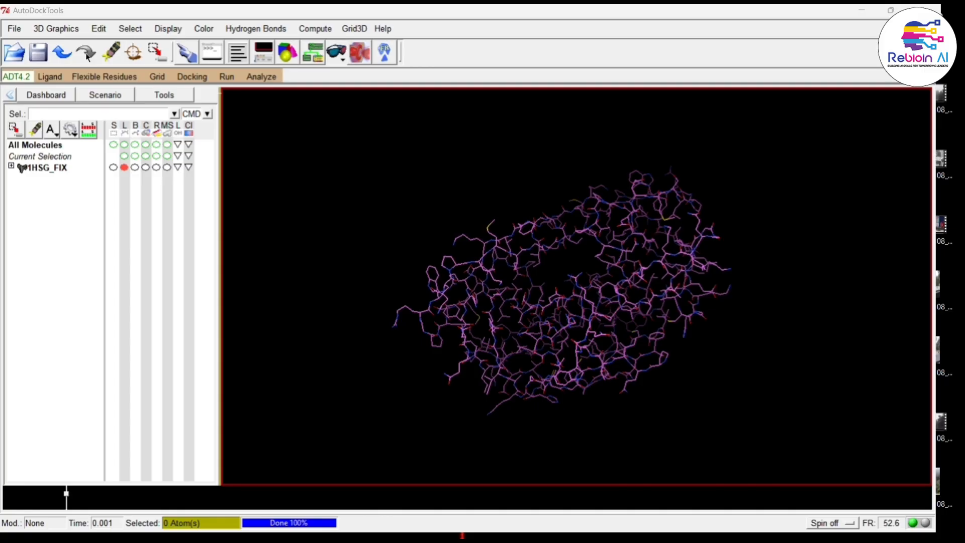
Step: Add polar-only hydrogens to 1HSG_FIX using the noBondOrder method with atom renumbering set to yes
{"action": "left_click", "coordinate": [99, 28]}
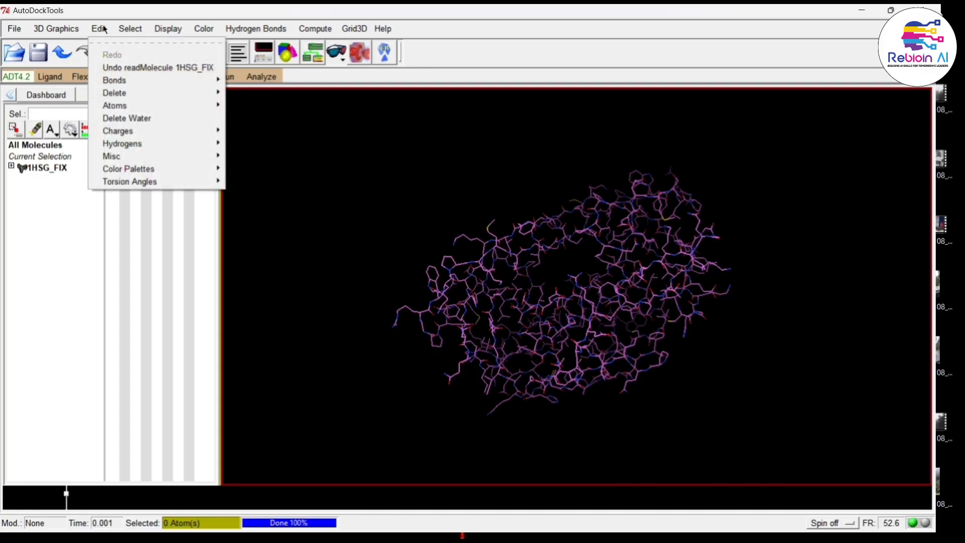
{"action": "mouse_move", "coordinate": [122, 145]}
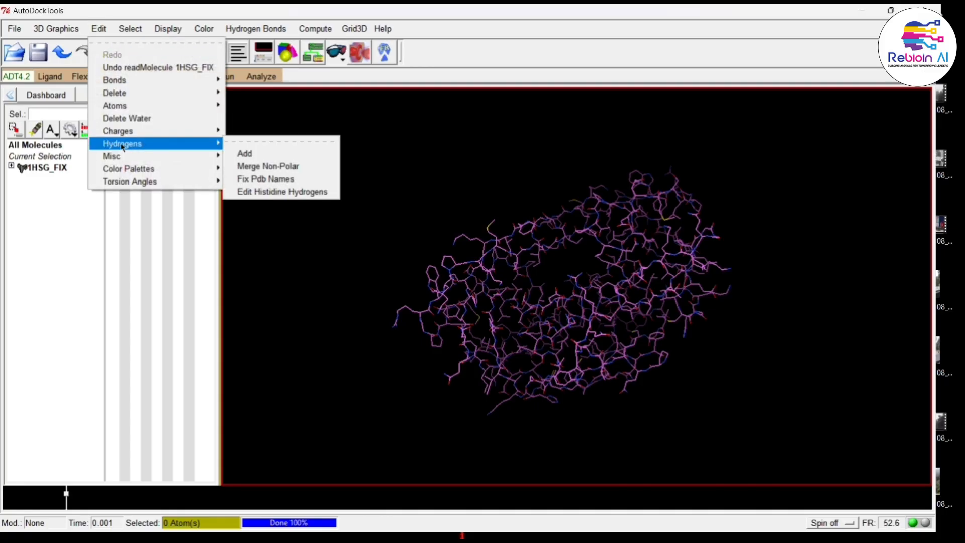
{"action": "left_click", "coordinate": [244, 153]}
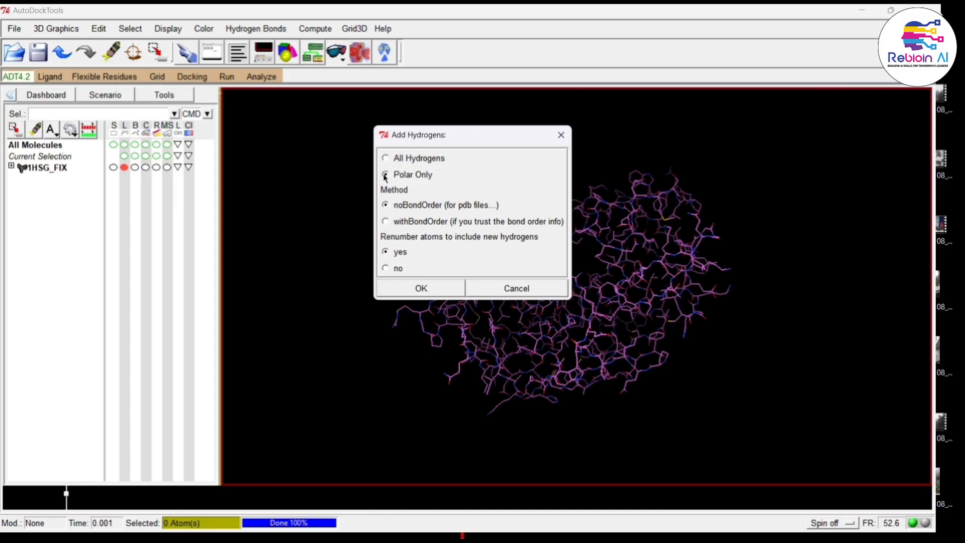
{"action": "left_click", "coordinate": [421, 288]}
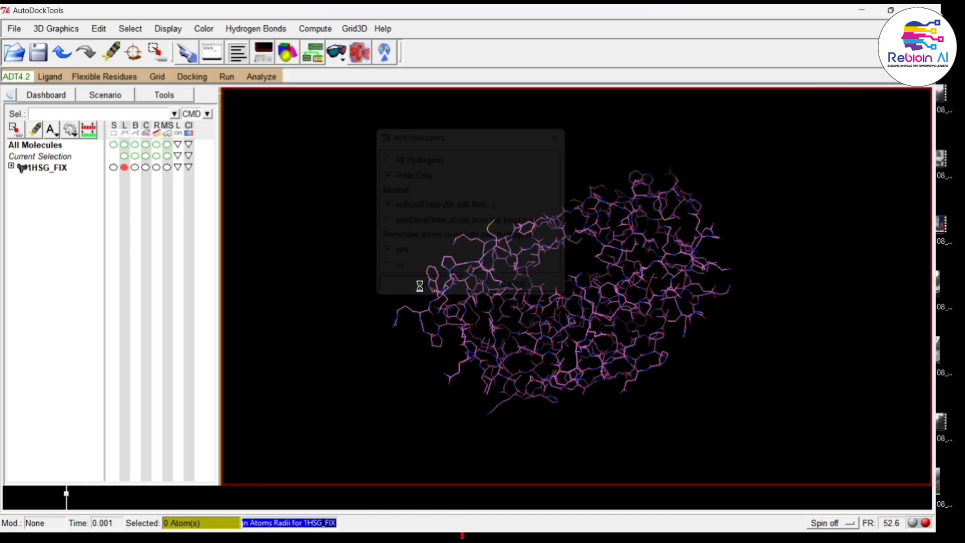
{"action": "left_click_drag", "start_coordinate": [659, 360], "coordinate": [457, 351]}
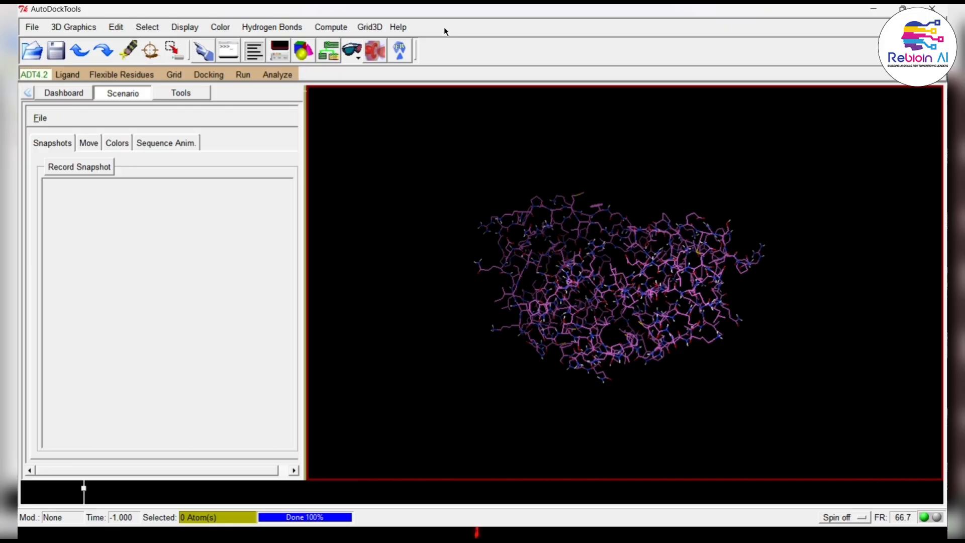
Step: Compute Gasteiger charges for the 1HSG_FIX protein and acknowledge the charge message
{"action": "left_click", "coordinate": [117, 29]}
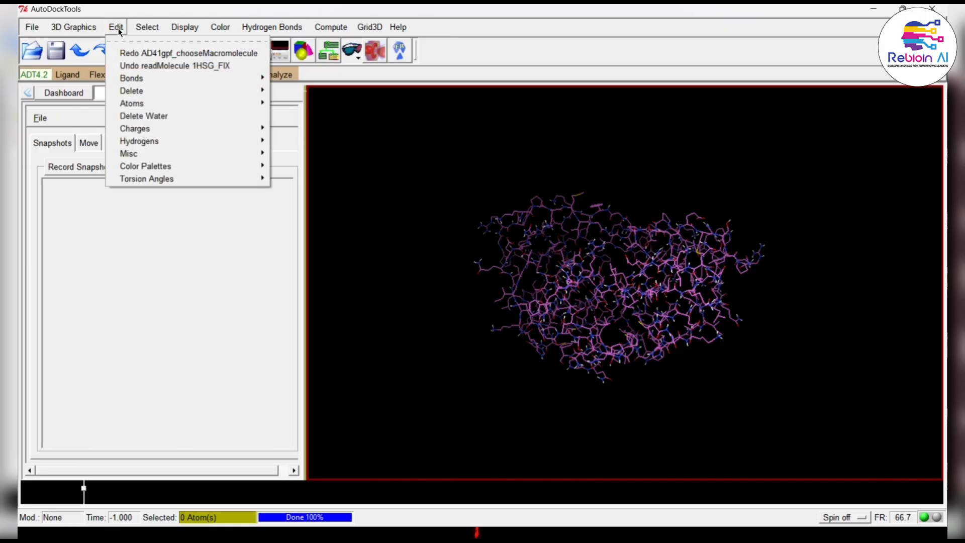
{"action": "mouse_move", "coordinate": [154, 131]}
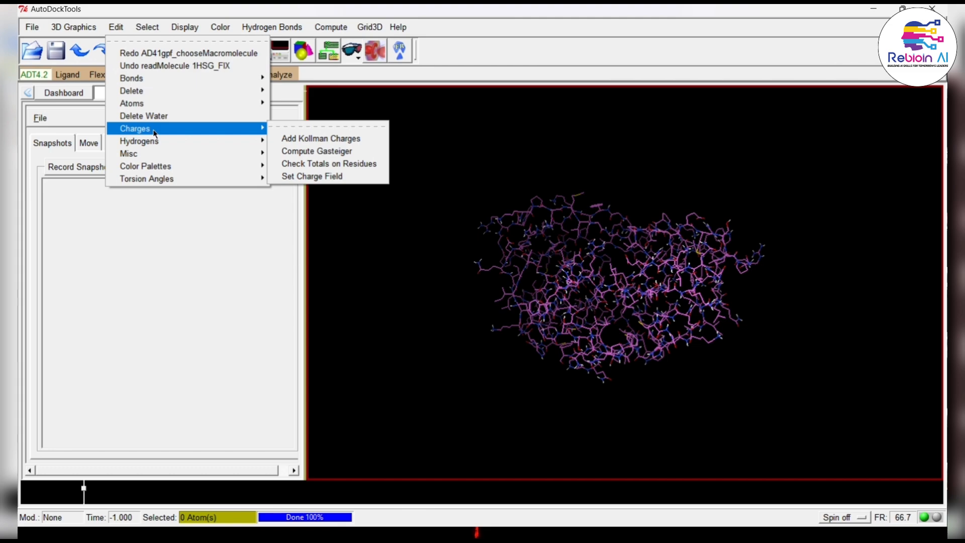
{"action": "left_click", "coordinate": [303, 151]}
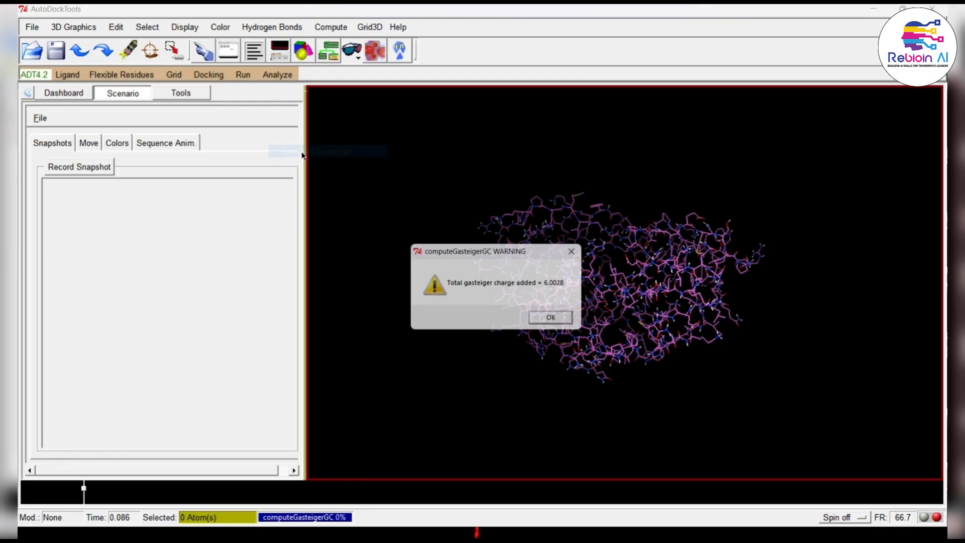
{"action": "left_click", "coordinate": [549, 320]}
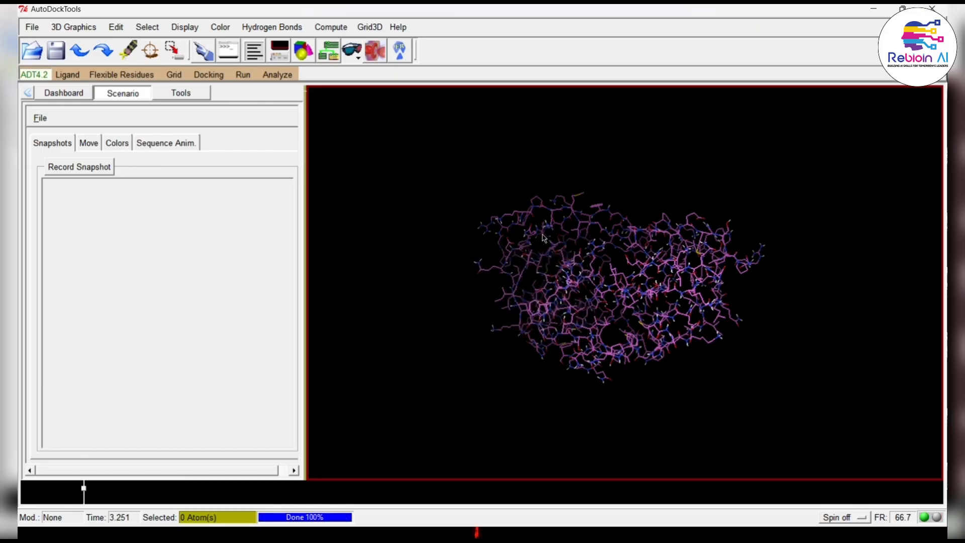
{"action": "left_click_drag", "start_coordinate": [543, 237], "coordinate": [516, 307]}
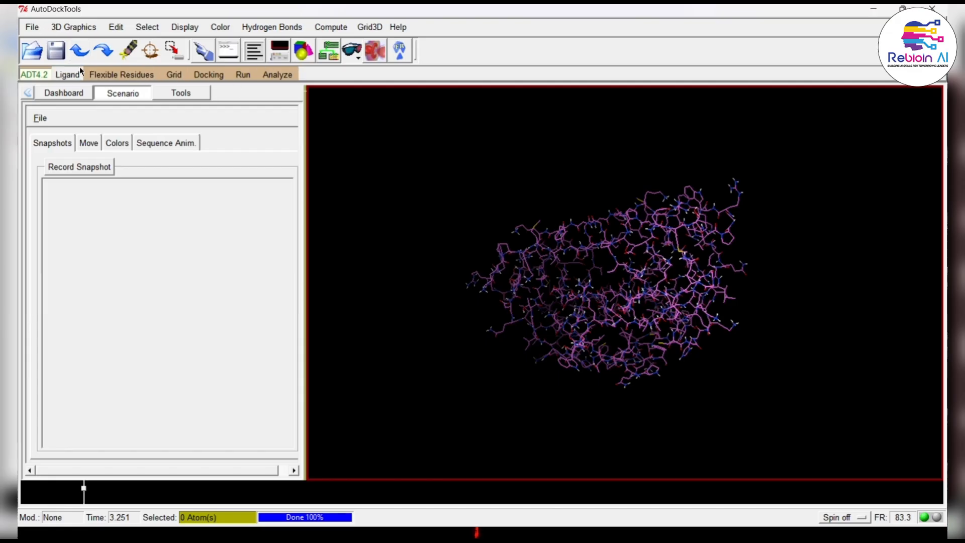
Step: Choose 1HSG_FIX as the grid macromolecule, declining to save the session and acknowledging the initialization warning
{"action": "left_click", "coordinate": [174, 75]}
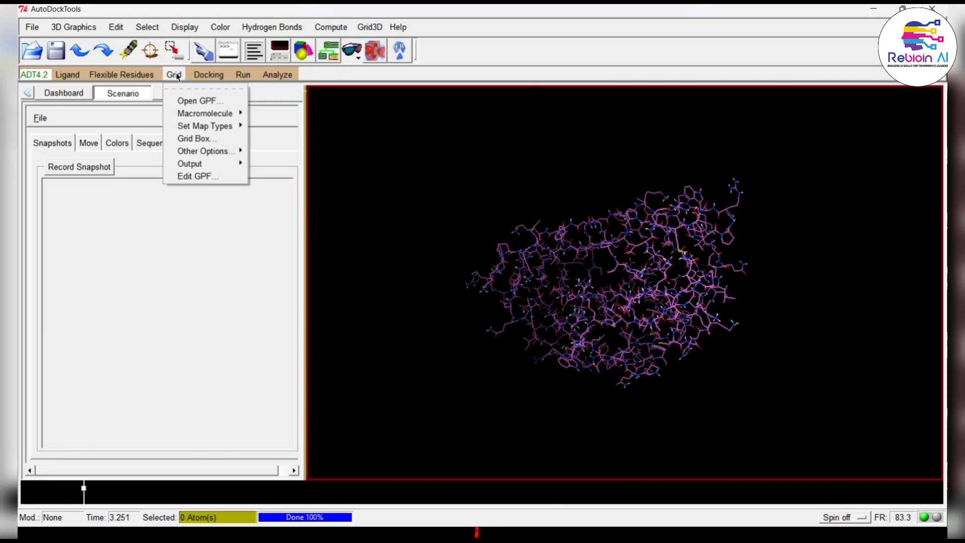
{"action": "mouse_move", "coordinate": [211, 114]}
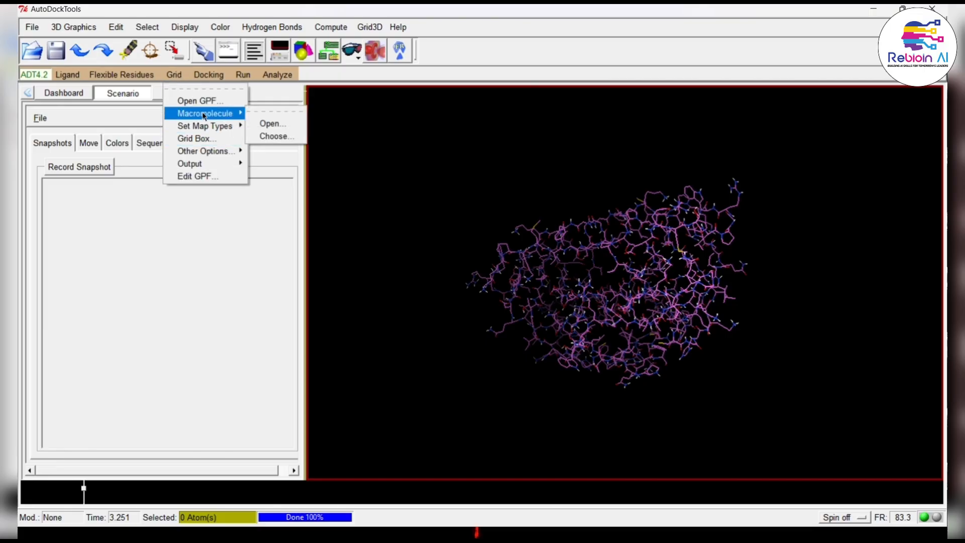
{"action": "left_click", "coordinate": [276, 136]}
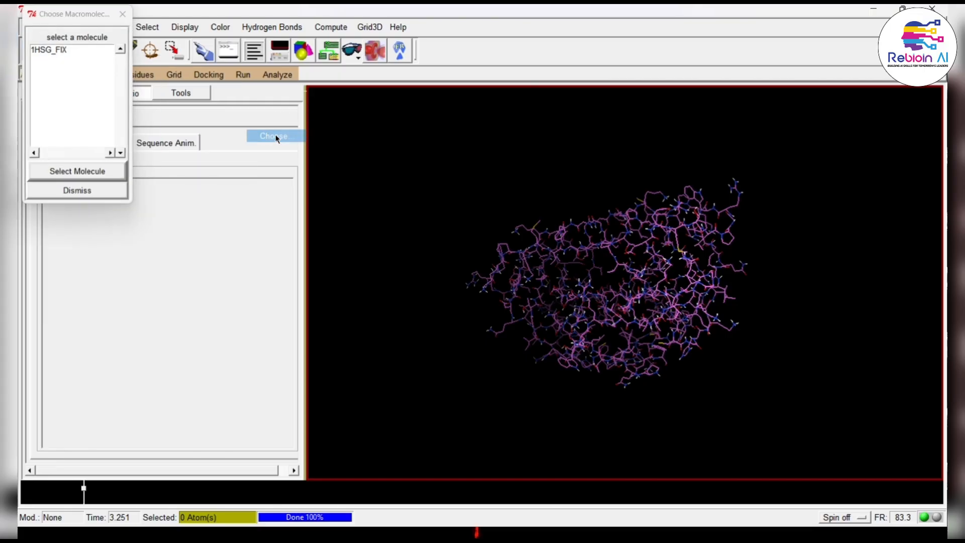
{"action": "double_click", "coordinate": [59, 52]}
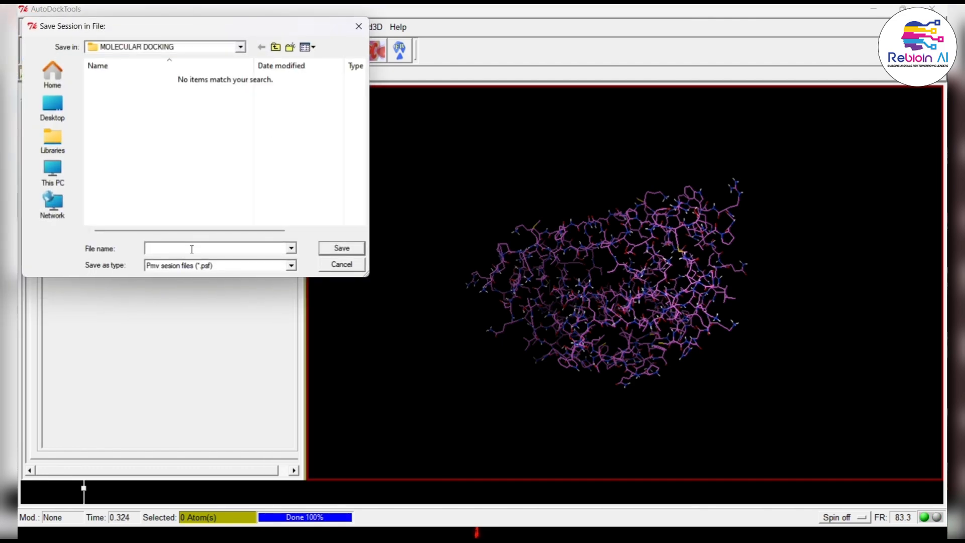
{"action": "left_click", "coordinate": [346, 266]}
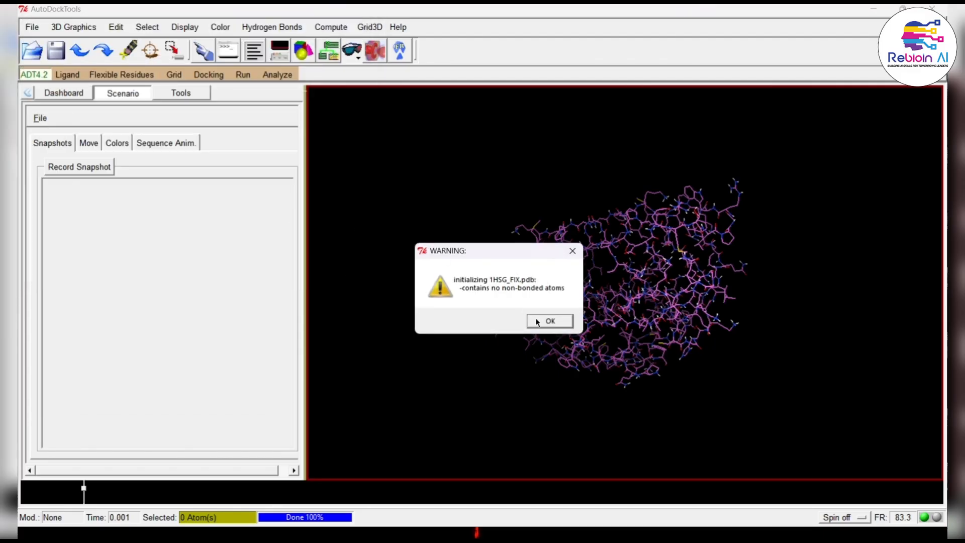
{"action": "left_click", "coordinate": [539, 321]}
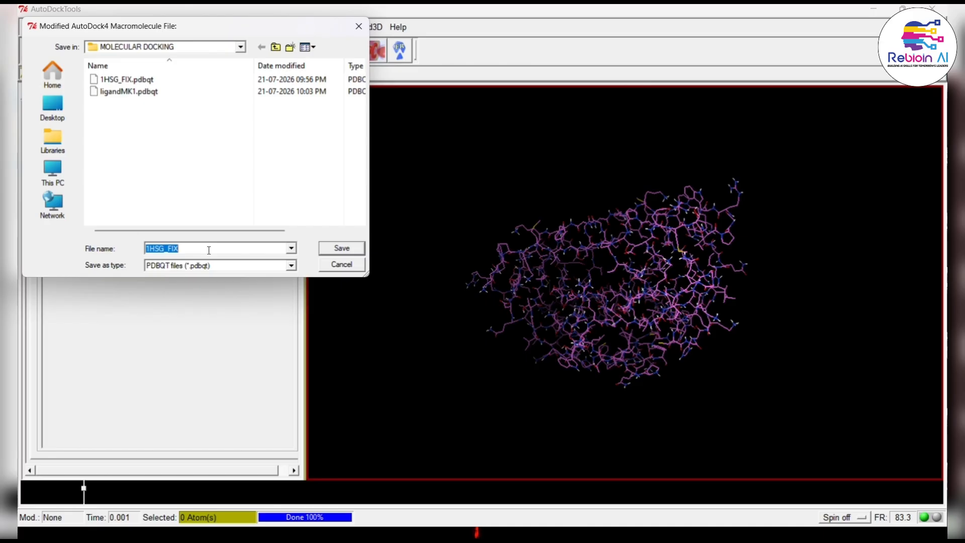
Step: Save the modified macromolecule as a PDBQT file named 1HSG_FIX in the MOLECULAR DOCKING folder, replacing the existing file
{"action": "left_click", "coordinate": [344, 248]}
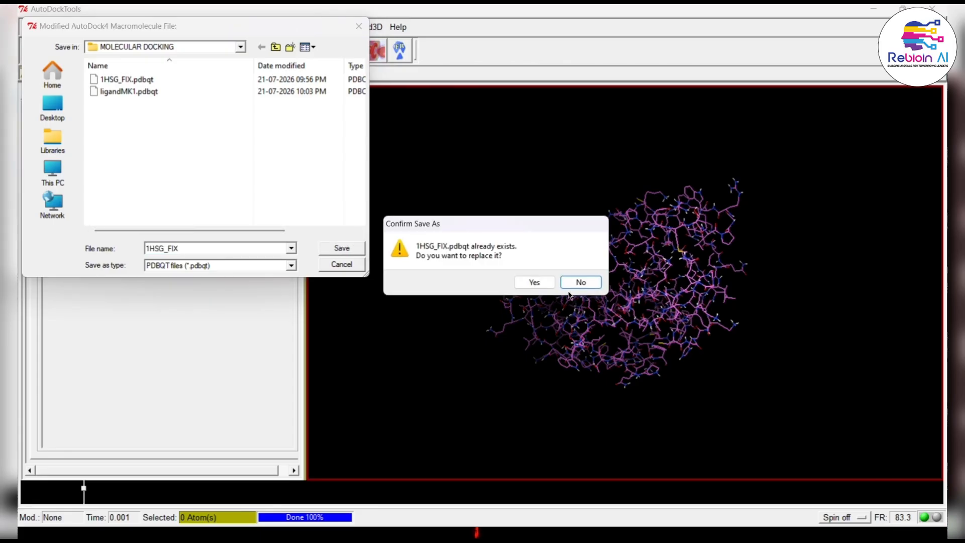
{"action": "left_click", "coordinate": [536, 283]}
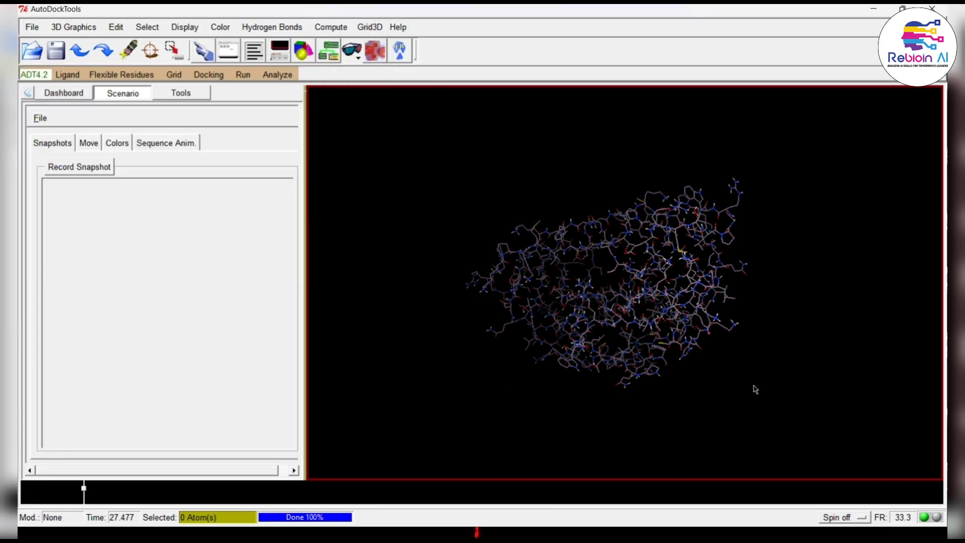
{"action": "left_click_drag", "start_coordinate": [487, 271], "coordinate": [426, 324]}
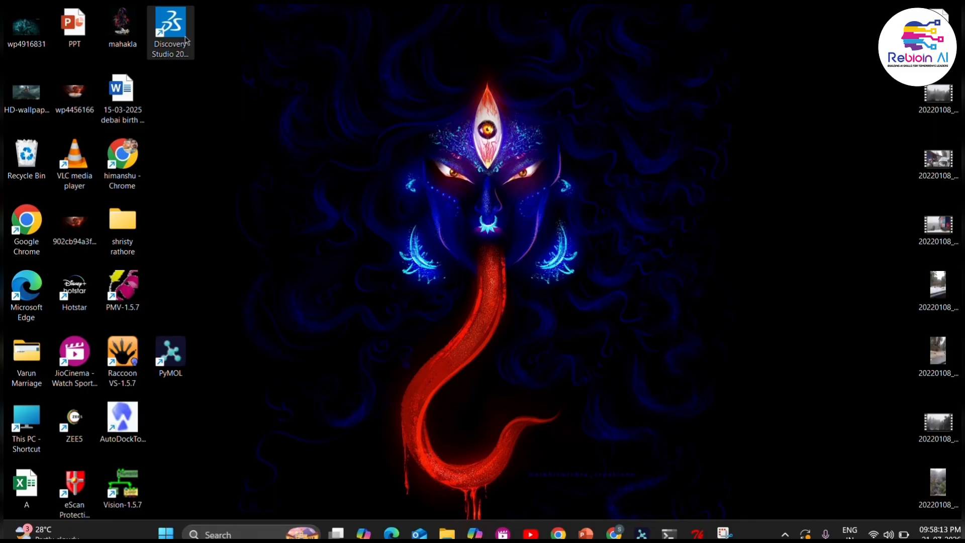
Step: Launch Discovery Studio from the desktop and open the 1hsg_C_MK1 ligand from the MOLECULAR DOCKING folder
{"action": "double_click", "coordinate": [171, 26]}
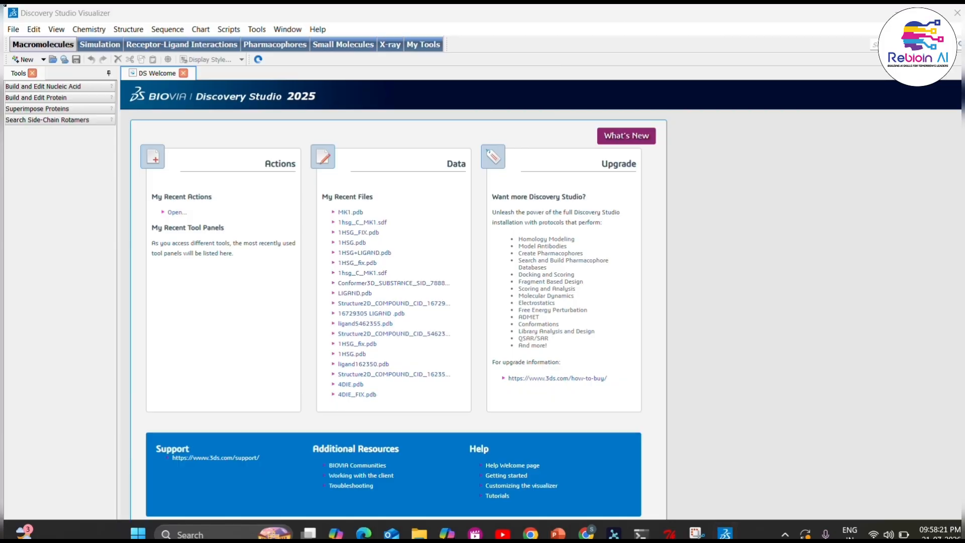
{"action": "left_click", "coordinate": [14, 30]}
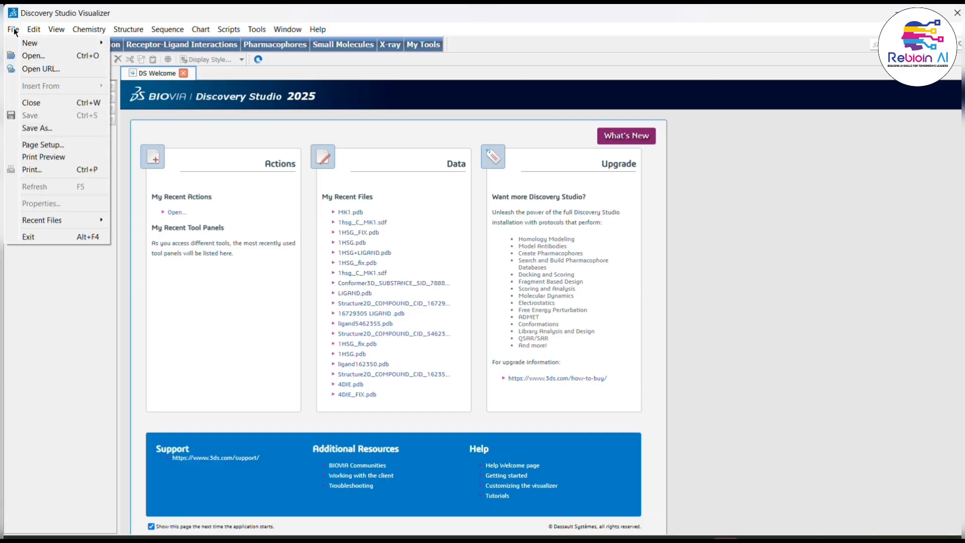
{"action": "left_click", "coordinate": [35, 55]}
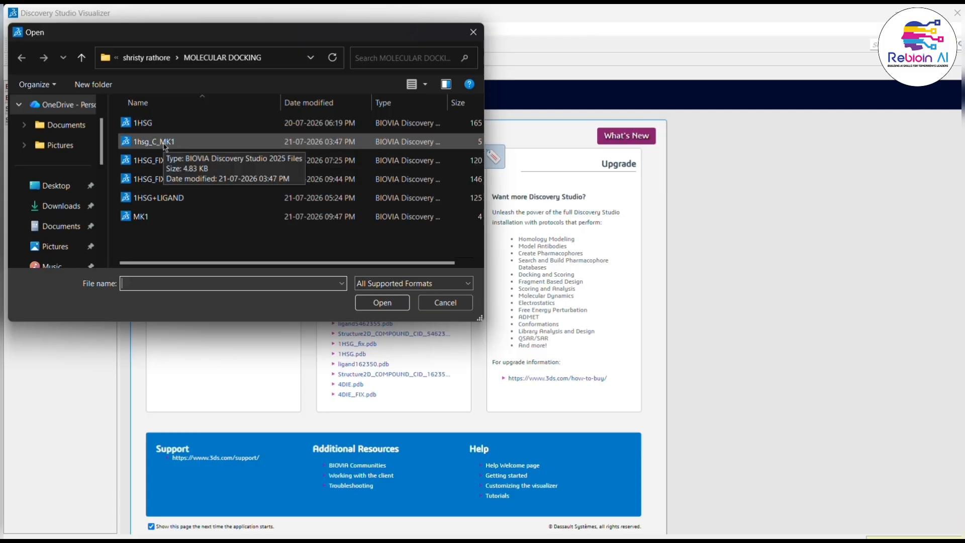
{"action": "double_click", "coordinate": [217, 143]}
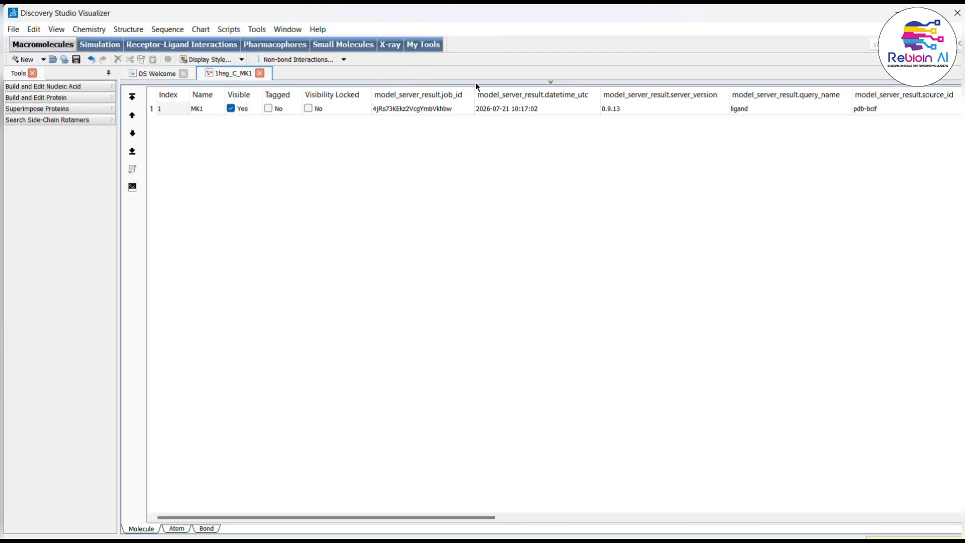
Step: Reveal the 3D structure view above the data table and inspect the MK1 ligand from different angles
{"action": "left_click", "coordinate": [537, 83]}
{"action": "mouse_move", "coordinate": [770, 238]}
{"action": "left_mouse_down"}
{"action": "mouse_move", "coordinate": [921, 200]}
{"action": "mouse_move", "coordinate": [661, 281]}
{"action": "left_mouse_up"}
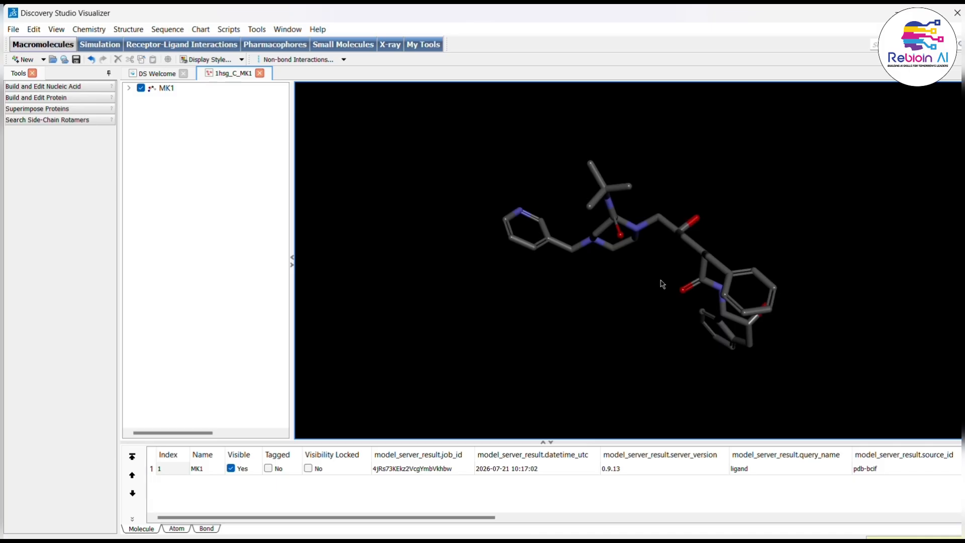
{"action": "right_click_drag", "start_coordinate": [661, 282], "coordinate": [497, 305]}
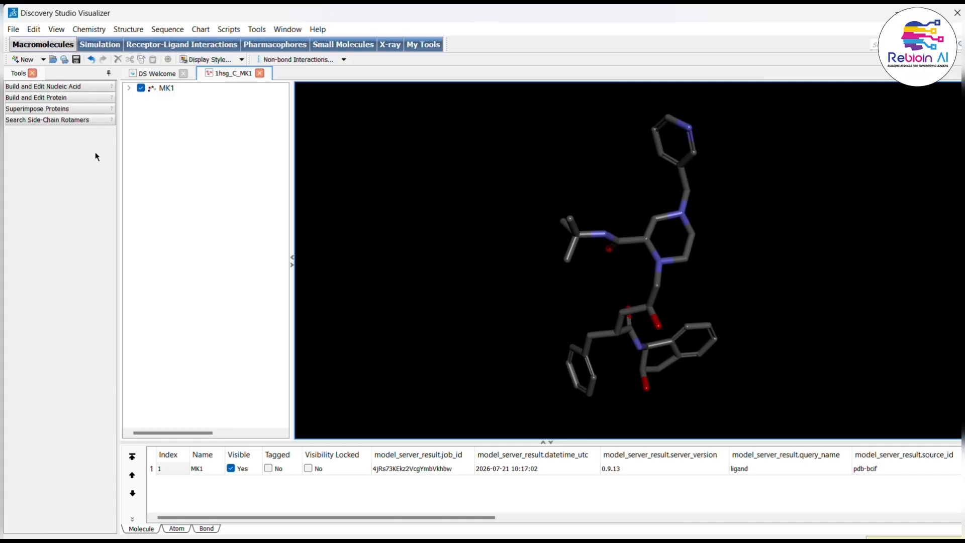
Step: Save the MK1 ligand as a Protein Data Bank file named ligandMK1 in the MOLECULAR DOCKING folder
{"action": "left_click", "coordinate": [13, 29]}
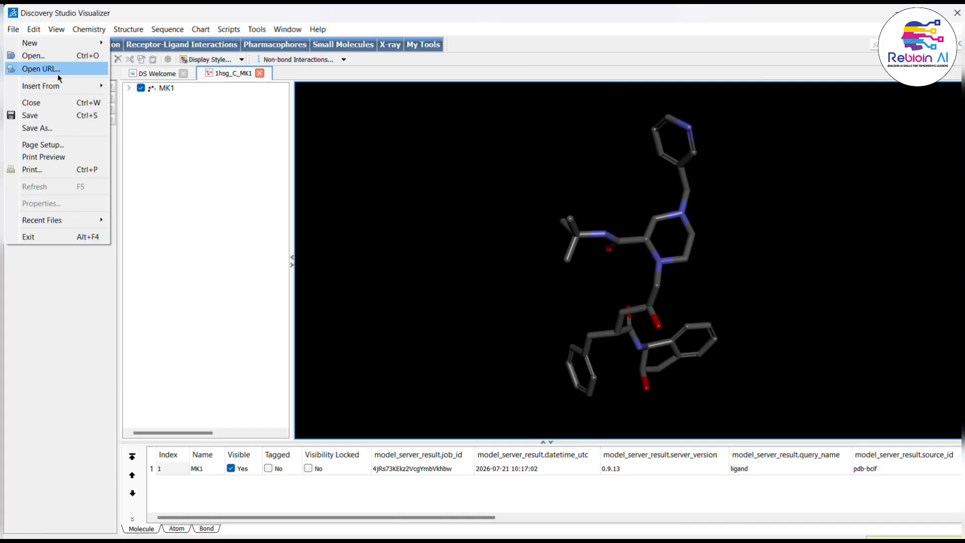
{"action": "left_click", "coordinate": [62, 127]}
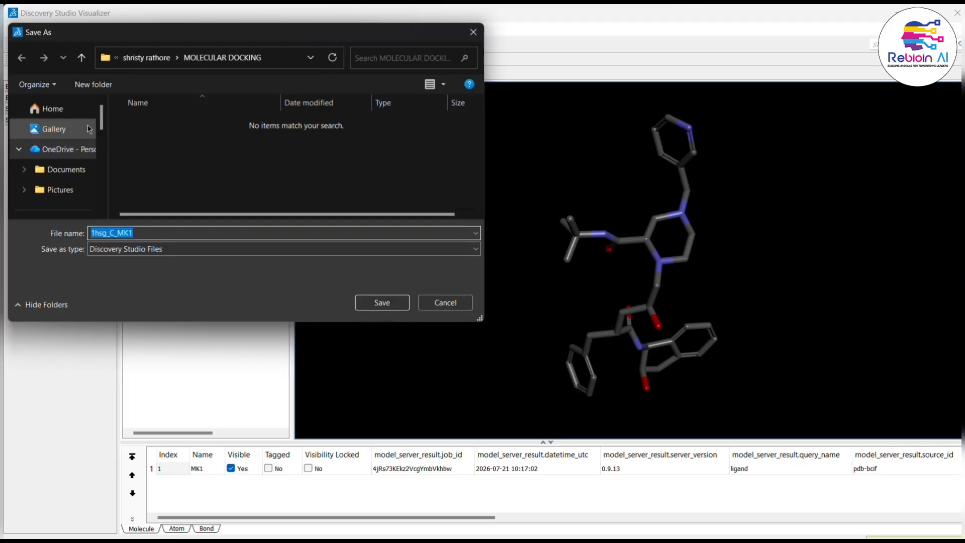
{"action": "left_click", "coordinate": [159, 233]}
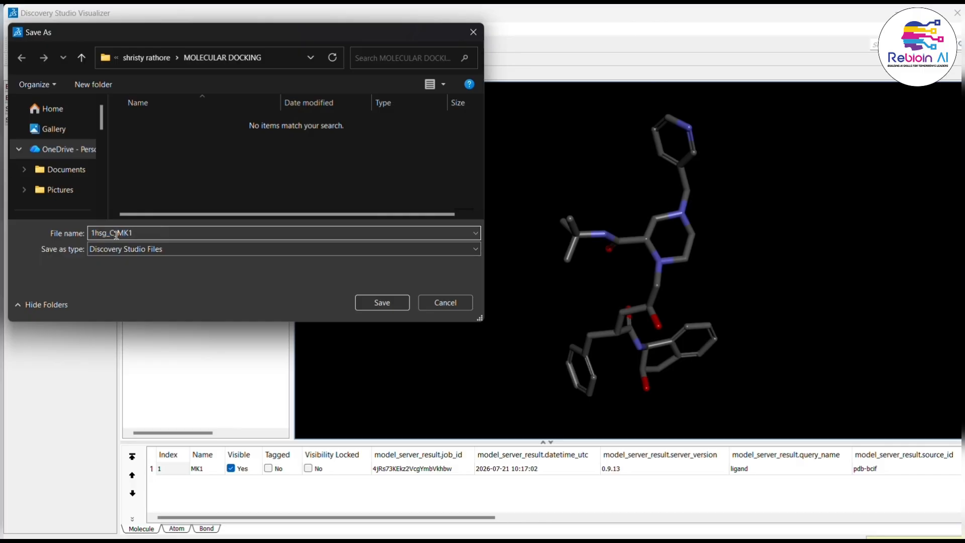
{"action": "key", "text": "BackSpace"}
{"action": "key", "text": "BackSpace"}
{"action": "key", "text": "BackSpace"}
{"action": "key", "text": "BackSpace"}
{"action": "key", "text": "BackSpace"}
{"action": "key", "text": "BackSpace"}
{"action": "key", "text": "BackSpace"}
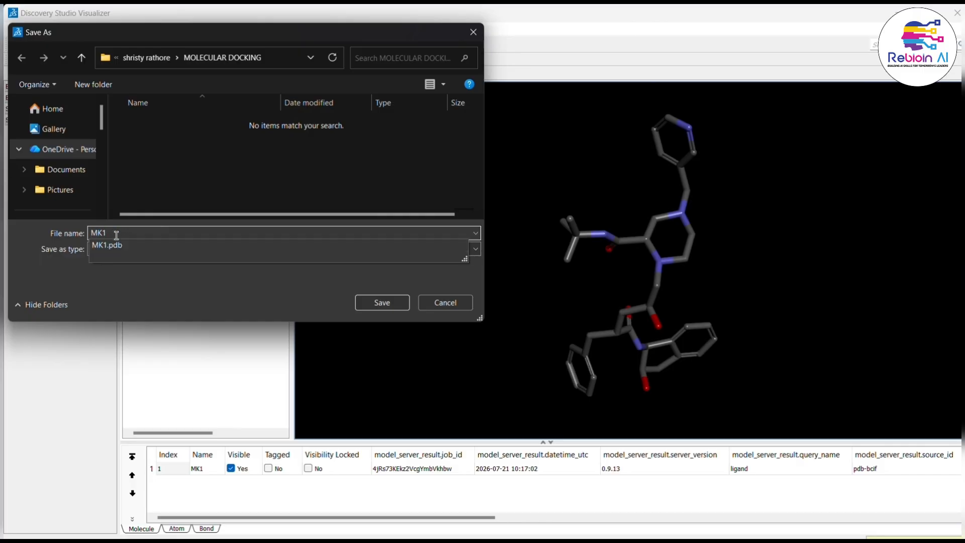
{"action": "type", "text": "ligan"}
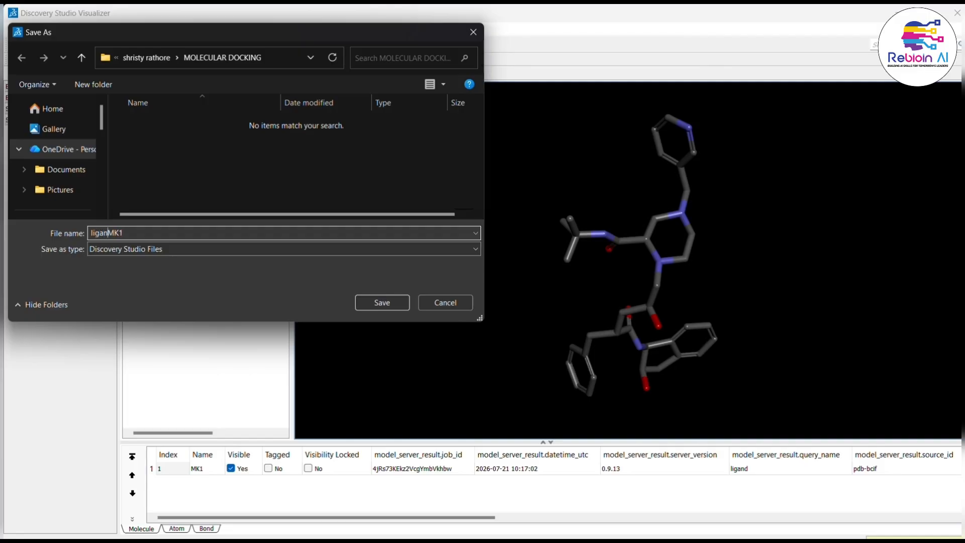
{"action": "type", "text": "d"}
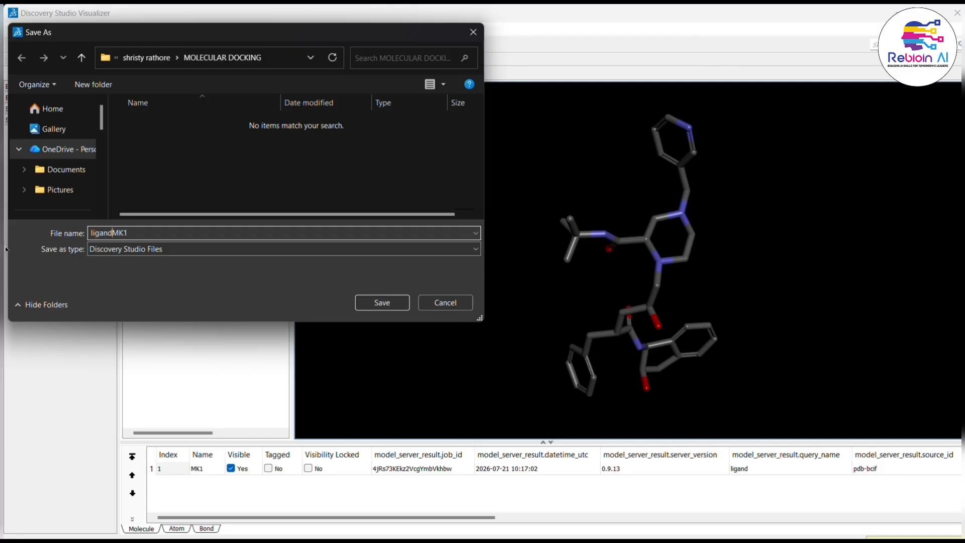
{"action": "left_click", "coordinate": [137, 250]}
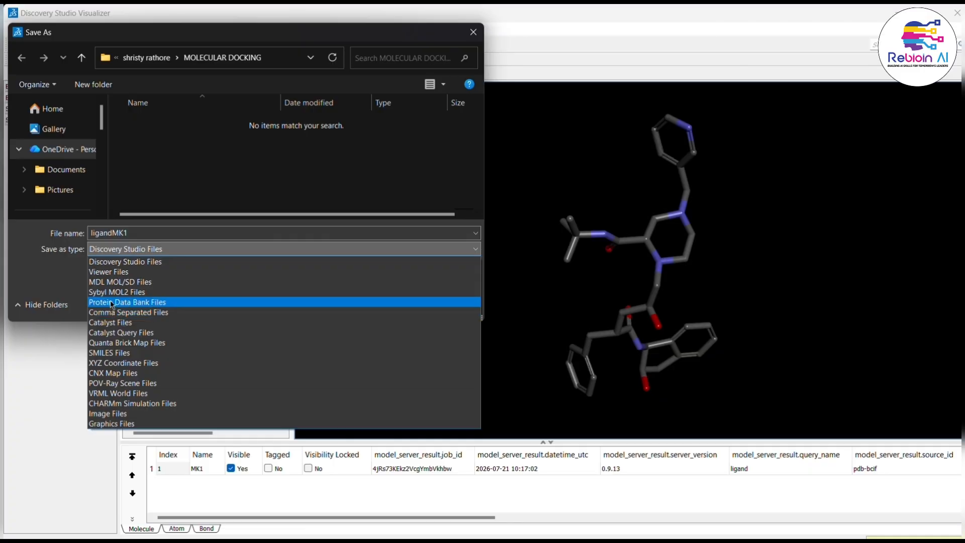
{"action": "left_click", "coordinate": [110, 301]}
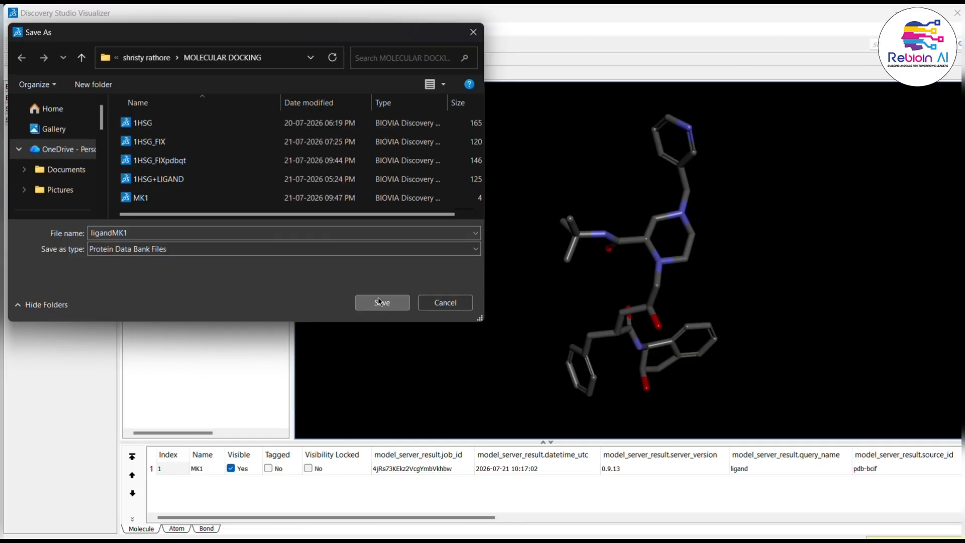
{"action": "left_click", "coordinate": [379, 302]}
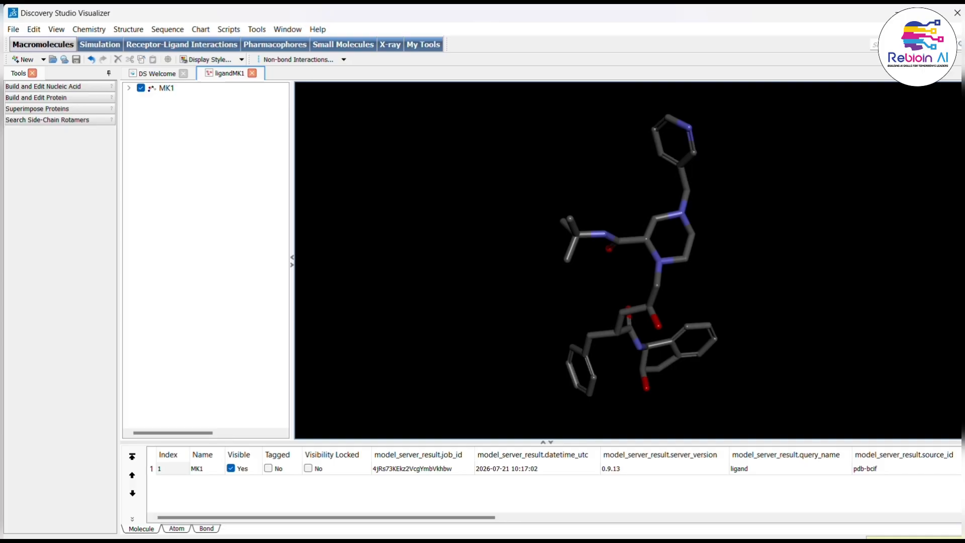
Step: Switch to the empty AutoDockTools session and load the ligandMK1 molecule from the MOLECULAR DOCKING folder
{"action": "left_click", "coordinate": [896, 12]}
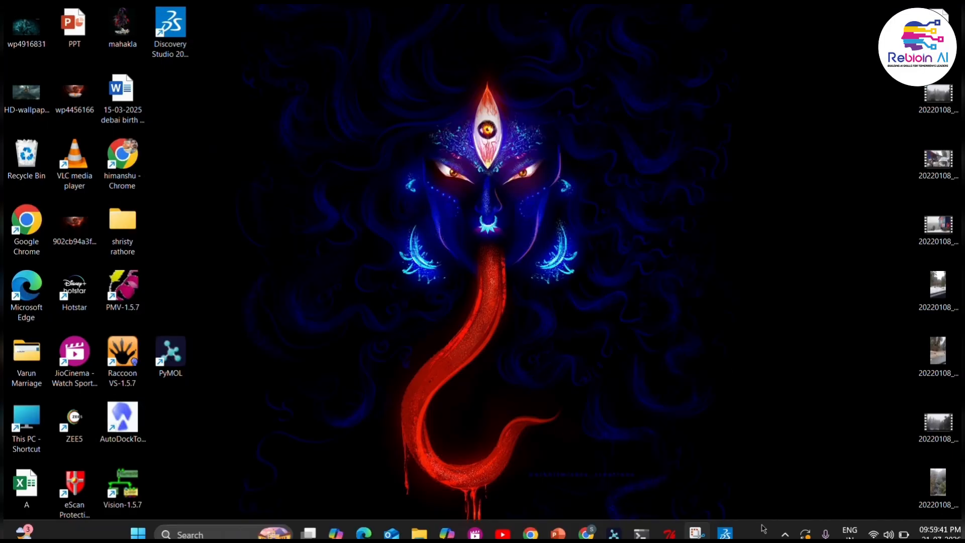
{"action": "left_click", "coordinate": [724, 533]}
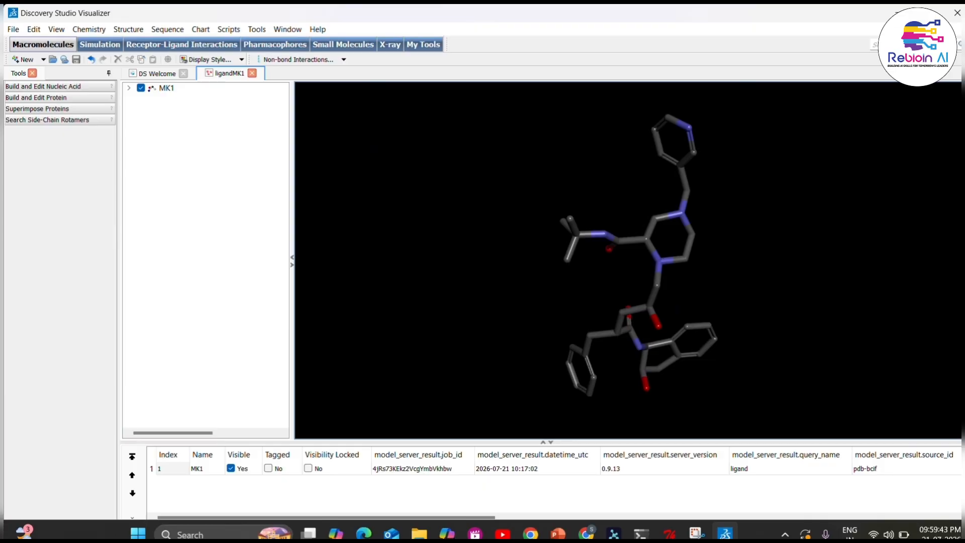
{"action": "left_click", "coordinate": [724, 532]}
{"action": "mouse_move", "coordinate": [669, 533]}
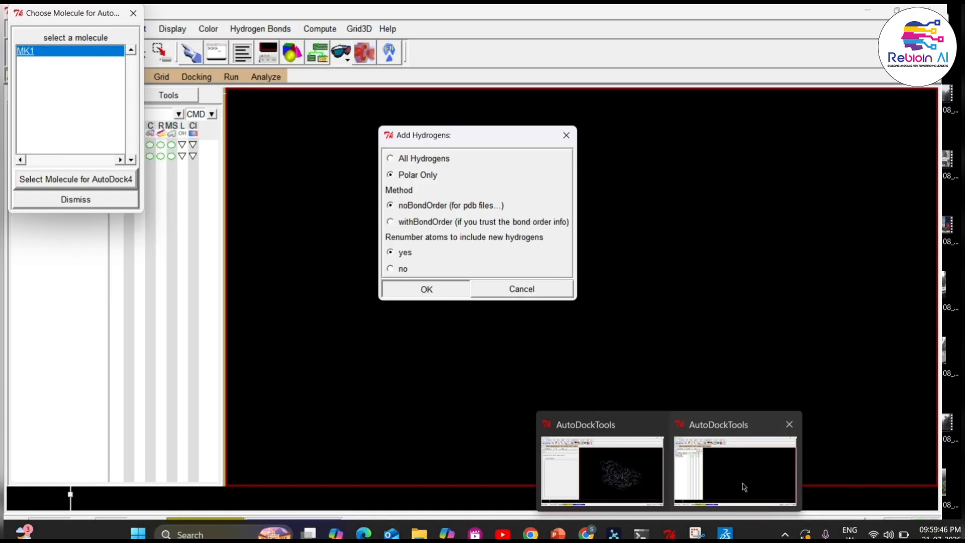
{"action": "left_click", "coordinate": [740, 487]}
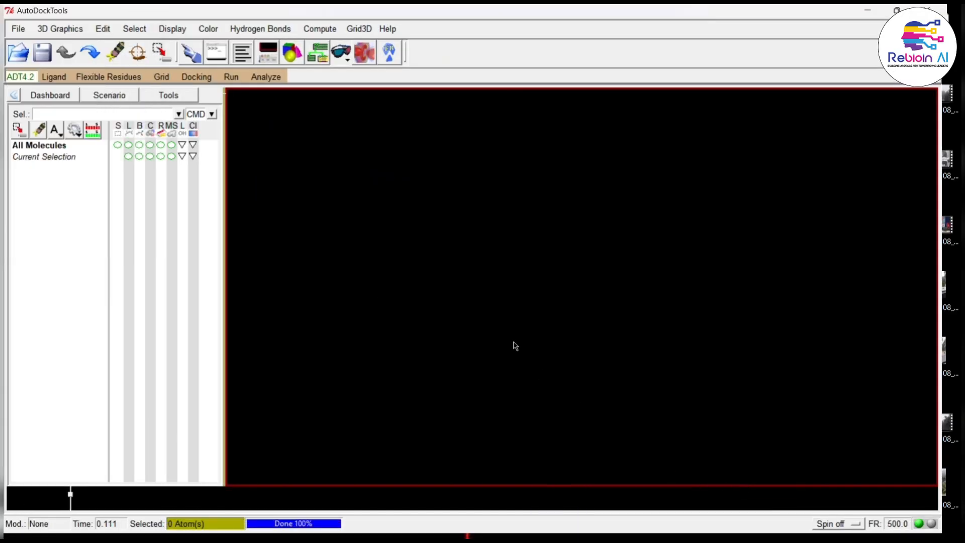
{"action": "left_click", "coordinate": [18, 28]}
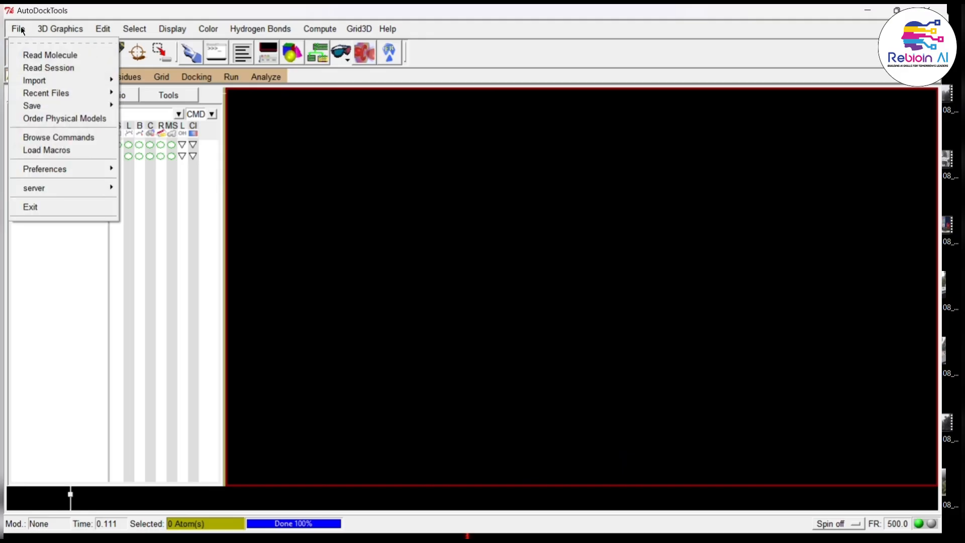
{"action": "left_click", "coordinate": [44, 55]}
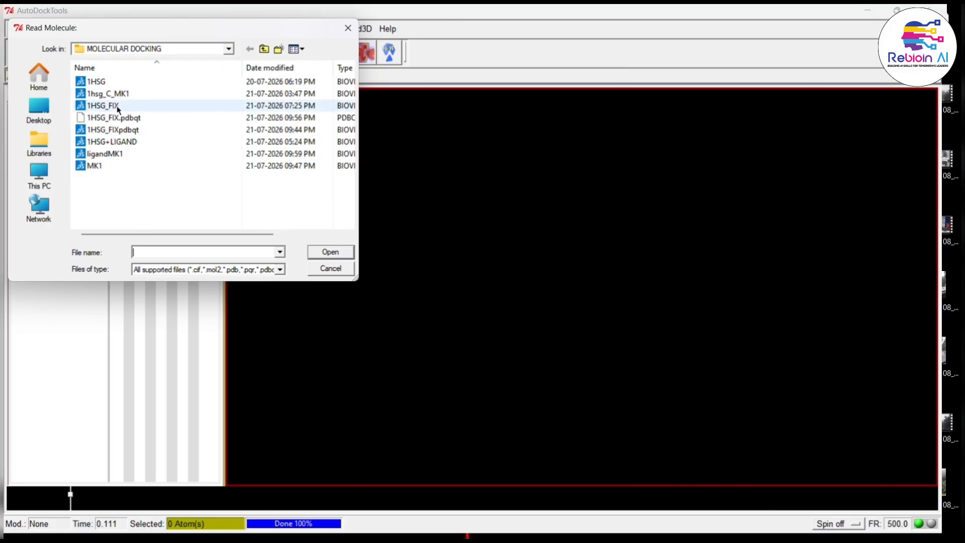
{"action": "double_click", "coordinate": [106, 155]}
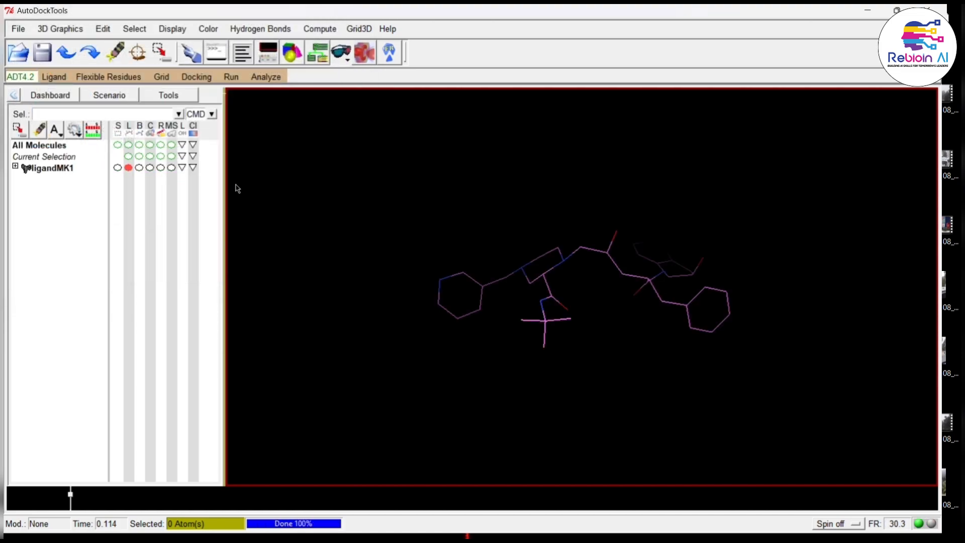
Step: Add polar hydrogens only to ligandMK1, using the noBondOrder method and renumbering atoms to include the new hydrogens
{"action": "left_click_drag", "start_coordinate": [513, 261], "coordinate": [395, 410]}
{"action": "left_click_drag", "start_coordinate": [646, 280], "coordinate": [354, 392]}
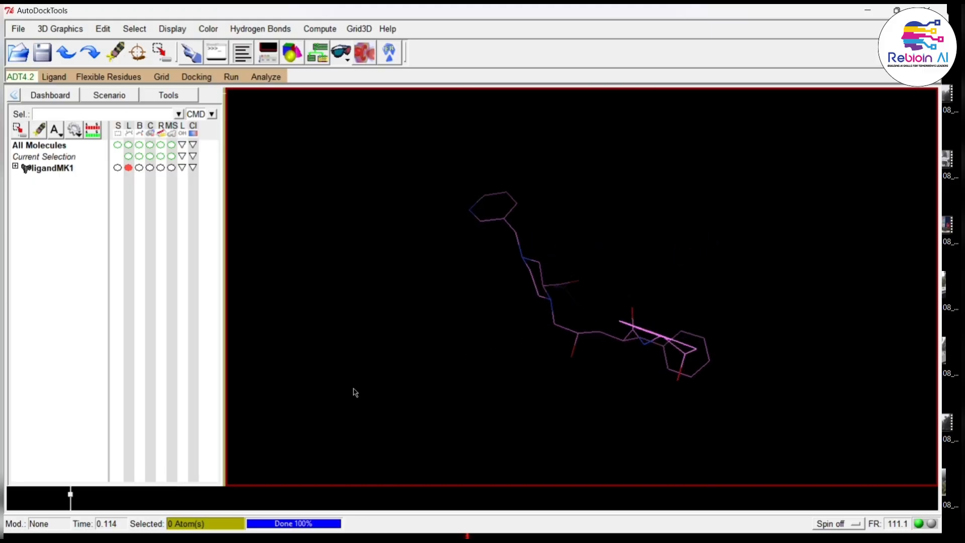
{"action": "left_click", "coordinate": [104, 28]}
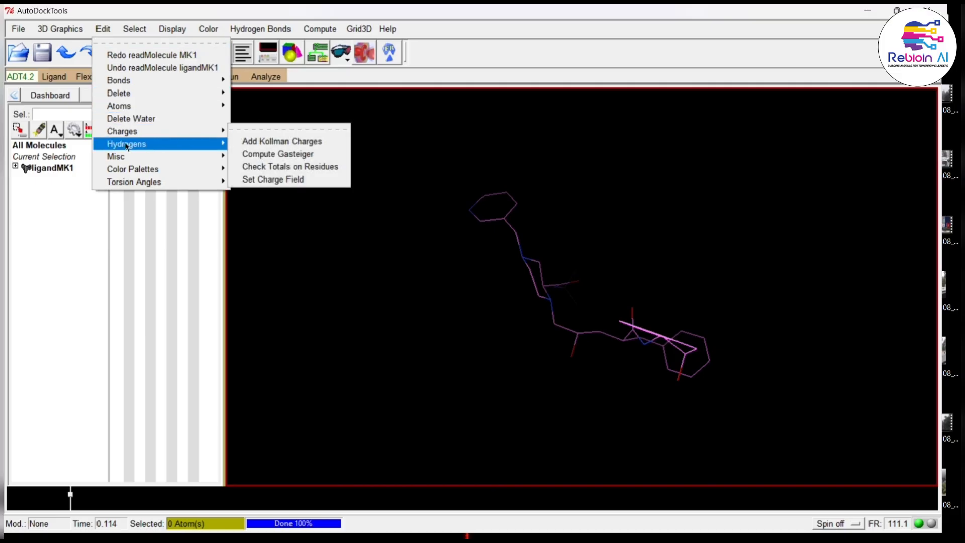
{"action": "mouse_move", "coordinate": [126, 146]}
{"action": "left_click", "coordinate": [260, 153]}
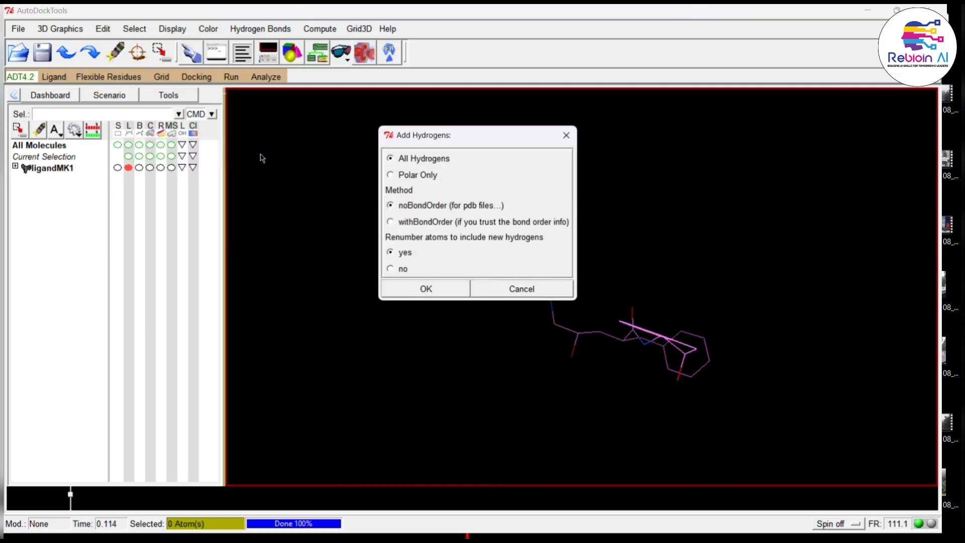
{"action": "left_click", "coordinate": [406, 288]}
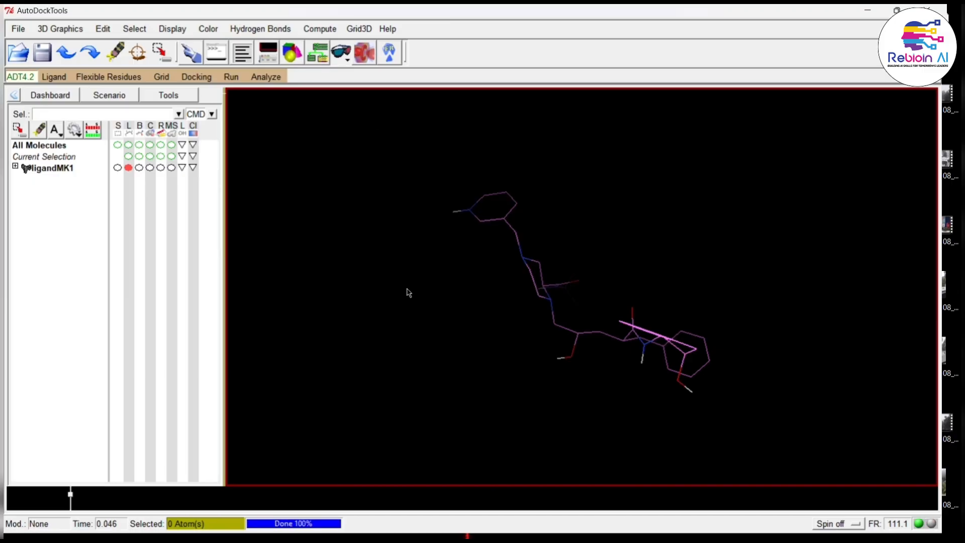
Step: Compute Gasteiger charges for ligandMK1 and acknowledge the total charge message
{"action": "left_click_drag", "start_coordinate": [494, 296], "coordinate": [780, 158]}
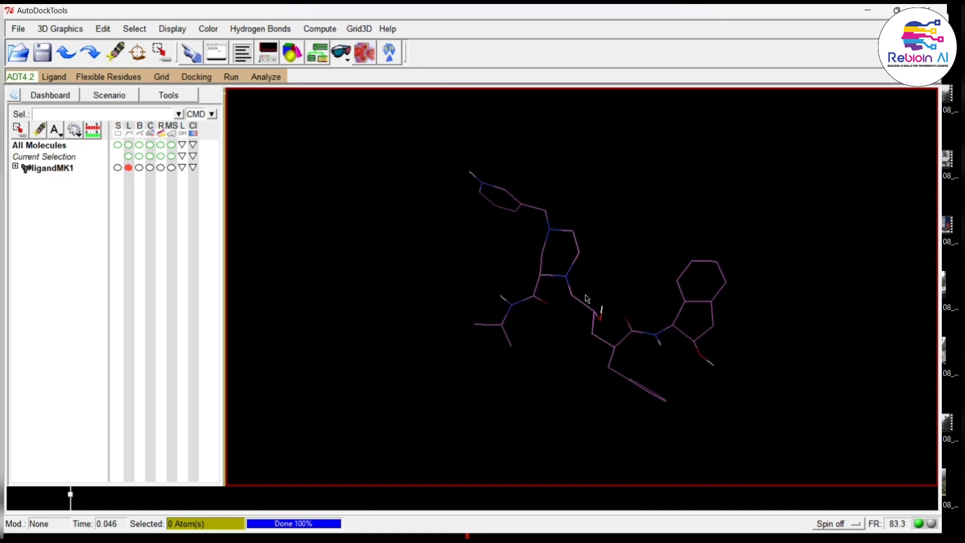
{"action": "scroll", "coordinate": [586, 299], "scroll_direction": "up", "scroll_amount": 5, "text": "ctrl"}
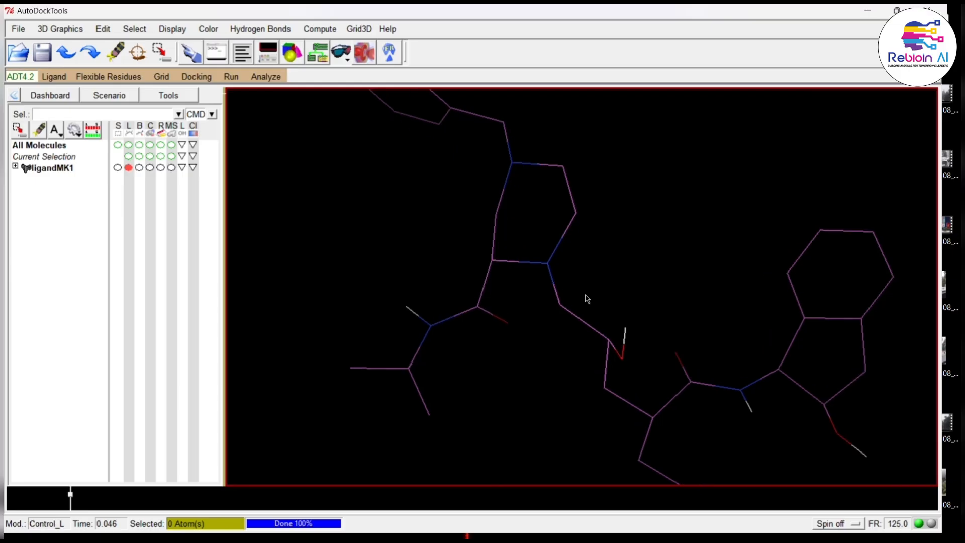
{"action": "scroll", "coordinate": [586, 299], "scroll_direction": "up", "scroll_amount": 3, "text": "ctrl"}
{"action": "scroll", "coordinate": [586, 299], "scroll_direction": "up", "scroll_amount": 5, "text": "ctrl"}
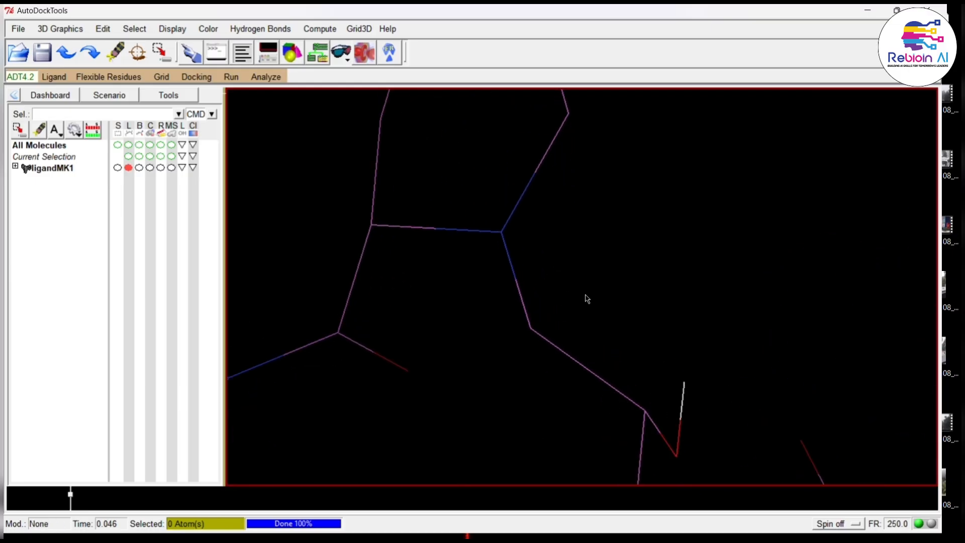
{"action": "scroll", "coordinate": [586, 299], "scroll_direction": "down", "scroll_amount": 8, "text": "ctrl"}
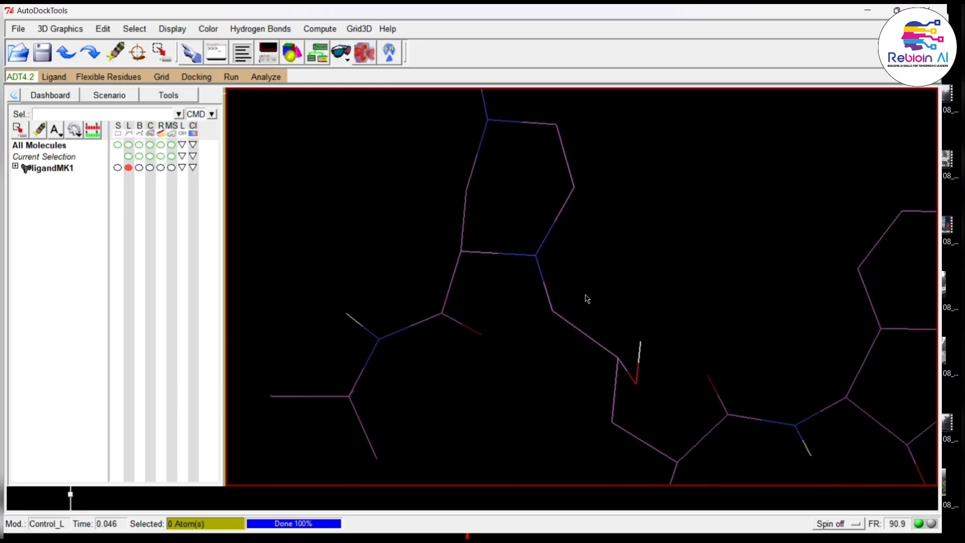
{"action": "scroll", "coordinate": [586, 298], "scroll_direction": "down", "scroll_amount": 2}
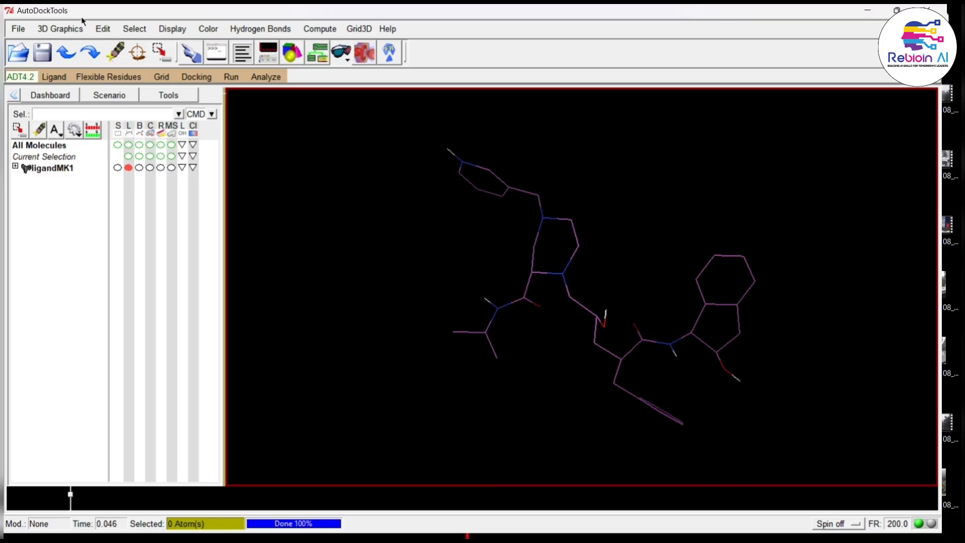
{"action": "left_click", "coordinate": [102, 30]}
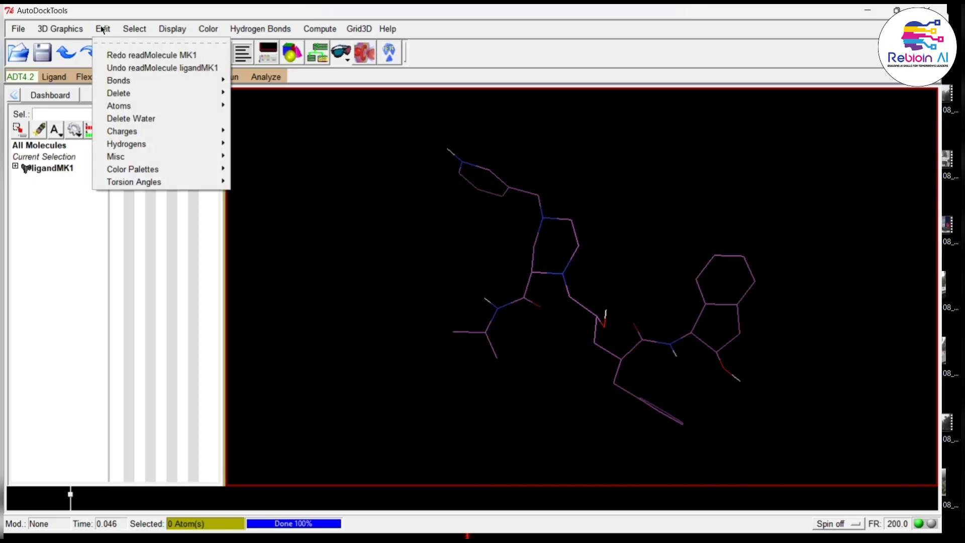
{"action": "mouse_move", "coordinate": [119, 130]}
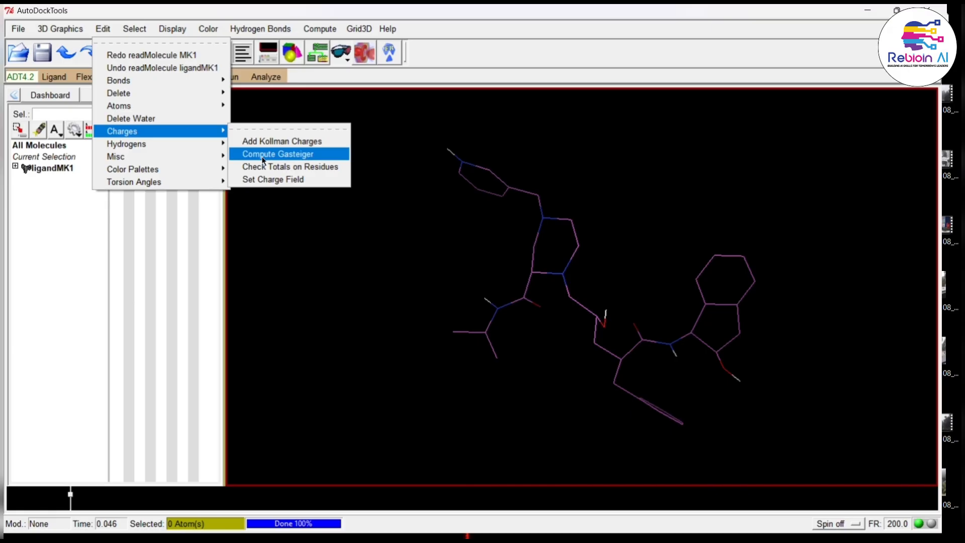
{"action": "left_click", "coordinate": [263, 154]}
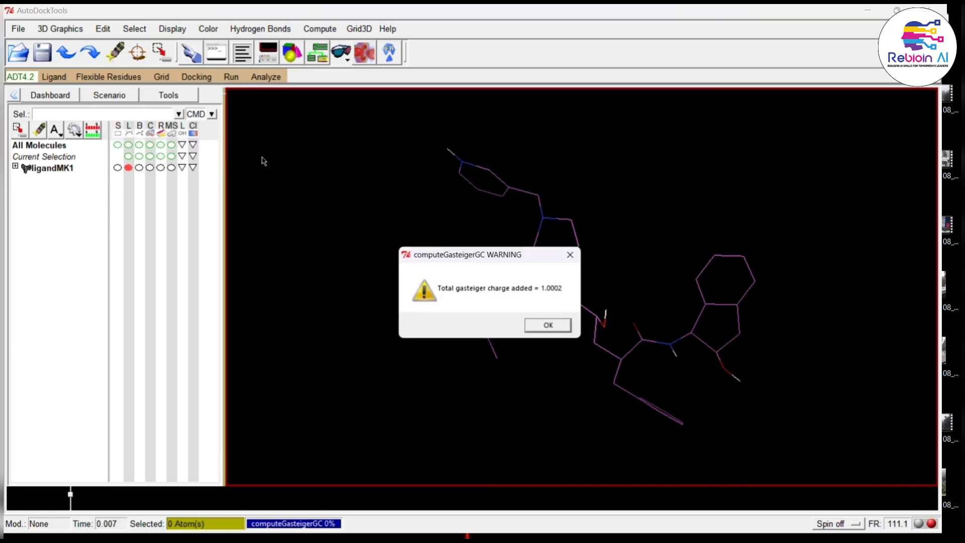
{"action": "left_click", "coordinate": [560, 326]}
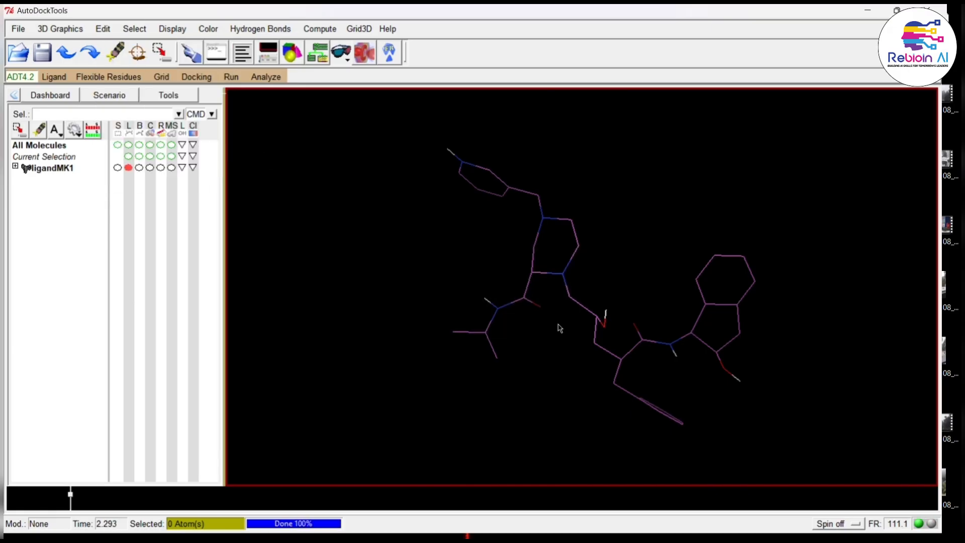
Step: Choose ligandMK1 as the AutoDock4 ligand input and acknowledge its setup summary
{"action": "scroll", "coordinate": [558, 324], "scroll_direction": "up", "scroll_amount": 3, "text": "ctrl"}
{"action": "scroll", "coordinate": [557, 324], "scroll_direction": "down", "scroll_amount": 4, "text": "ctrl"}
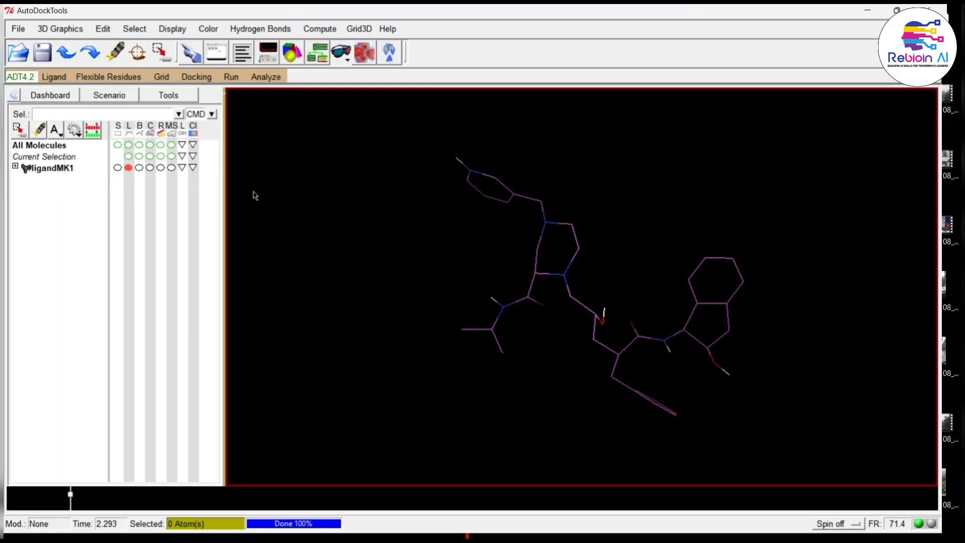
{"action": "left_click", "coordinate": [56, 76]}
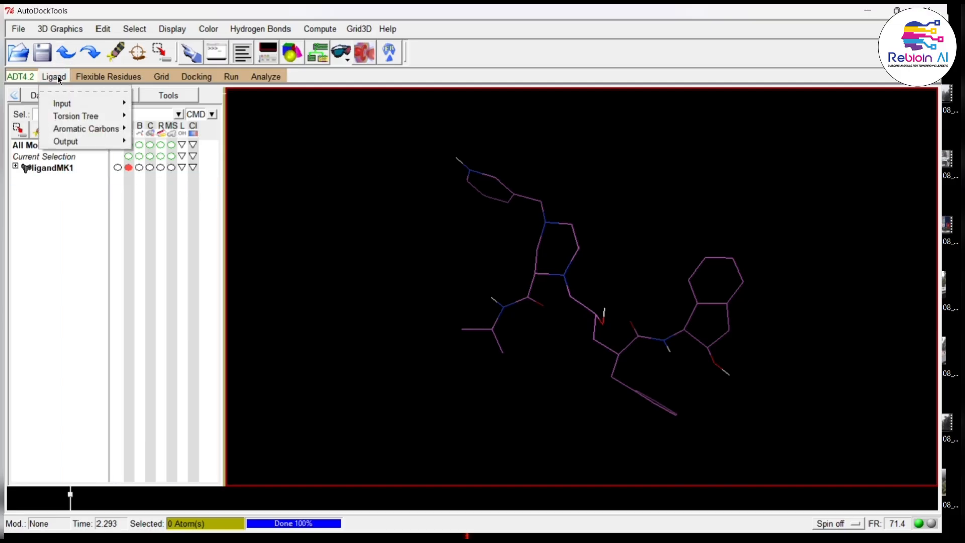
{"action": "mouse_move", "coordinate": [73, 104]}
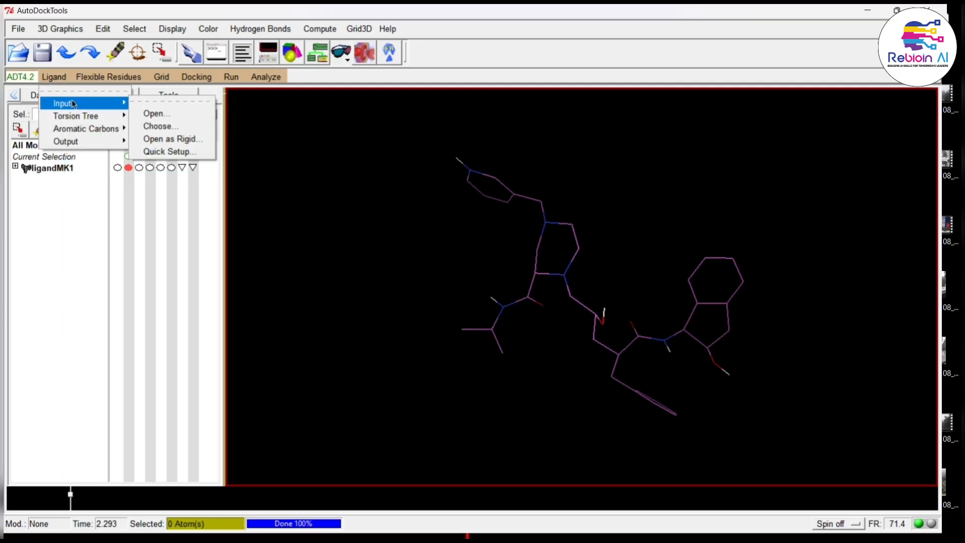
{"action": "left_click", "coordinate": [159, 126]}
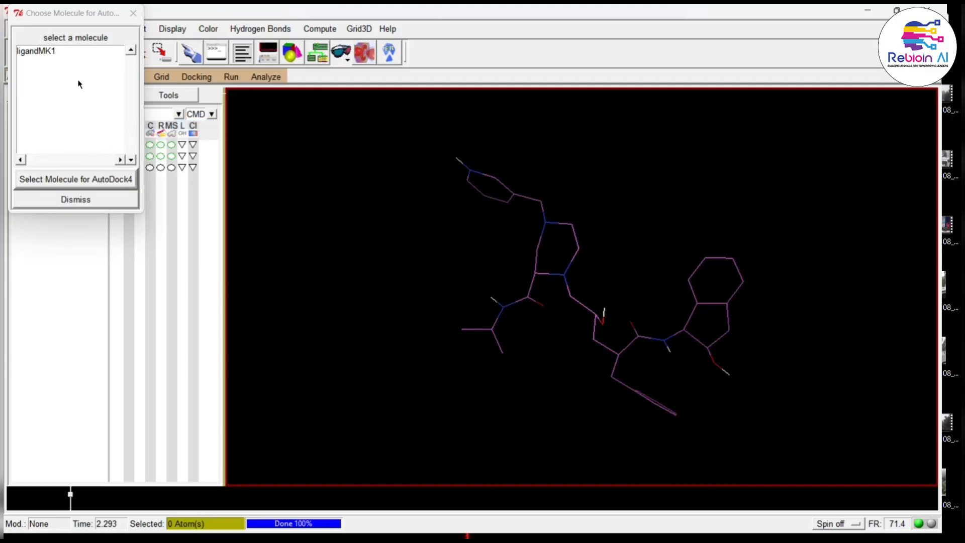
{"action": "double_click", "coordinate": [63, 52]}
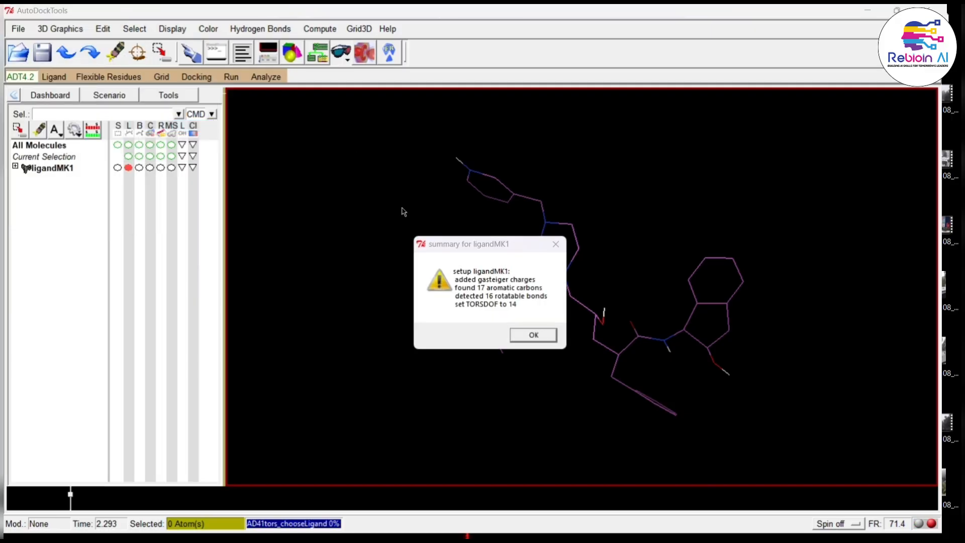
{"action": "left_click", "coordinate": [534, 336]}
{"action": "left_click_drag", "start_coordinate": [495, 277], "coordinate": [542, 327]}
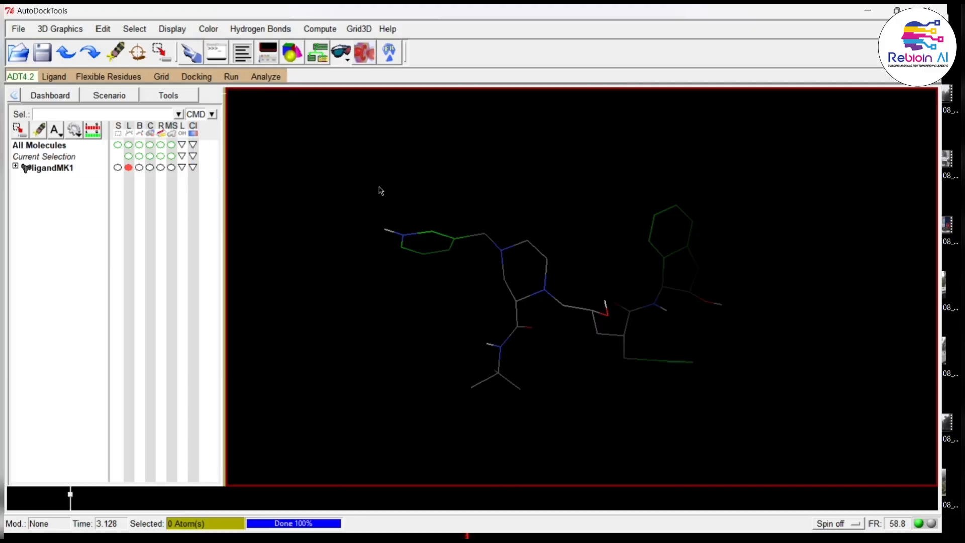
Step: Detect the torsion tree root of ligandMK1 and inspect the marked root atom
{"action": "key", "text": "alt+Tab"}
{"action": "left_click", "coordinate": [54, 76]}
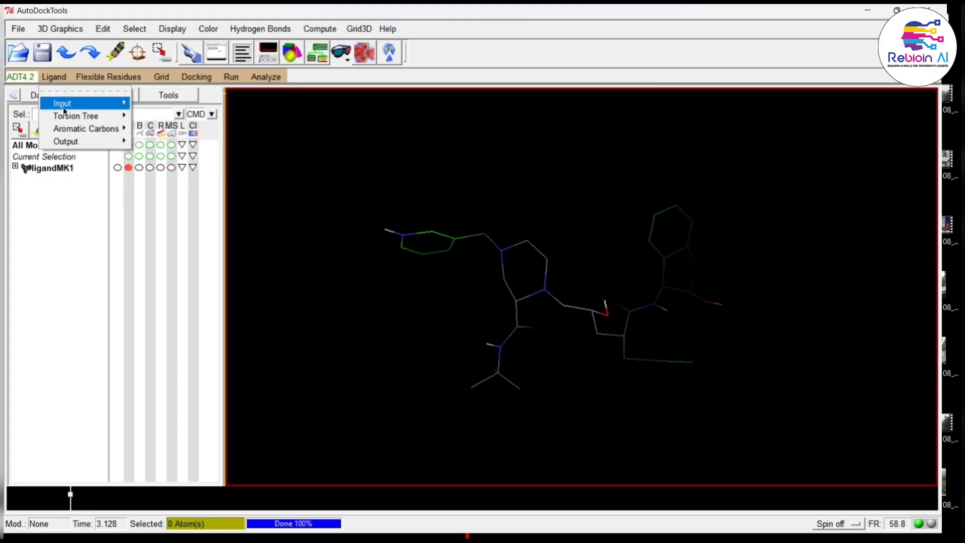
{"action": "mouse_move", "coordinate": [73, 118]}
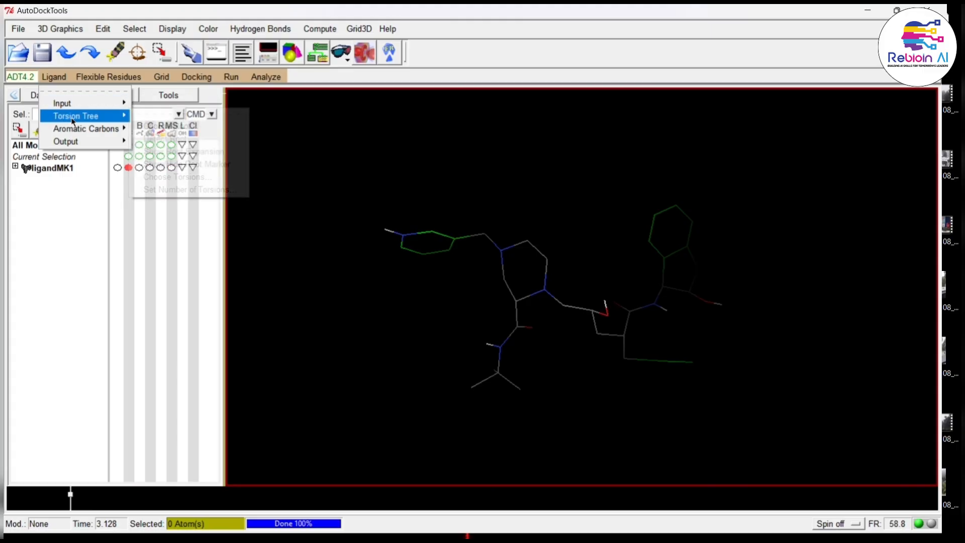
{"action": "left_click", "coordinate": [175, 139]}
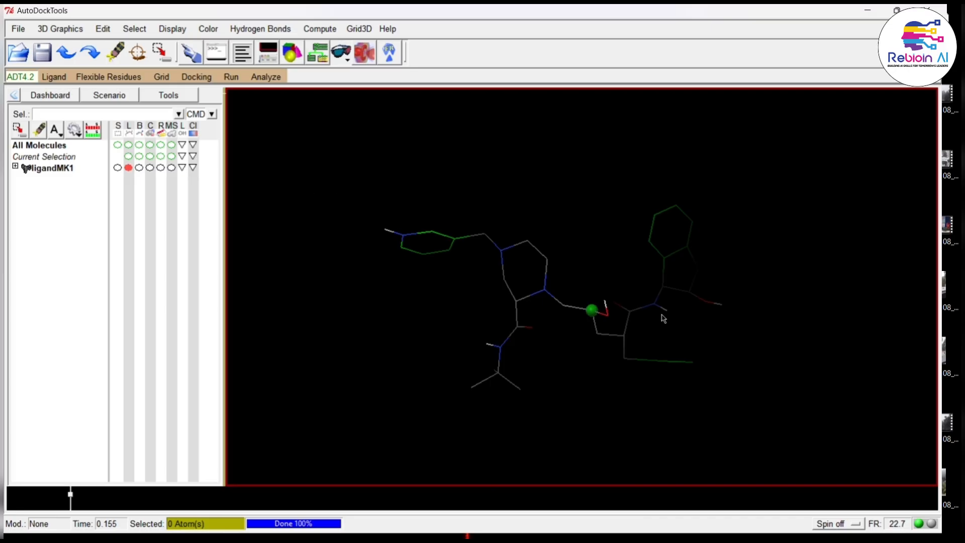
{"action": "scroll", "coordinate": [662, 317], "scroll_direction": "up", "scroll_amount": 4, "text": "ctrl"}
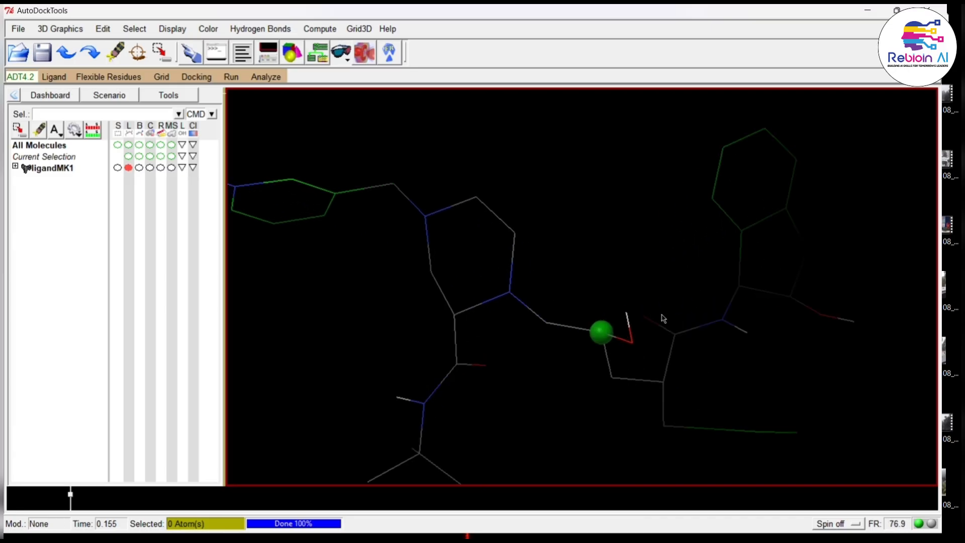
{"action": "scroll", "coordinate": [581, 357], "scroll_direction": "up", "scroll_amount": 1, "text": "ctrl"}
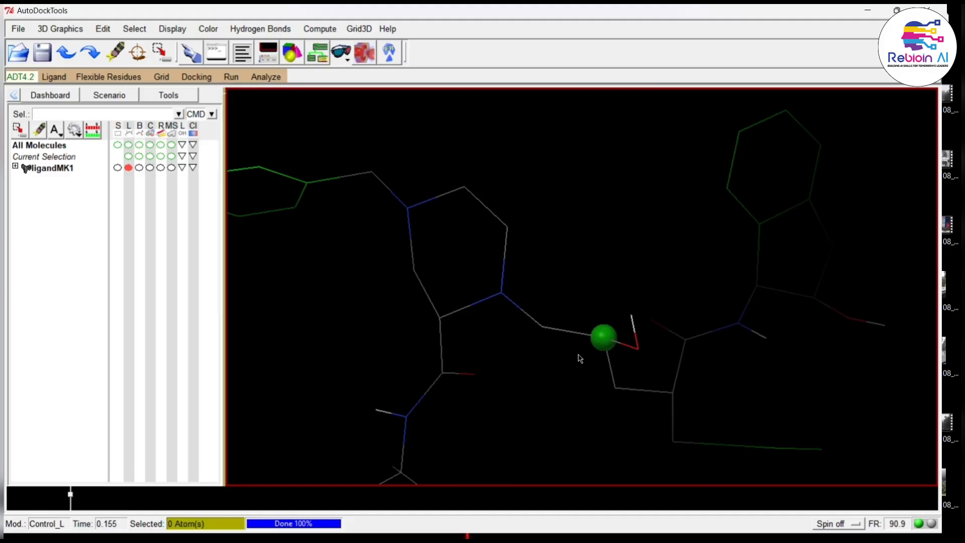
{"action": "scroll", "coordinate": [580, 358], "scroll_direction": "down", "scroll_amount": 2, "text": "ctrl"}
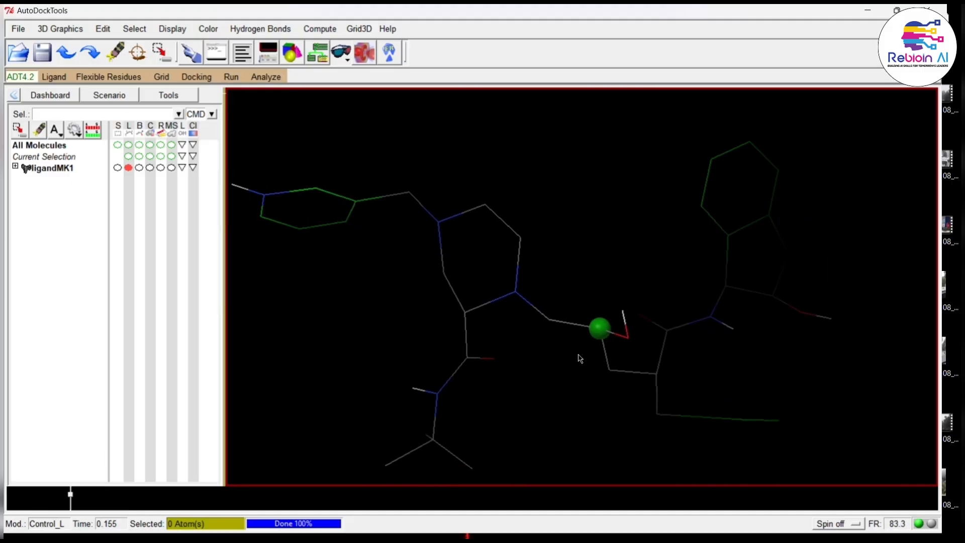
{"action": "scroll", "coordinate": [580, 358], "scroll_direction": "down", "scroll_amount": 1, "text": "ctrl"}
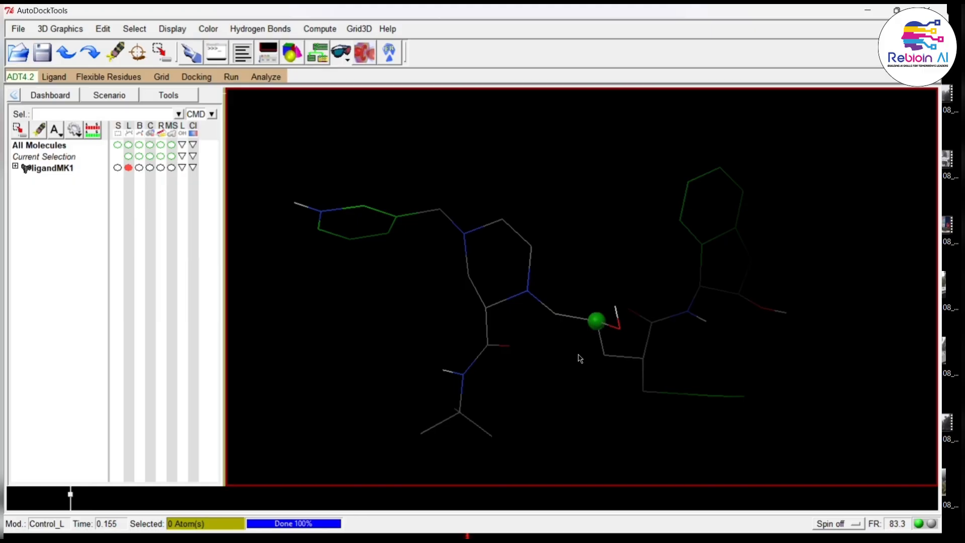
{"action": "scroll", "coordinate": [580, 358], "scroll_direction": "up", "scroll_amount": 2, "text": "ctrl"}
{"action": "scroll", "coordinate": [580, 358], "scroll_direction": "down", "scroll_amount": 2, "text": "ctrl"}
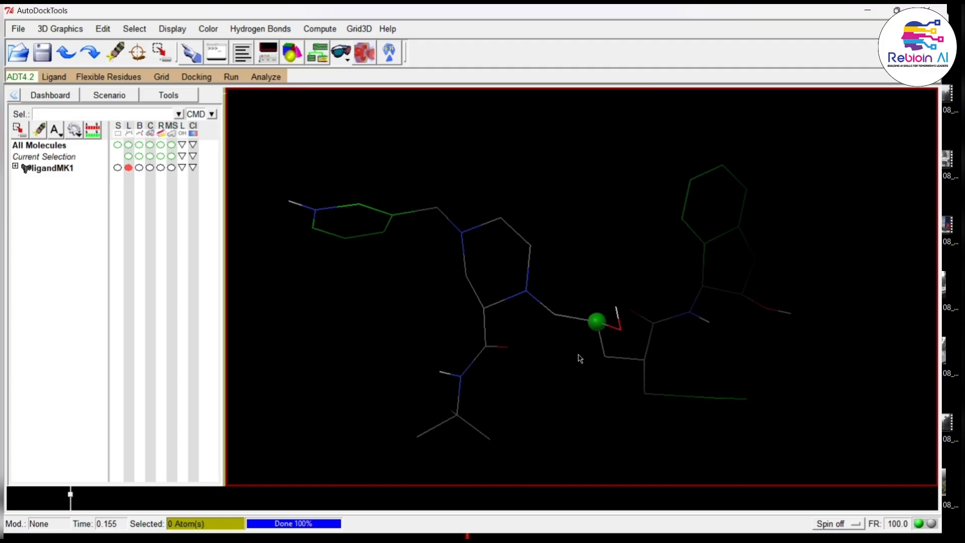
{"action": "scroll", "coordinate": [580, 358], "scroll_direction": "down", "scroll_amount": 1, "text": "ctrl"}
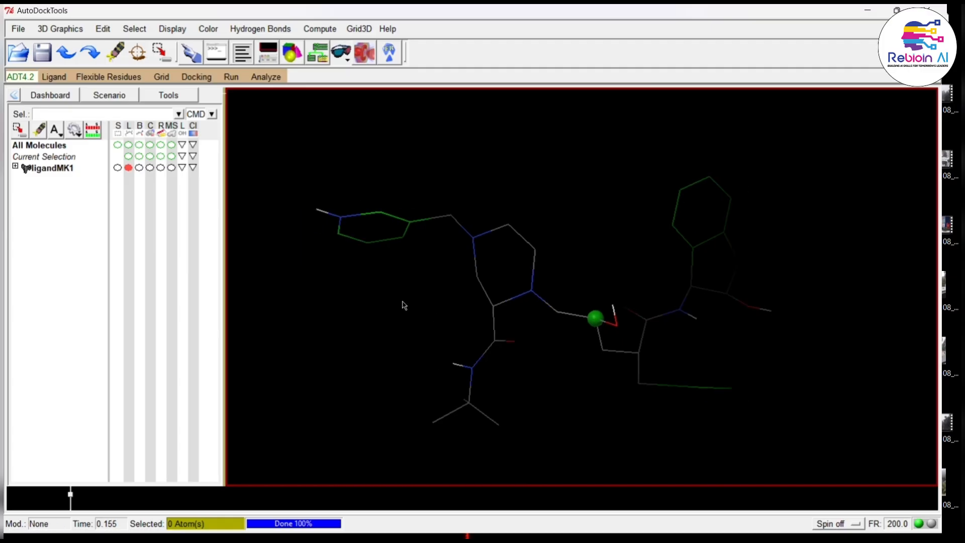
Step: Save the prepared ligand in PDBQT format as ligandMK1.pdbqt in the MOLECULAR DOCKING folder
{"action": "left_click", "coordinate": [55, 78]}
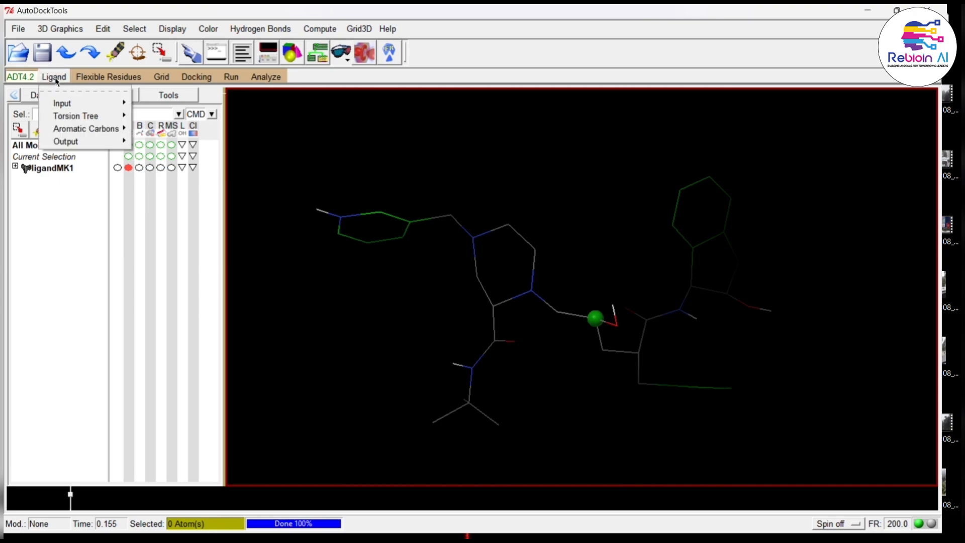
{"action": "mouse_move", "coordinate": [48, 140]}
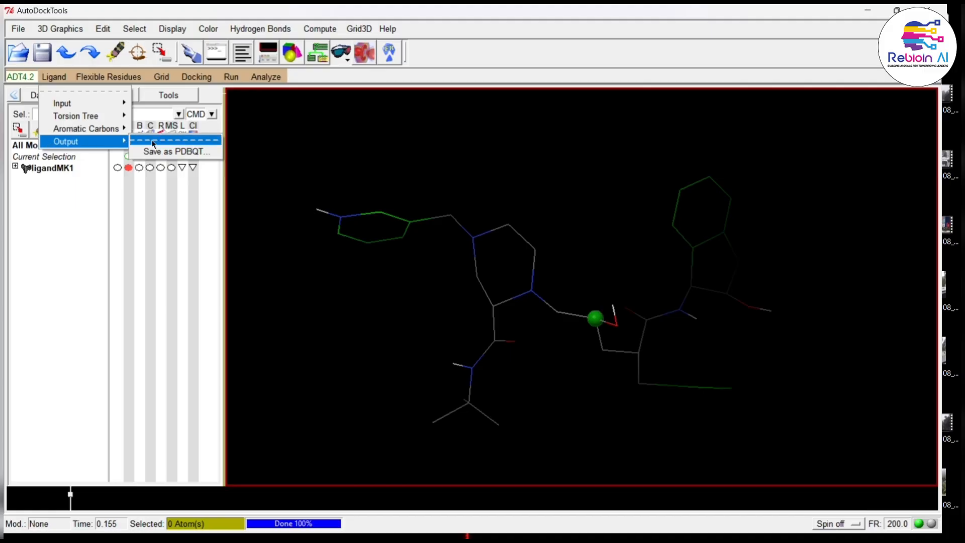
{"action": "left_click", "coordinate": [193, 151]}
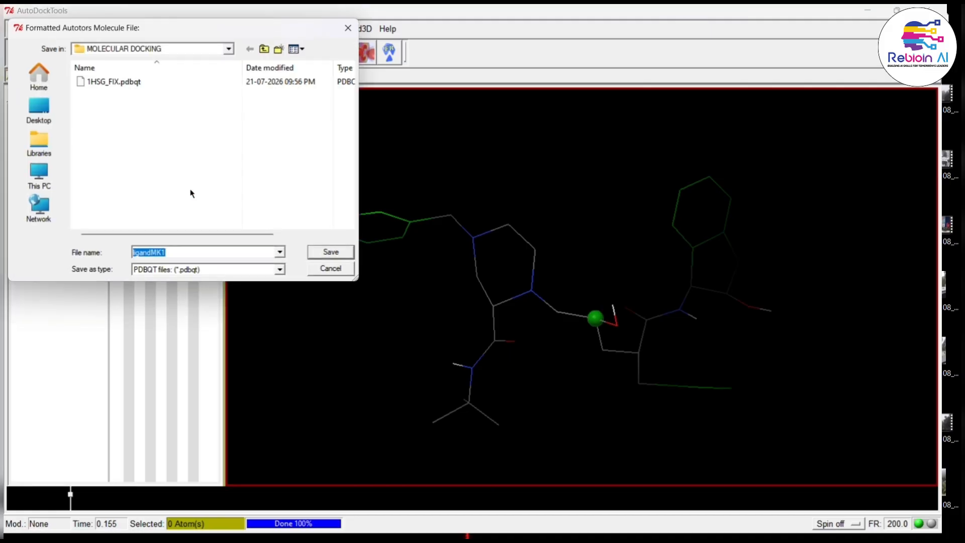
{"action": "left_click", "coordinate": [181, 254]}
{"action": "type", "text": "p"}
{"action": "type", "text": ".pd"}
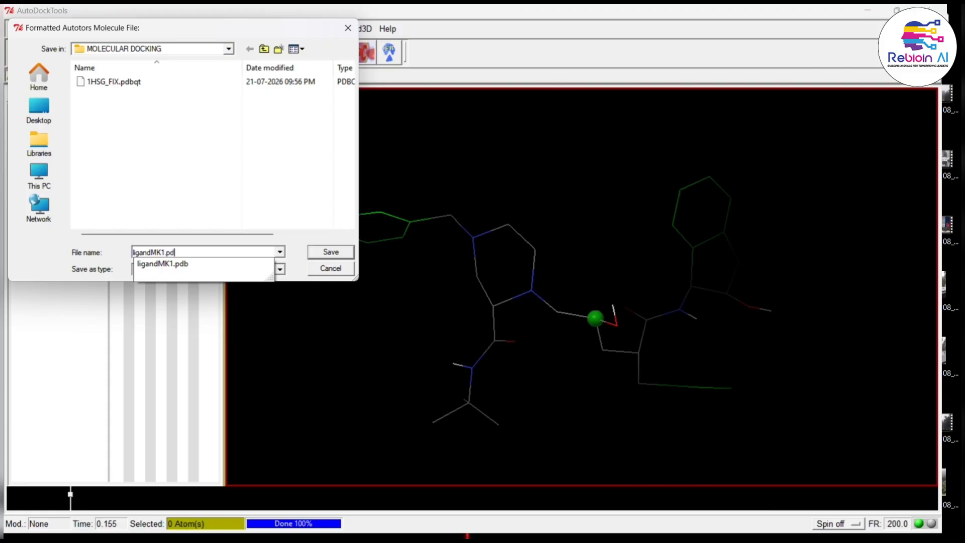
{"action": "type", "text": "bqt"}
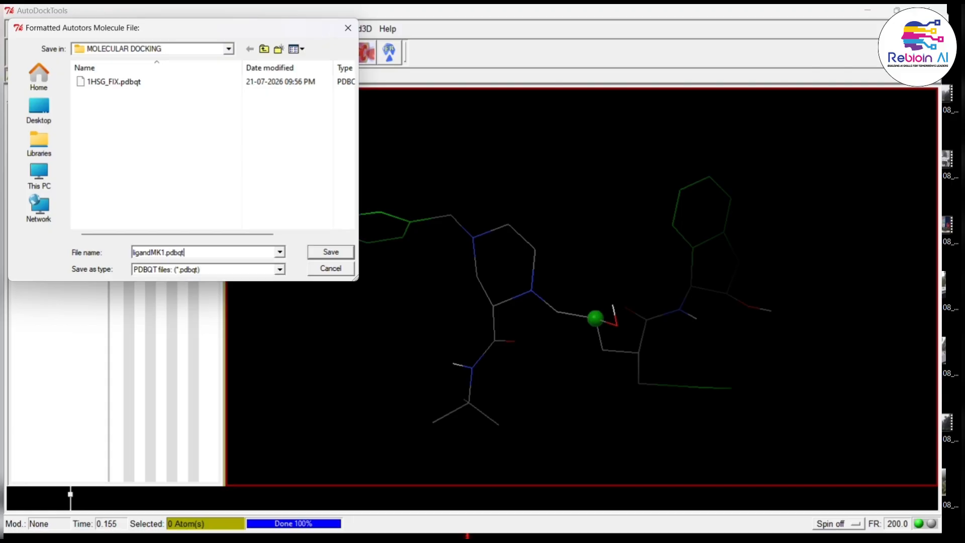
{"action": "left_click", "coordinate": [346, 255]}
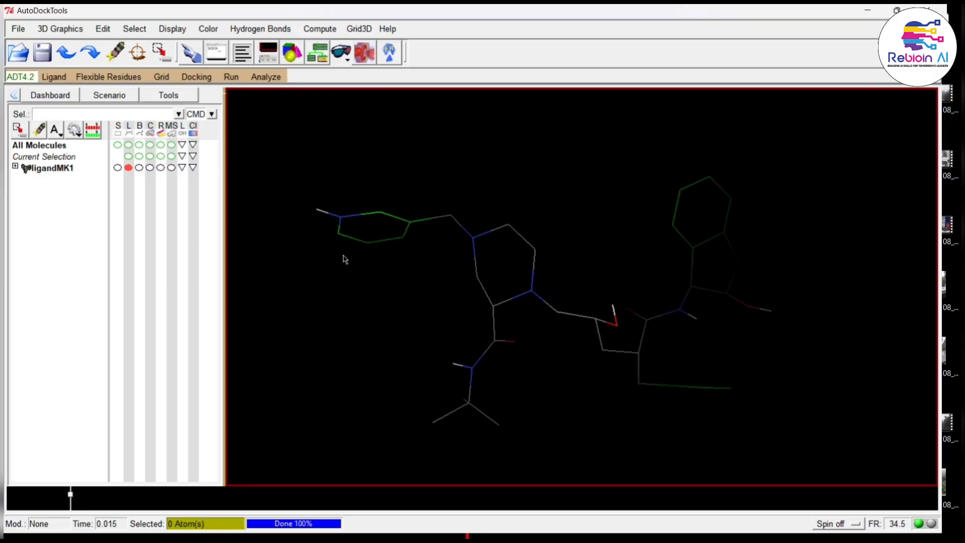
{"action": "left_click_drag", "start_coordinate": [345, 259], "coordinate": [506, 236]}
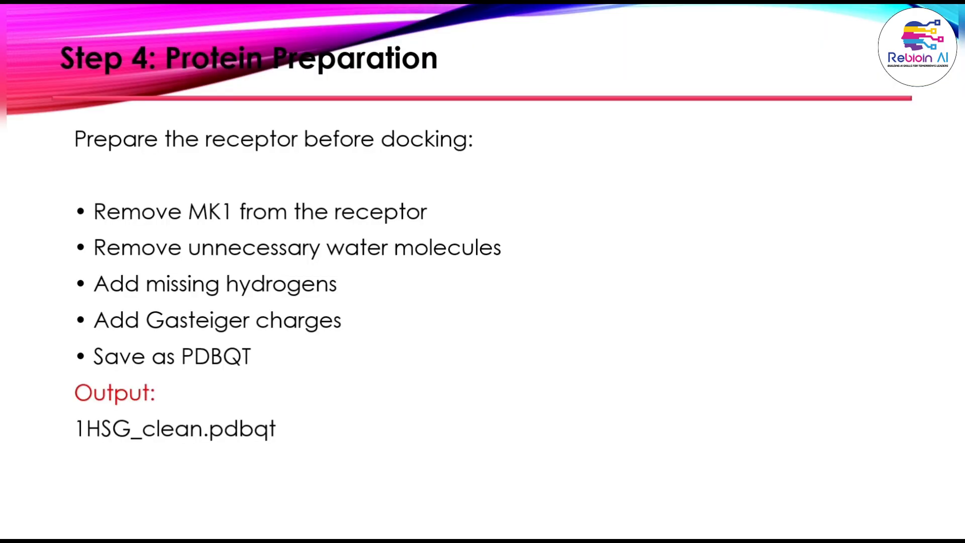
{"action": "key", "text": "Right"}
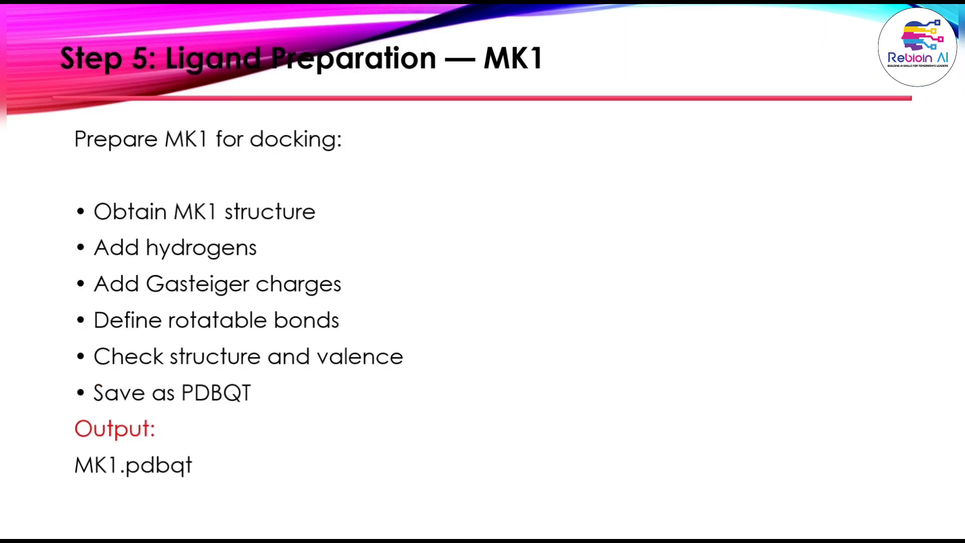
{"action": "key", "text": "Right"}
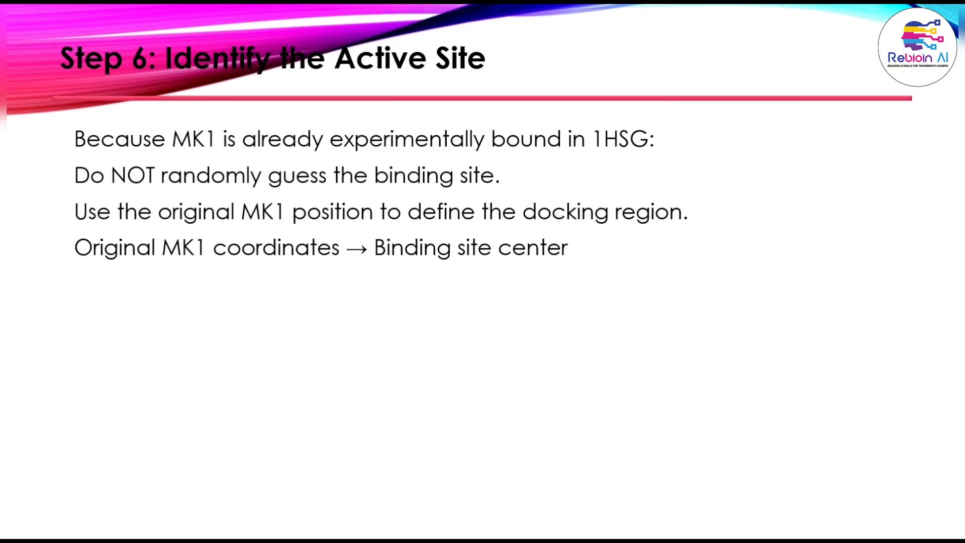
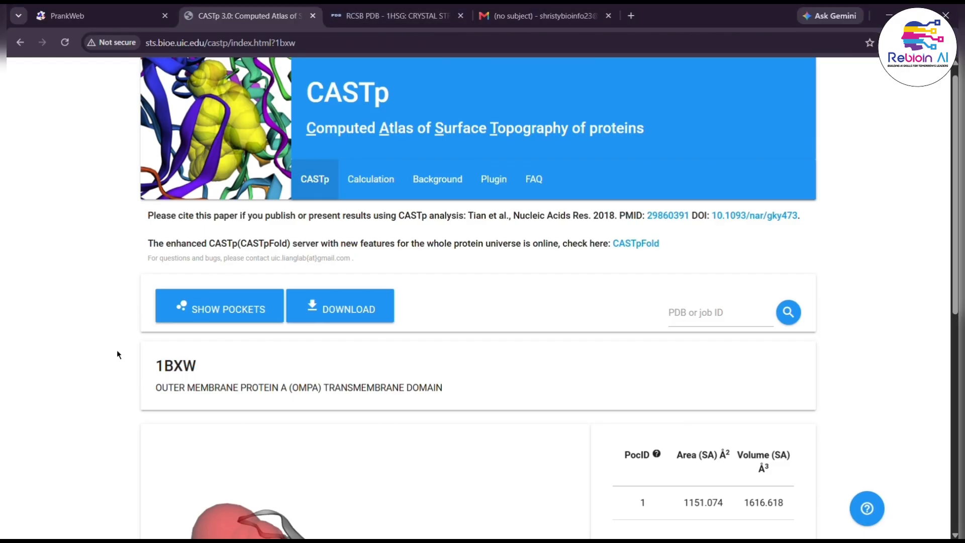
{"action": "scroll", "coordinate": [117, 350], "scroll_direction": "down", "scroll_amount": 7}
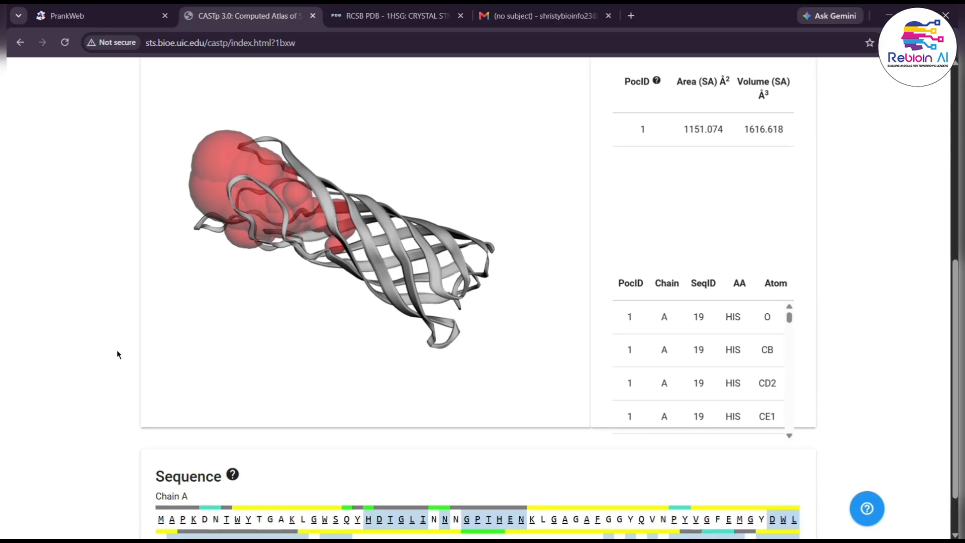
{"action": "scroll", "coordinate": [117, 350], "scroll_direction": "up", "scroll_amount": 7}
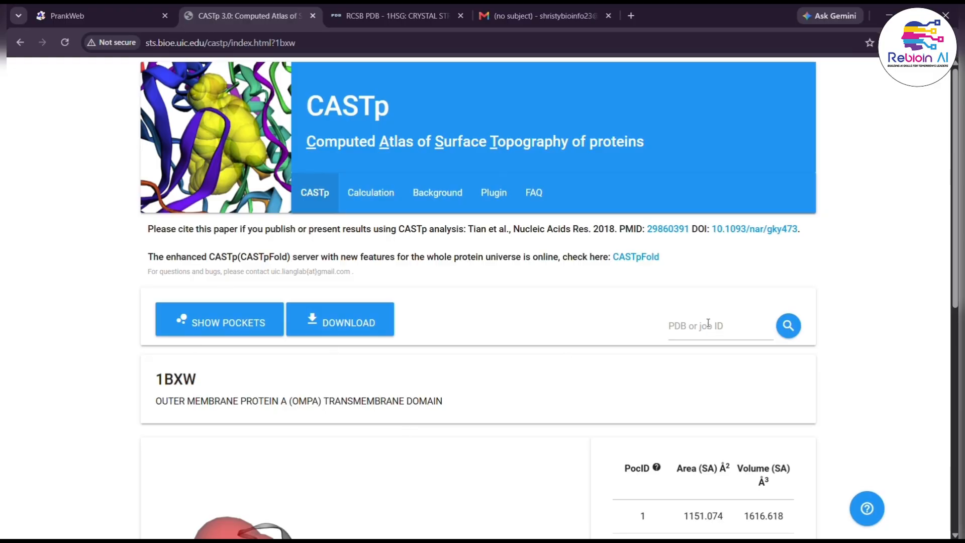
{"action": "left_click", "coordinate": [697, 336]}
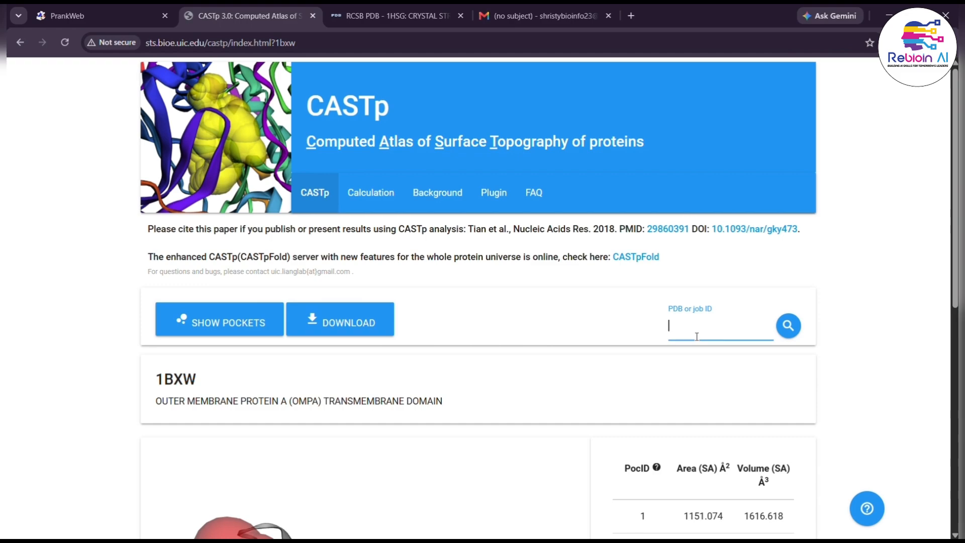
{"action": "type", "text": "1"}
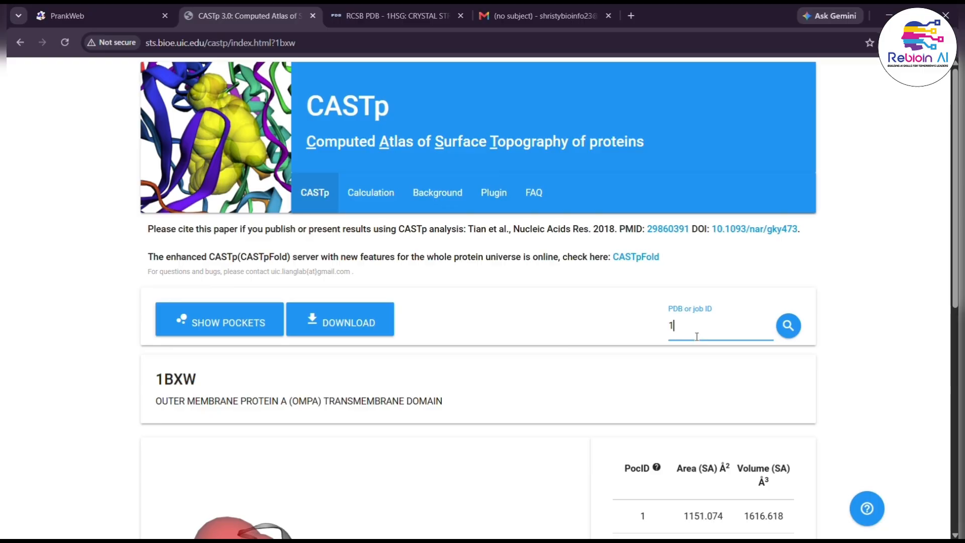
{"action": "type", "text": "h"}
{"action": "left_click", "coordinate": [366, 200]}
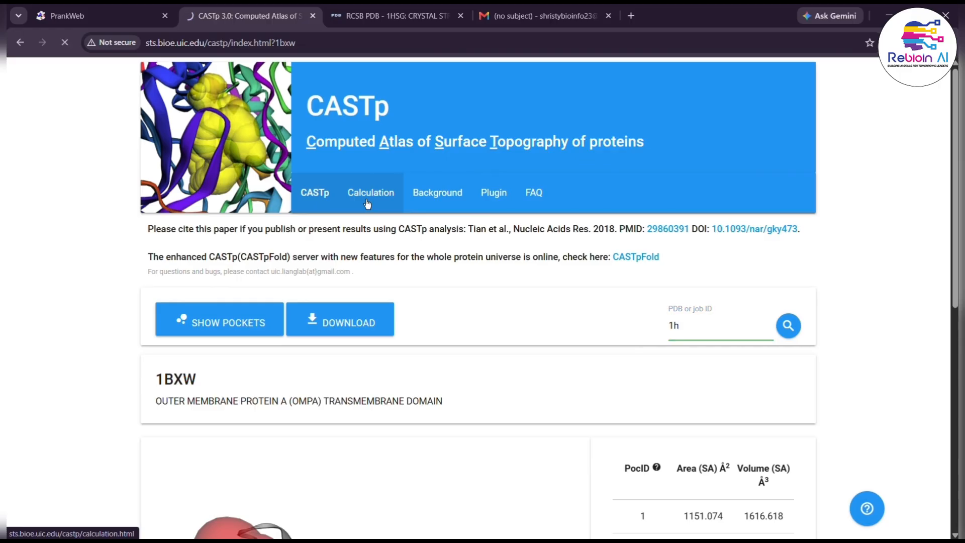
{"action": "left_click", "coordinate": [317, 195]}
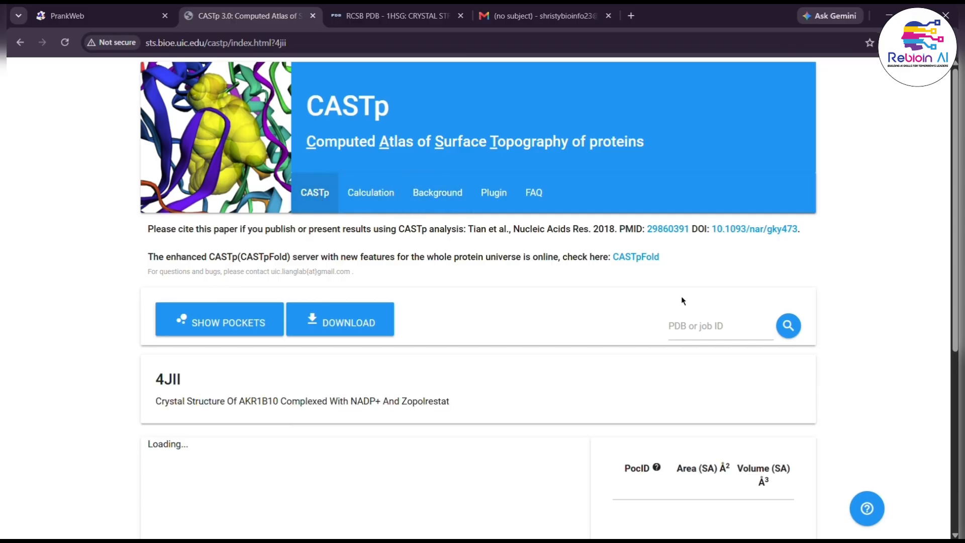
Step: Look up the precomputed pocket results for PDB ID 1HSG in CASTp
{"action": "left_click", "coordinate": [673, 325]}
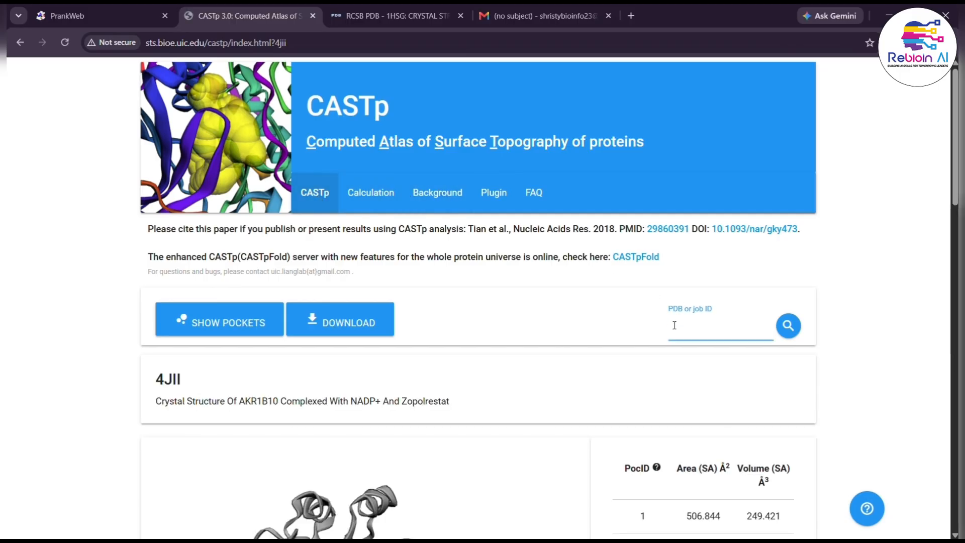
{"action": "type", "text": "1hsg"}
{"action": "key", "text": "BackSpace"}
{"action": "key", "text": "BackSpace"}
{"action": "key", "text": "BackSpace"}
{"action": "type", "text": "HSG"}
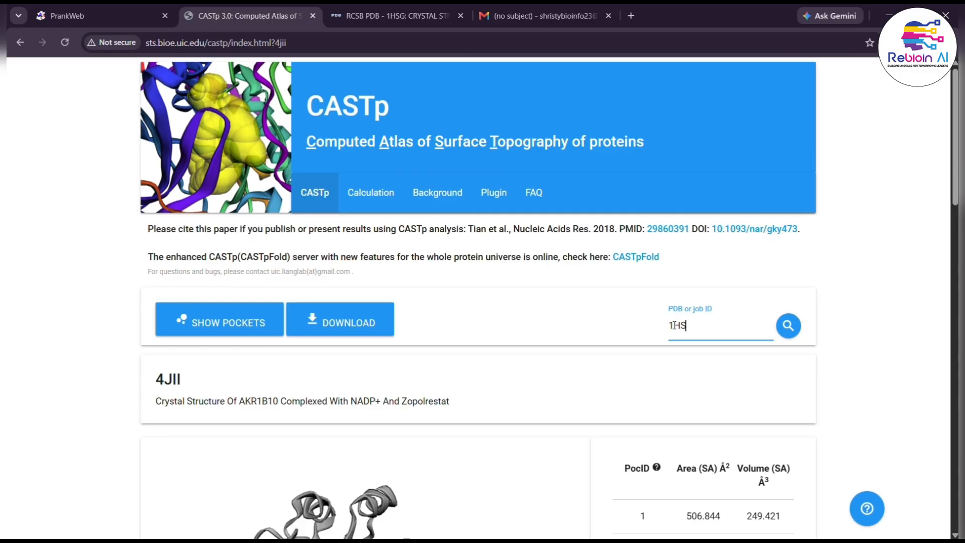
{"action": "left_click", "coordinate": [791, 326]}
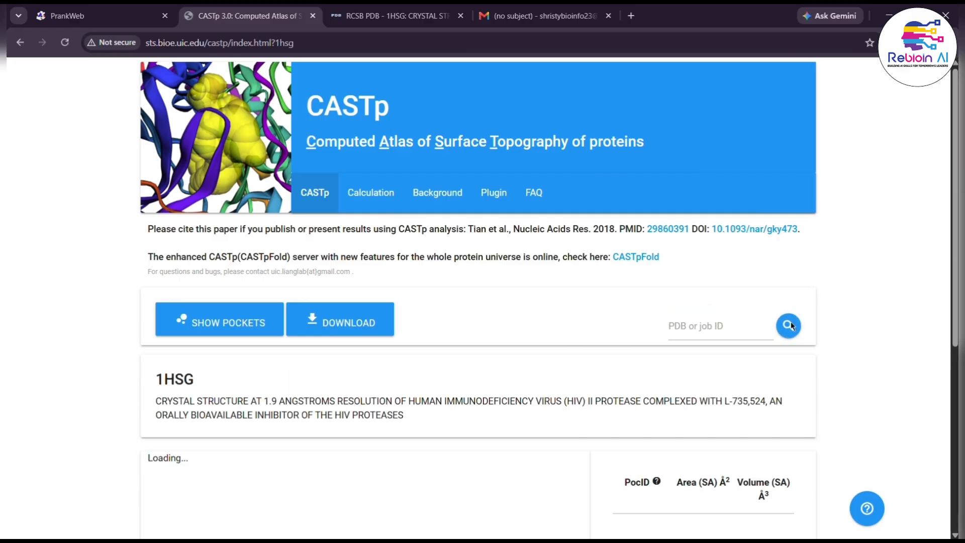
Step: Try to submit 1HSG_FIXpdbqt.pdb for a CASTp pocket calculation, keeping the default probe radius of 1.4
{"action": "left_click", "coordinate": [388, 198]}
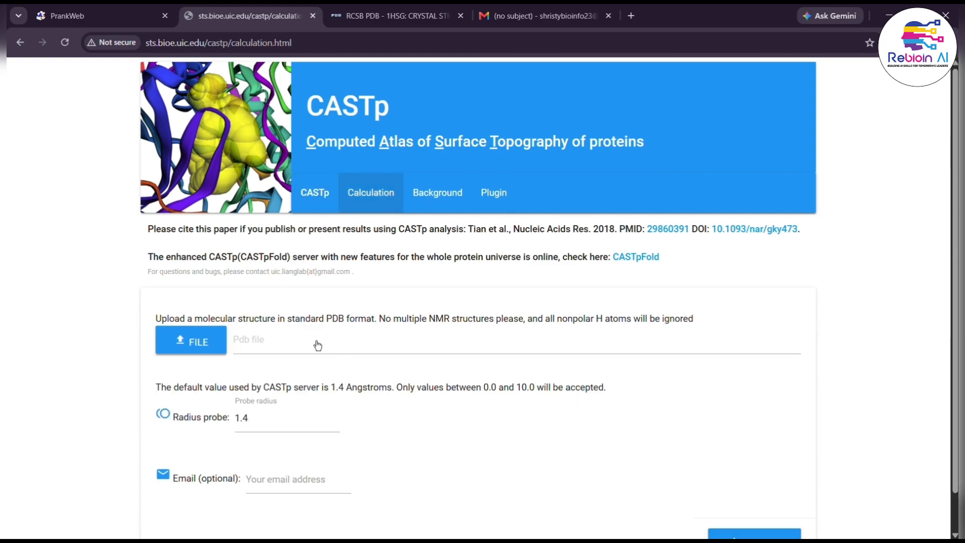
{"action": "left_click", "coordinate": [211, 343]}
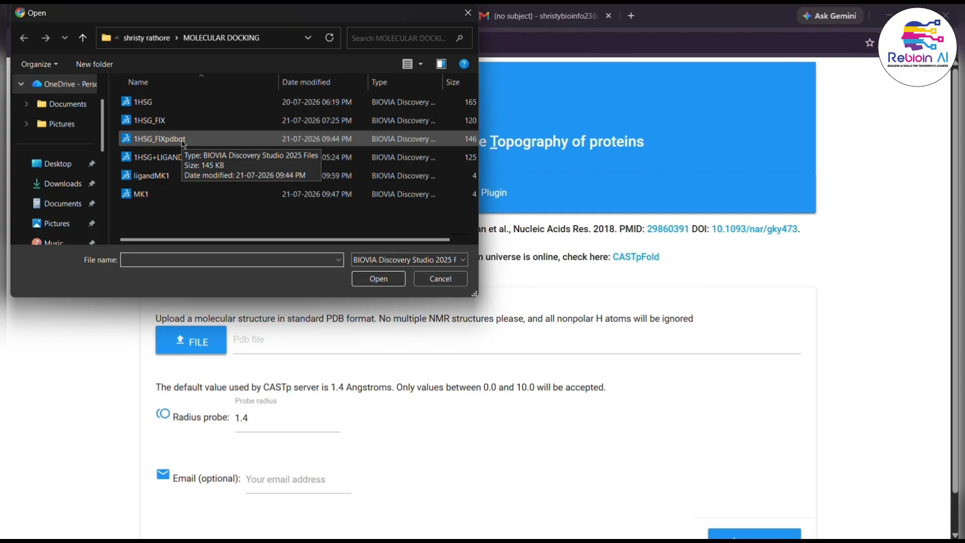
{"action": "double_click", "coordinate": [169, 144]}
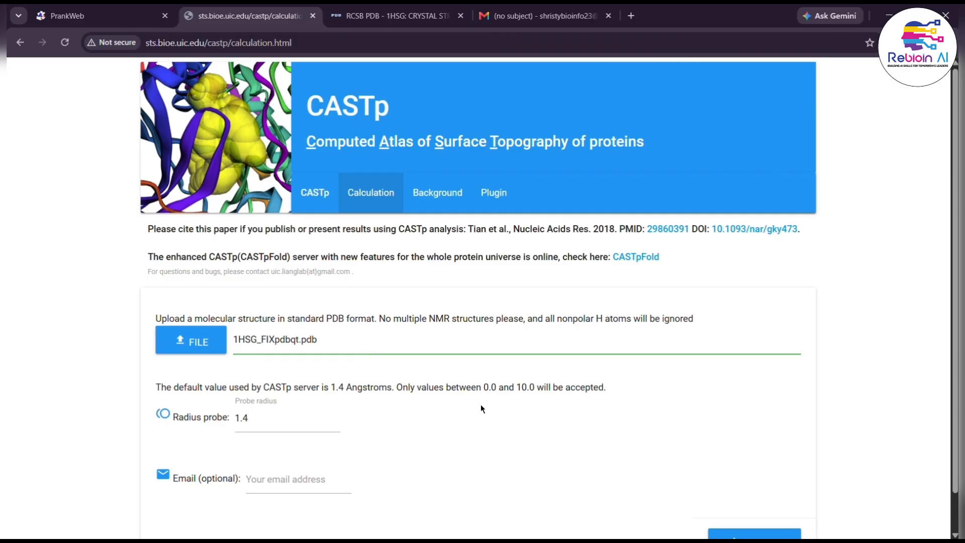
{"action": "scroll", "coordinate": [393, 406], "scroll_direction": "down", "scroll_amount": 1}
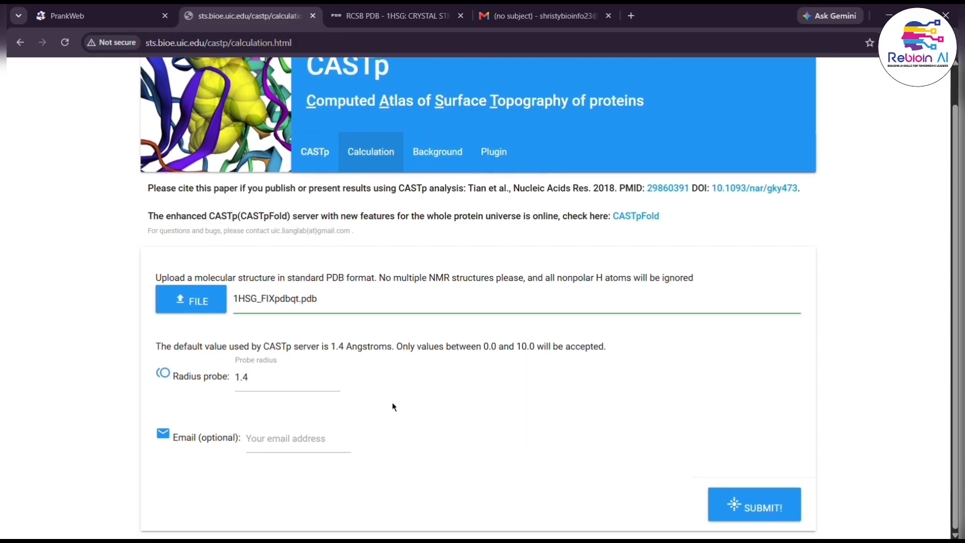
{"action": "left_click", "coordinate": [753, 509]}
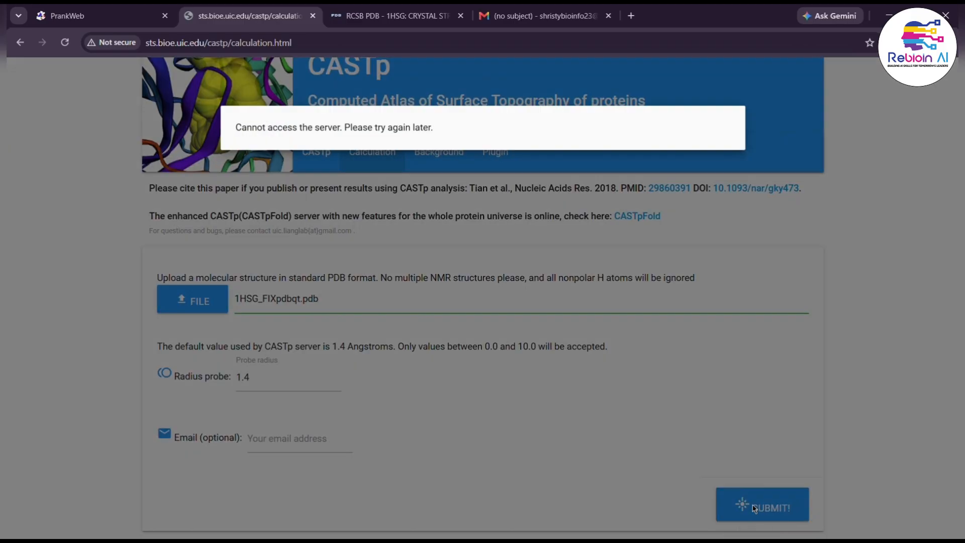
{"action": "left_click", "coordinate": [752, 508]}
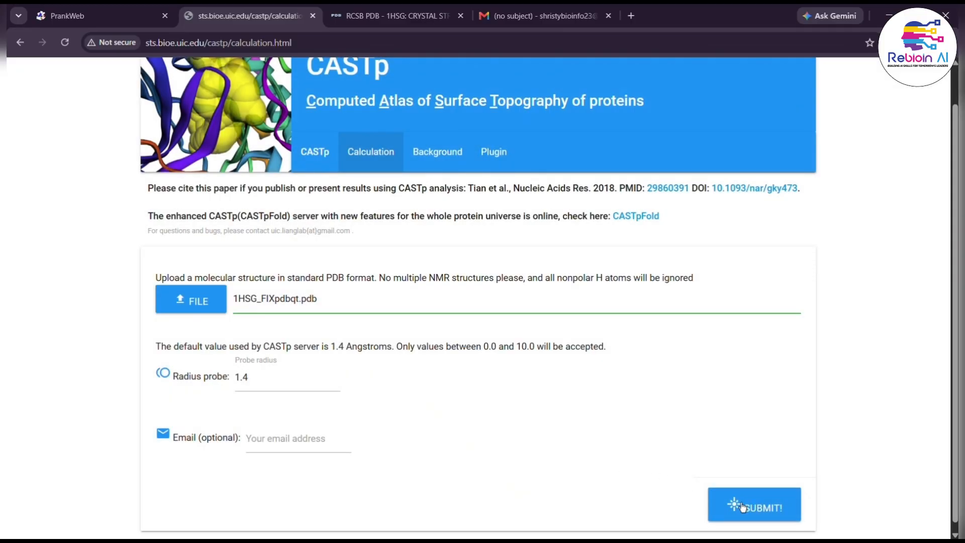
{"action": "left_click", "coordinate": [743, 508]}
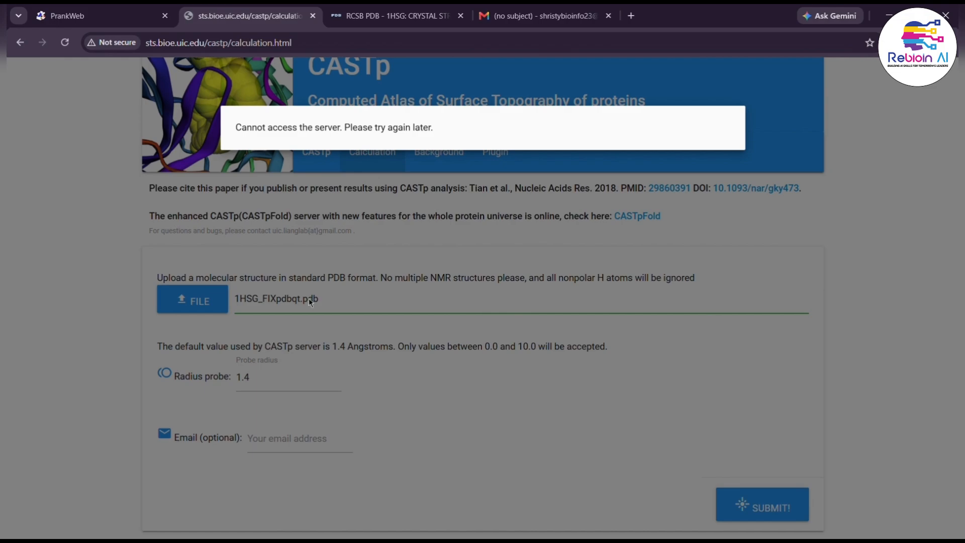
Step: Dismiss the server message, return to the CASTp results page and look up PDB ID 1HSG again
{"action": "left_click", "coordinate": [352, 231]}
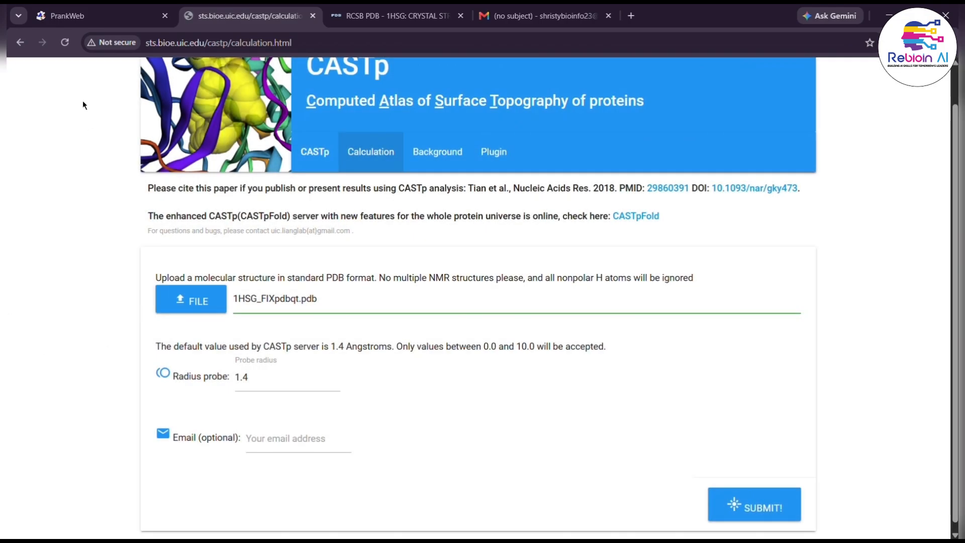
{"action": "left_click", "coordinate": [20, 42]}
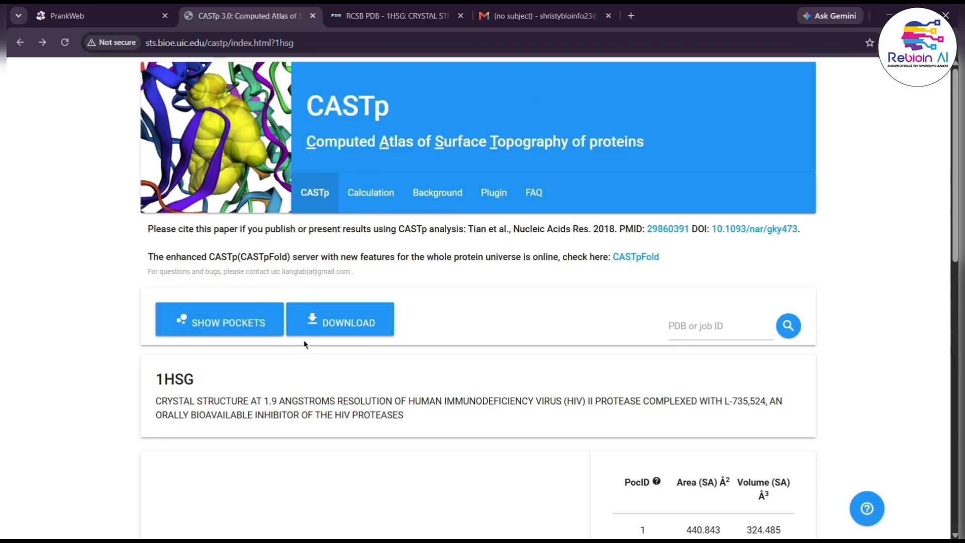
{"action": "left_click", "coordinate": [699, 324]}
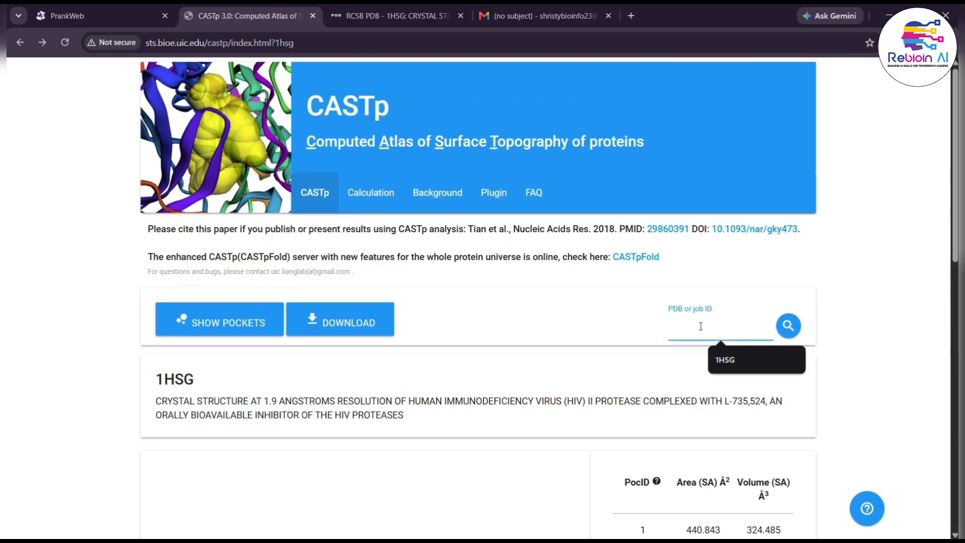
{"action": "left_click", "coordinate": [725, 361]}
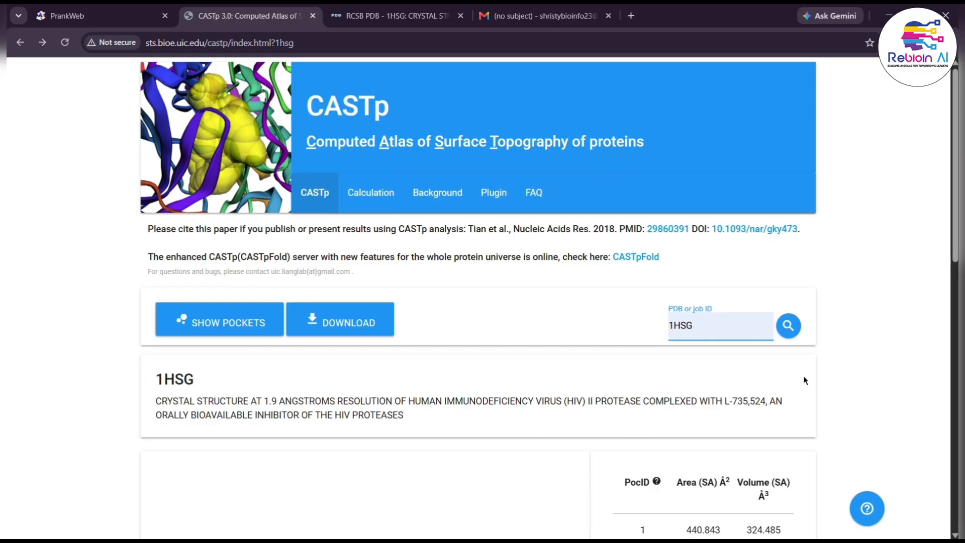
{"action": "scroll", "coordinate": [803, 380], "scroll_direction": "down", "scroll_amount": 3}
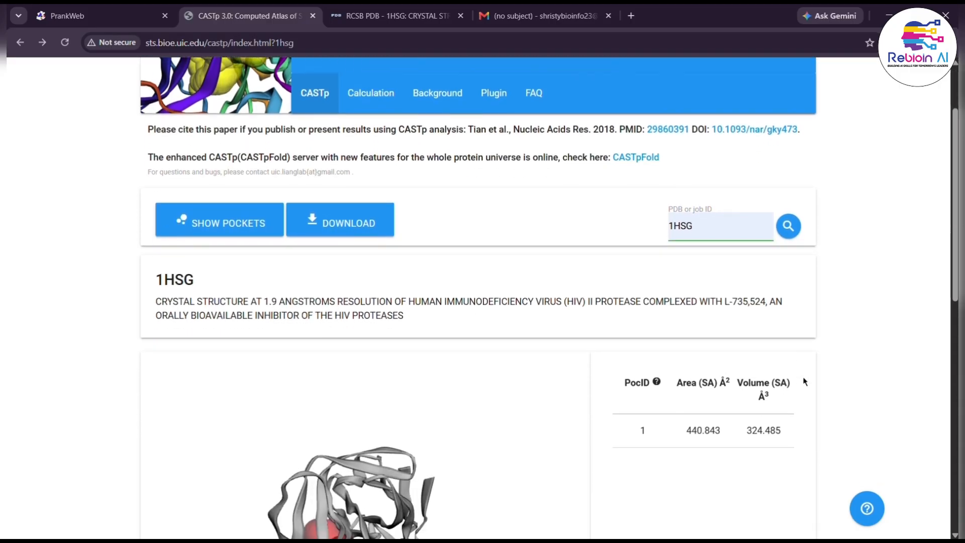
{"action": "scroll", "coordinate": [803, 381], "scroll_direction": "up", "scroll_amount": 2}
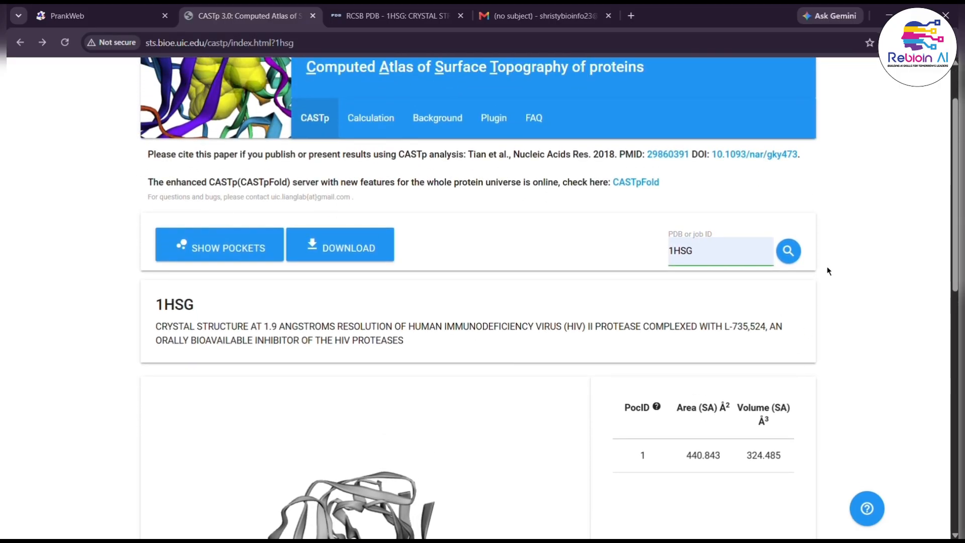
{"action": "left_click", "coordinate": [788, 252]}
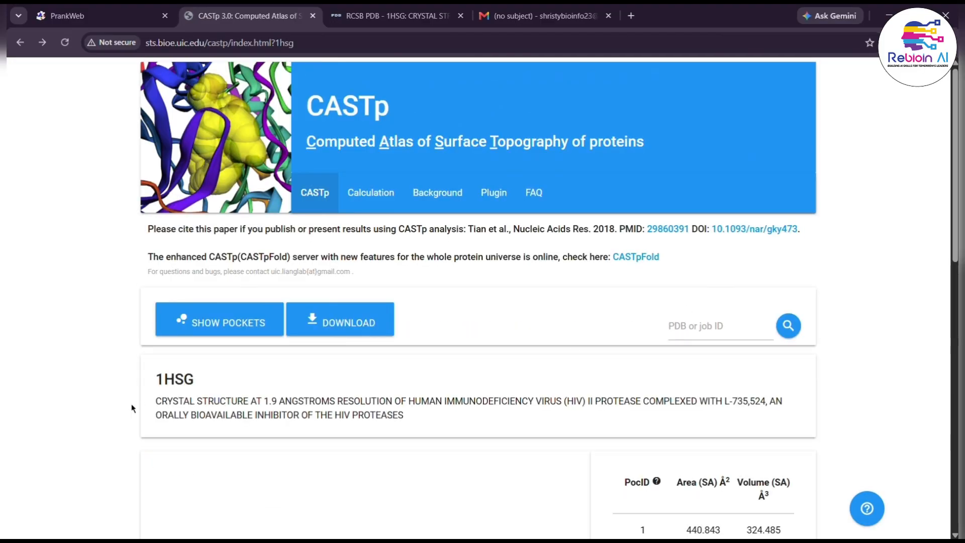
Step: Examine the 1HSG pocket in the 3D structure, its area and volume, and the full list of chain A and B pocket residues
{"action": "scroll", "coordinate": [132, 408], "scroll_direction": "down", "scroll_amount": 1}
{"action": "scroll", "coordinate": [132, 408], "scroll_direction": "down", "scroll_amount": 2}
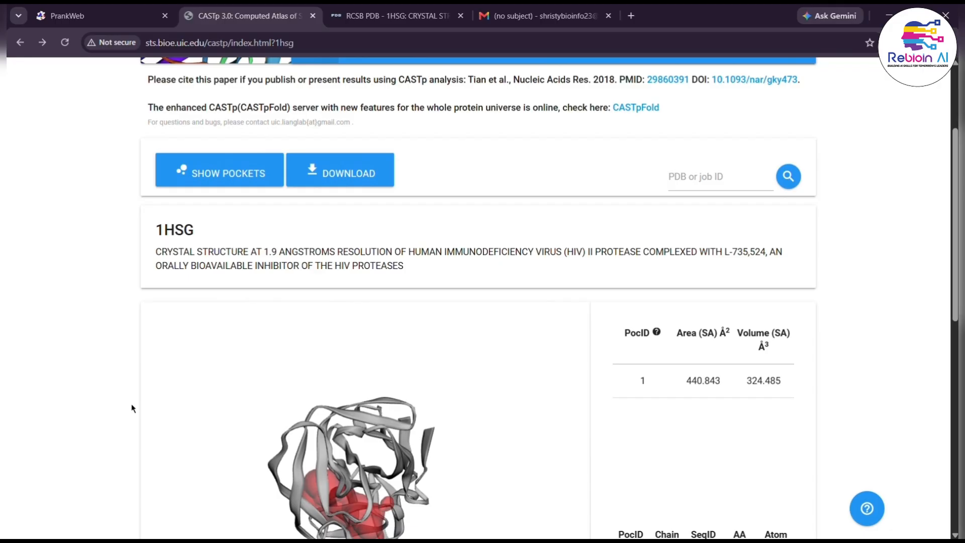
{"action": "scroll", "coordinate": [132, 408], "scroll_direction": "down", "scroll_amount": 3}
{"action": "scroll", "coordinate": [132, 408], "scroll_direction": "up", "scroll_amount": 3}
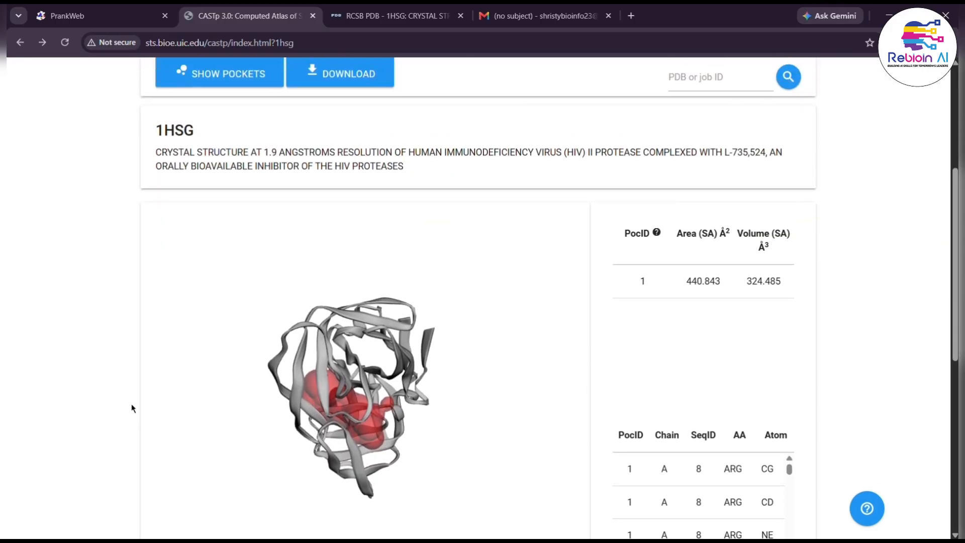
{"action": "scroll", "coordinate": [132, 408], "scroll_direction": "down", "scroll_amount": 3}
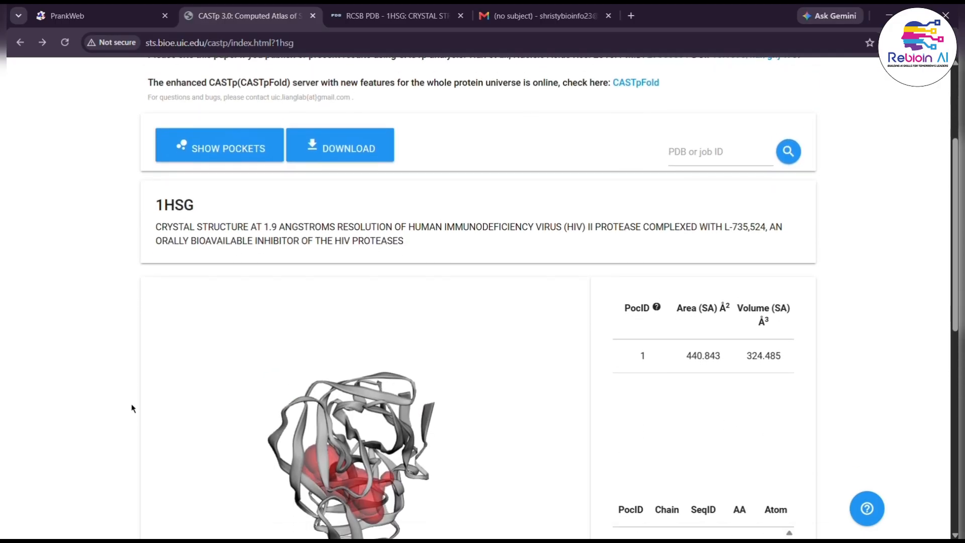
{"action": "scroll", "coordinate": [131, 407], "scroll_direction": "down", "scroll_amount": 3}
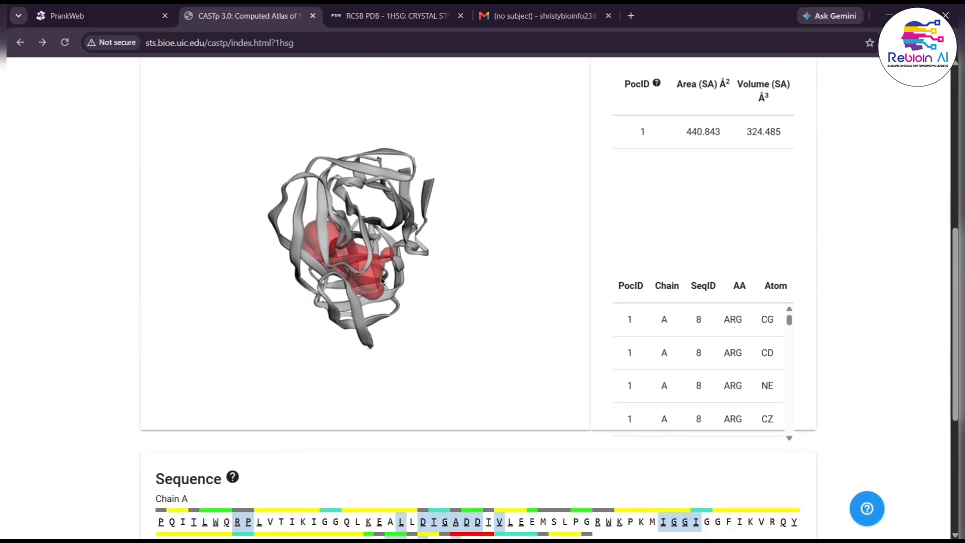
{"action": "scroll", "coordinate": [390, 281], "scroll_direction": "up", "scroll_amount": 5}
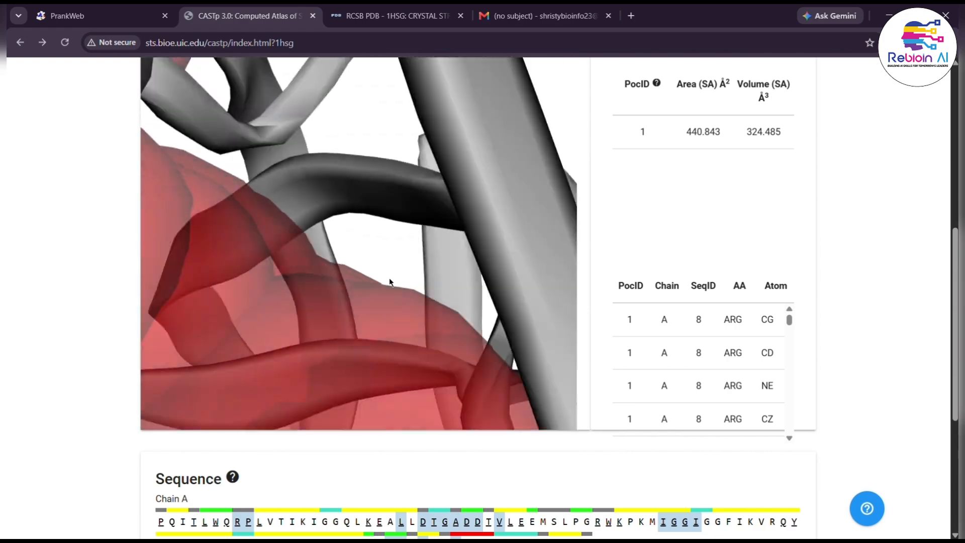
{"action": "scroll", "coordinate": [389, 277], "scroll_direction": "down", "scroll_amount": 5}
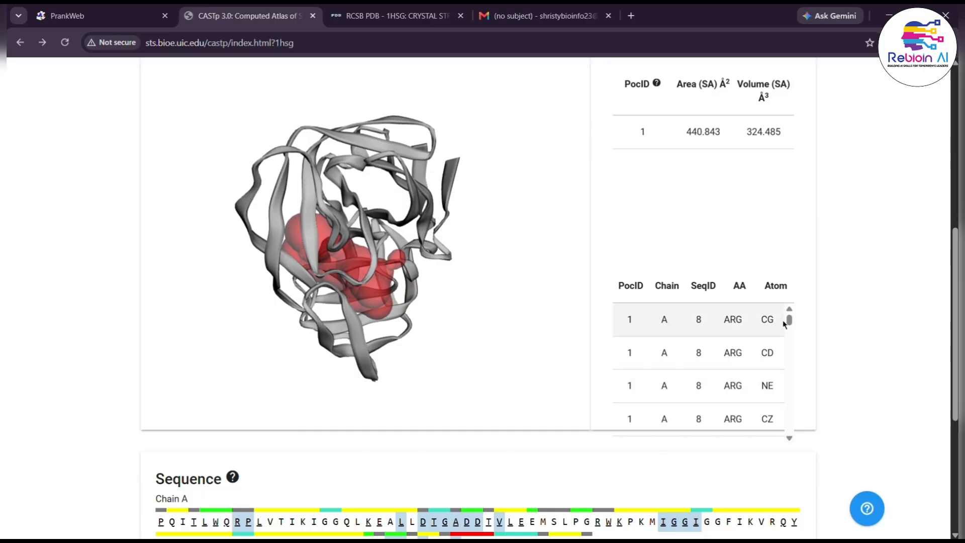
{"action": "left_click_drag", "start_coordinate": [789, 324], "coordinate": [803, 284]}
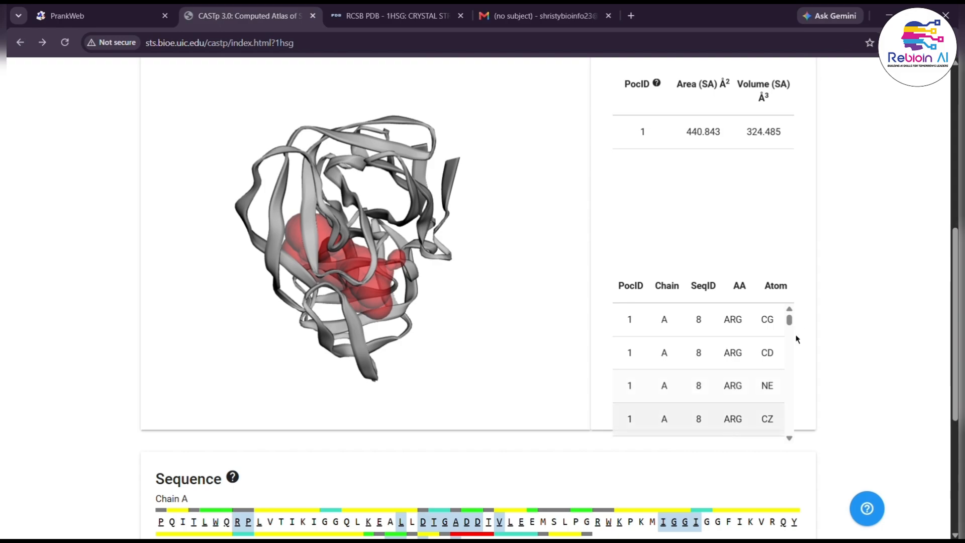
{"action": "left_click_drag", "start_coordinate": [788, 320], "coordinate": [789, 429]}
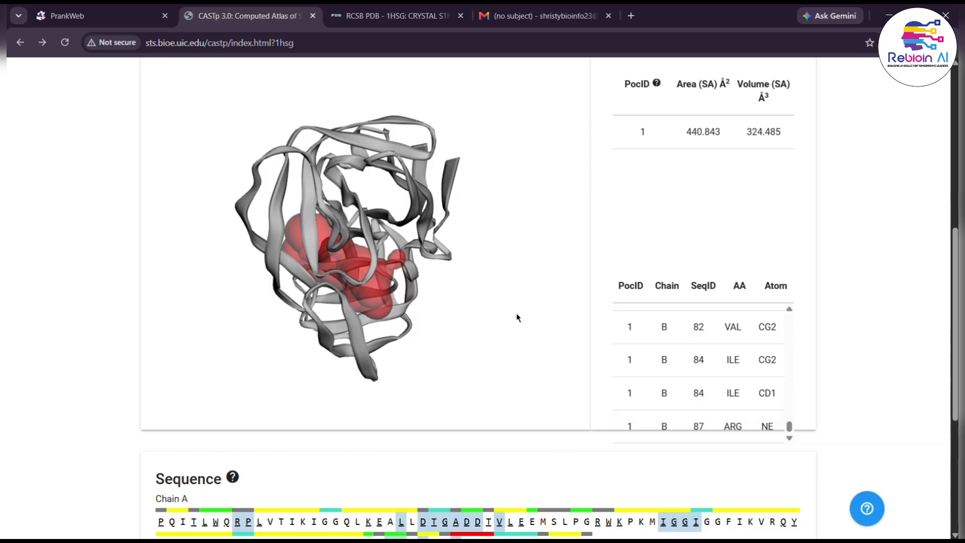
{"action": "scroll", "coordinate": [954, 322], "scroll_direction": "up", "scroll_amount": 2}
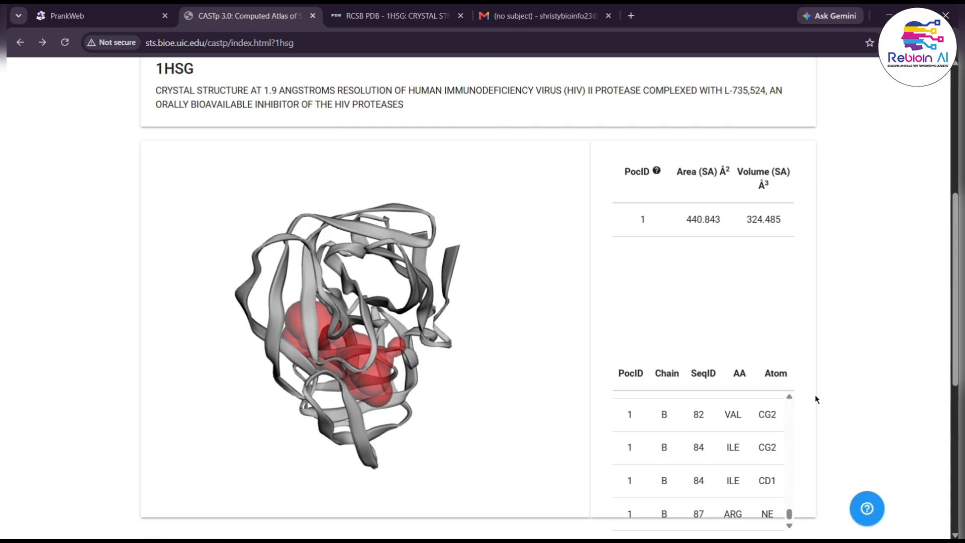
Step: Minimise the browser, launch PyMOL from the desktop, skip activation and maximise the PyMOL window
{"action": "left_click", "coordinate": [888, 15]}
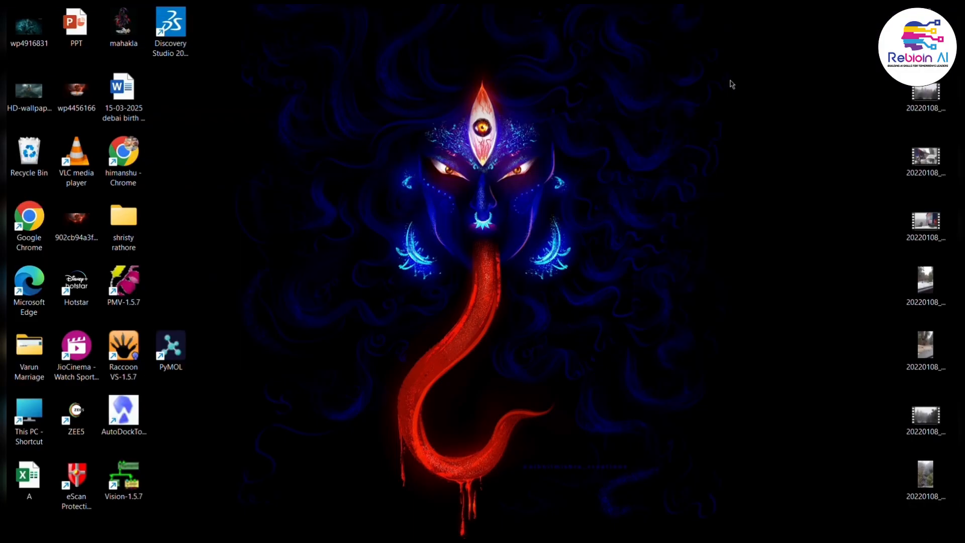
{"action": "left_click", "coordinate": [167, 371]}
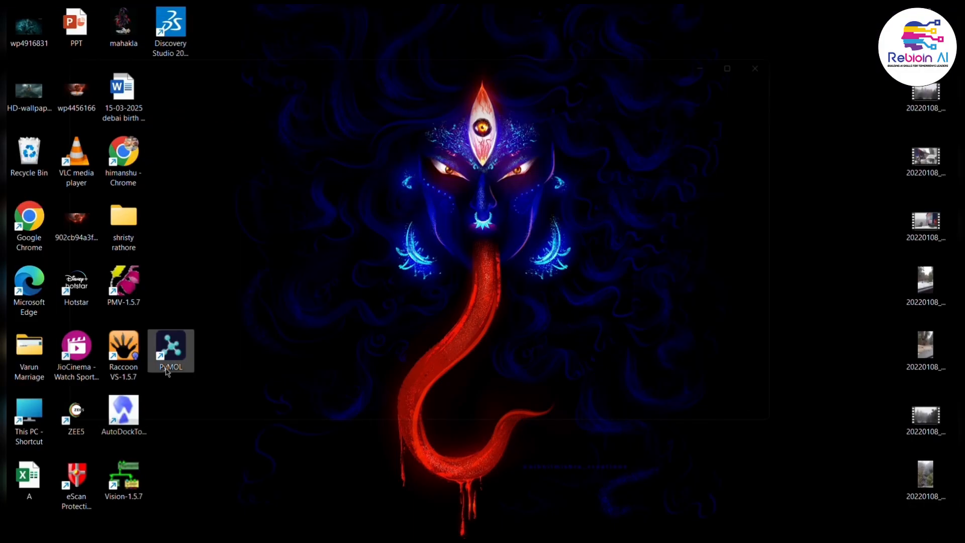
{"action": "left_click", "coordinate": [165, 367]}
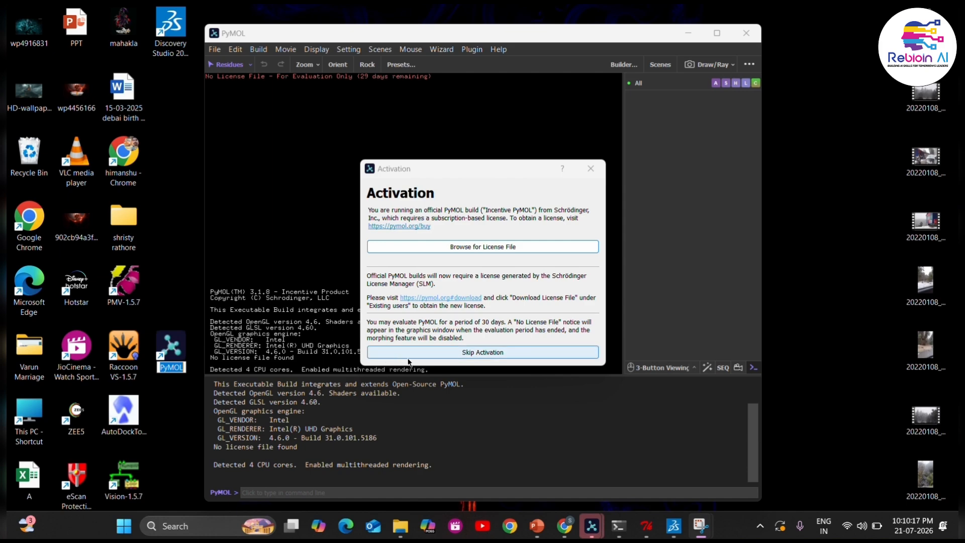
{"action": "left_click", "coordinate": [382, 352]}
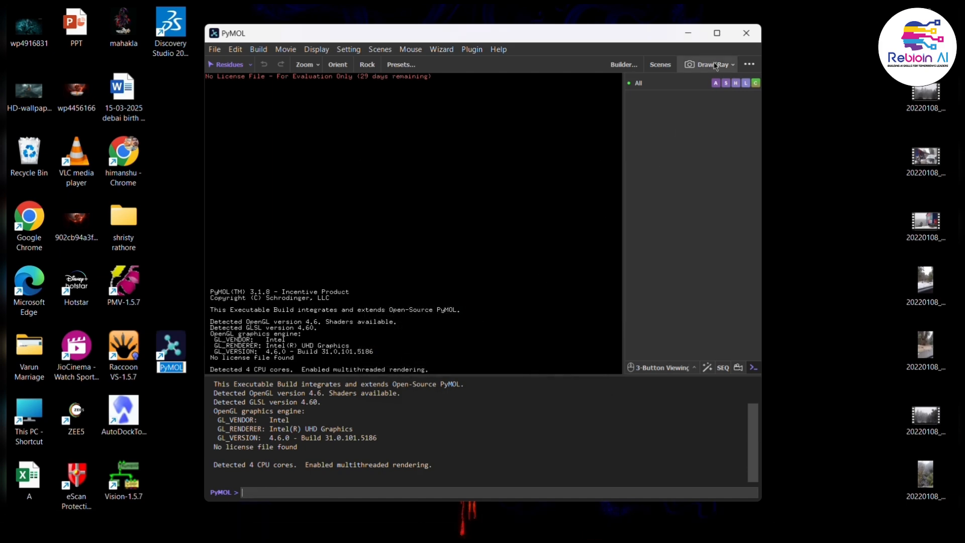
{"action": "left_click", "coordinate": [716, 33]}
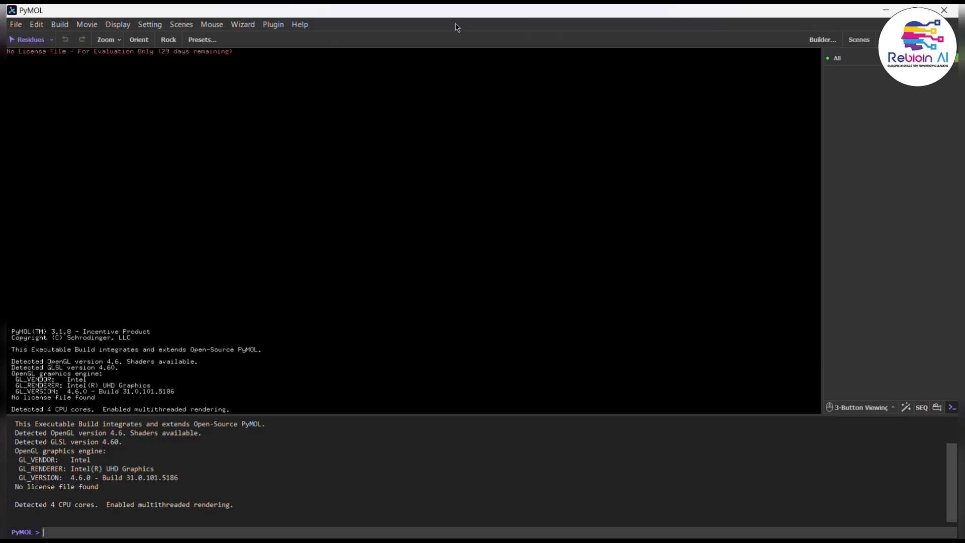
Step: Open the 1HSG+LIGAND structure from the MOLECULAR DOCKING folder
{"action": "left_click", "coordinate": [16, 25]}
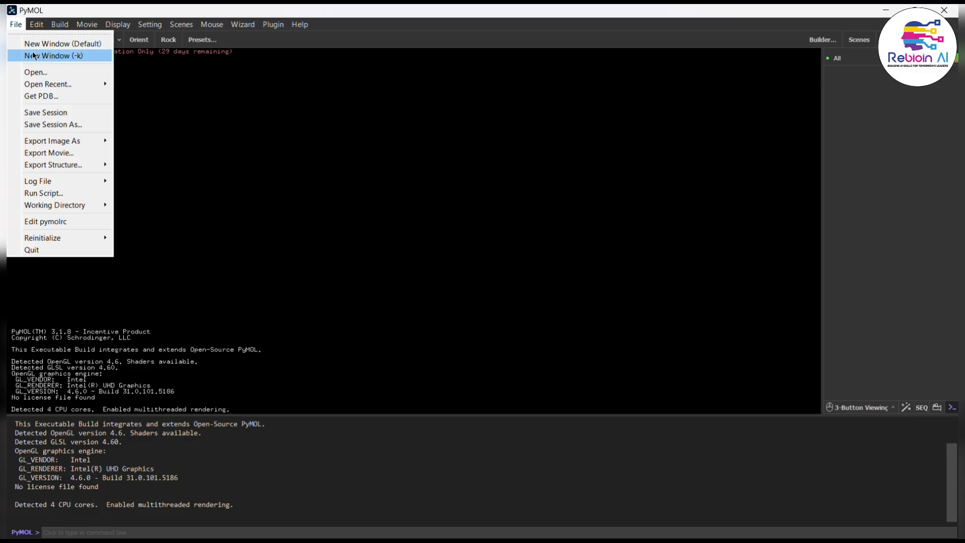
{"action": "left_click", "coordinate": [59, 75]}
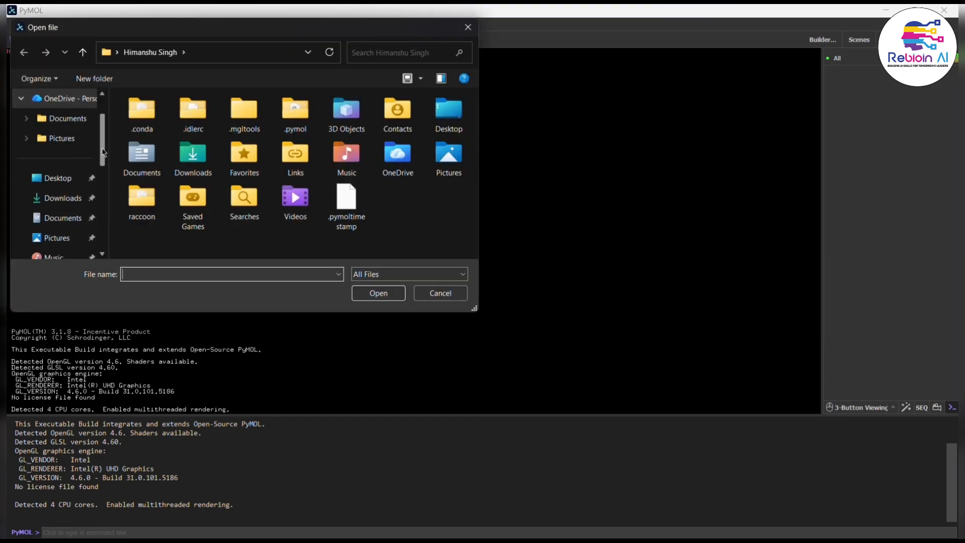
{"action": "scroll", "coordinate": [102, 152], "scroll_direction": "down", "scroll_amount": 3}
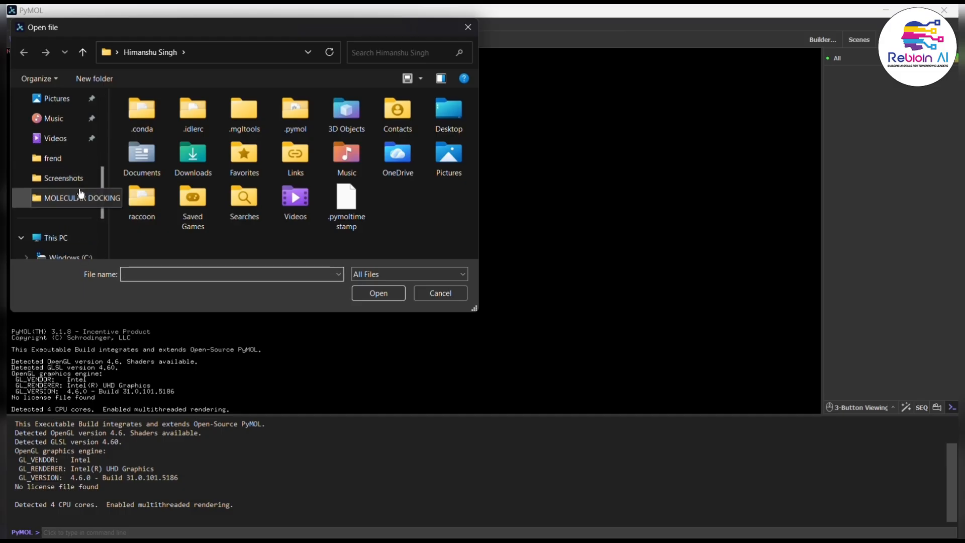
{"action": "left_click", "coordinate": [80, 196]}
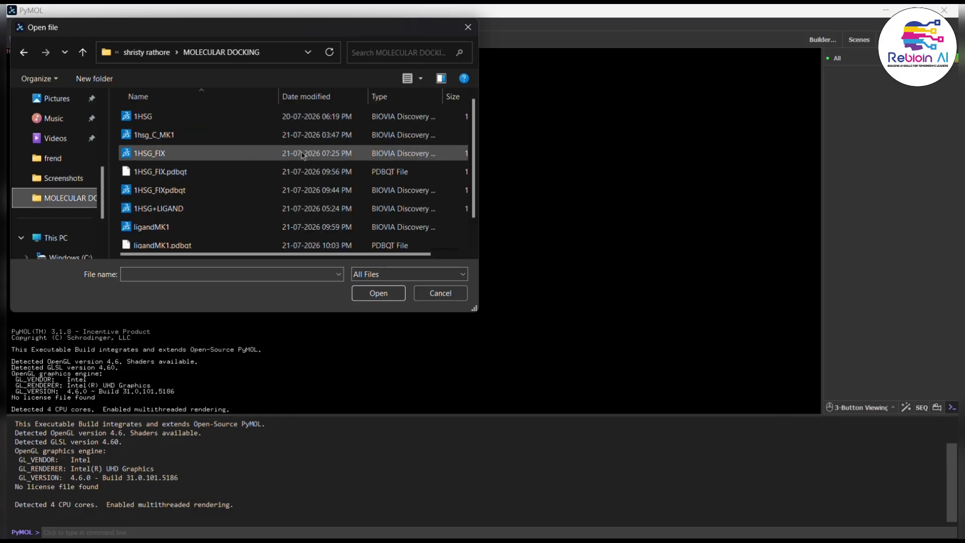
{"action": "double_click", "coordinate": [218, 209]}
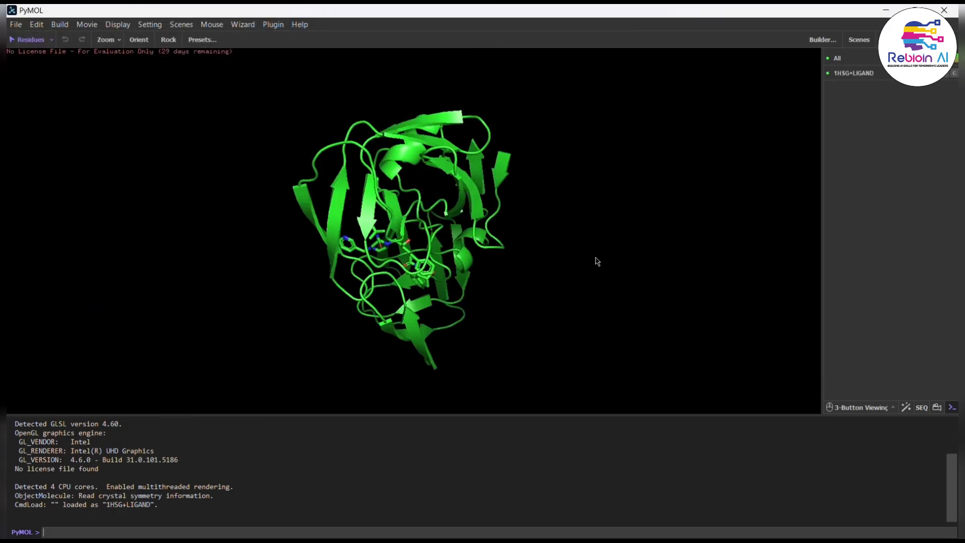
Step: Colour the 1HSG+LIGAND object with the rainbow (elem C) spectrum
{"action": "left_click_drag", "start_coordinate": [596, 263], "coordinate": [513, 239]}
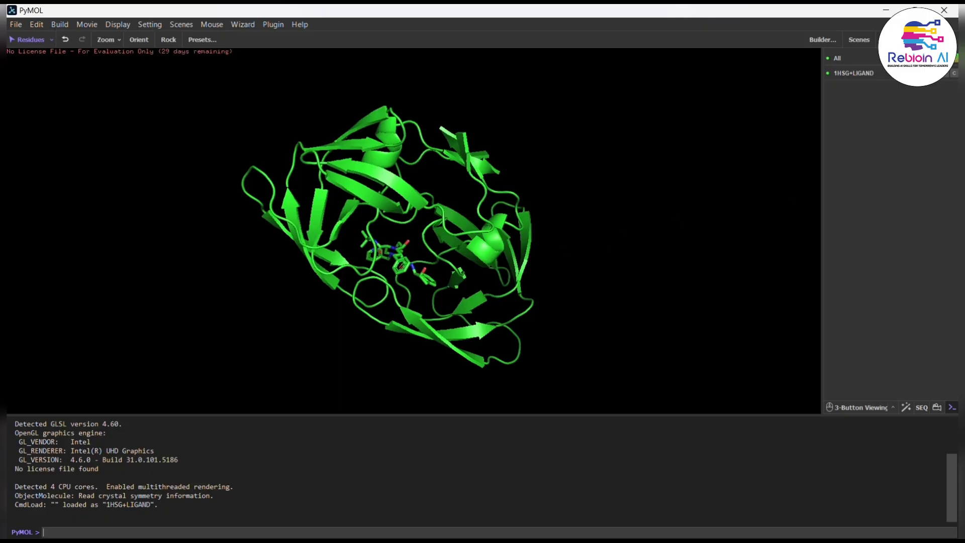
{"action": "left_click", "coordinate": [953, 73]}
{"action": "mouse_move", "coordinate": [907, 124]}
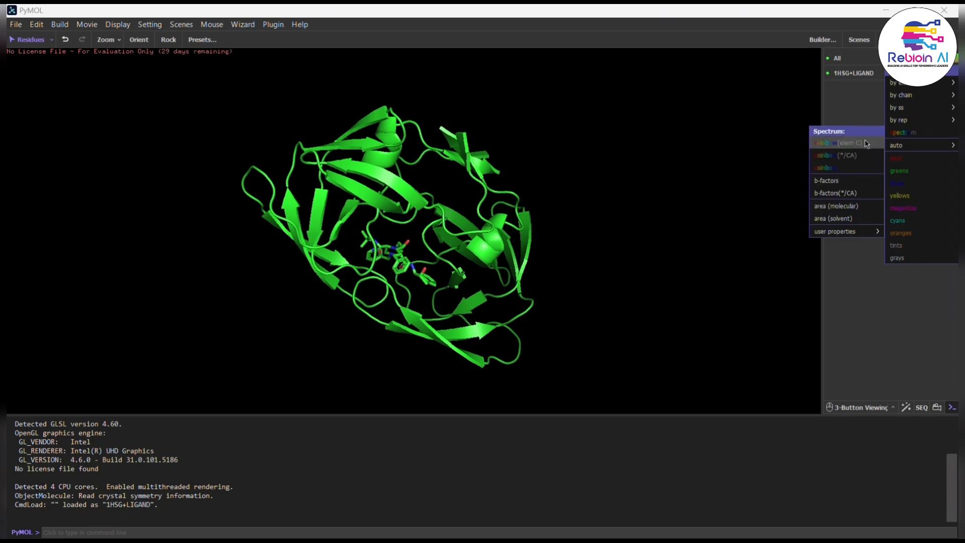
{"action": "left_click", "coordinate": [838, 143]}
Step: Enlarge the 3D viewing area and examine from several angles where the ligand sits inside the protein
{"action": "left_click_drag", "start_coordinate": [348, 267], "coordinate": [452, 218]}
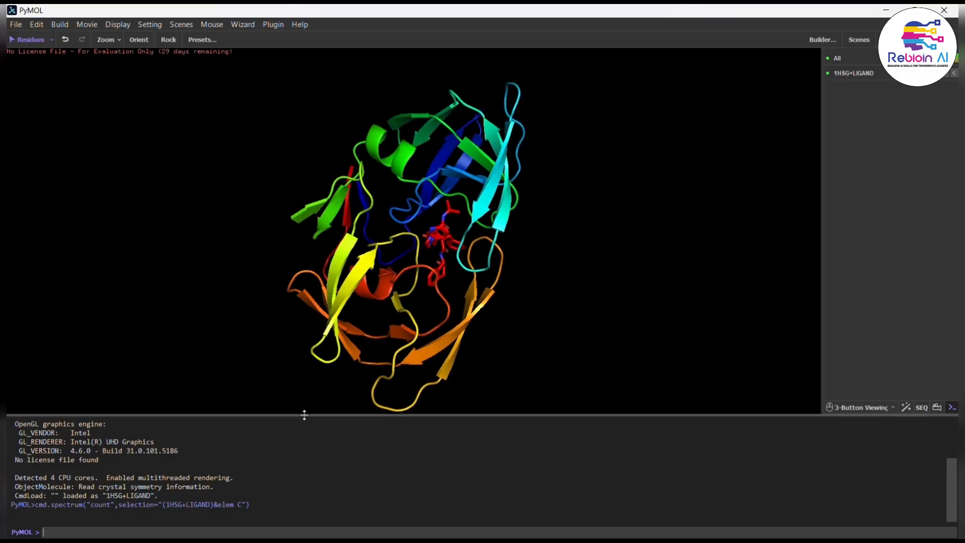
{"action": "left_click_drag", "start_coordinate": [301, 414], "coordinate": [297, 498]}
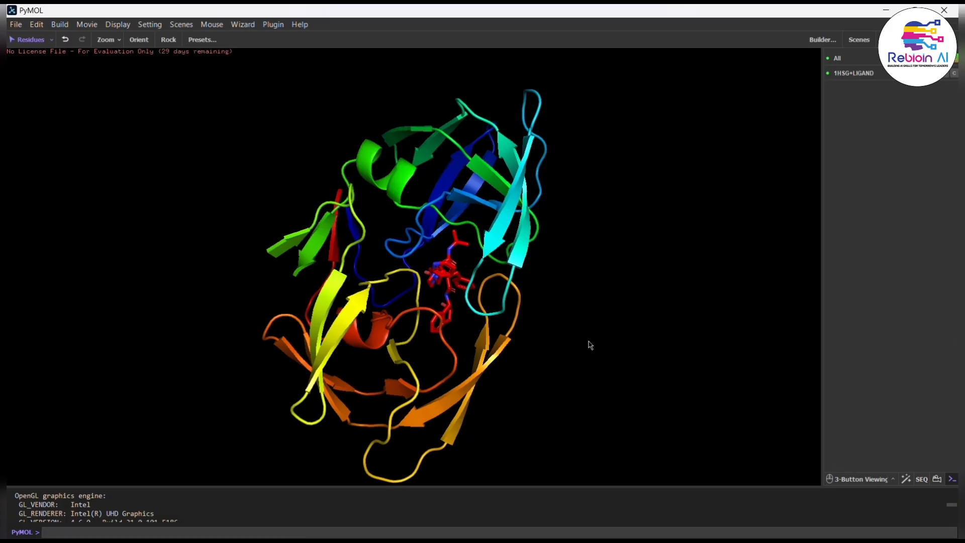
{"action": "scroll", "coordinate": [435, 345], "scroll_direction": "down", "scroll_amount": 3}
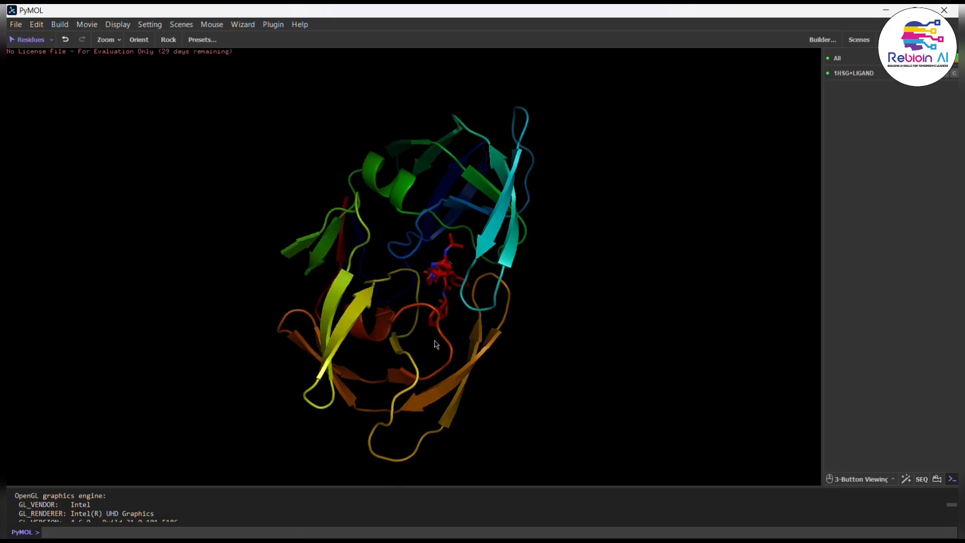
{"action": "scroll", "coordinate": [435, 344], "scroll_direction": "up", "scroll_amount": 10}
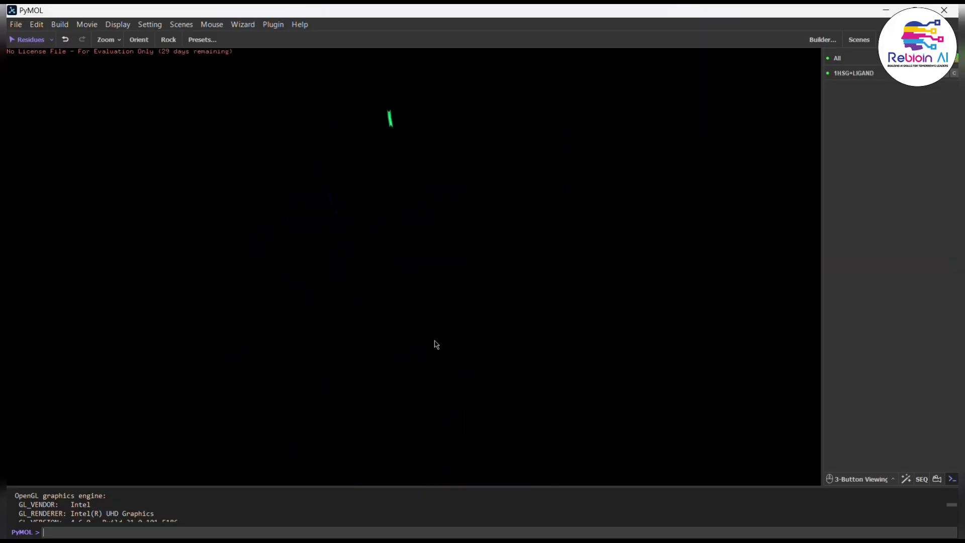
{"action": "scroll", "coordinate": [434, 341], "scroll_direction": "down", "scroll_amount": 8}
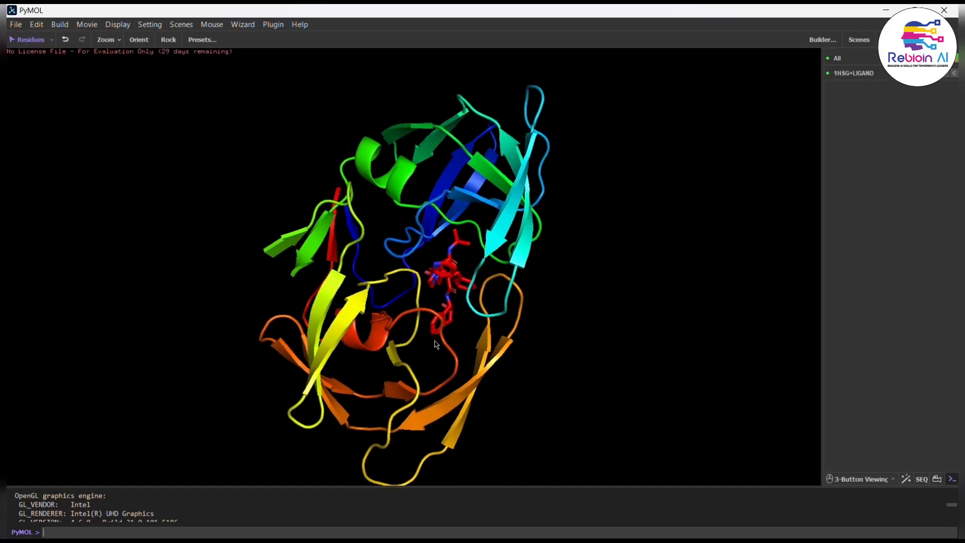
{"action": "scroll", "coordinate": [435, 344], "scroll_direction": "down", "scroll_amount": 2}
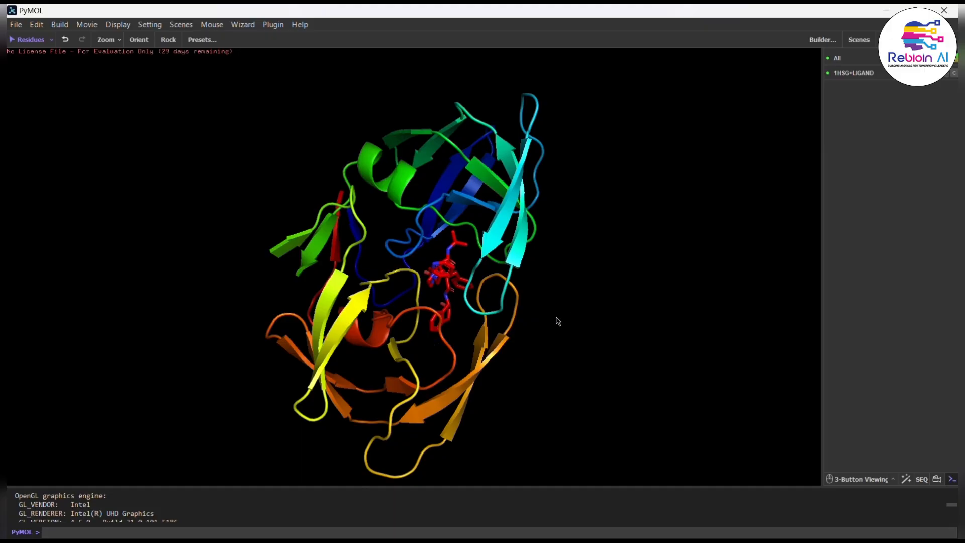
{"action": "left_click_drag", "start_coordinate": [555, 321], "coordinate": [231, 393]}
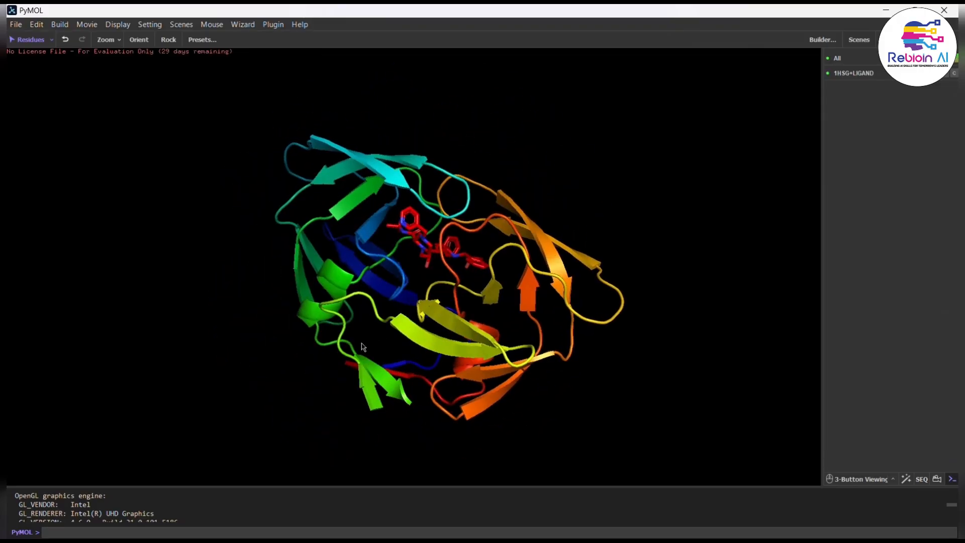
{"action": "left_click_drag", "start_coordinate": [362, 344], "coordinate": [233, 346]}
{"action": "left_click_drag", "start_coordinate": [460, 280], "coordinate": [364, 458]}
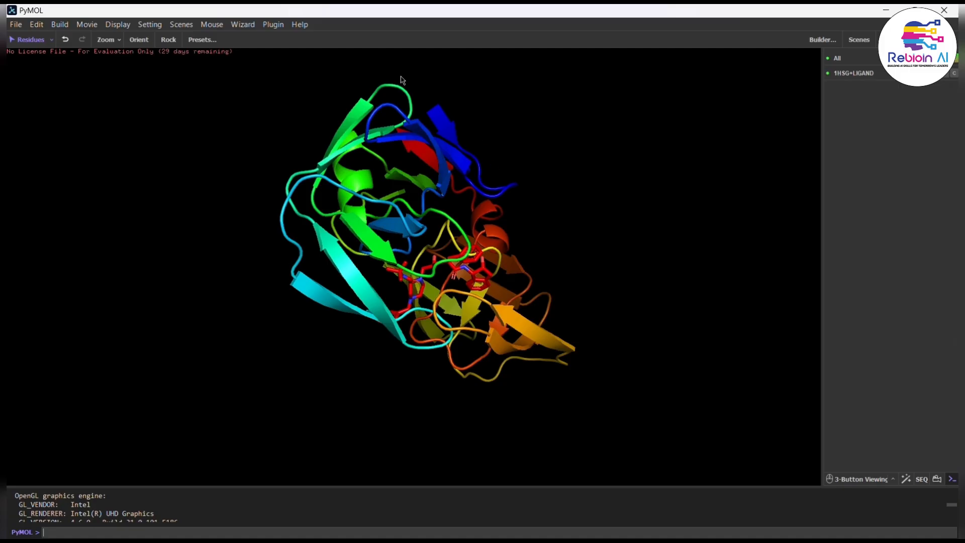
Step: Open the list of actions available for the 1HSG+LIGAND object
{"action": "left_click", "coordinate": [427, 28]}
{"action": "left_click", "coordinate": [919, 73]}
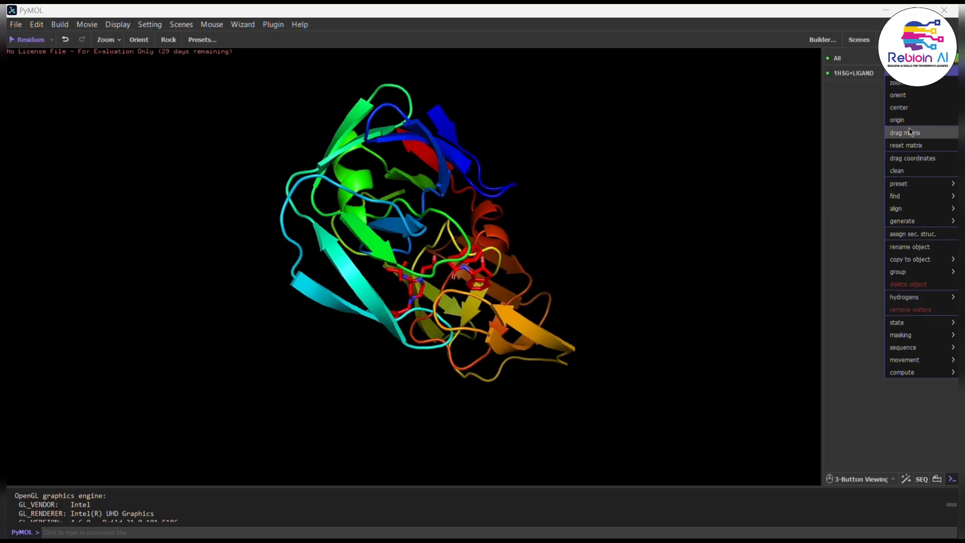
Step: Apply the ligands preset to the 1HSG+LIGAND object and hide its ribbon representation
{"action": "mouse_move", "coordinate": [914, 187]}
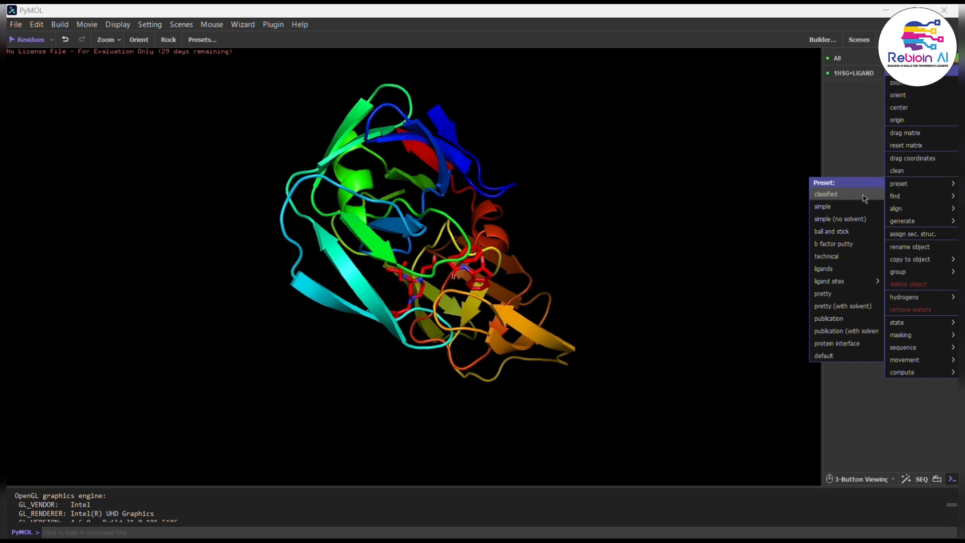
{"action": "left_click", "coordinate": [842, 268]}
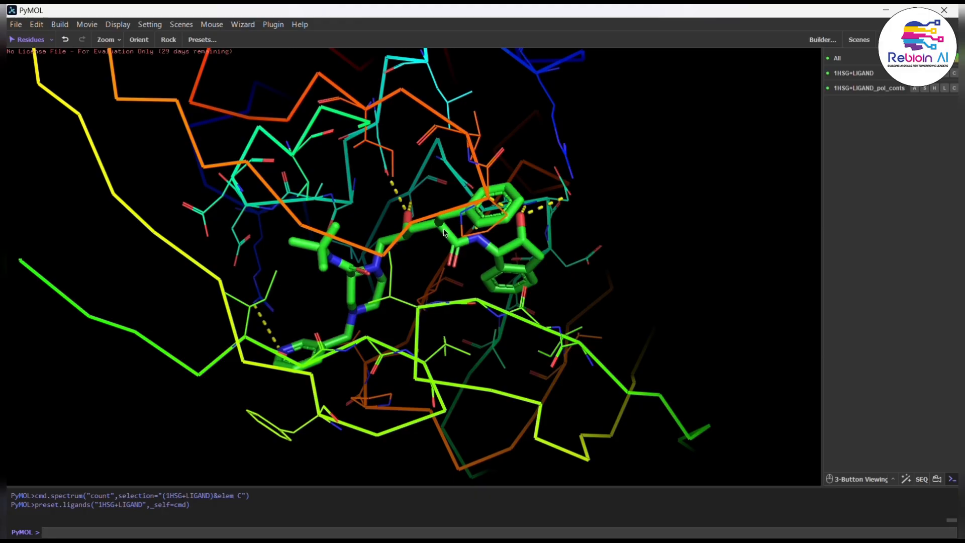
{"action": "scroll", "coordinate": [443, 229], "scroll_direction": "up", "scroll_amount": 4, "text": "ctrl"}
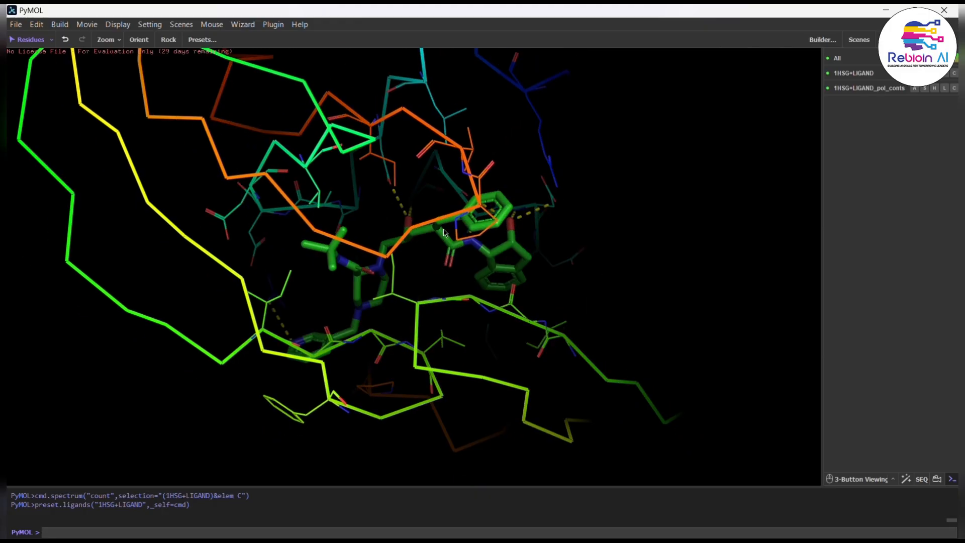
{"action": "scroll", "coordinate": [443, 229], "scroll_direction": "down", "scroll_amount": 6, "text": "ctrl"}
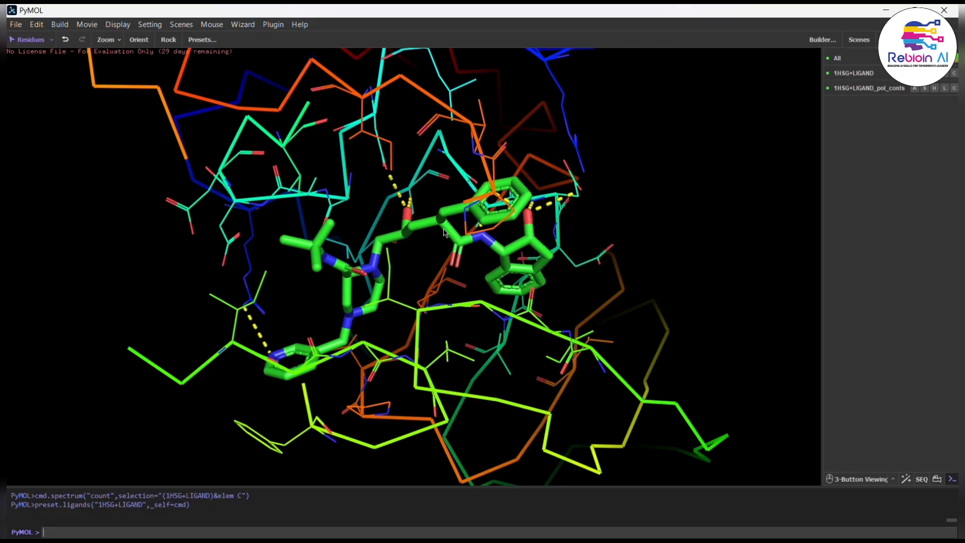
{"action": "scroll", "coordinate": [444, 229], "scroll_direction": "down", "scroll_amount": 4, "text": "ctrl"}
{"action": "scroll", "coordinate": [443, 230], "scroll_direction": "up", "scroll_amount": 4, "text": "ctrl"}
{"action": "scroll", "coordinate": [443, 231], "scroll_direction": "up", "scroll_amount": 4, "text": "ctrl"}
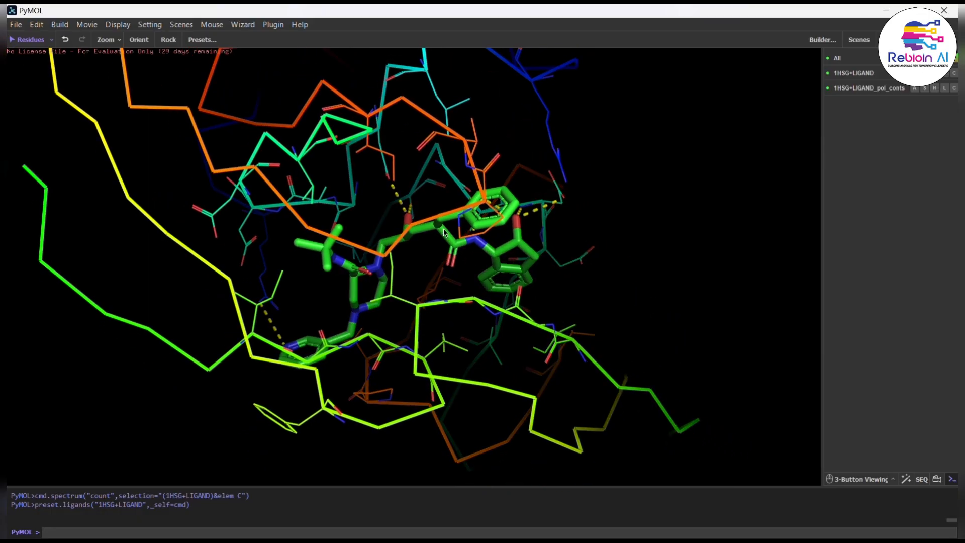
{"action": "scroll", "coordinate": [443, 230], "scroll_direction": "down", "scroll_amount": 2, "text": "ctrl"}
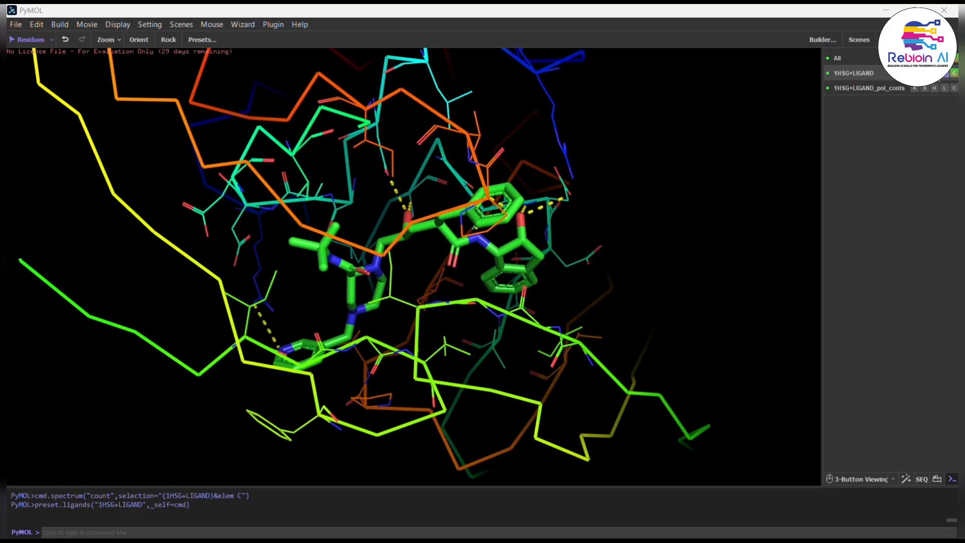
{"action": "left_click", "coordinate": [924, 73]}
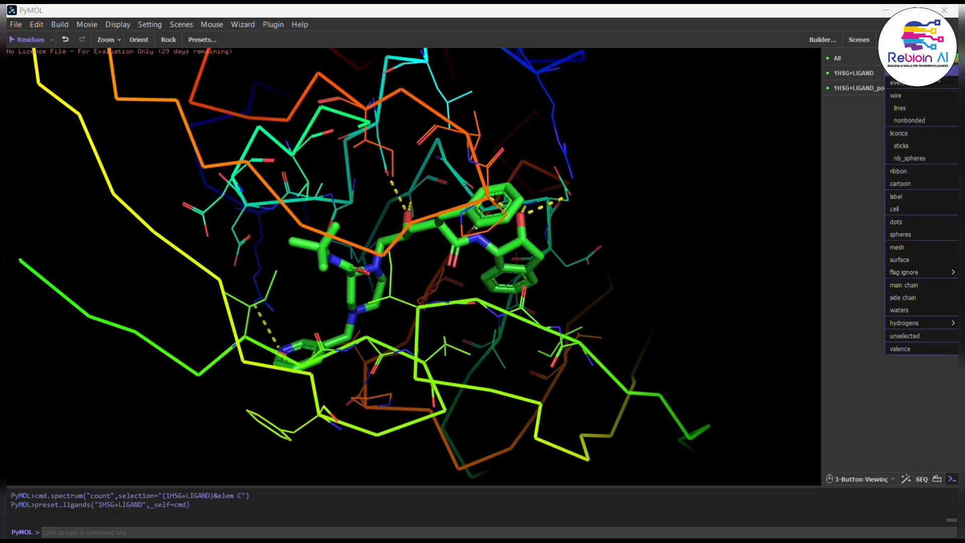
{"action": "left_click", "coordinate": [900, 170]}
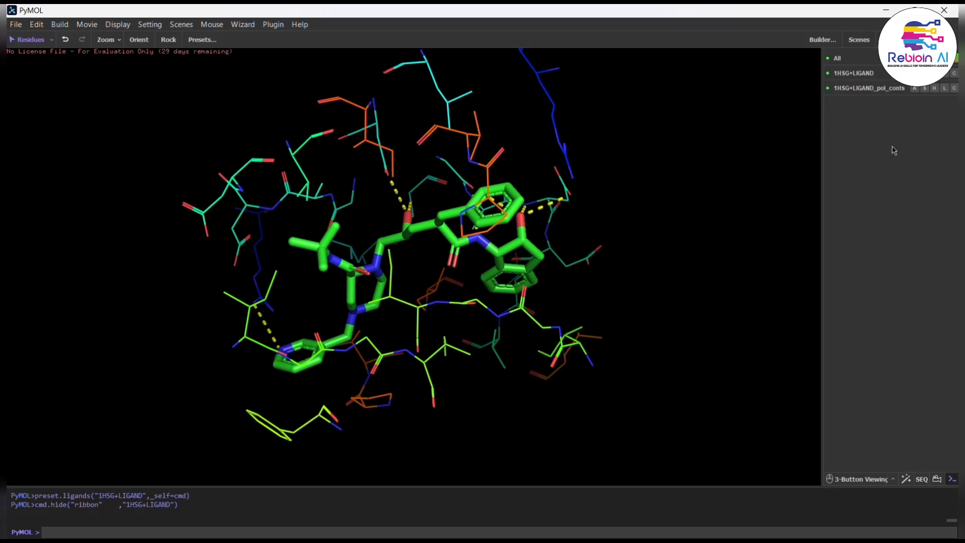
{"action": "left_click", "coordinate": [925, 88]}
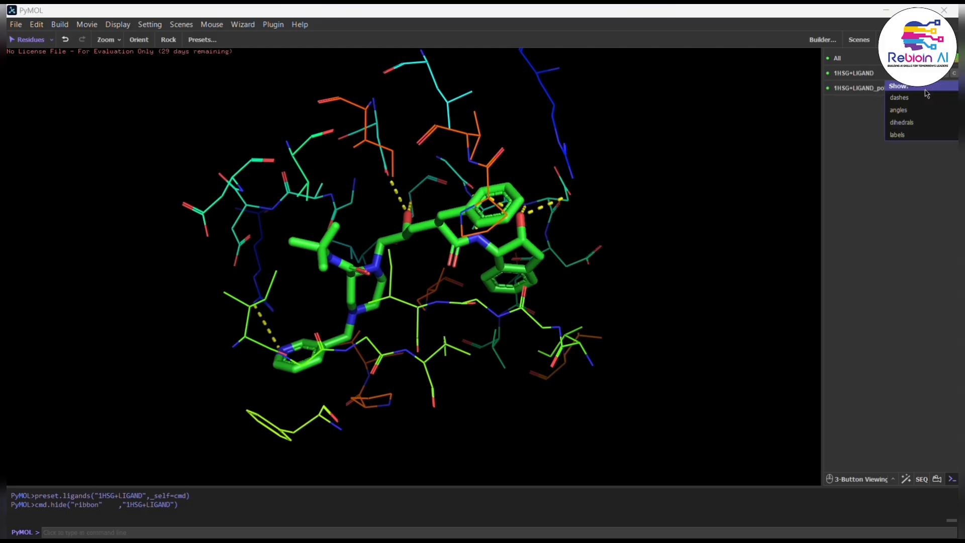
{"action": "left_click", "coordinate": [854, 122]}
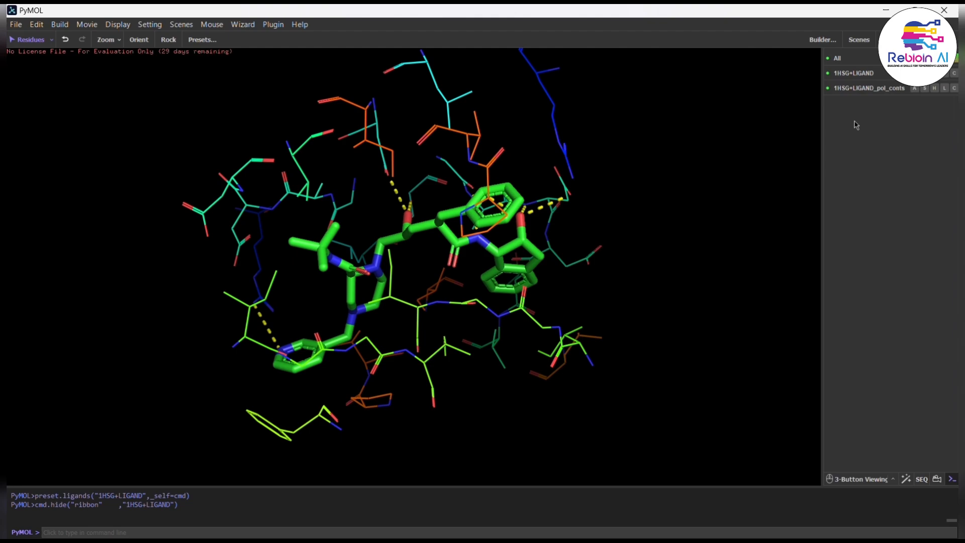
{"action": "left_click", "coordinate": [924, 73]}
{"action": "mouse_move", "coordinate": [899, 83]}
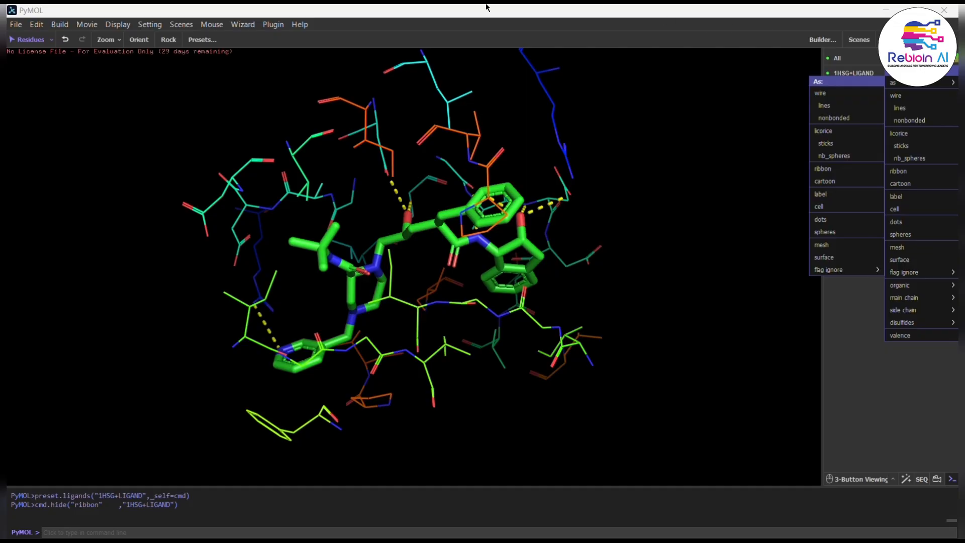
{"action": "left_click", "coordinate": [421, 25]}
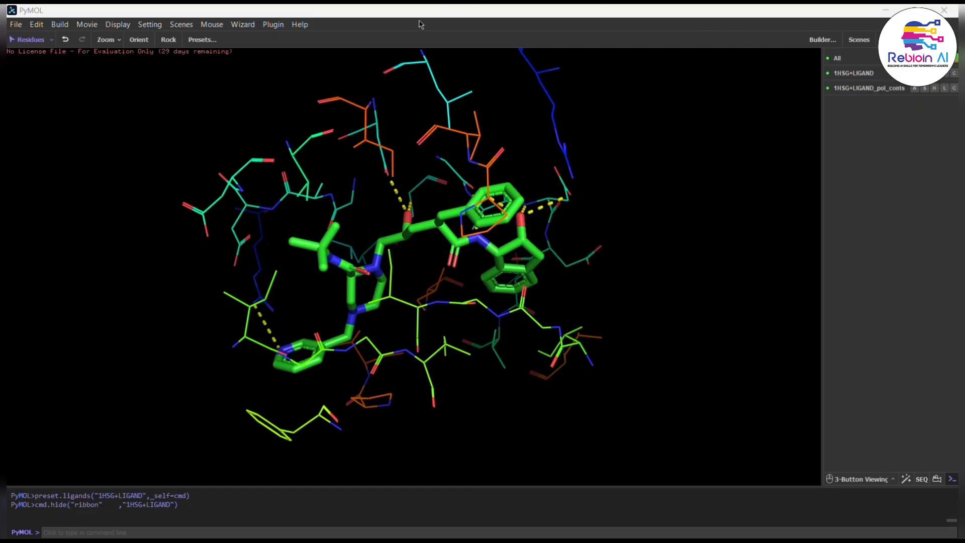
Step: Show labels for the 1HSG+LIGAND object
{"action": "left_click", "coordinate": [924, 73]}
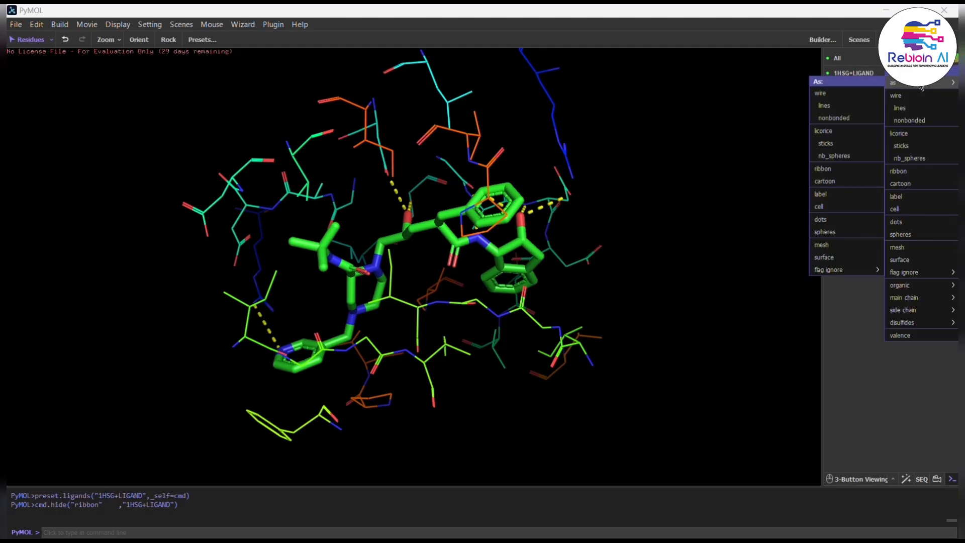
{"action": "left_click", "coordinate": [911, 121]}
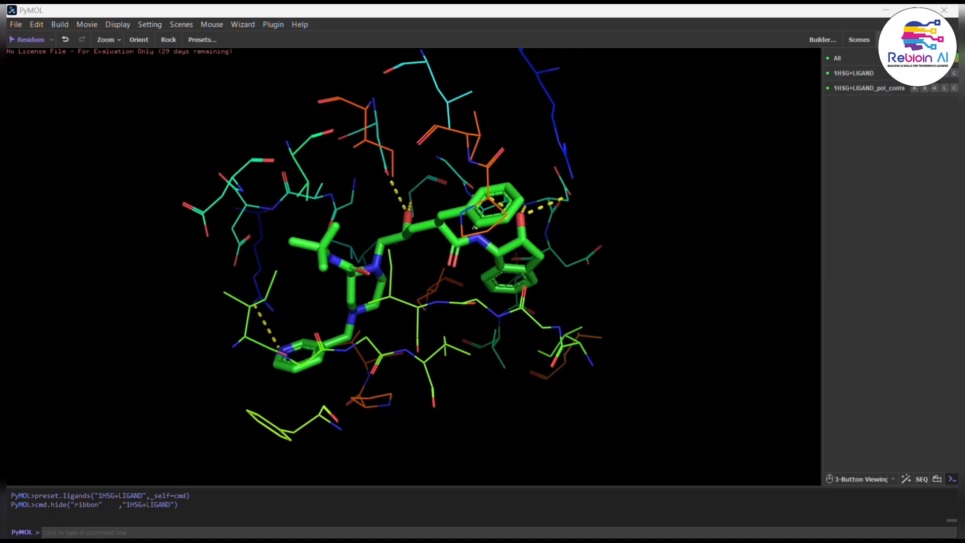
{"action": "left_click", "coordinate": [924, 73]}
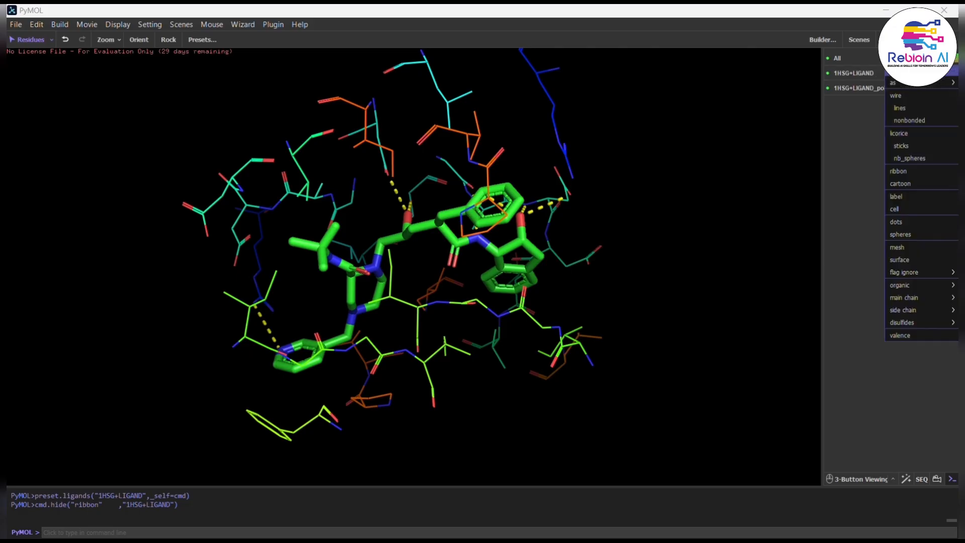
{"action": "left_click", "coordinate": [918, 196]}
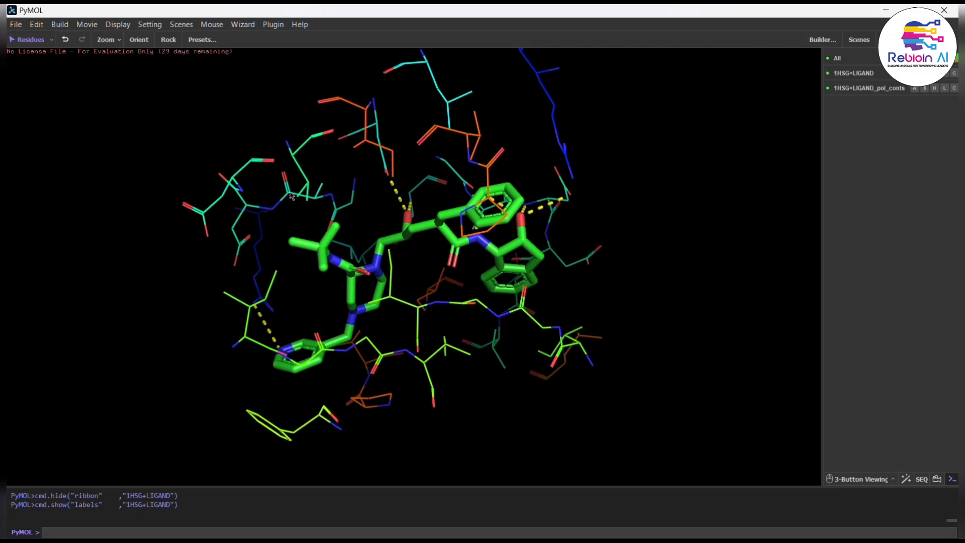
Step: Select residues ALA28 and GLY27 of chain A and ARG8 of chain B around the ligand
{"action": "right_click", "coordinate": [289, 196]}
{"action": "right_click", "coordinate": [290, 195]}
{"action": "left_click", "coordinate": [290, 191]}
{"action": "left_click", "coordinate": [292, 191]}
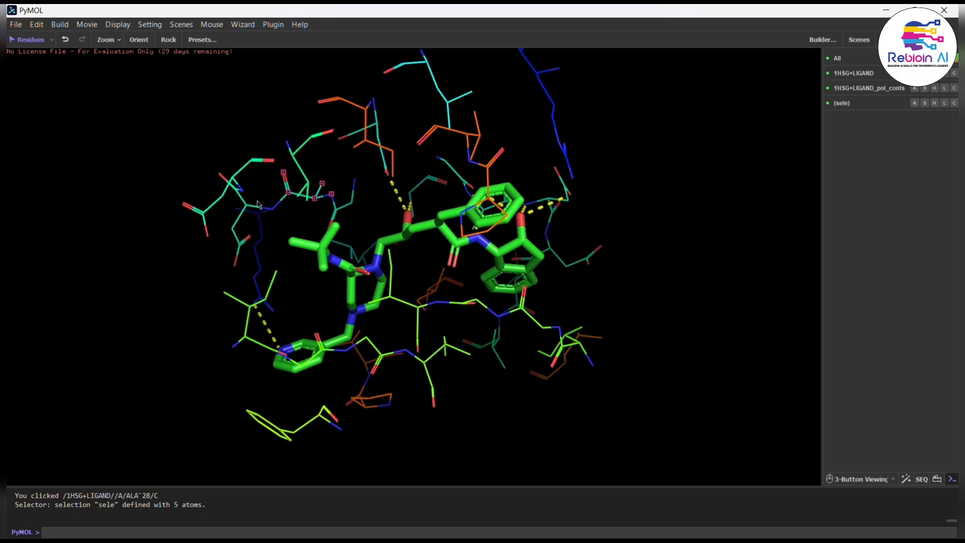
{"action": "left_click", "coordinate": [270, 211]}
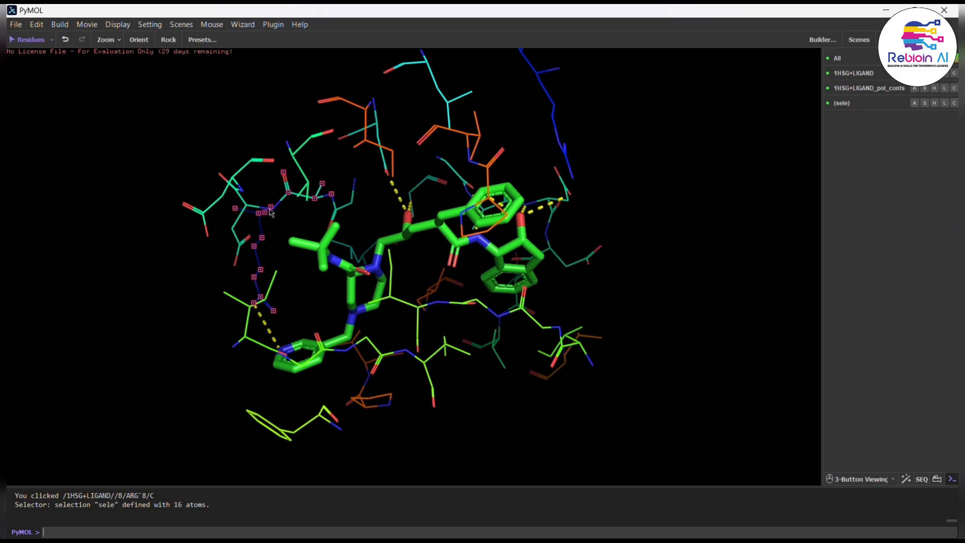
{"action": "right_click", "coordinate": [338, 212]}
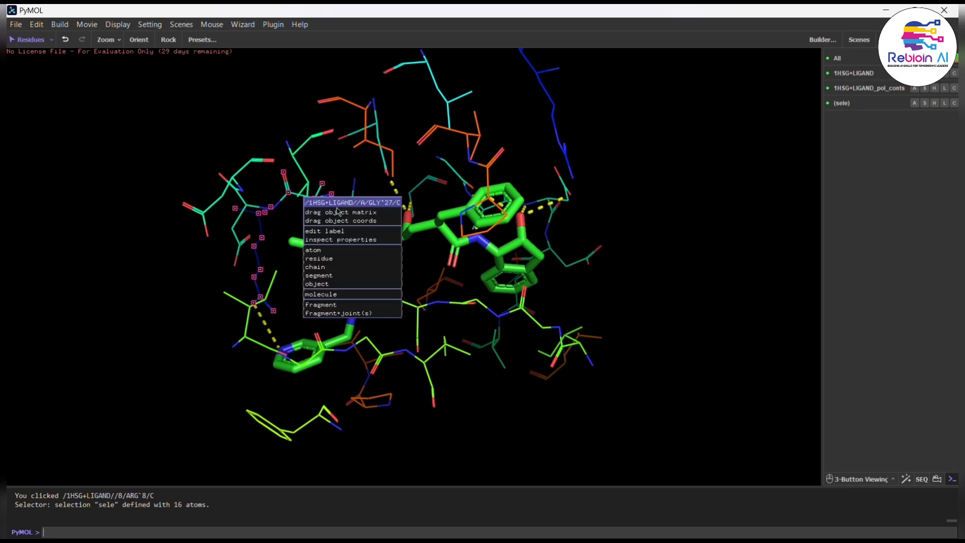
{"action": "left_click", "coordinate": [367, 178]}
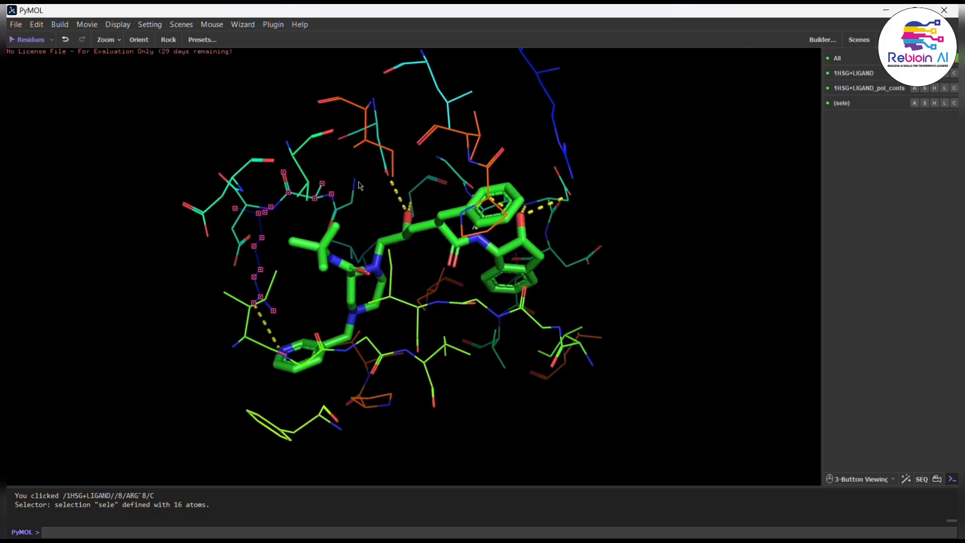
{"action": "left_click", "coordinate": [338, 212]}
Step: Add the residues above the ligand to the selection, including ASP25 of chain B and ILE84 and VAL82 of chain A
{"action": "left_click", "coordinate": [486, 170]}
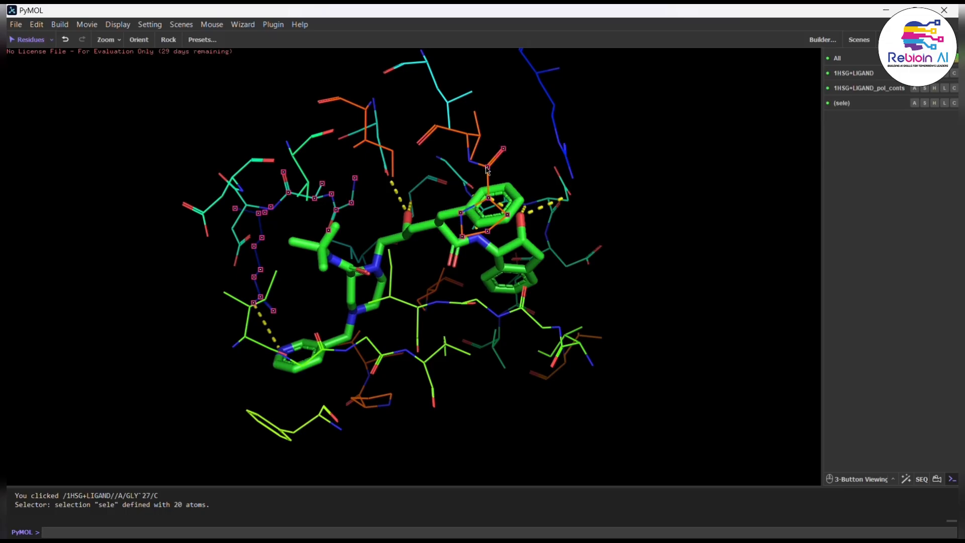
{"action": "left_click", "coordinate": [463, 180]}
{"action": "left_click", "coordinate": [427, 181]}
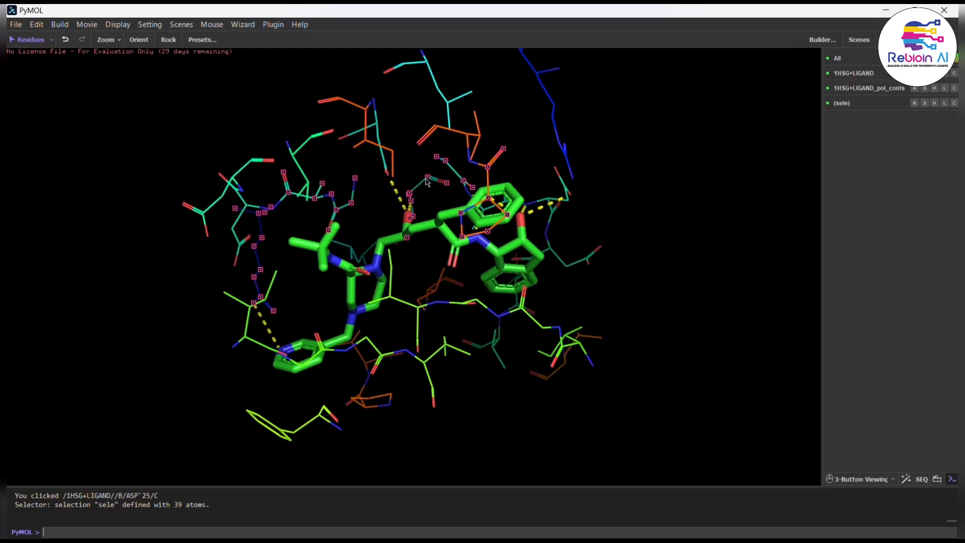
{"action": "left_click", "coordinate": [369, 145]}
{"action": "left_click", "coordinate": [467, 136]}
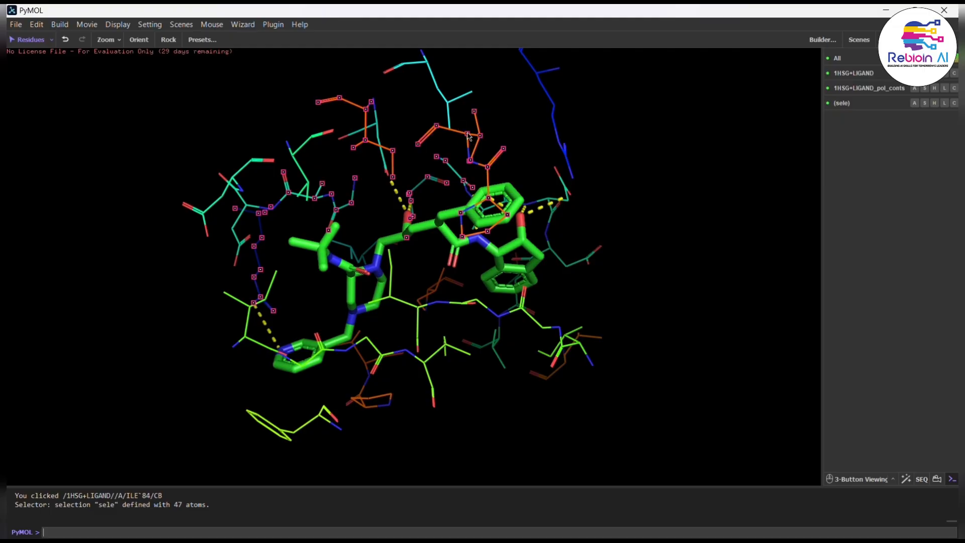
Step: Add the residues below and behind the ligand to the selection, including GLY49 of chain A and ILE50, VAL32, GLY49 and LEU23 of chain B
{"action": "left_click", "coordinate": [381, 356]}
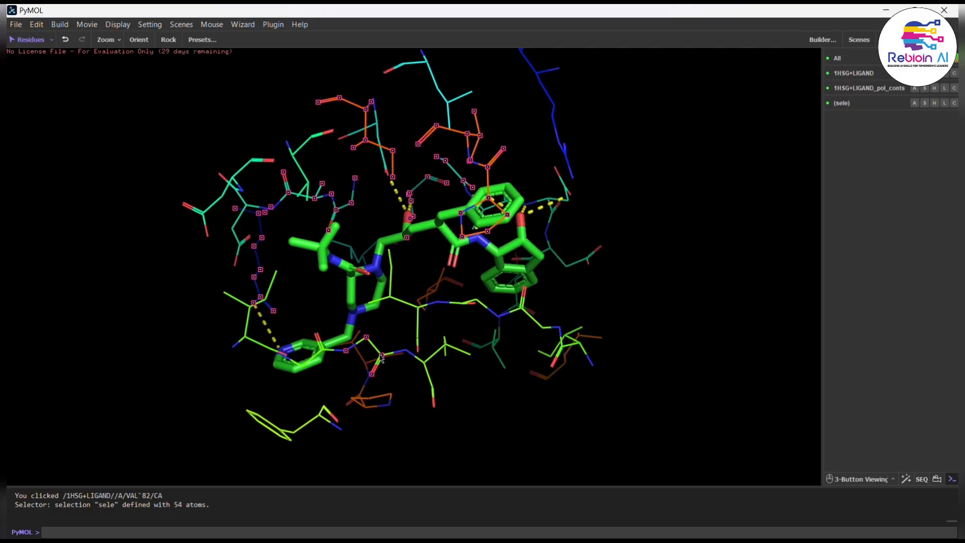
{"action": "left_click", "coordinate": [424, 363]}
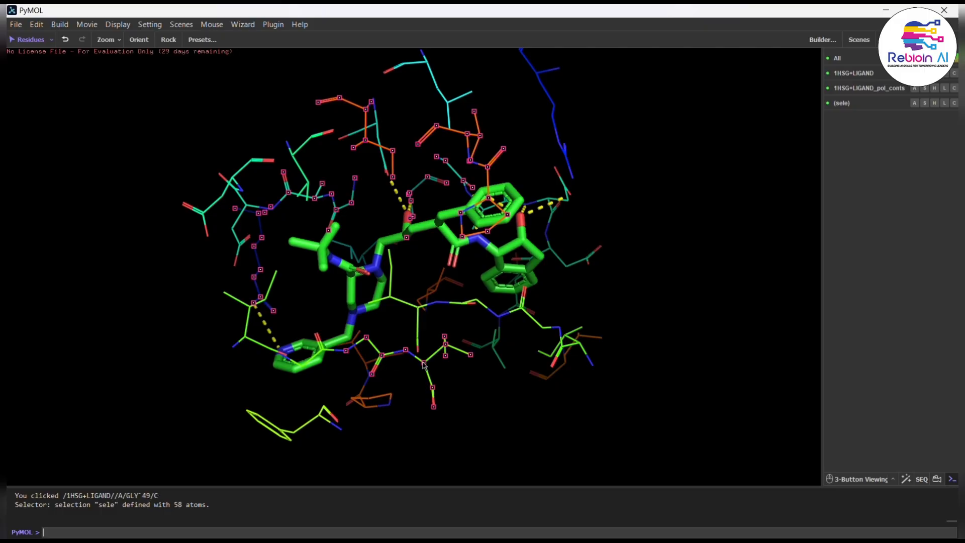
{"action": "left_click", "coordinate": [427, 303]}
{"action": "left_click", "coordinate": [429, 294]}
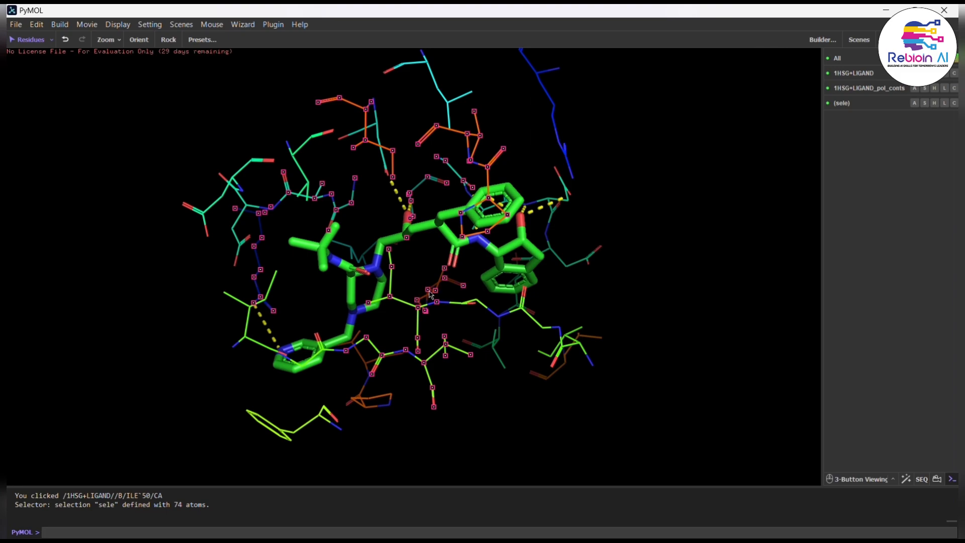
{"action": "left_click", "coordinate": [499, 316]}
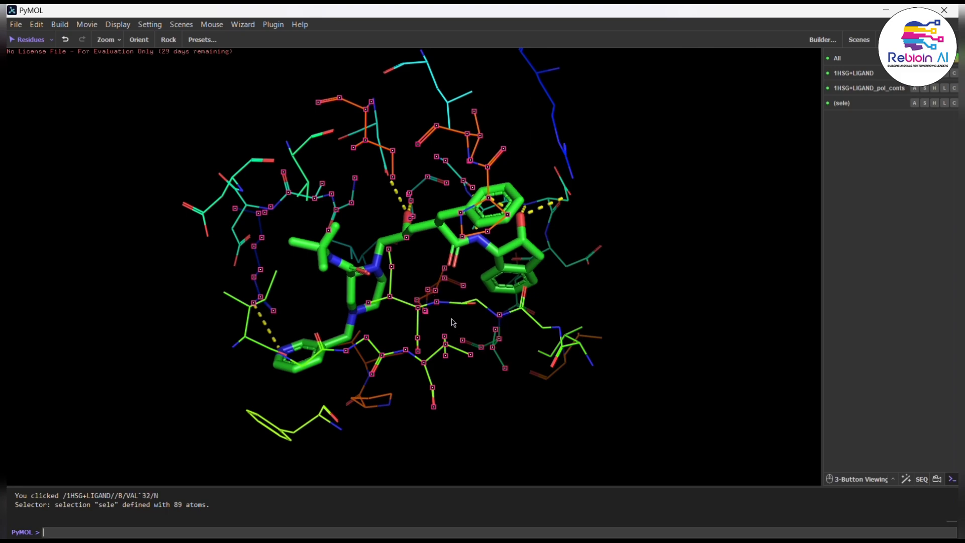
{"action": "left_click", "coordinate": [477, 302]}
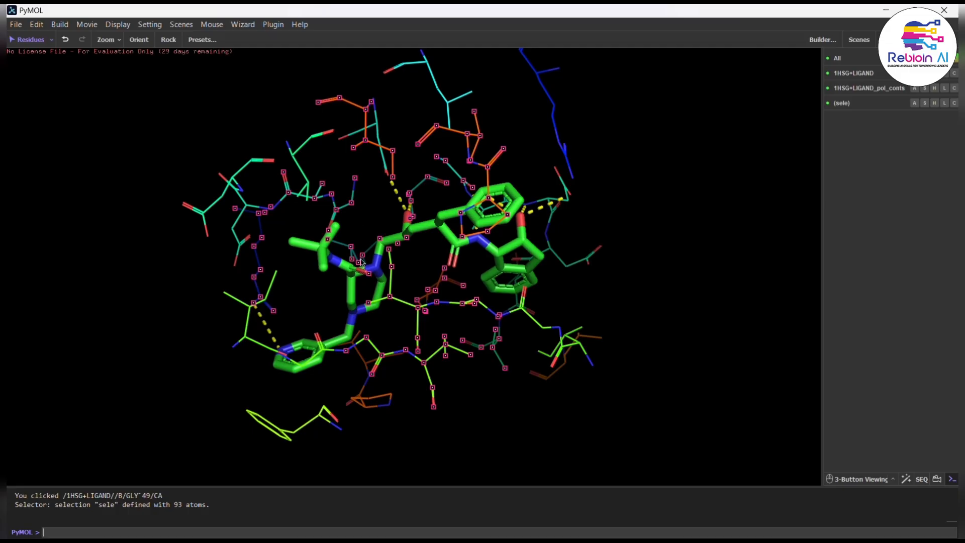
{"action": "left_click", "coordinate": [361, 260]}
Step: Add the ligand and nearby unselected residues to the selection, including ASP25 and LEU23 of chain A
{"action": "left_click_drag", "start_coordinate": [176, 337], "coordinate": [520, 249]}
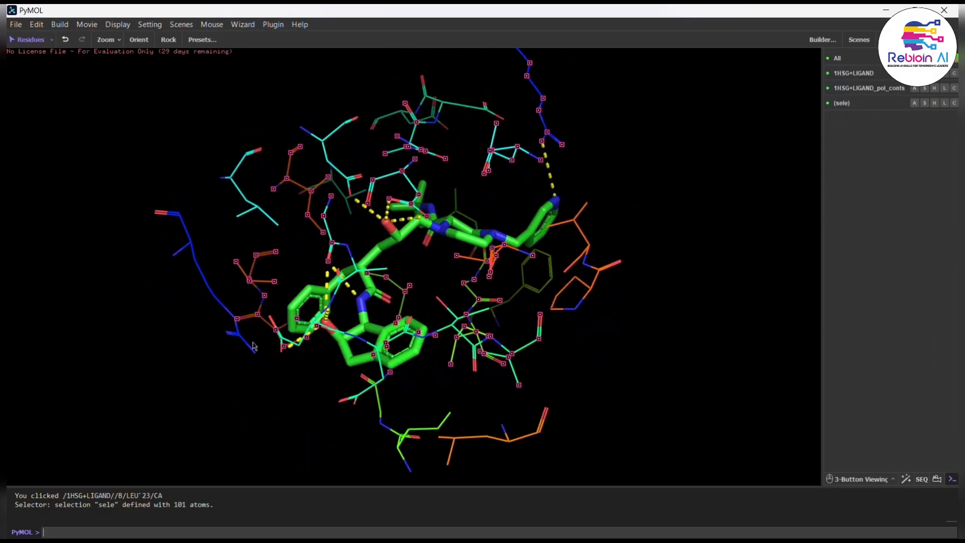
{"action": "left_click", "coordinate": [346, 336]}
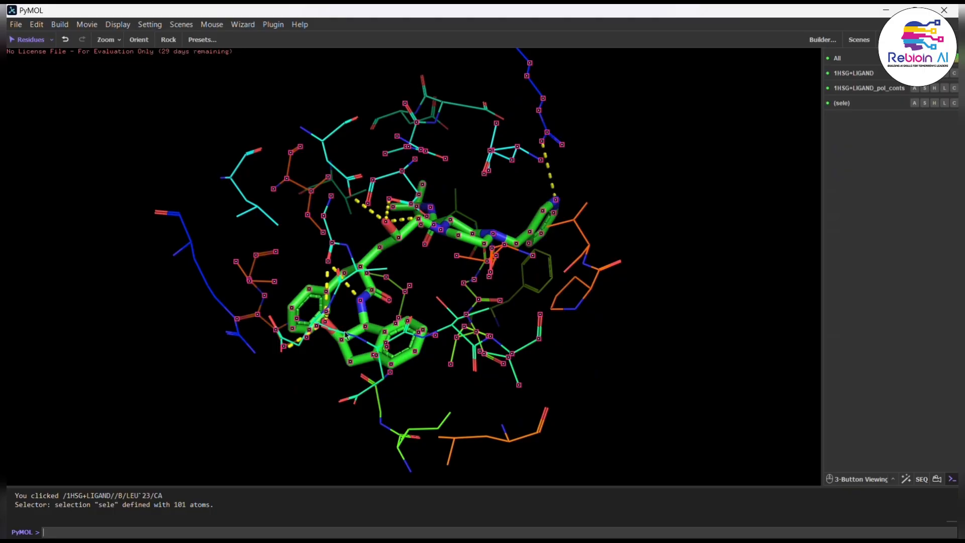
{"action": "left_click", "coordinate": [378, 386]}
{"action": "left_click", "coordinate": [328, 164]}
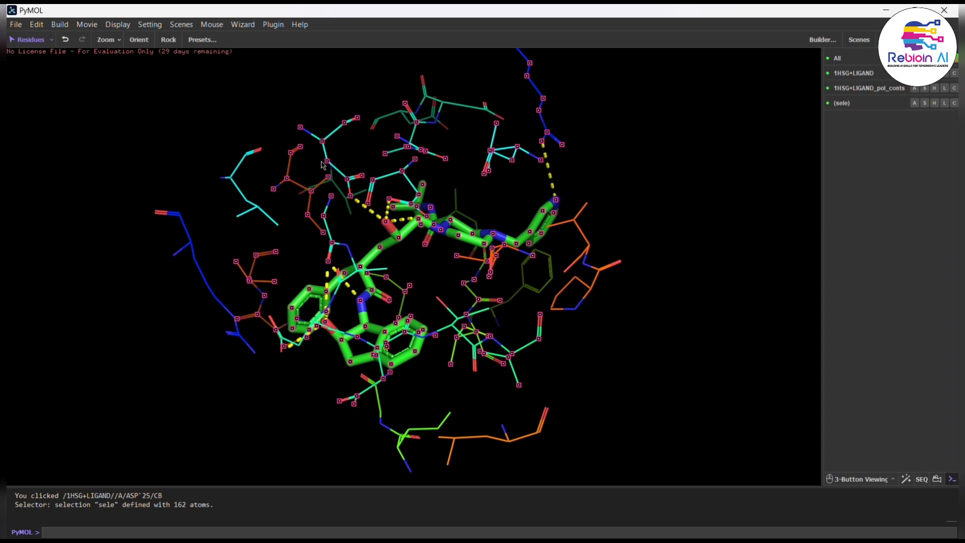
{"action": "left_click", "coordinate": [257, 208]}
{"action": "left_click", "coordinate": [257, 208]}
Step: Add the outer residues to the selection, including VAL82 and LEU76 of chain B and ARG8 of chain A
{"action": "left_click", "coordinate": [525, 286]}
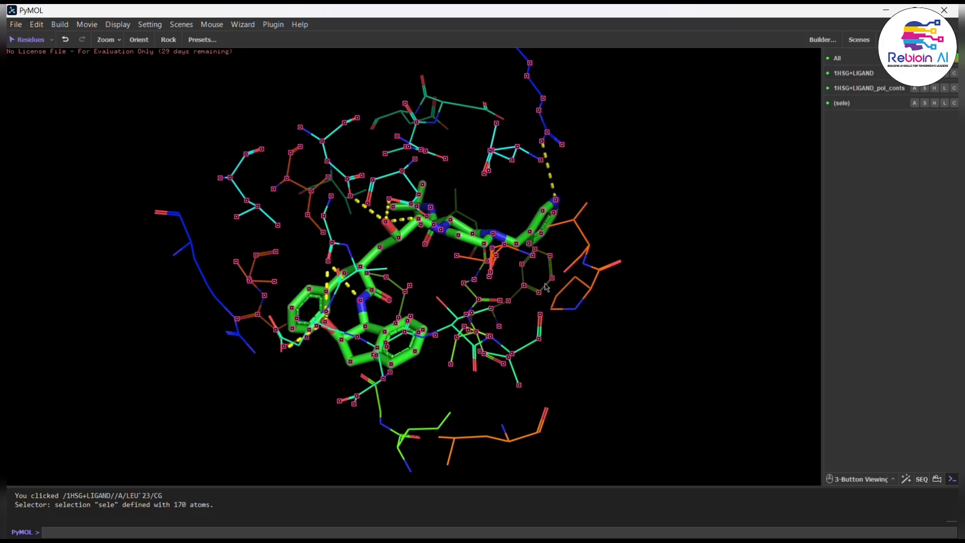
{"action": "left_click", "coordinate": [585, 261]}
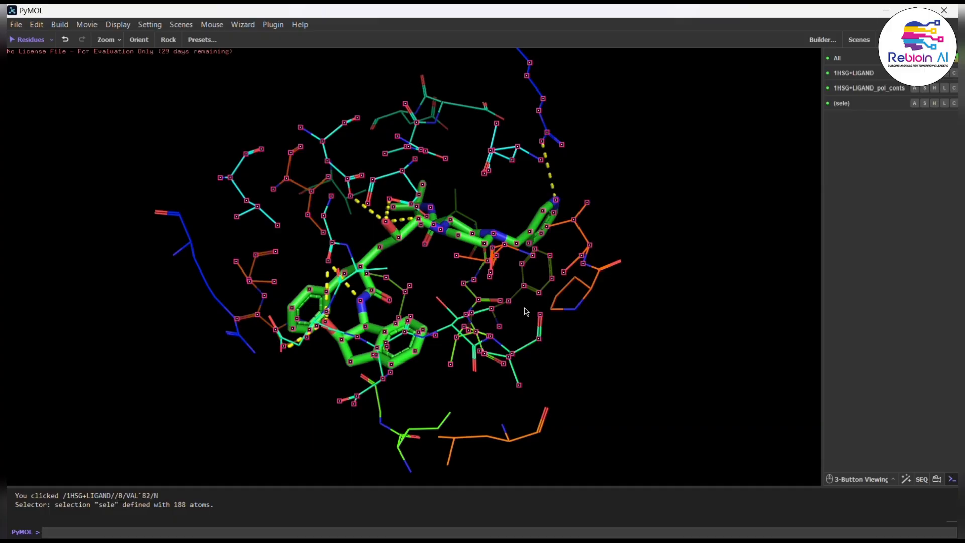
{"action": "left_click", "coordinate": [399, 433]}
{"action": "left_click", "coordinate": [458, 442]}
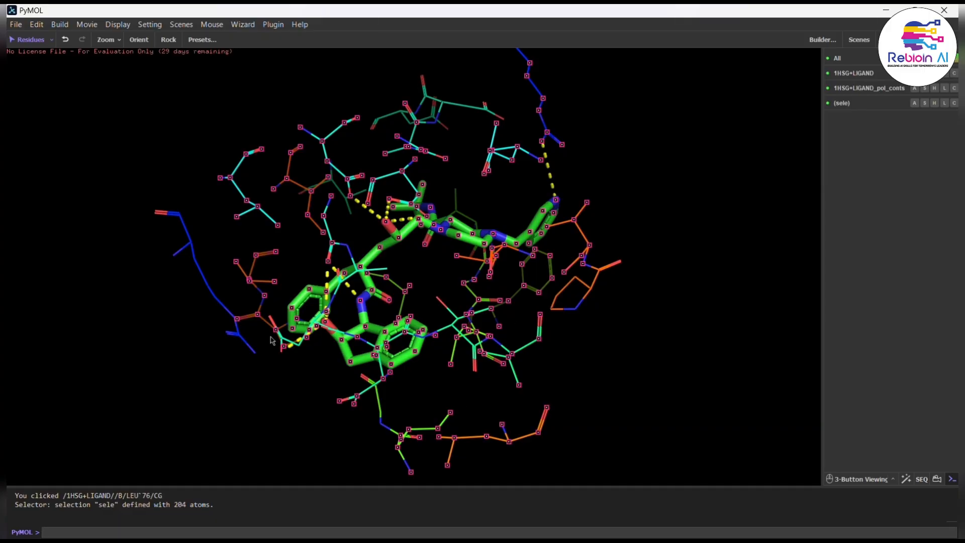
{"action": "left_click", "coordinate": [221, 307]}
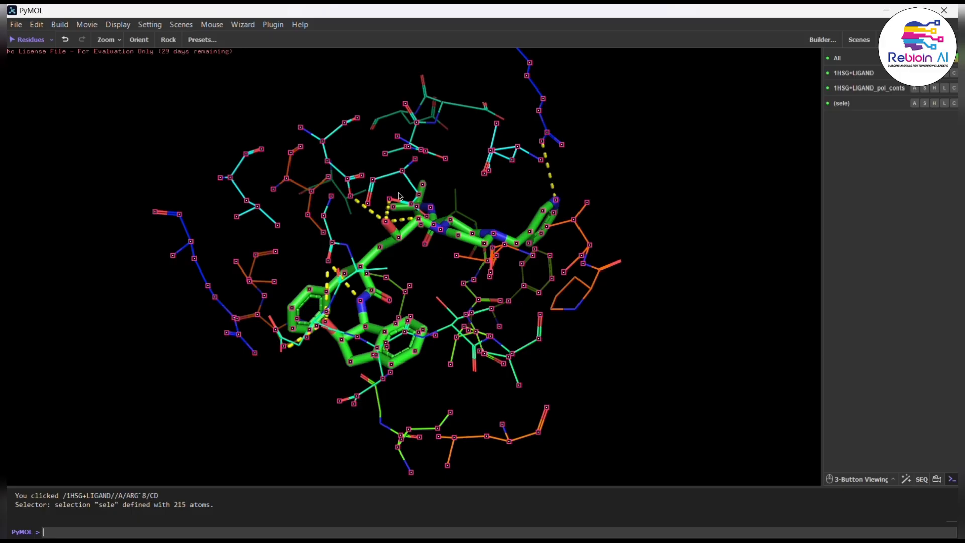
Step: Add further binding-site residues to the selection, including ILE47 of chain A and PRO81 of chain B
{"action": "left_click", "coordinate": [461, 212]}
{"action": "left_click_drag", "start_coordinate": [583, 215], "coordinate": [506, 244]}
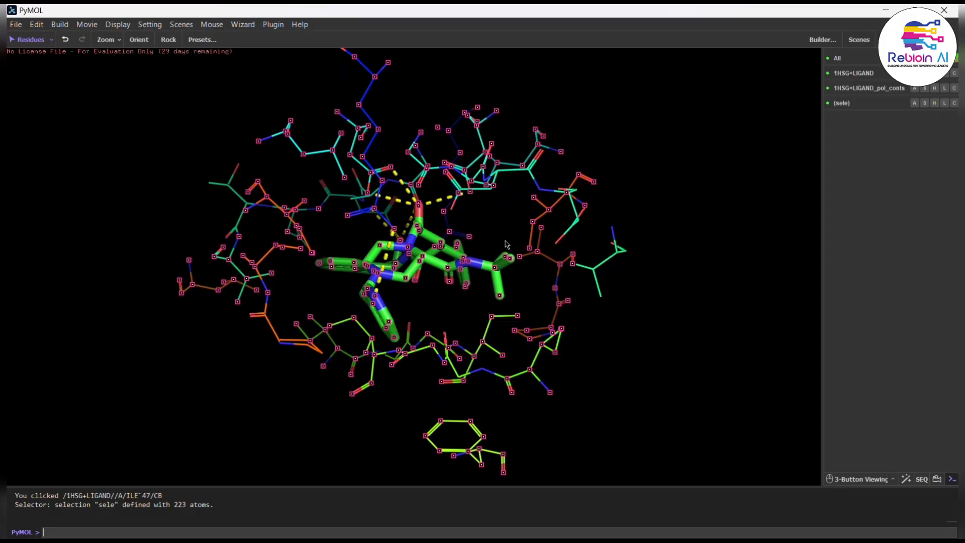
{"action": "left_click", "coordinate": [279, 342]}
{"action": "left_click_drag", "start_coordinate": [506, 268], "coordinate": [395, 200]}
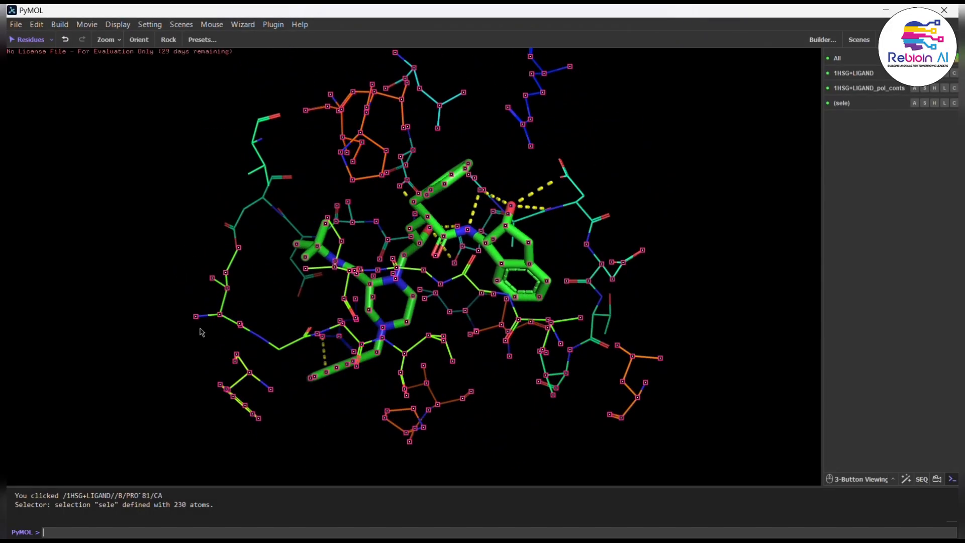
Step: Add the remaining unselected residues around the ligand to the selection, including ASP29 of chain B
{"action": "left_click_drag", "start_coordinate": [202, 332], "coordinate": [415, 173]}
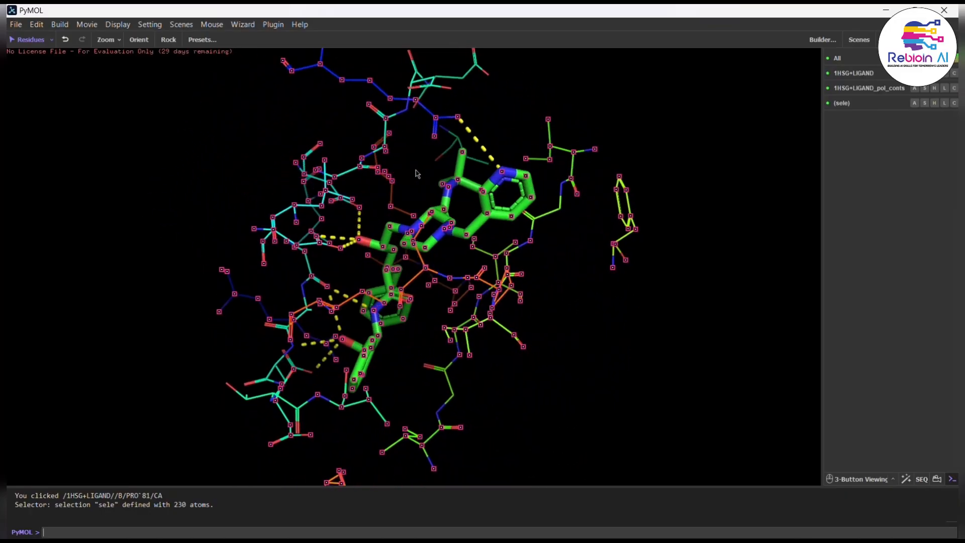
{"action": "left_click", "coordinate": [447, 372]}
{"action": "left_click", "coordinate": [533, 222]}
{"action": "left_click", "coordinate": [415, 265]}
{"action": "left_click", "coordinate": [261, 384]}
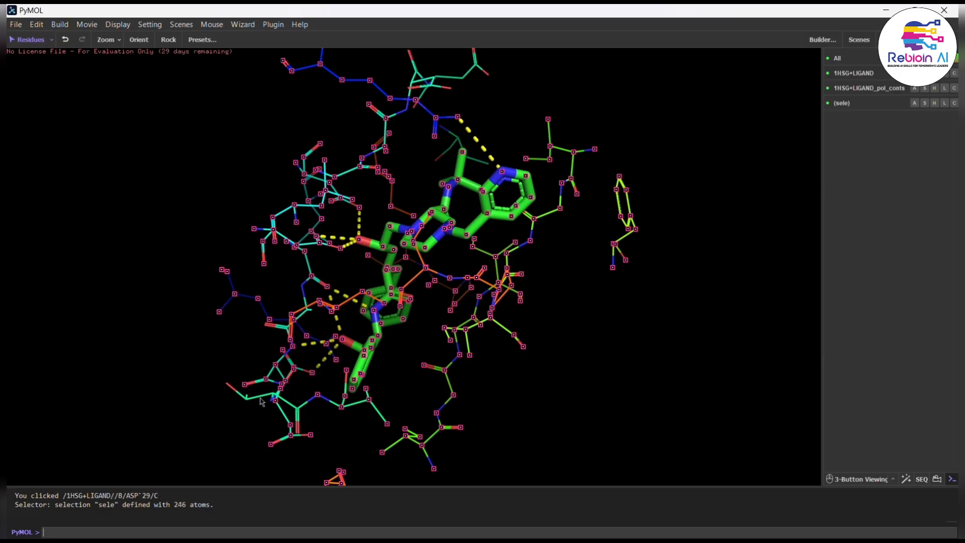
{"action": "left_click", "coordinate": [260, 398]}
Step: Label the selected residues around the ligand with their residue names and numbers
{"action": "left_click", "coordinate": [925, 103]}
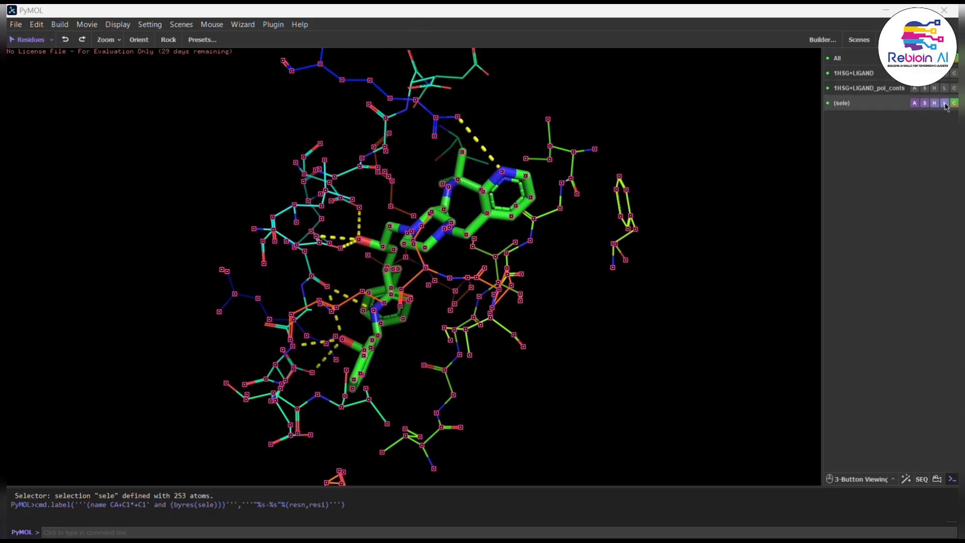
{"action": "left_click", "coordinate": [945, 103]}
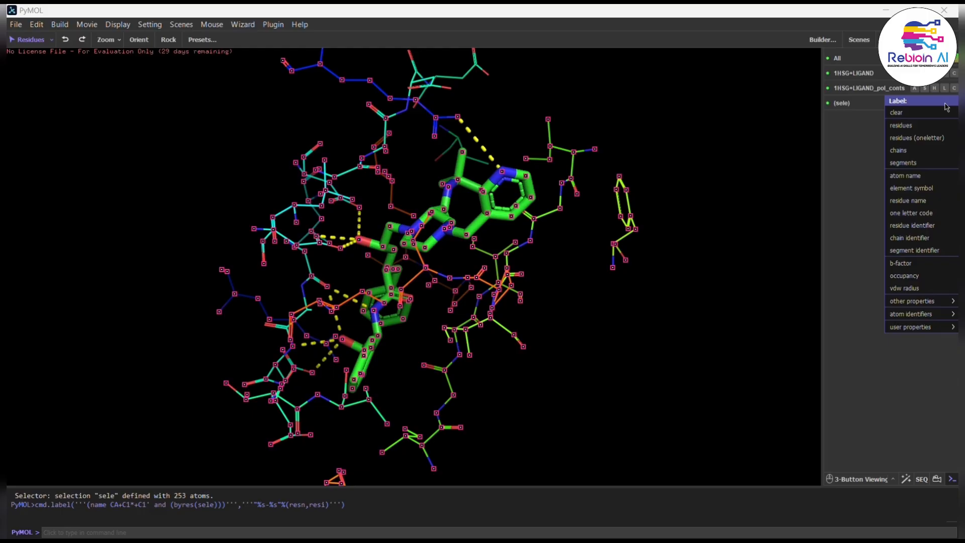
{"action": "left_click", "coordinate": [926, 126]}
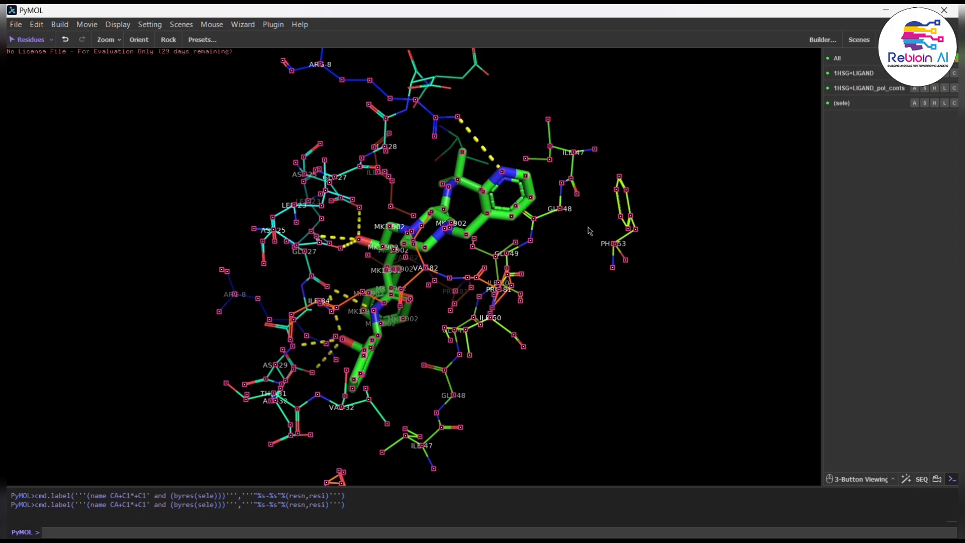
{"action": "left_click_drag", "start_coordinate": [483, 244], "coordinate": [541, 215]}
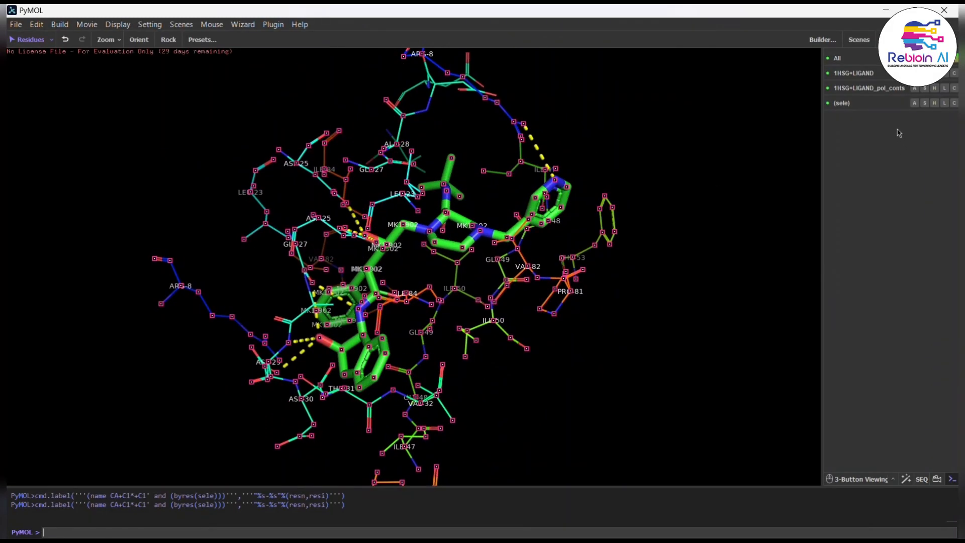
{"action": "left_click", "coordinate": [914, 102]}
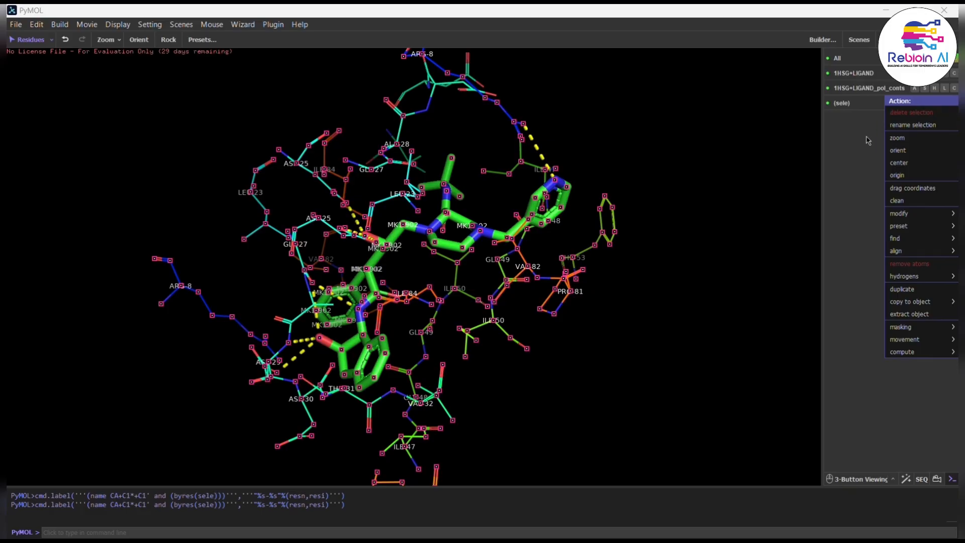
{"action": "left_click", "coordinate": [856, 151]}
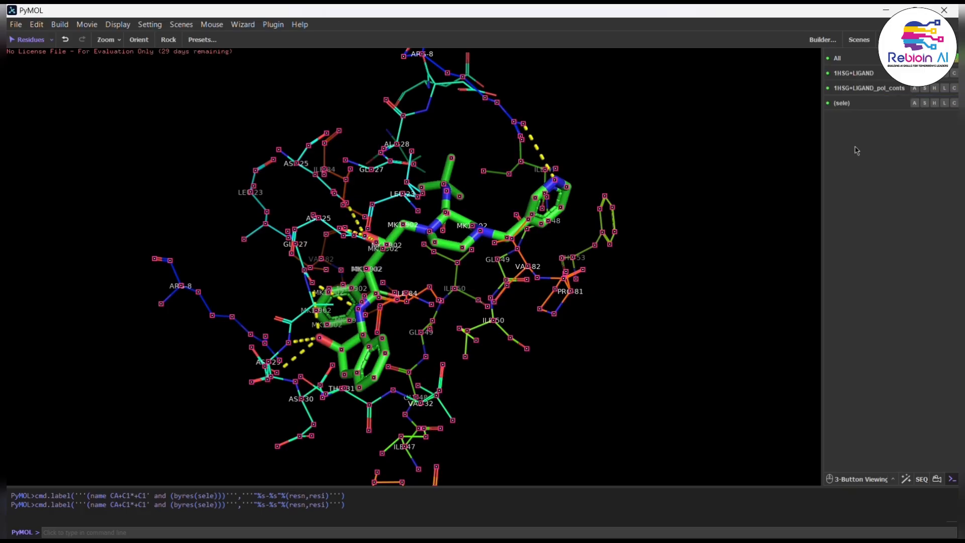
{"action": "left_click", "coordinate": [924, 103]}
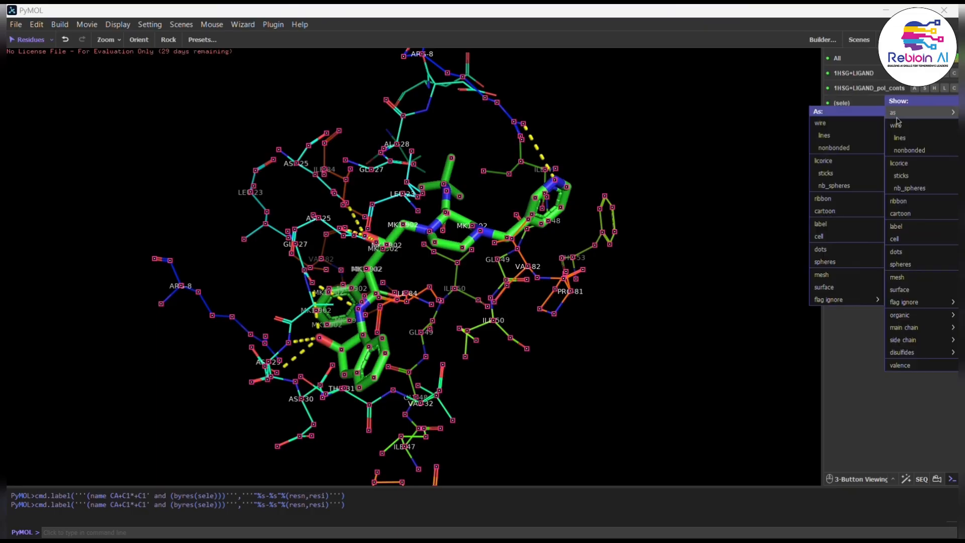
{"action": "left_click", "coordinate": [861, 146]}
{"action": "left_click", "coordinate": [876, 103]}
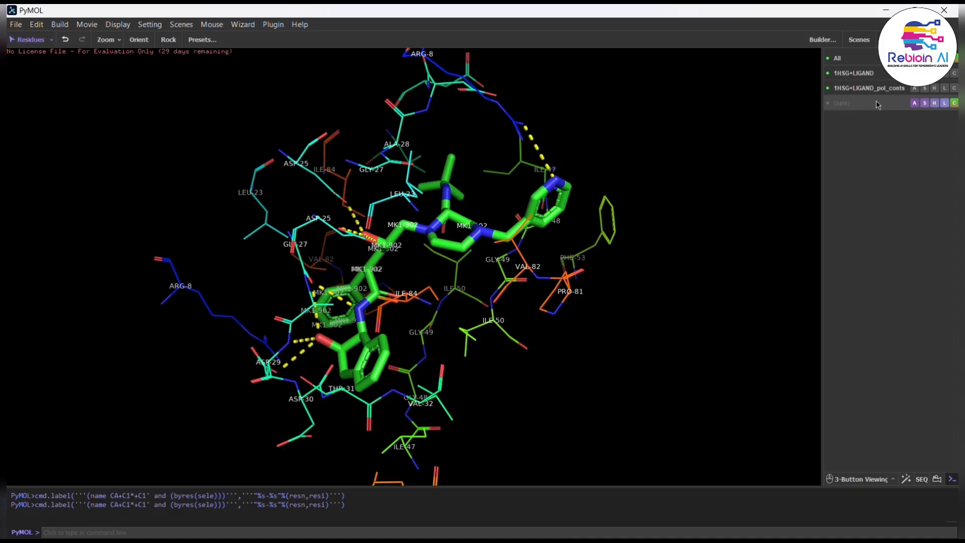
{"action": "left_click", "coordinate": [875, 103]}
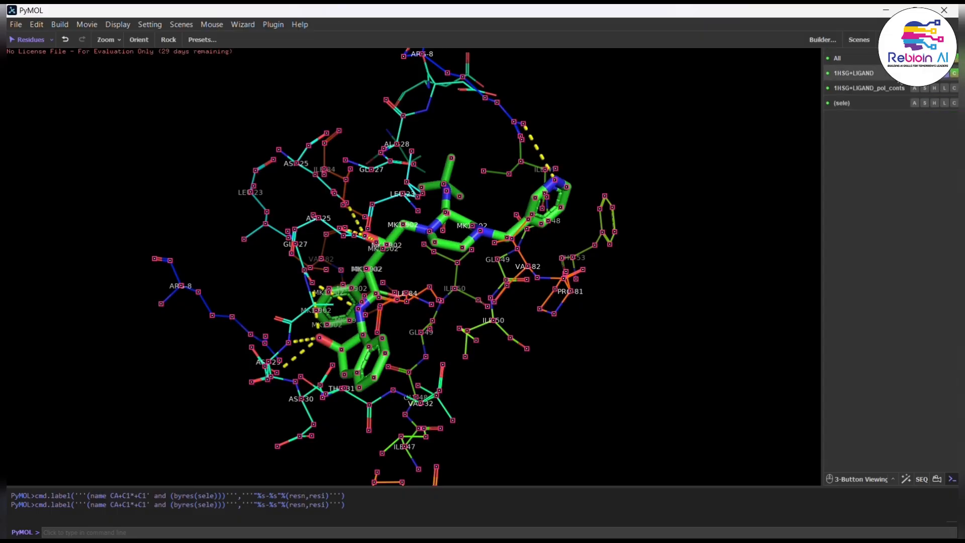
Step: Hide every representation of the 1HSG+LIGAND object, leaving its polar contacts object displayed
{"action": "left_click", "coordinate": [934, 72]}
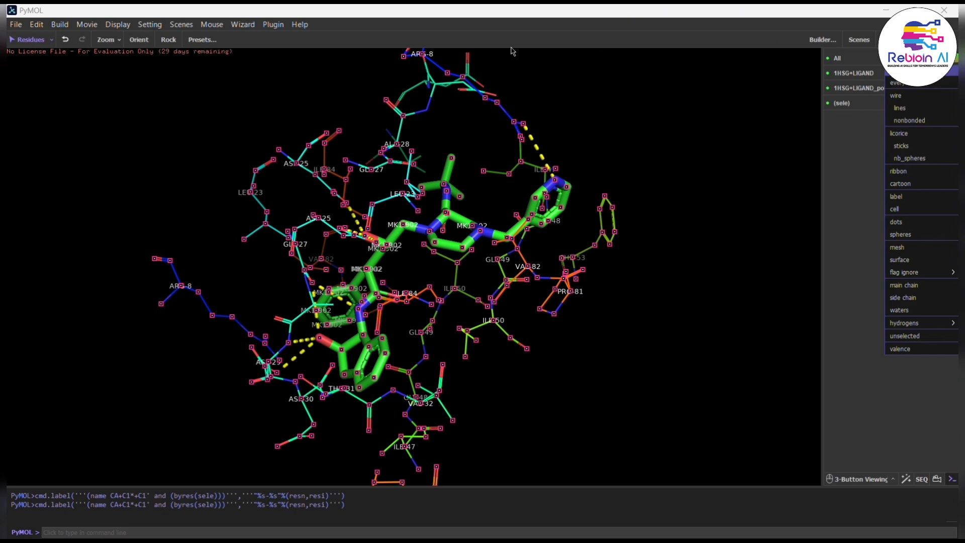
{"action": "left_click", "coordinate": [417, 27]}
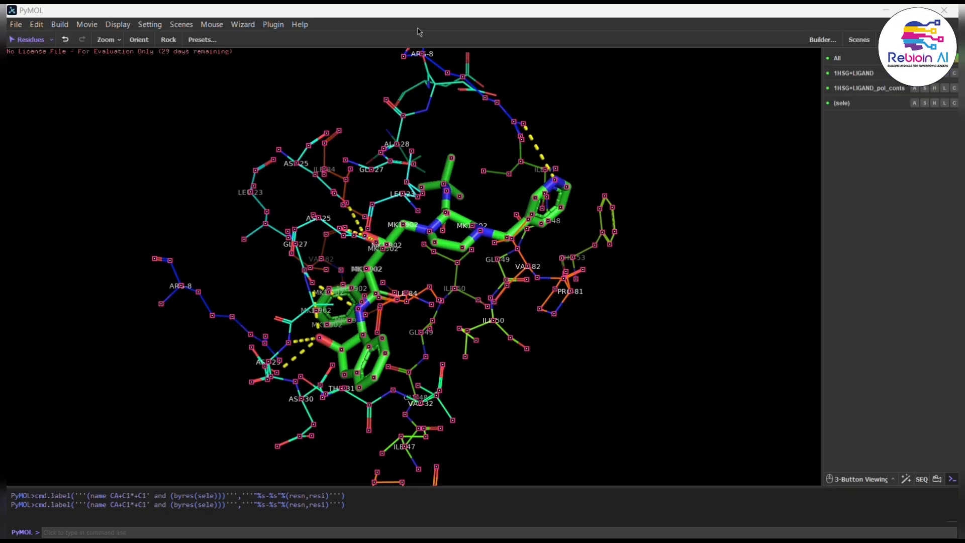
{"action": "left_click", "coordinate": [936, 80]}
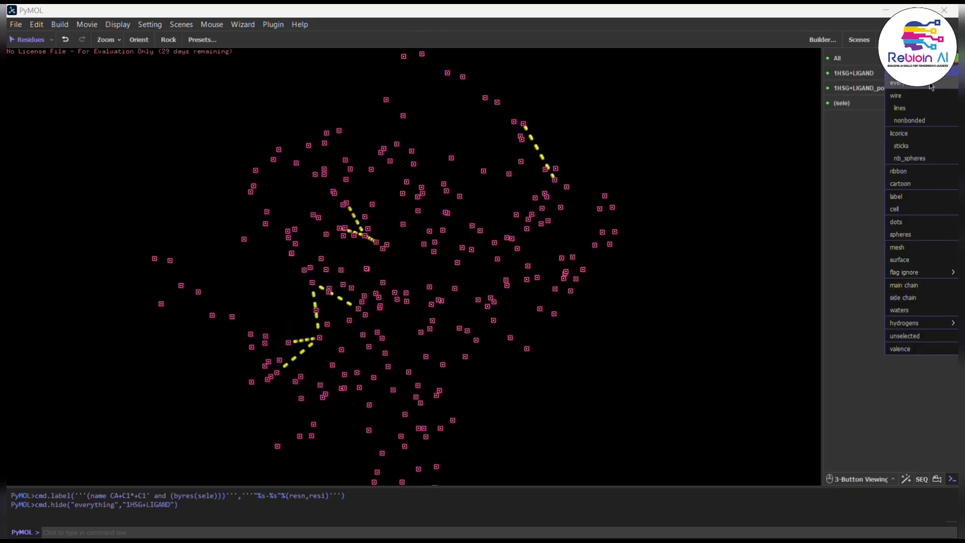
{"action": "left_click", "coordinate": [919, 87]}
{"action": "left_click", "coordinate": [915, 88]}
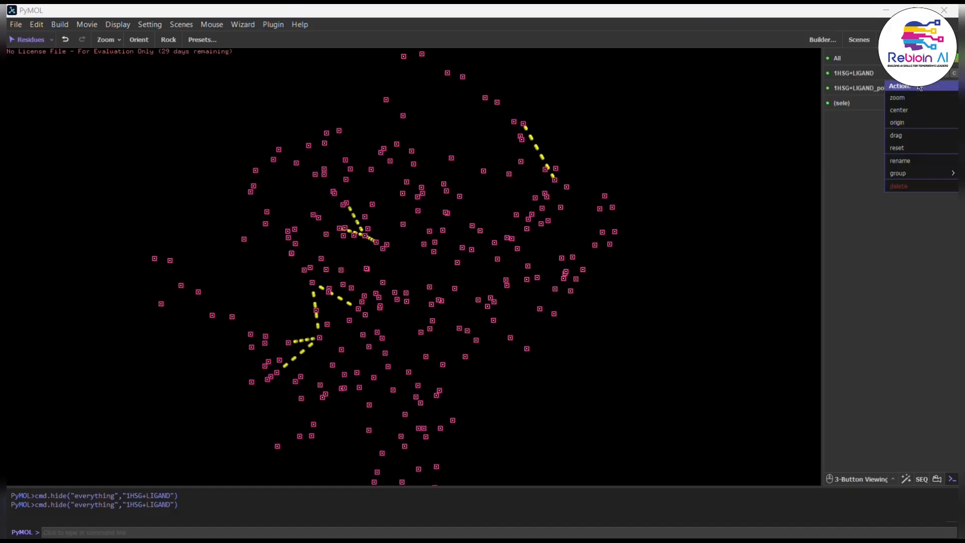
{"action": "left_click", "coordinate": [835, 154]}
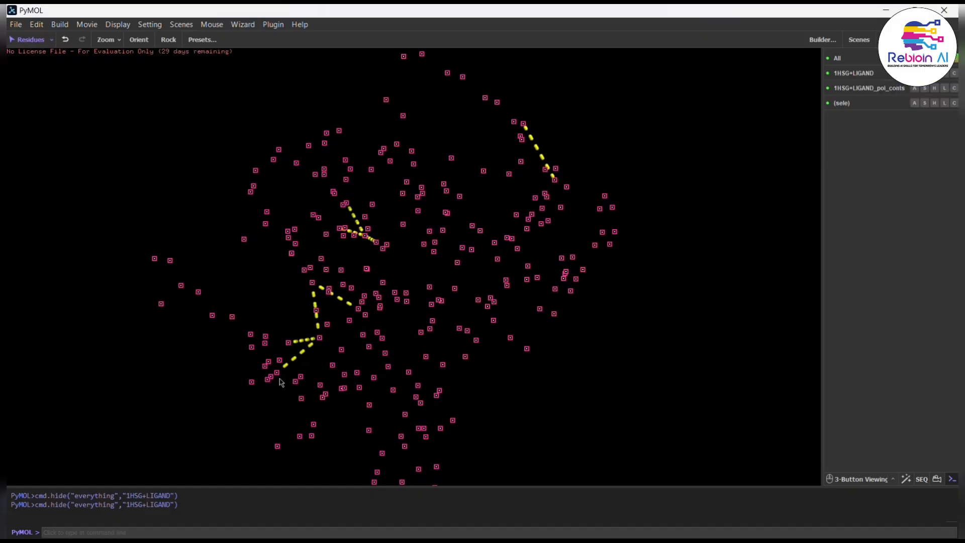
Step: Reapply the residue labels to the selection, turn off its markers and inspect the labels around the polar contacts
{"action": "left_click", "coordinate": [944, 103]}
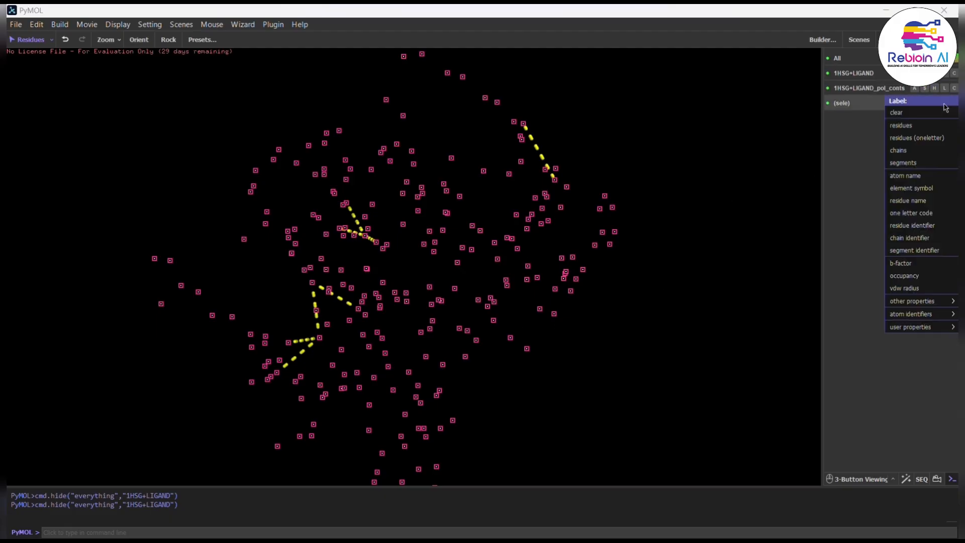
{"action": "left_click", "coordinate": [926, 128]}
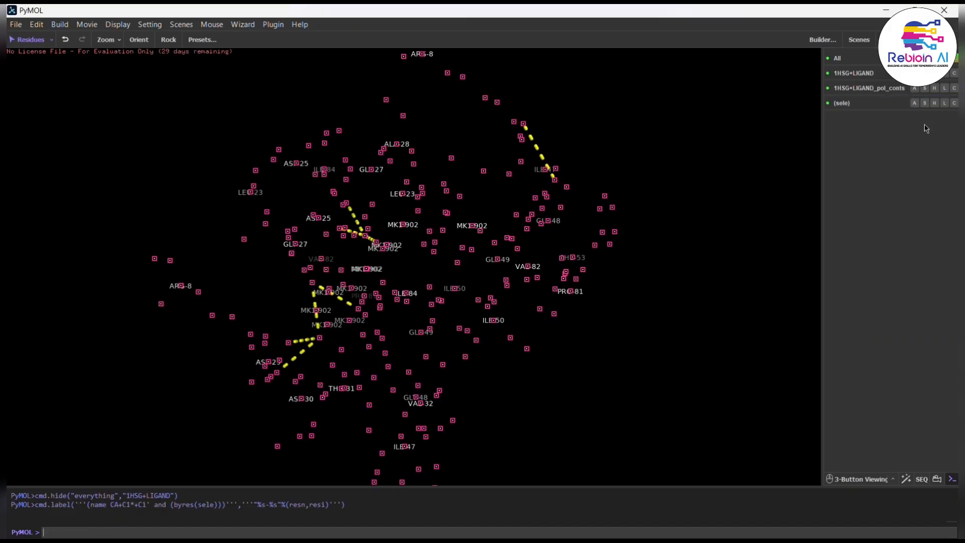
{"action": "left_click_drag", "start_coordinate": [553, 251], "coordinate": [653, 196]}
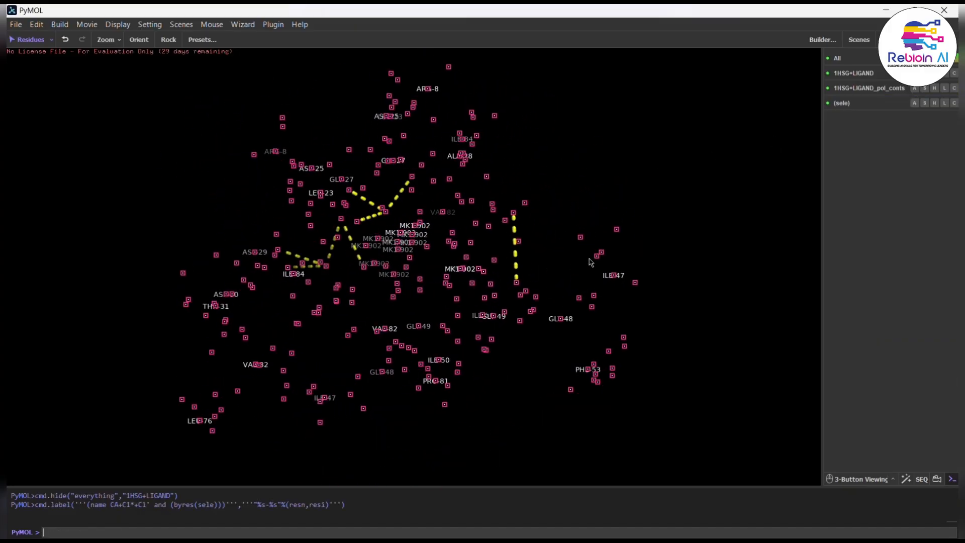
{"action": "left_click", "coordinate": [880, 104]}
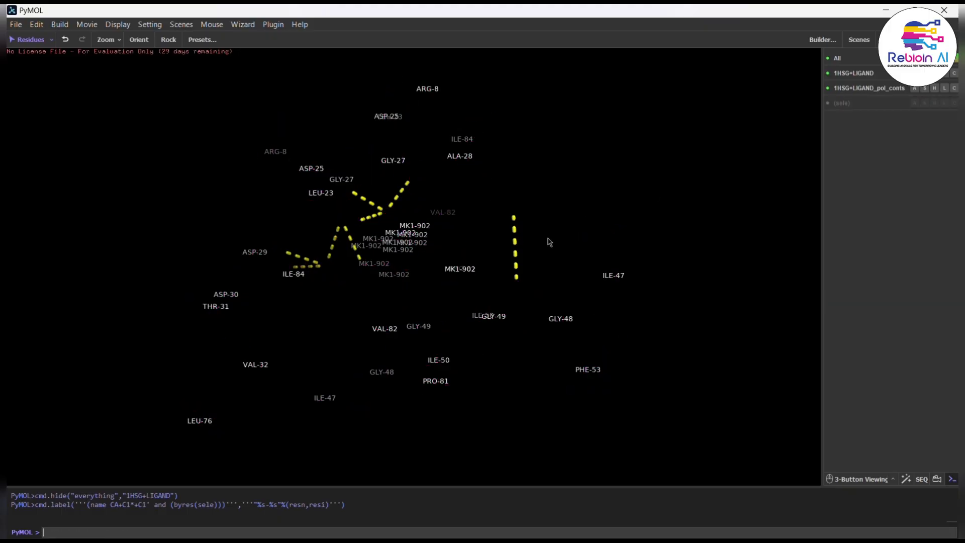
{"action": "left_click_drag", "start_coordinate": [550, 241], "coordinate": [430, 288]}
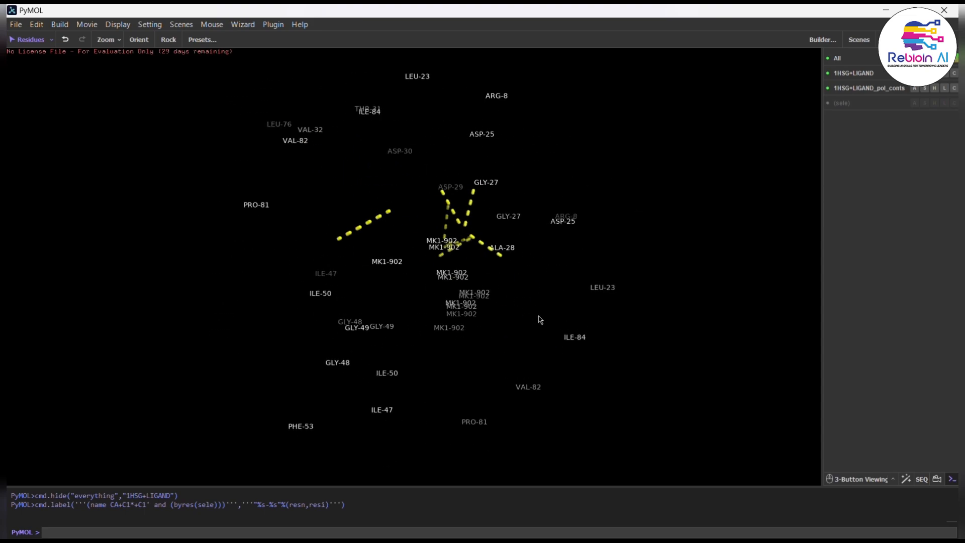
{"action": "left_click_drag", "start_coordinate": [537, 315], "coordinate": [297, 383]}
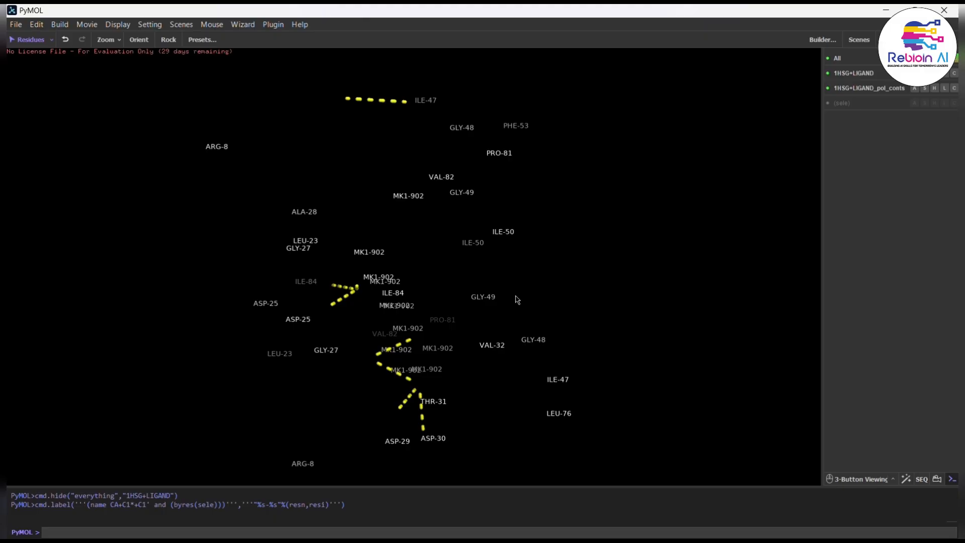
{"action": "left_click_drag", "start_coordinate": [517, 300], "coordinate": [387, 372]}
{"action": "left_click_drag", "start_coordinate": [484, 327], "coordinate": [598, 233]}
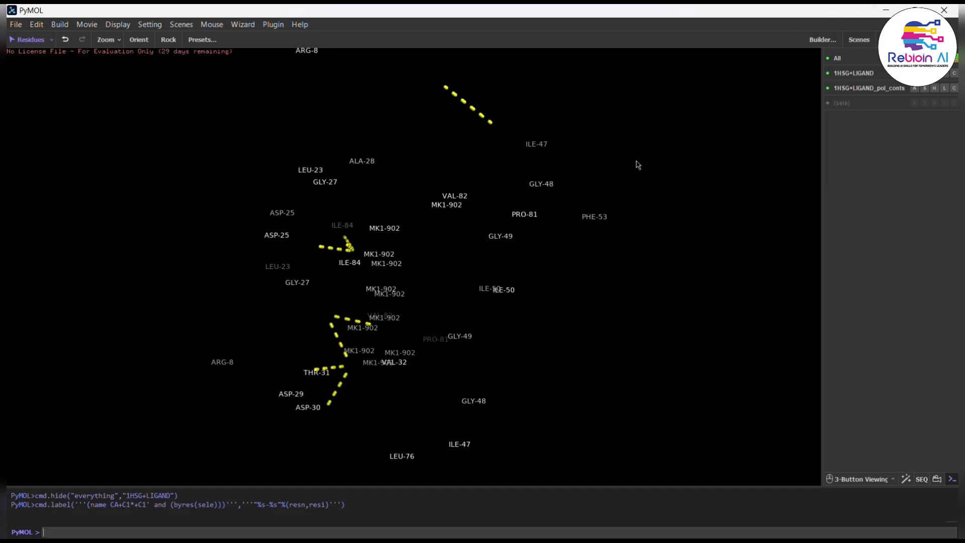
Step: Minimize PyMOL, launch AutoDockTools 1.5.7, postpone its registration and maximize its window
{"action": "left_click", "coordinate": [890, 12]}
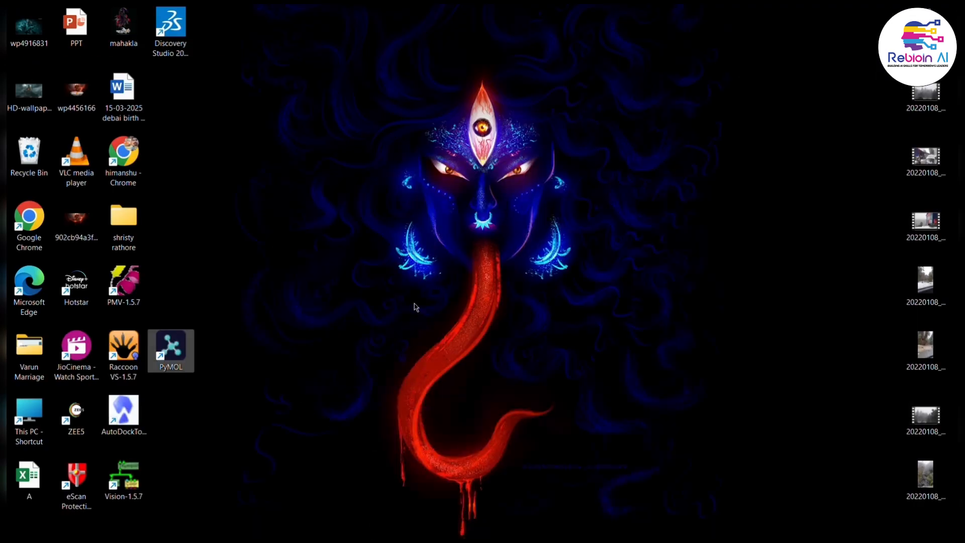
{"action": "left_click", "coordinate": [449, 266]}
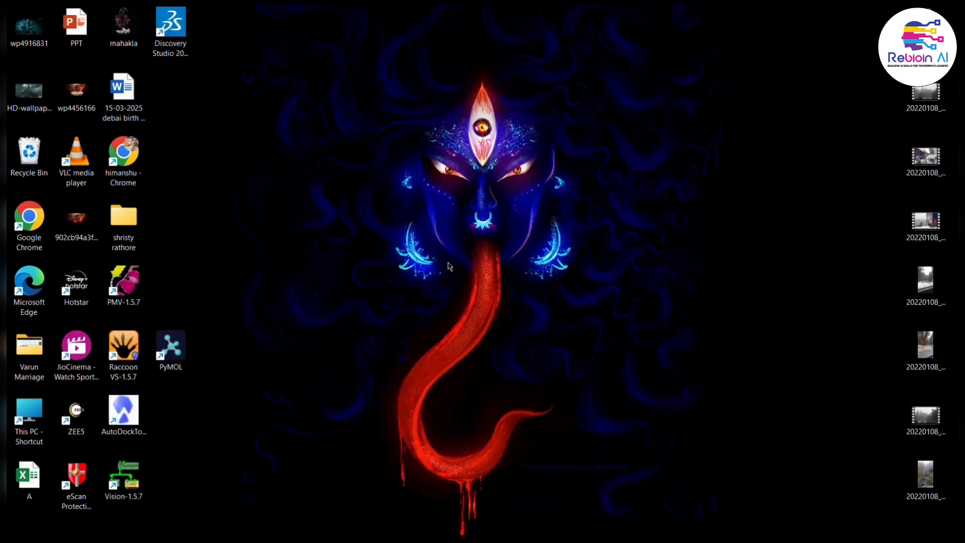
{"action": "double_click", "coordinate": [139, 420]}
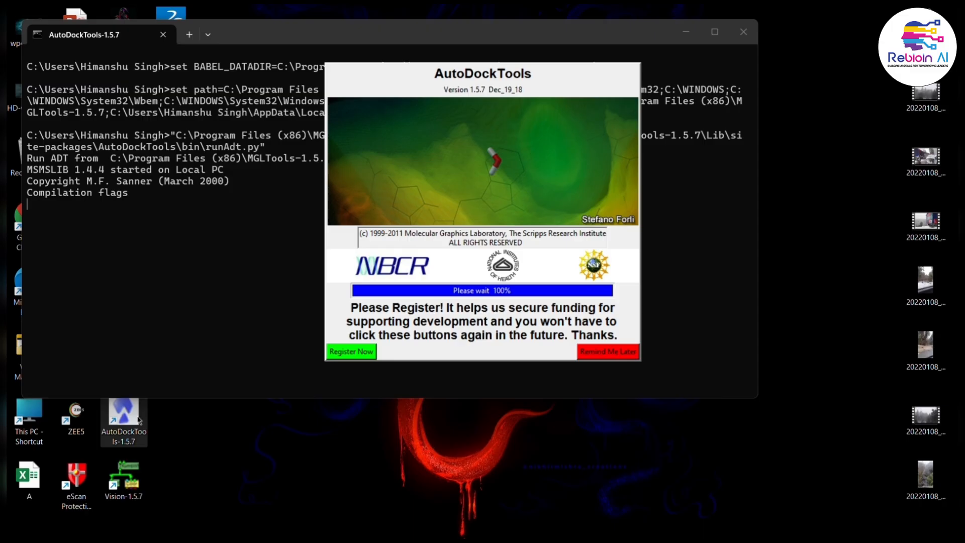
{"action": "left_click", "coordinate": [614, 352]}
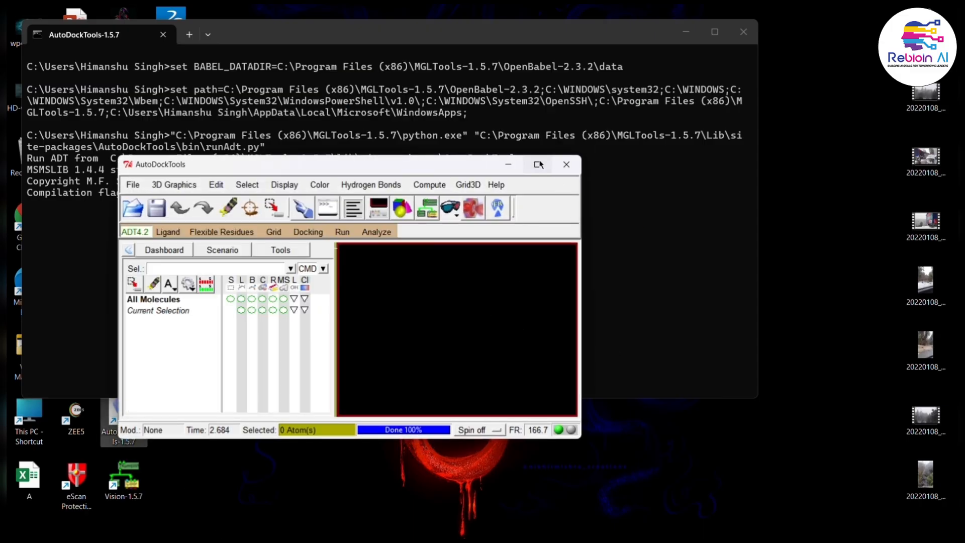
{"action": "left_click", "coordinate": [538, 165]}
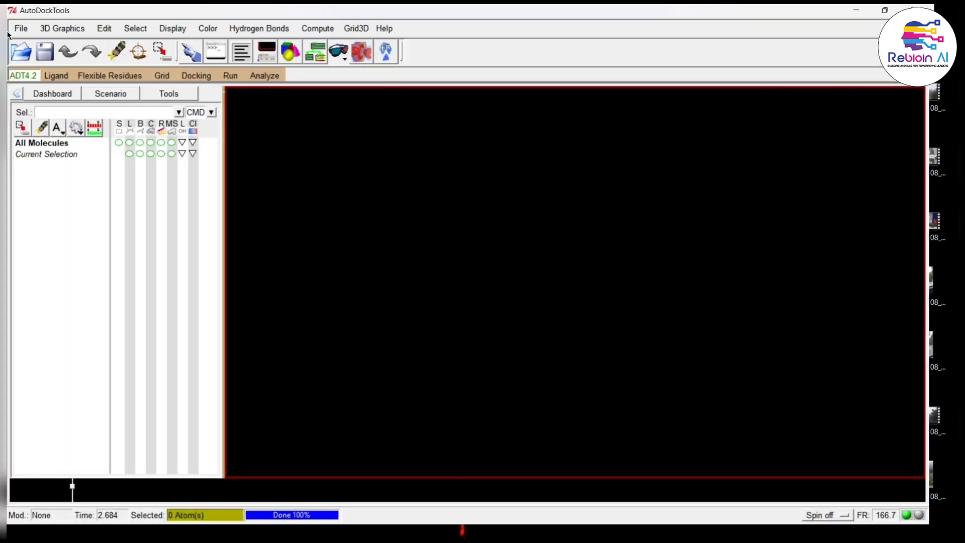
Step: Read the 1HSG_FIXpdbqt molecule from the MOLECULAR DOCKING folder and view it from different angles
{"action": "left_click", "coordinate": [27, 28]}
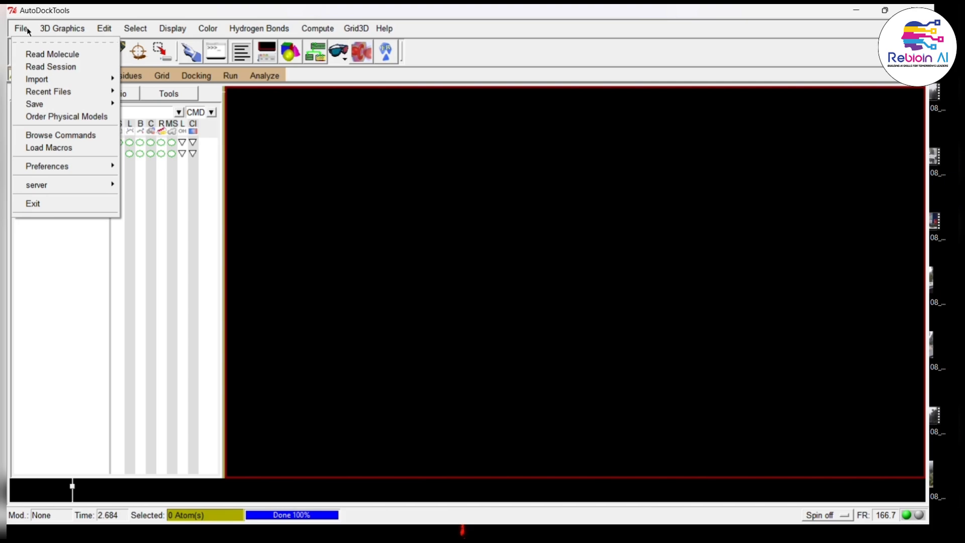
{"action": "left_click", "coordinate": [50, 54]}
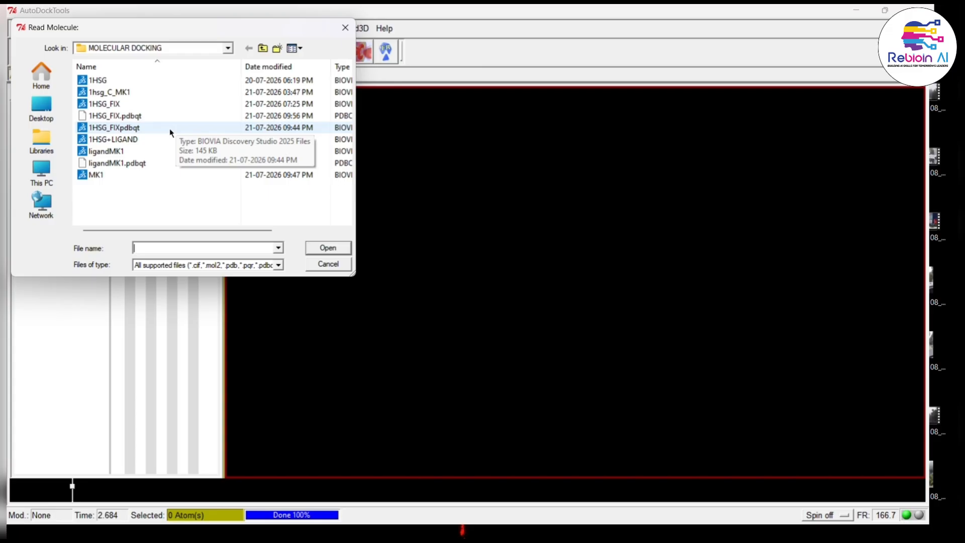
{"action": "double_click", "coordinate": [170, 128]}
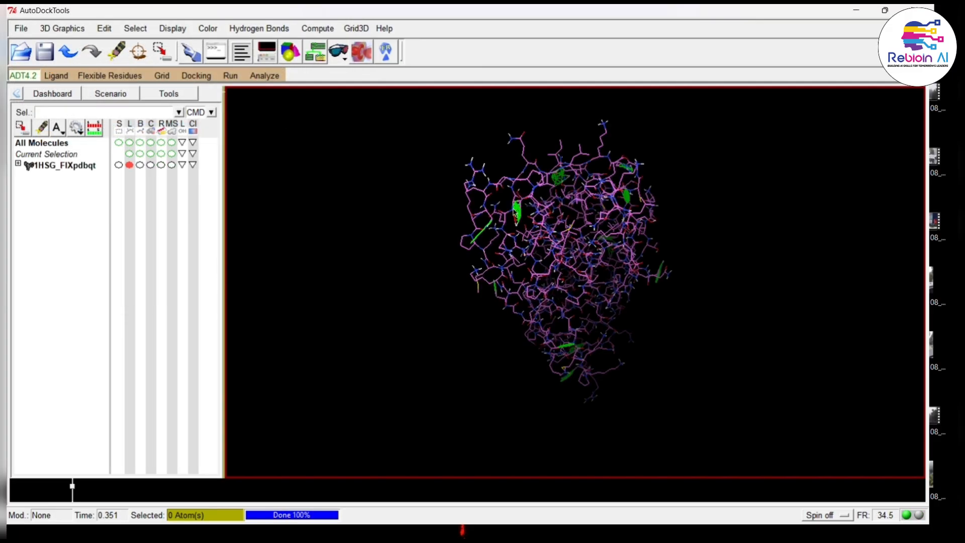
{"action": "middle_click_drag", "start_coordinate": [468, 243], "coordinate": [357, 313]}
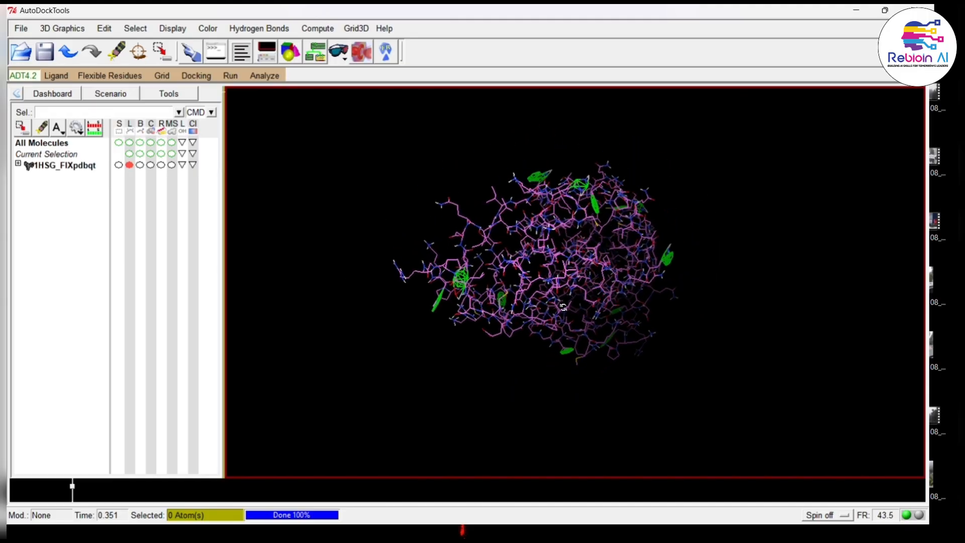
{"action": "middle_click_drag", "start_coordinate": [562, 307], "coordinate": [328, 400]}
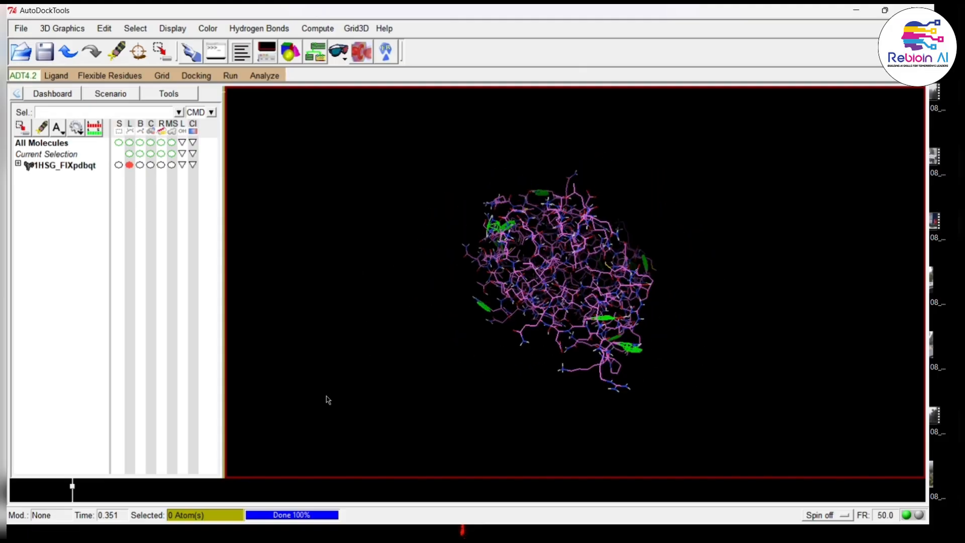
Step: Expand the 1HSG_FIXpdbqt molecule and its chain A to list the chain's residues
{"action": "middle_click_drag", "start_coordinate": [568, 341], "coordinate": [394, 391]}
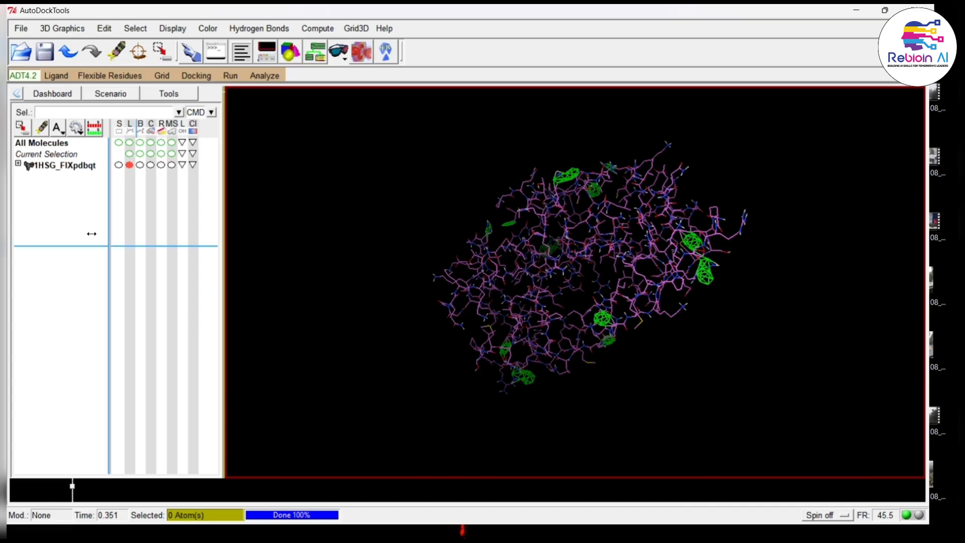
{"action": "left_click", "coordinate": [17, 164]}
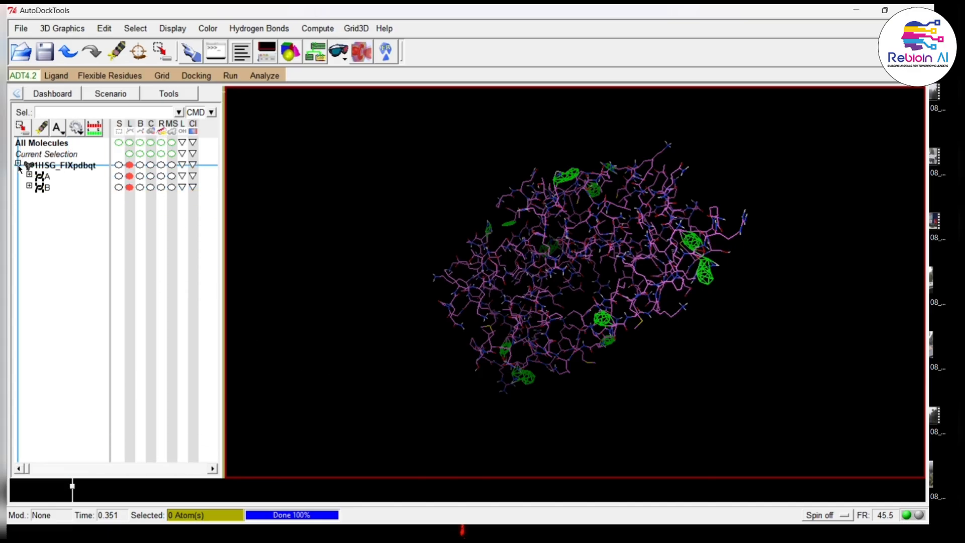
{"action": "left_click", "coordinate": [47, 176]}
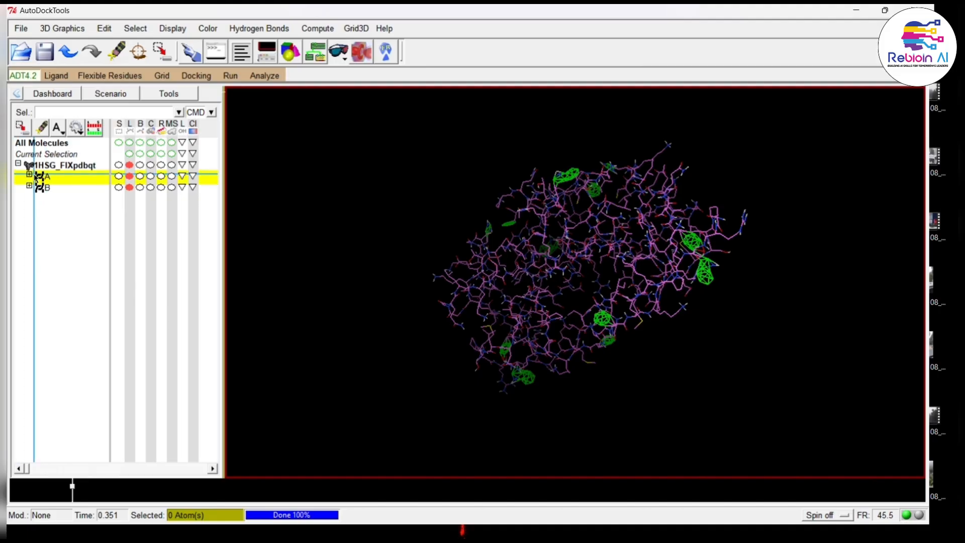
{"action": "left_click", "coordinate": [34, 174]}
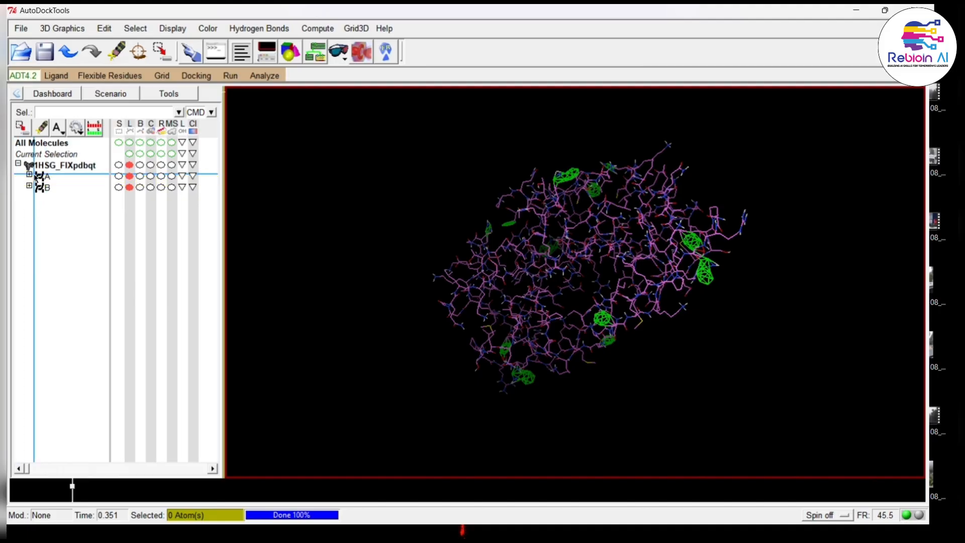
{"action": "left_click", "coordinate": [29, 175]}
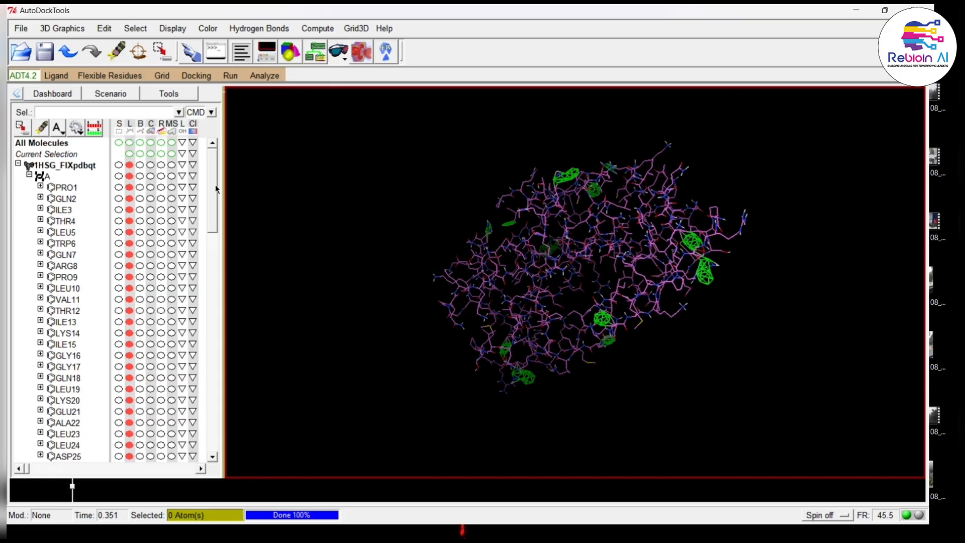
Step: Dismiss the low-battery notice, select residue ARG8 of chain A and inspect its atoms in the structure
{"action": "left_click_drag", "start_coordinate": [216, 185], "coordinate": [215, 207]}
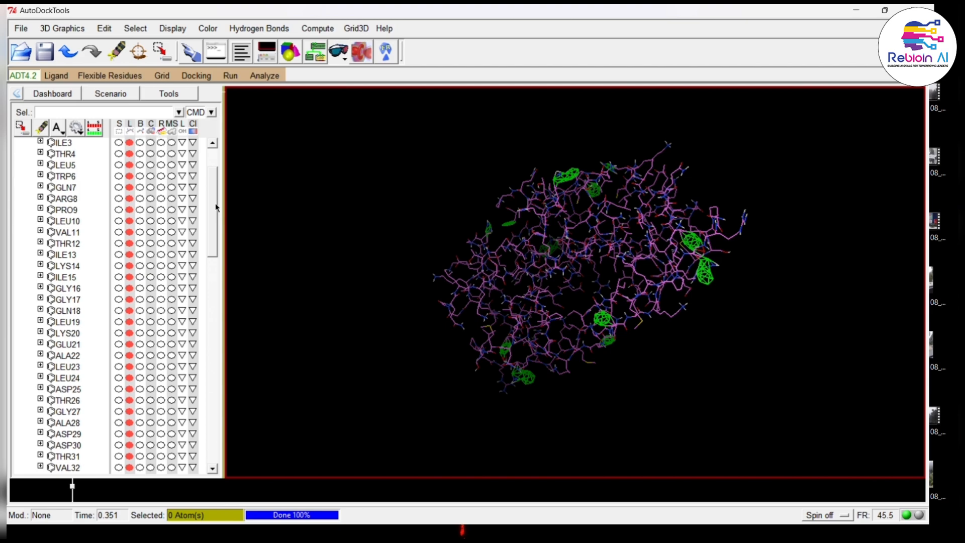
{"action": "left_click_drag", "start_coordinate": [217, 207], "coordinate": [217, 220]}
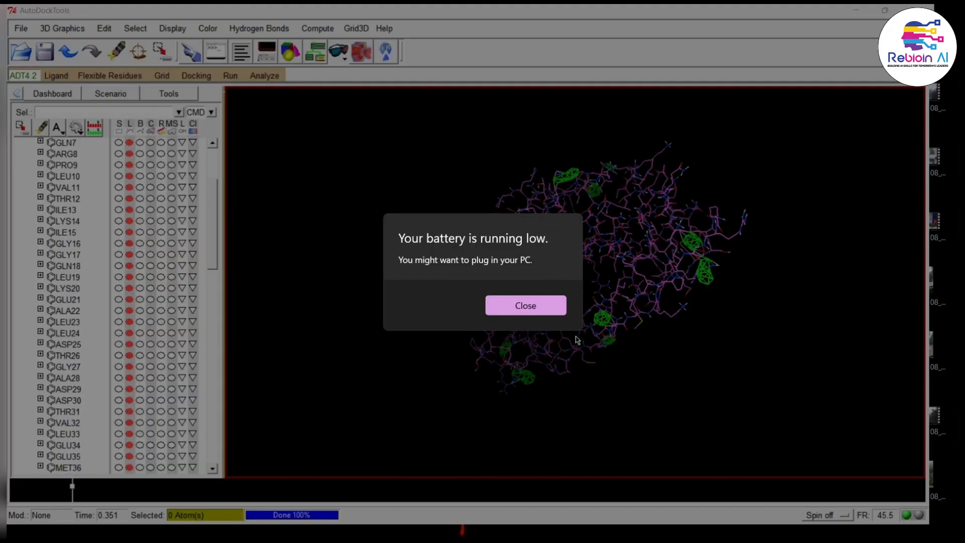
{"action": "left_click", "coordinate": [549, 307]}
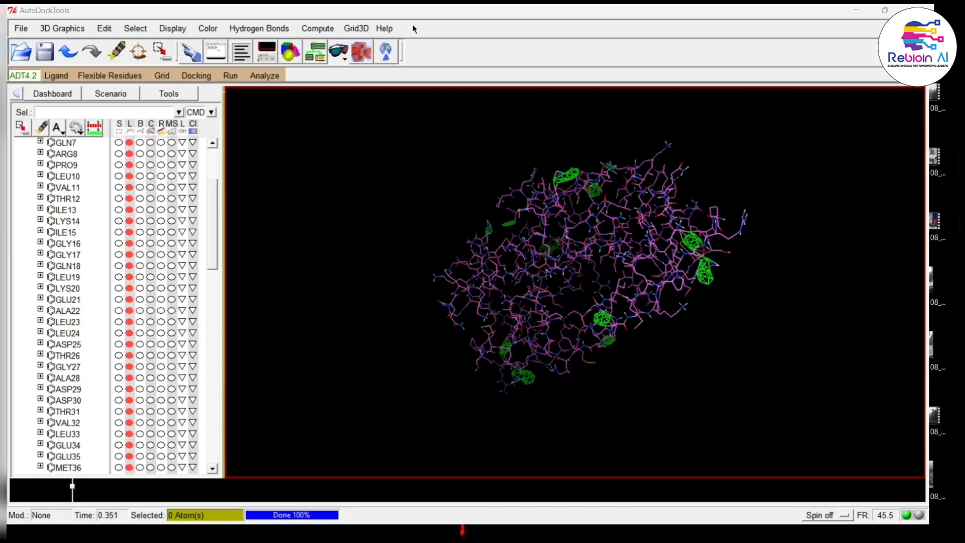
{"action": "left_click", "coordinate": [120, 154]}
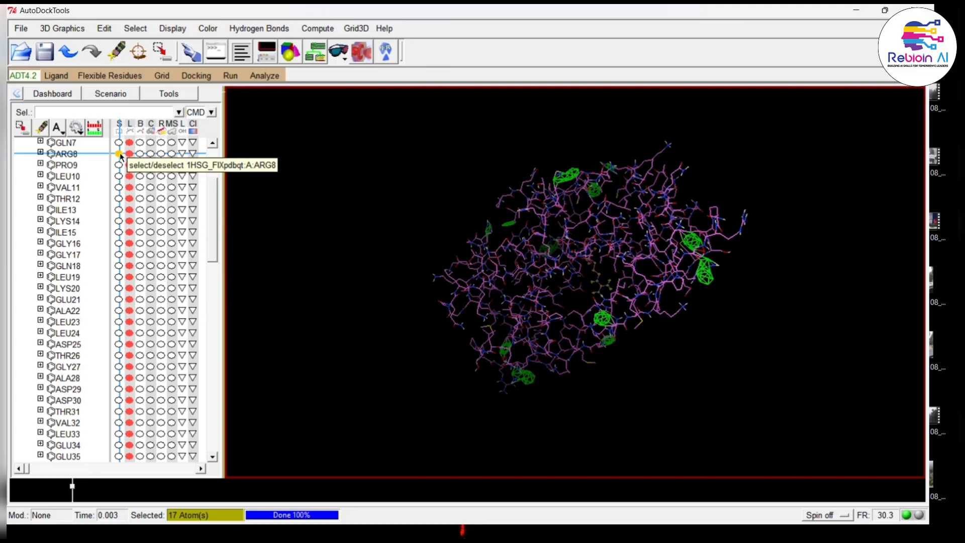
{"action": "left_click_drag", "start_coordinate": [535, 241], "coordinate": [317, 314]}
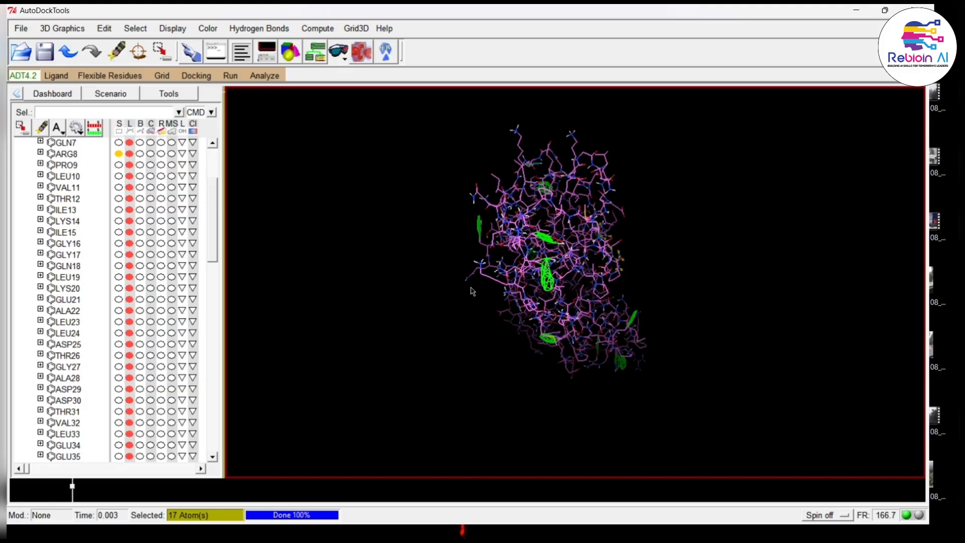
{"action": "scroll", "coordinate": [446, 310], "scroll_direction": "up", "scroll_amount": 6, "text": "ctrl"}
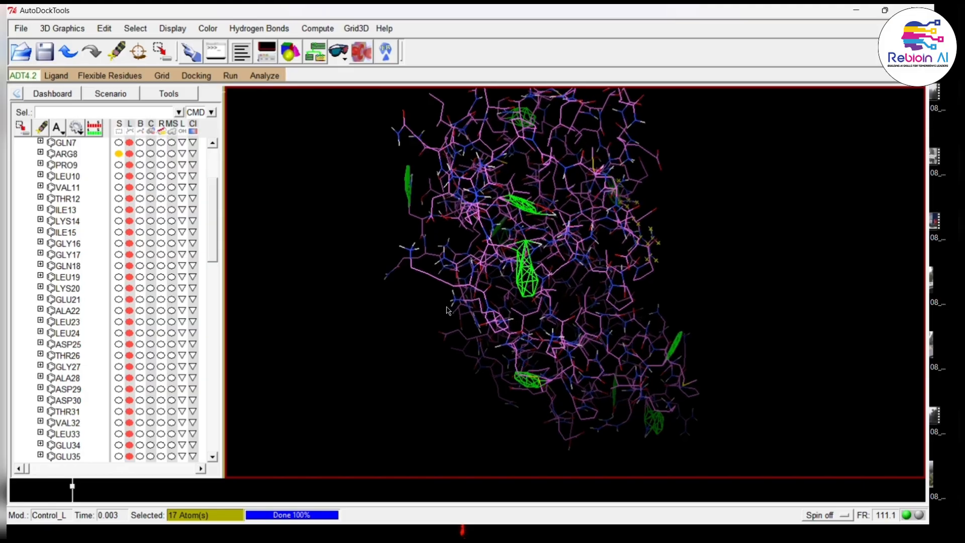
{"action": "middle_click_drag", "start_coordinate": [696, 251], "coordinate": [492, 354]}
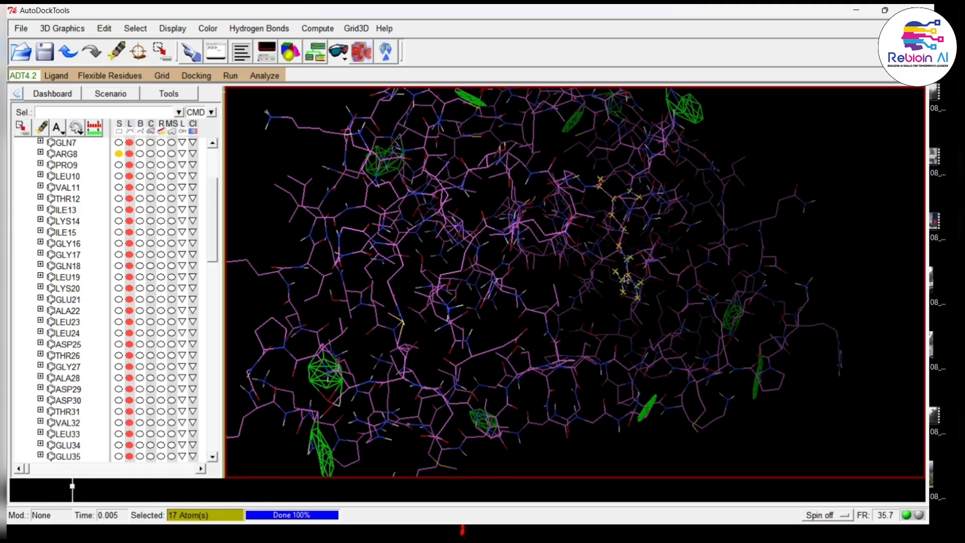
Step: Add residues PRO9, LEU10 and VAL11 of chain A to the selection, leaving THR12 deselected
{"action": "left_click", "coordinate": [118, 166]}
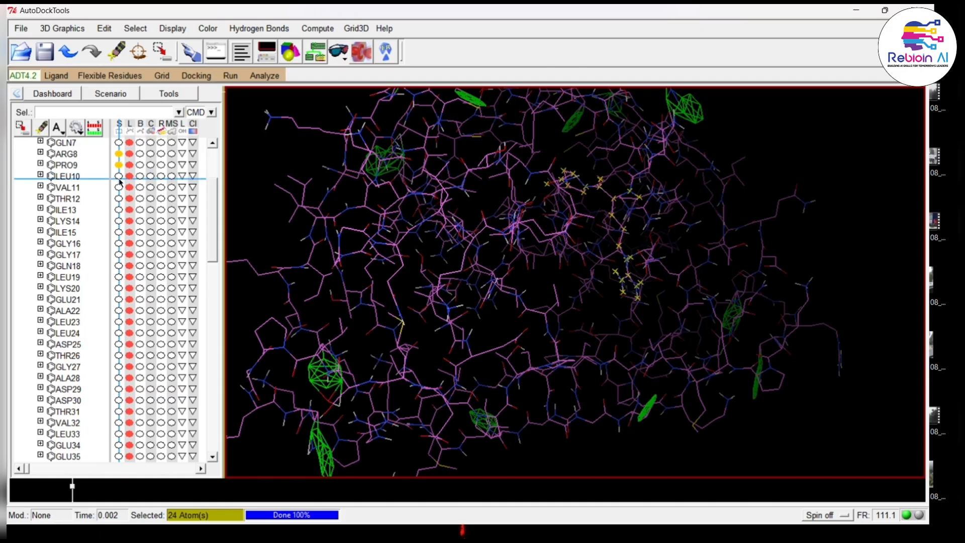
{"action": "left_click", "coordinate": [118, 177]}
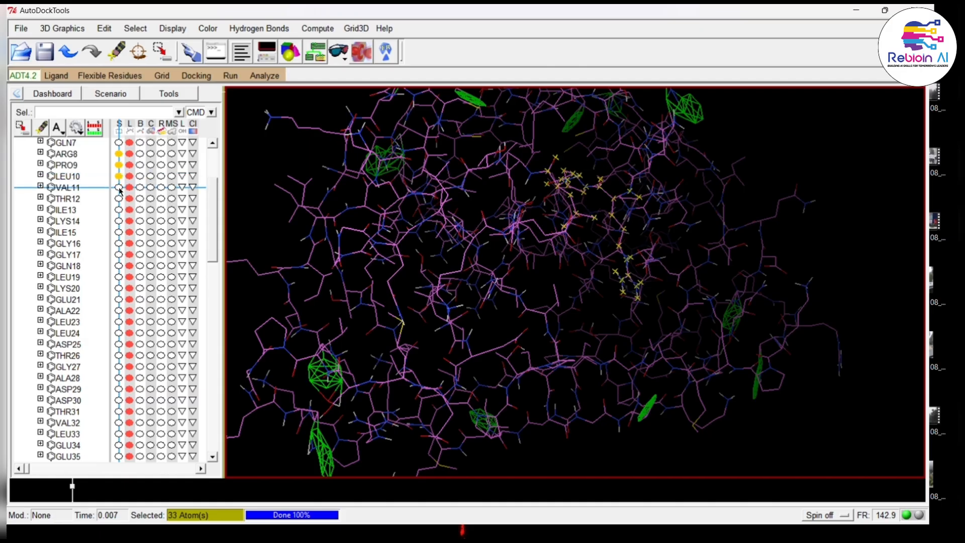
{"action": "left_click", "coordinate": [119, 188]}
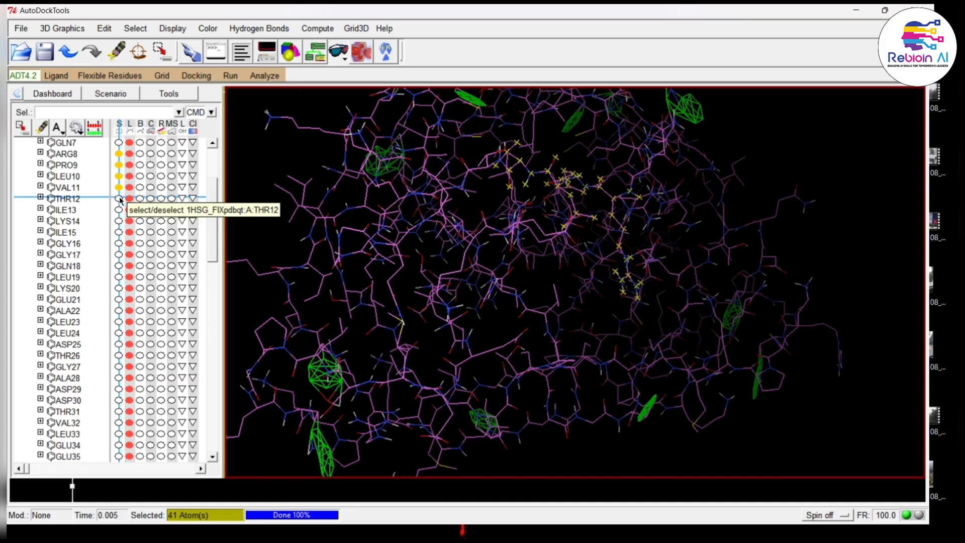
{"action": "left_click", "coordinate": [119, 199]}
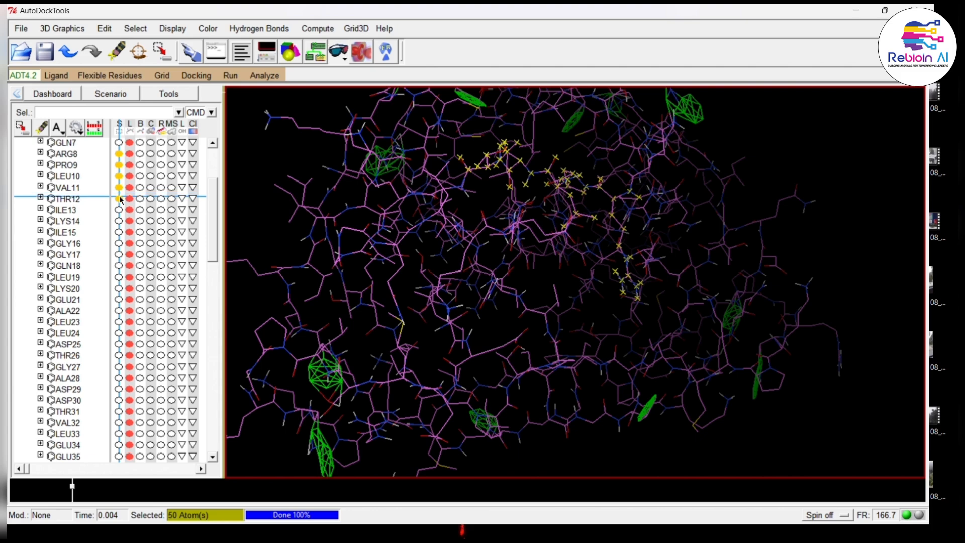
{"action": "left_click", "coordinate": [120, 198]}
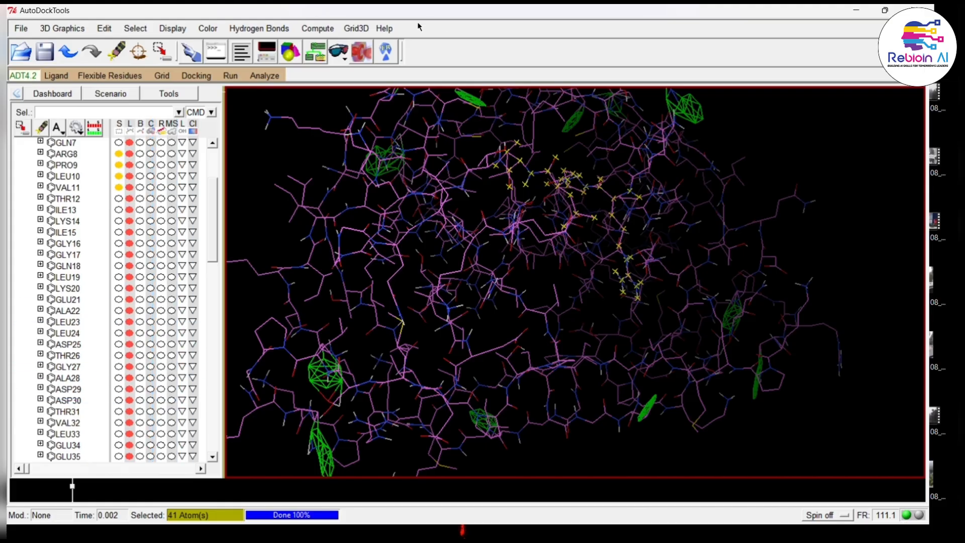
Step: Add chain A residues LEU23, ASP25, GLY27, ALA28, ASP29, ASP30 and VAL32 to the selection
{"action": "left_click", "coordinate": [119, 321]}
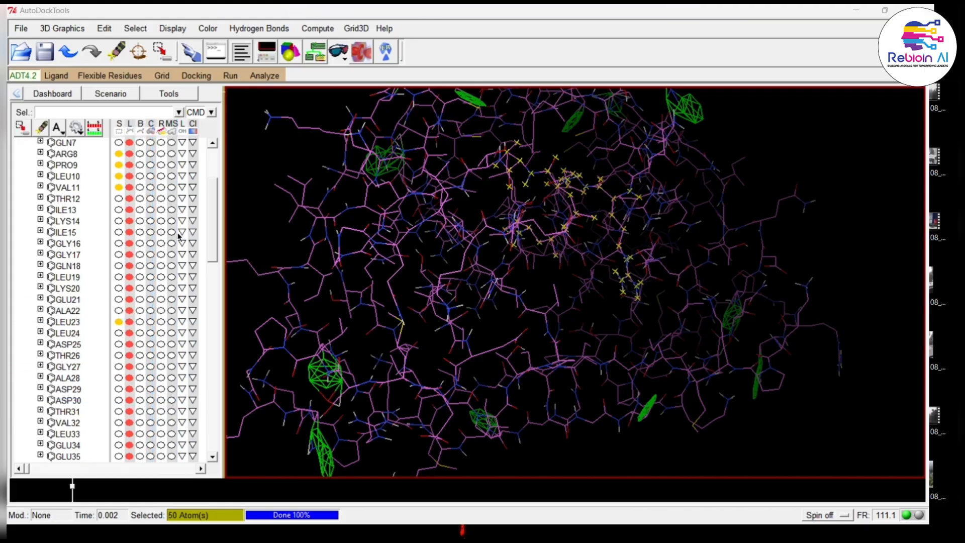
{"action": "left_click", "coordinate": [119, 344]}
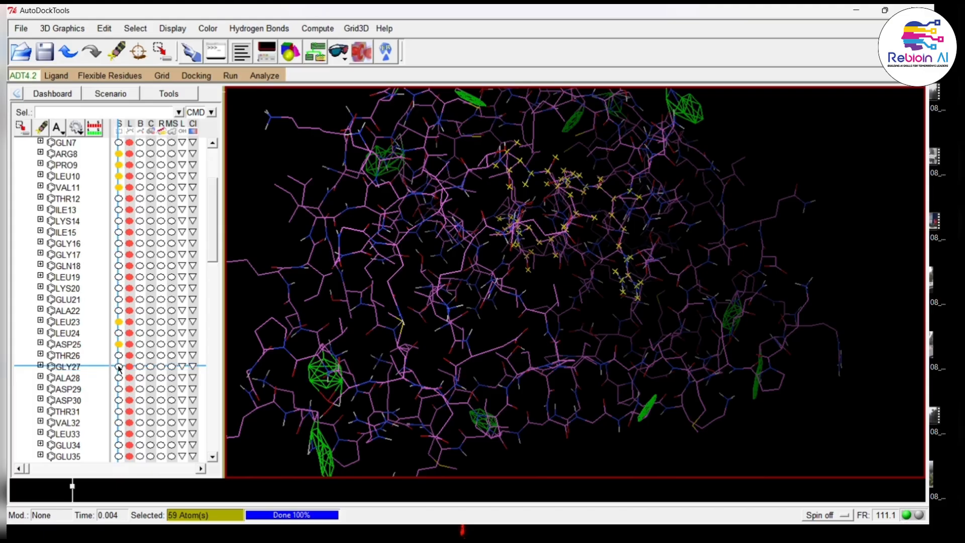
{"action": "left_click", "coordinate": [119, 366]}
{"action": "left_click", "coordinate": [119, 378]}
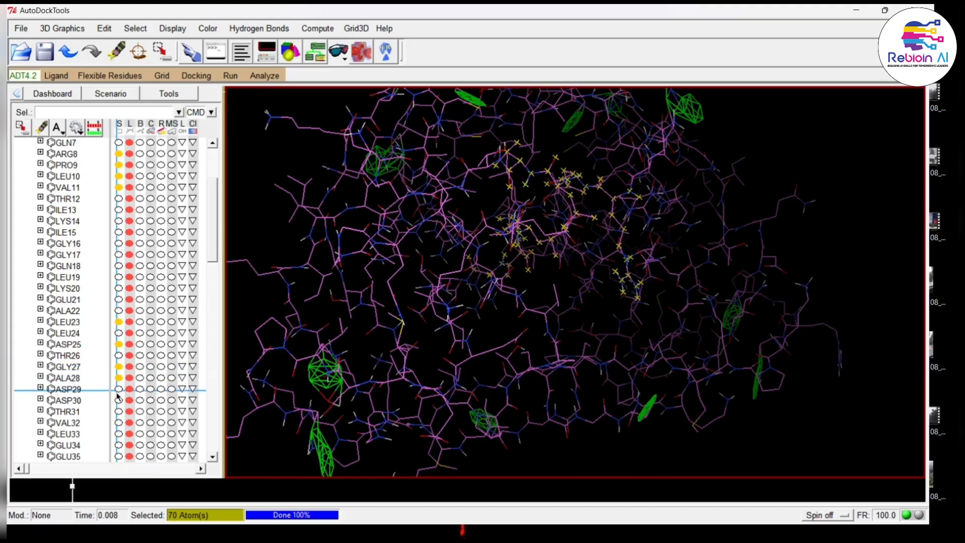
{"action": "left_click", "coordinate": [120, 389]}
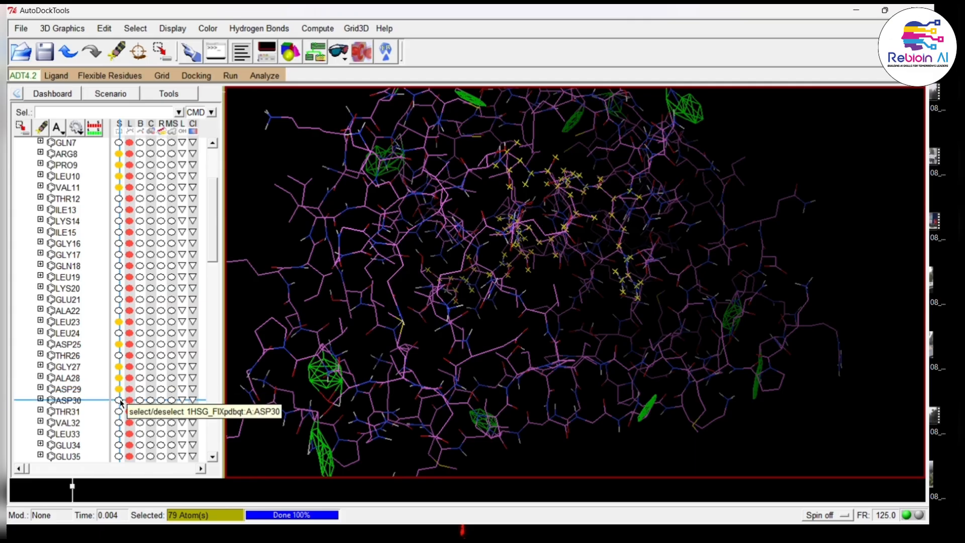
{"action": "left_click", "coordinate": [119, 400]}
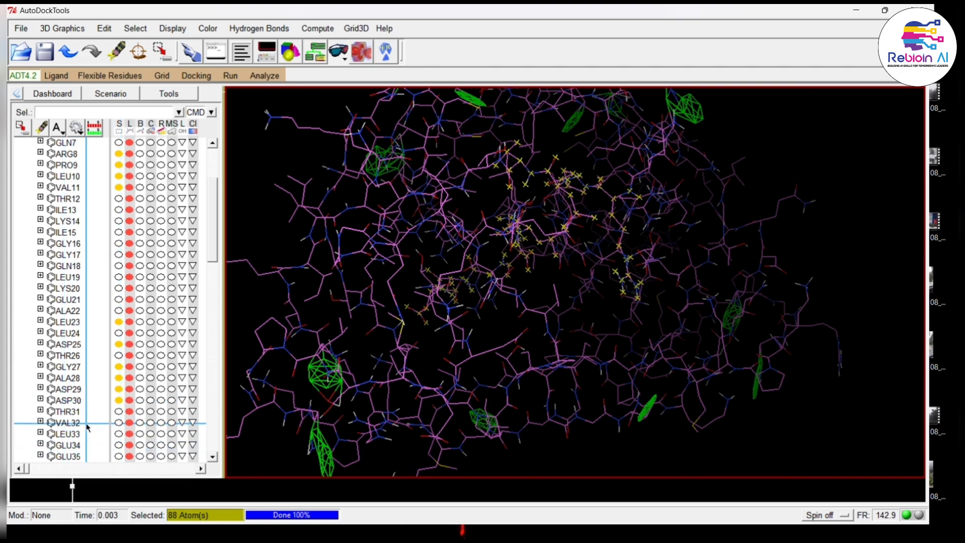
{"action": "left_click", "coordinate": [118, 422]}
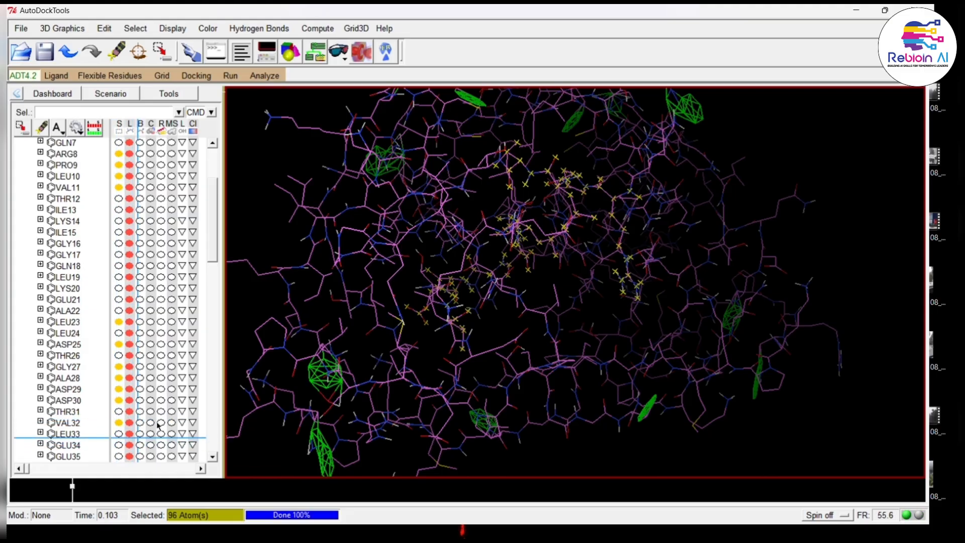
Step: Add chain A residues GLY48 and GLY49 to the selection and check the selected atoms from another angle
{"action": "scroll", "coordinate": [210, 263], "scroll_direction": "down", "scroll_amount": 1}
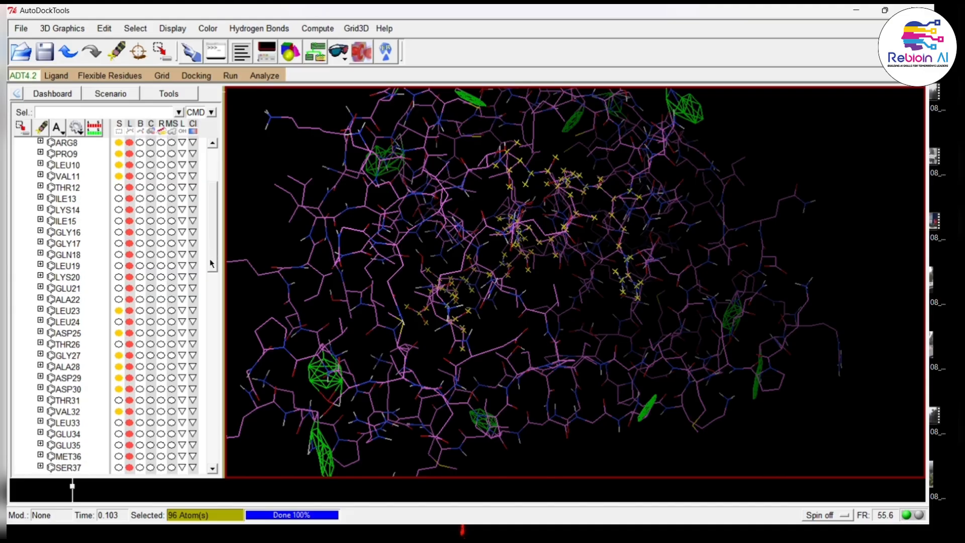
{"action": "left_click_drag", "start_coordinate": [211, 263], "coordinate": [209, 300]}
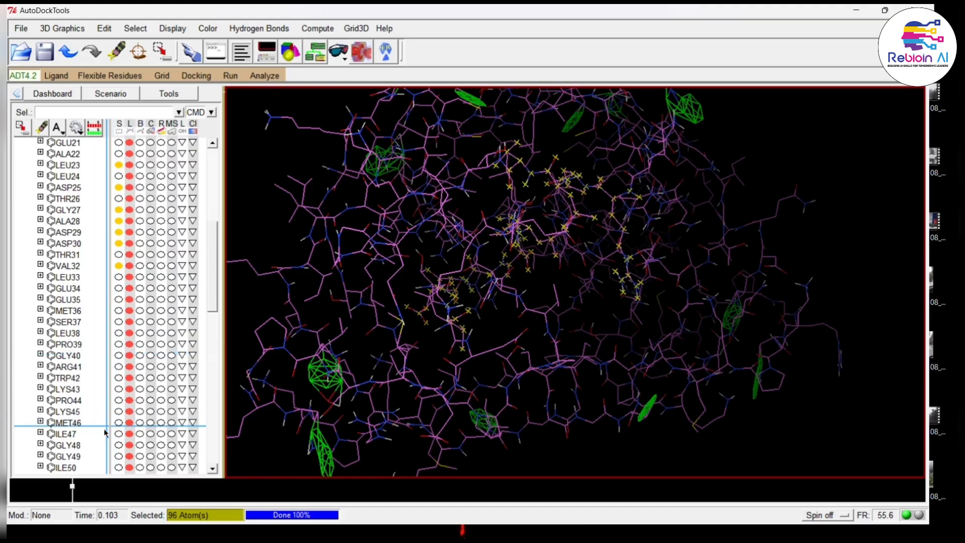
{"action": "left_click", "coordinate": [118, 444]}
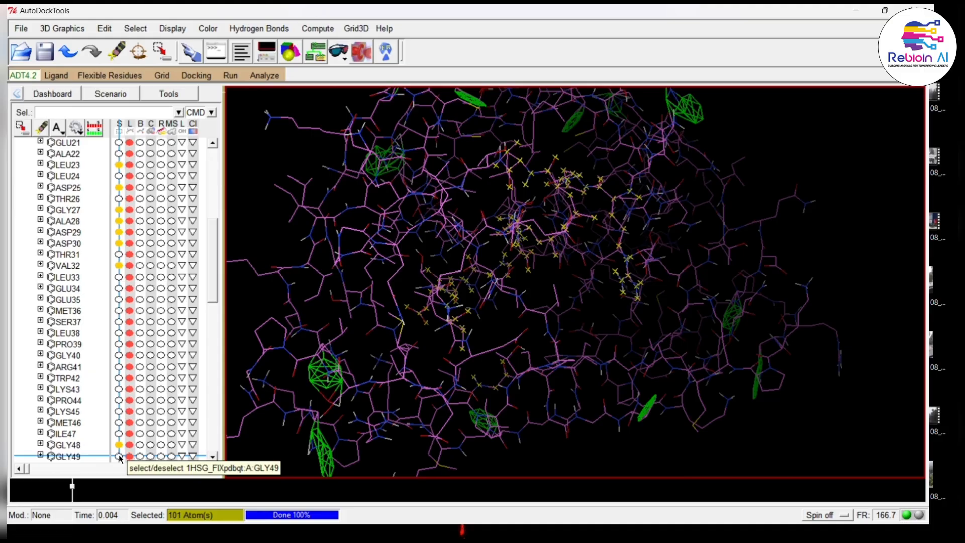
{"action": "left_click", "coordinate": [118, 456]}
{"action": "left_click", "coordinate": [119, 444]}
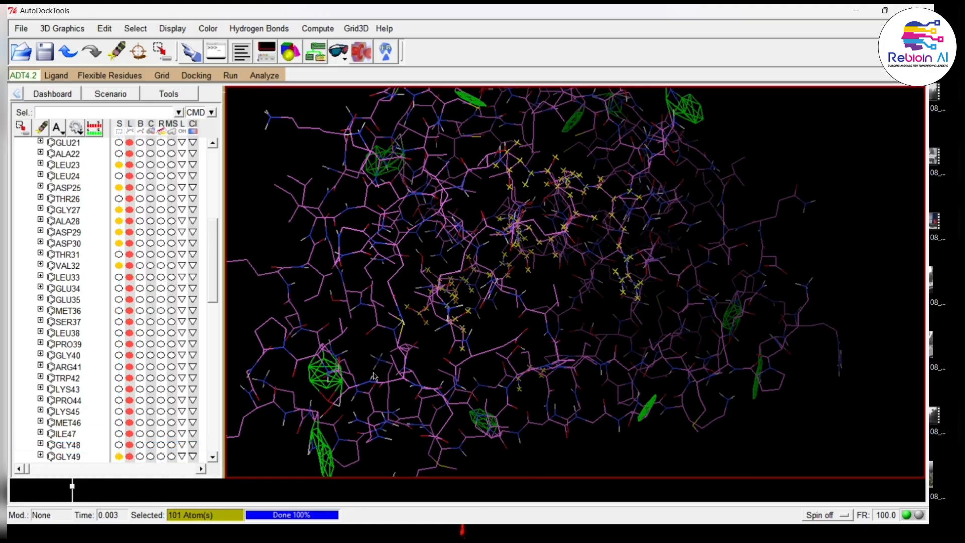
{"action": "left_click_drag", "start_coordinate": [375, 374], "coordinate": [392, 265]}
{"action": "scroll", "coordinate": [390, 261], "scroll_direction": "down", "scroll_amount": 5, "text": "ctrl"}
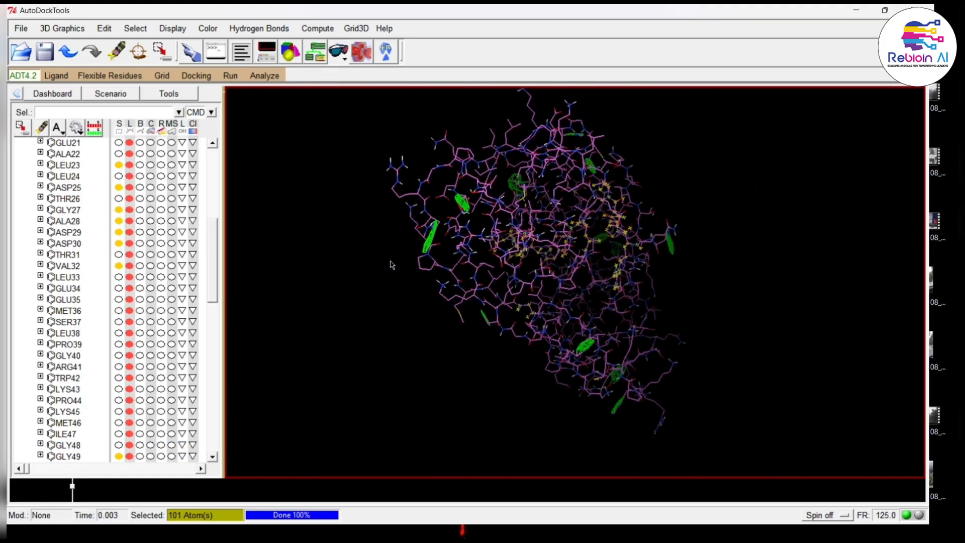
{"action": "left_click_drag", "start_coordinate": [517, 277], "coordinate": [304, 324]}
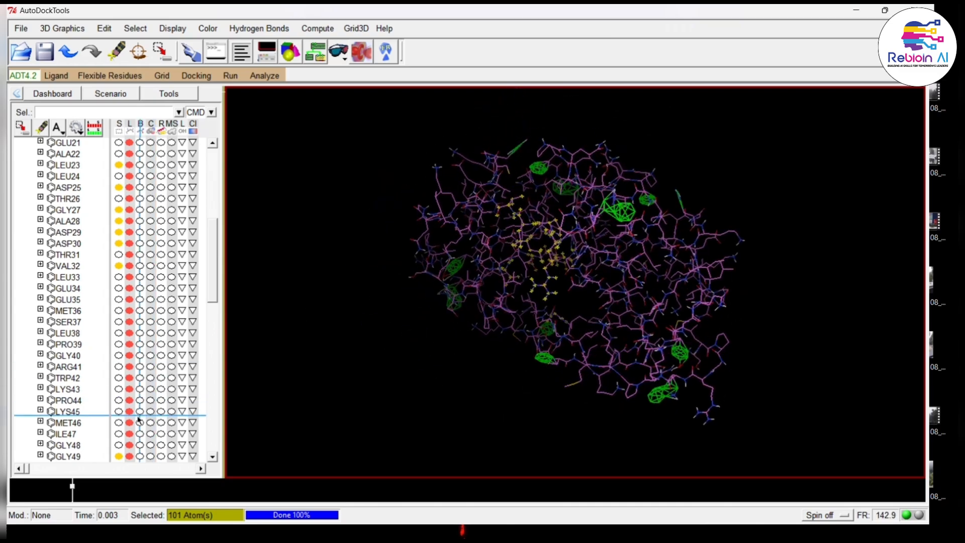
{"action": "left_click", "coordinate": [119, 444]}
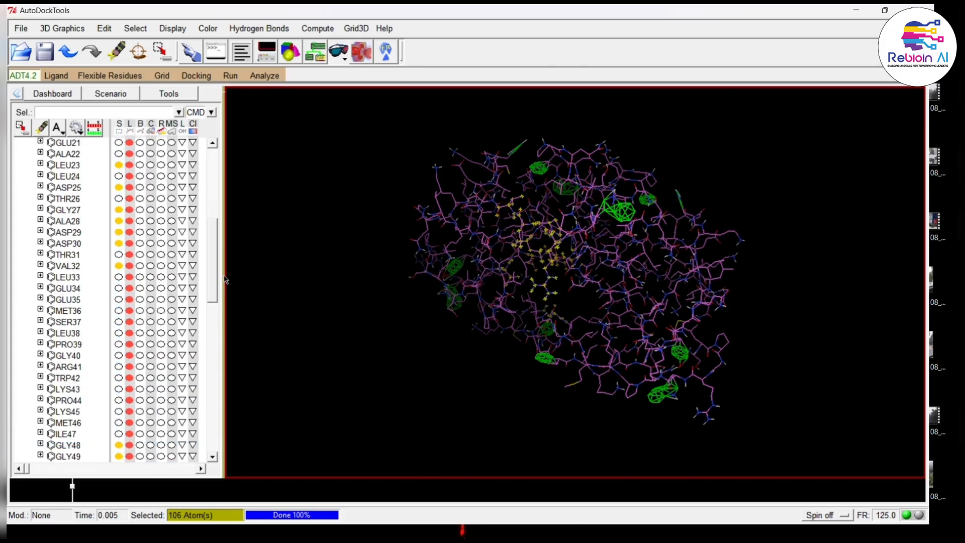
Step: Add residue ILE50 of chain A to the selection, leaving GLY51 deselected
{"action": "left_click_drag", "start_coordinate": [212, 275], "coordinate": [209, 320]}
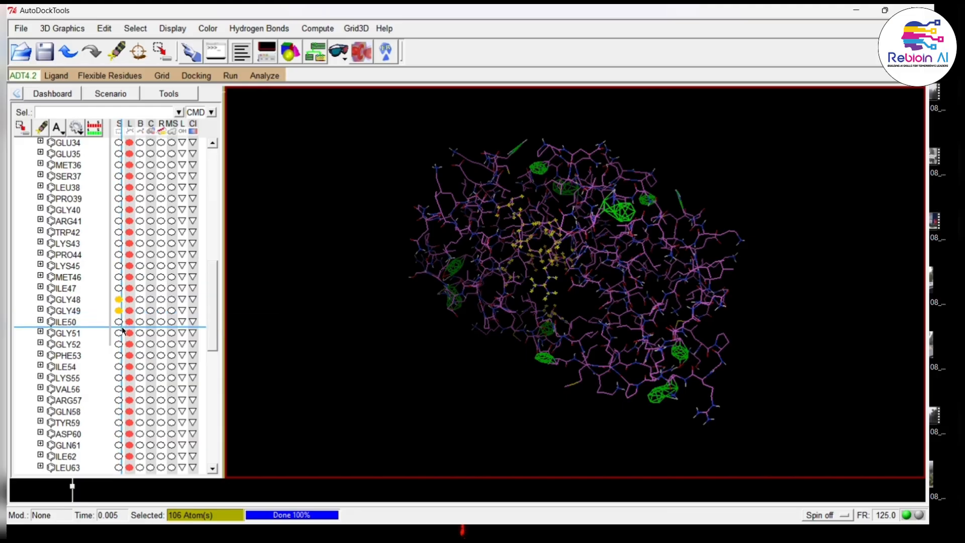
{"action": "left_click_drag", "start_coordinate": [109, 320], "coordinate": [119, 322]}
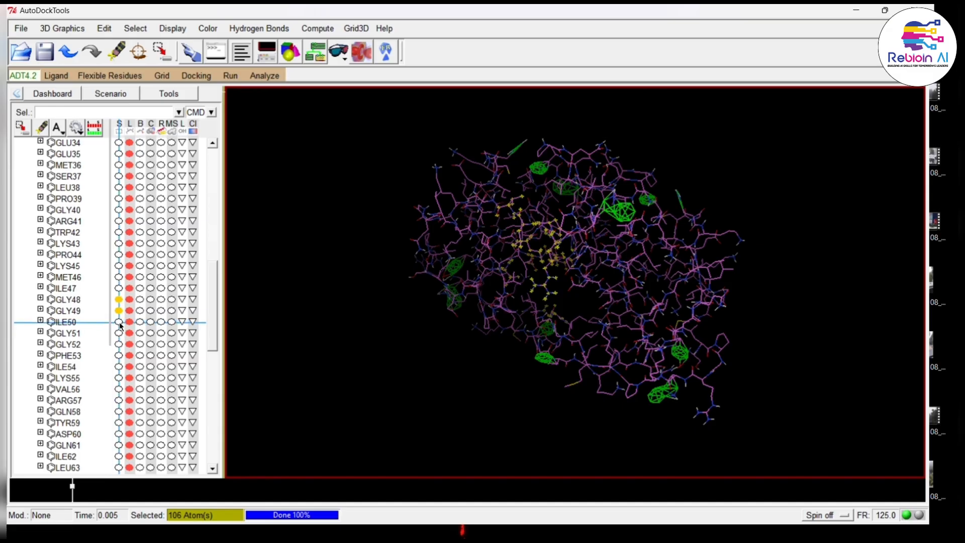
{"action": "left_click", "coordinate": [119, 322]}
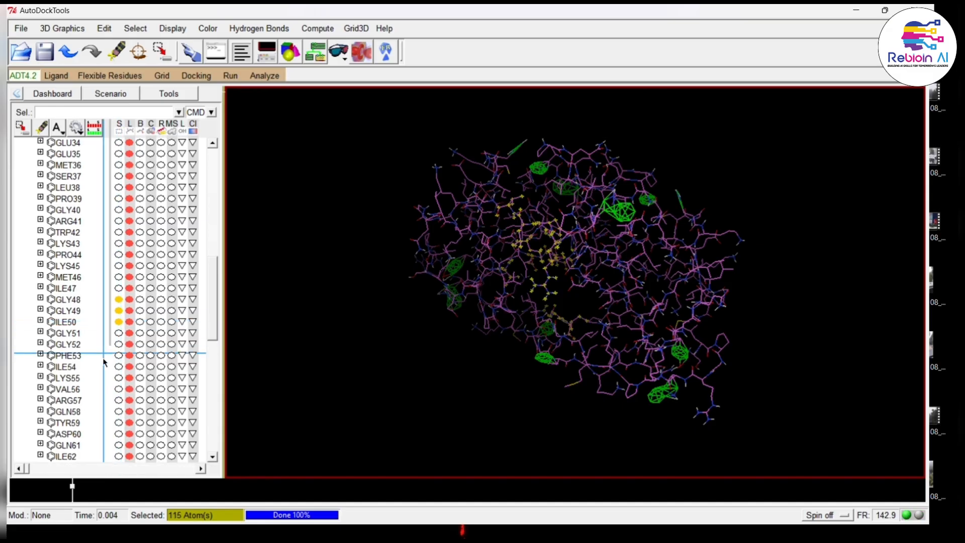
{"action": "left_click", "coordinate": [118, 332]}
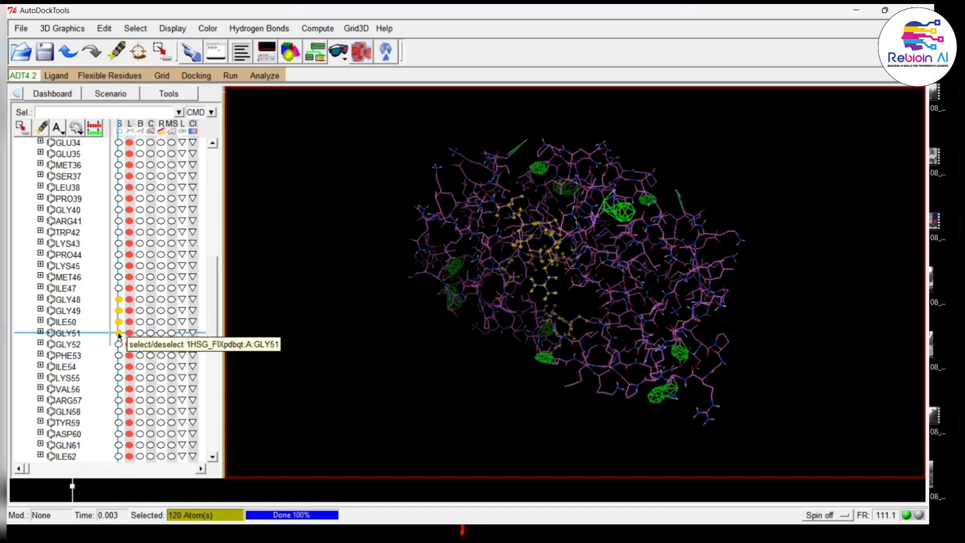
{"action": "left_click", "coordinate": [119, 333]}
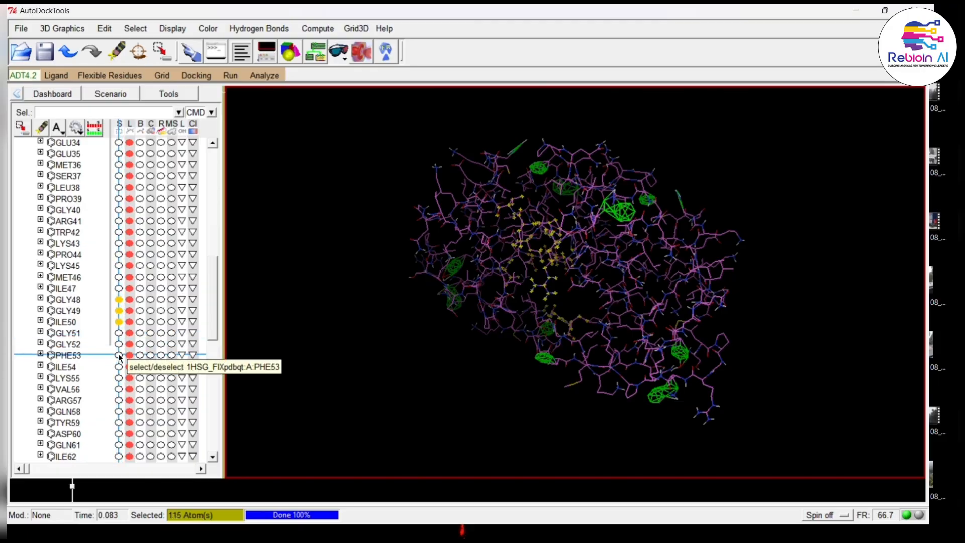
Step: Add chain A residues PHE53 and VAL82 to the selection
{"action": "left_click", "coordinate": [118, 355]}
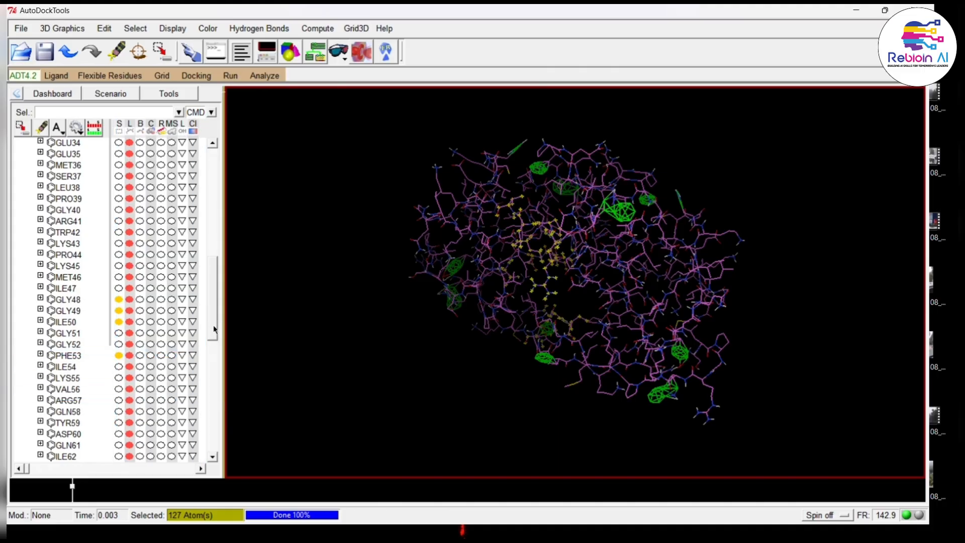
{"action": "left_click_drag", "start_coordinate": [213, 329], "coordinate": [213, 358]}
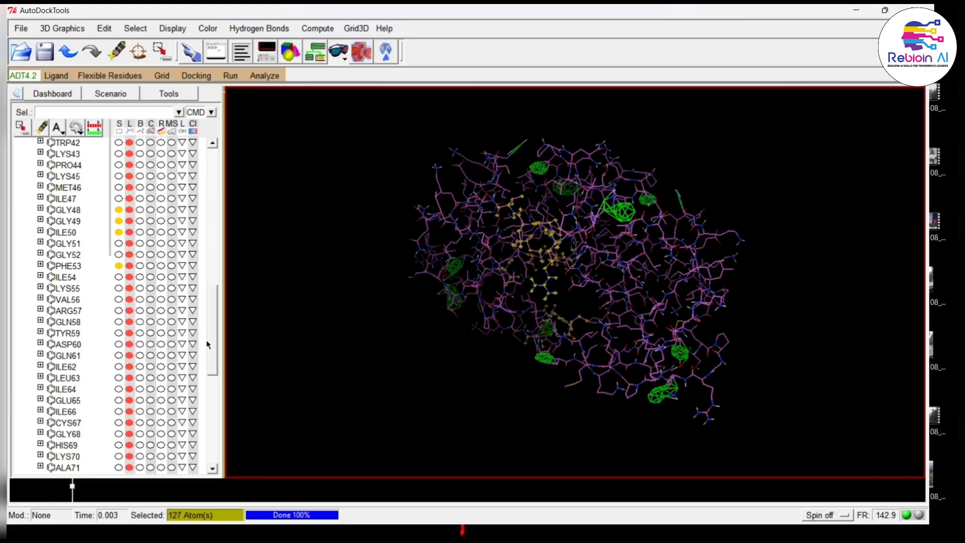
{"action": "left_click_drag", "start_coordinate": [214, 346], "coordinate": [213, 364]}
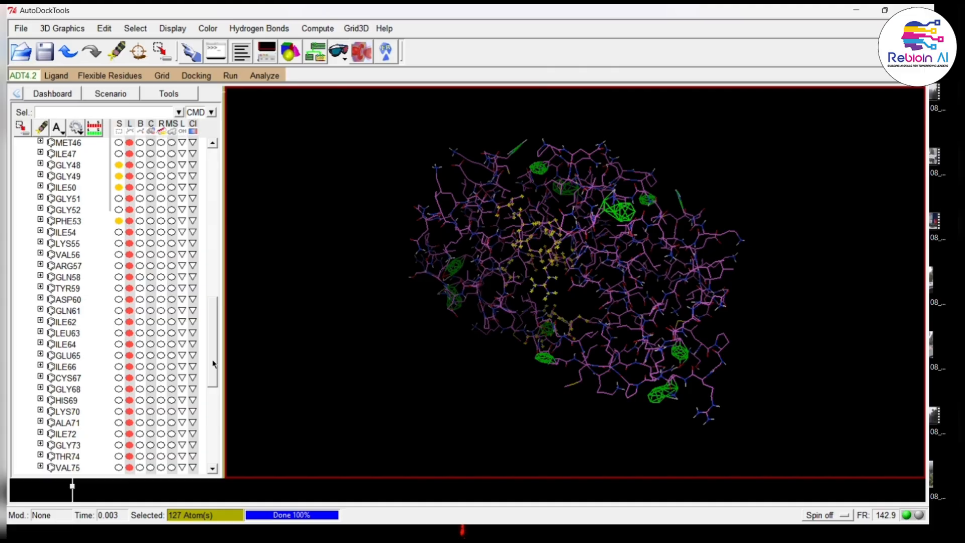
{"action": "left_click_drag", "start_coordinate": [213, 363], "coordinate": [204, 379]}
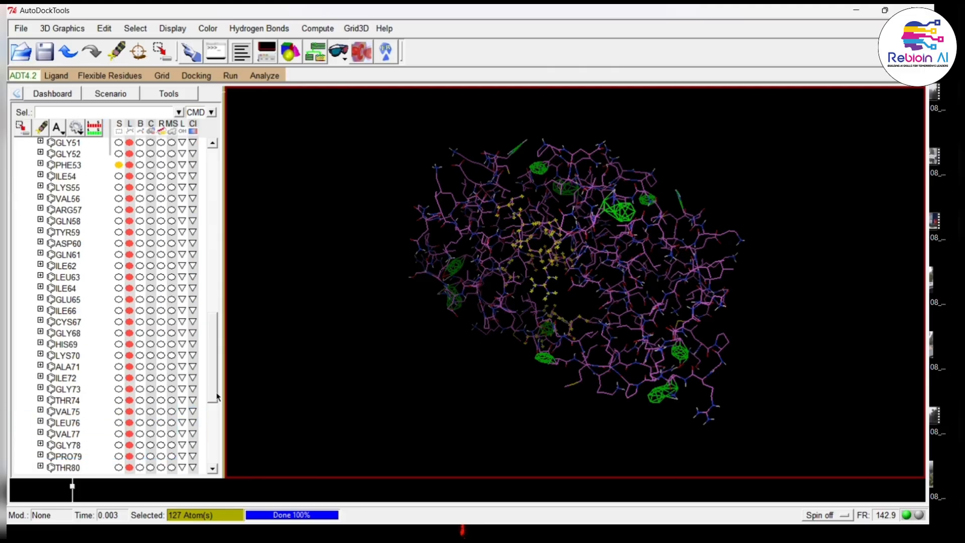
{"action": "scroll", "coordinate": [217, 393], "scroll_direction": "up", "scroll_amount": 1}
{"action": "left_click_drag", "start_coordinate": [216, 390], "coordinate": [216, 399]}
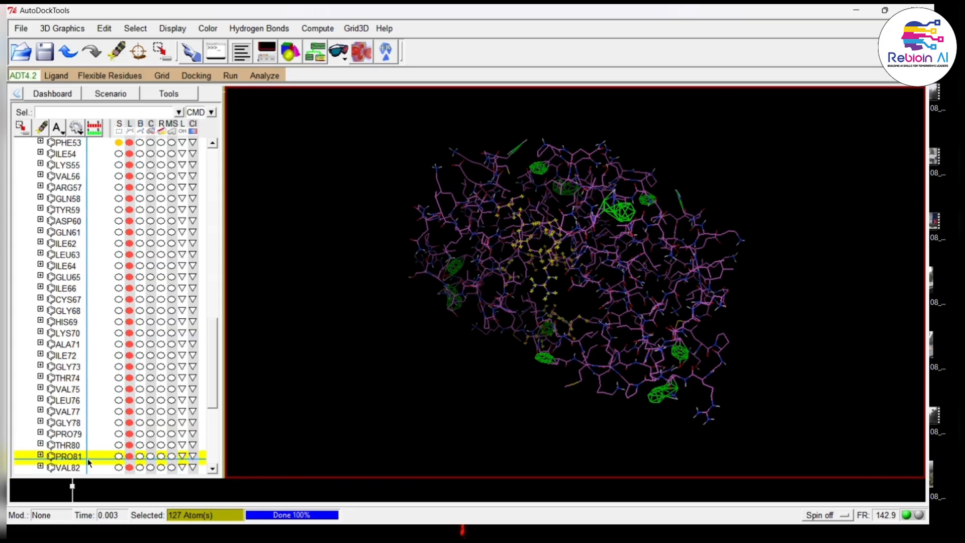
{"action": "left_click", "coordinate": [117, 468]}
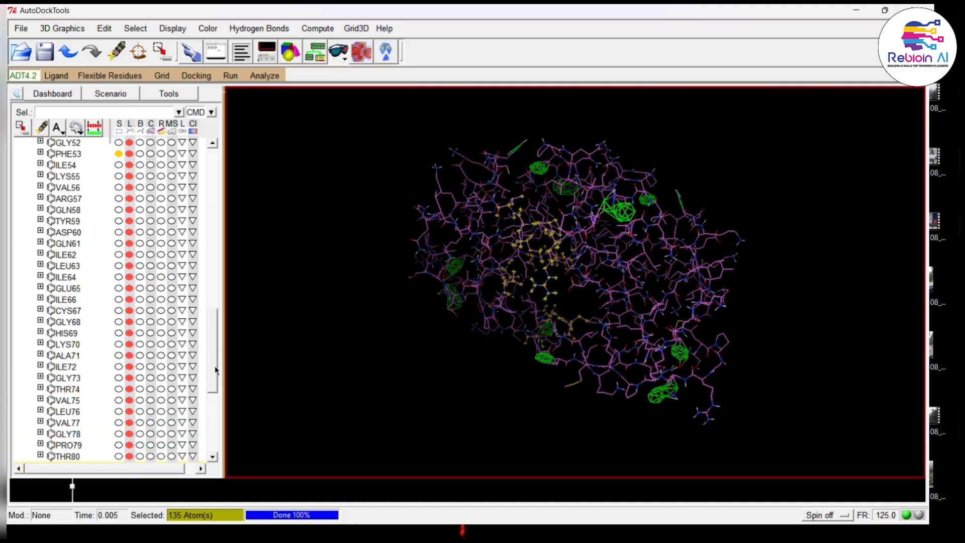
Step: Add chain A residues PRO81 and ILE84 to the selection, leaving ASN83 deselected
{"action": "scroll", "coordinate": [215, 381], "scroll_direction": "down", "scroll_amount": 3}
{"action": "scroll", "coordinate": [213, 381], "scroll_direction": "down", "scroll_amount": 1}
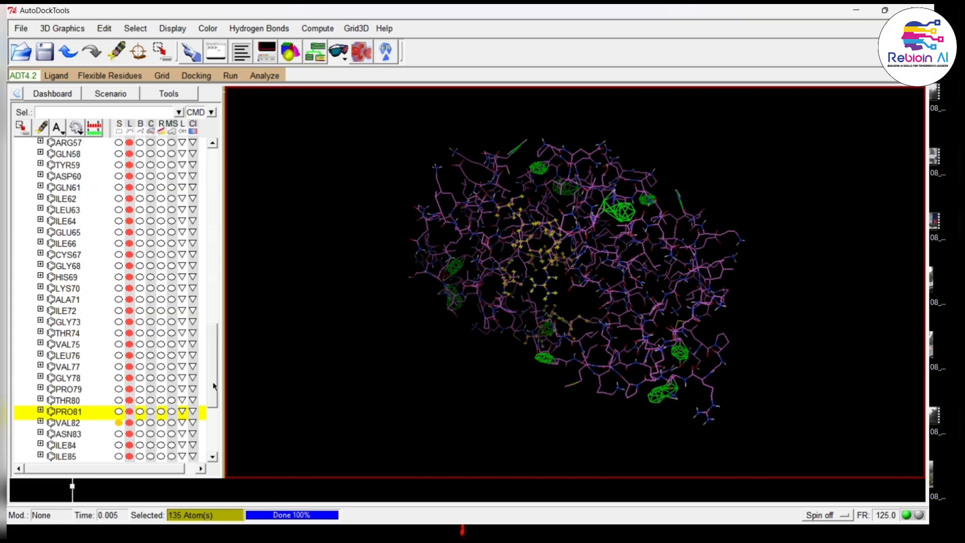
{"action": "left_click", "coordinate": [118, 410]}
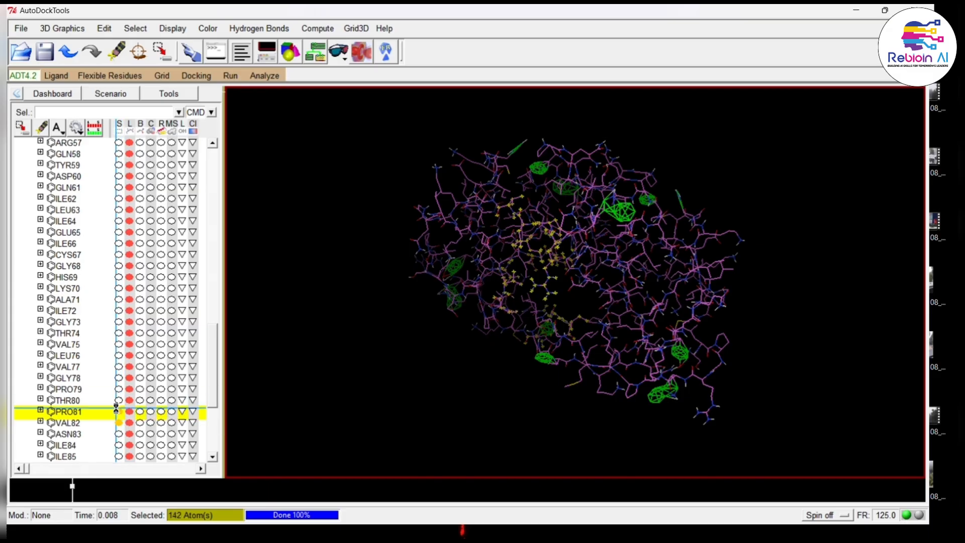
{"action": "left_click", "coordinate": [119, 444]}
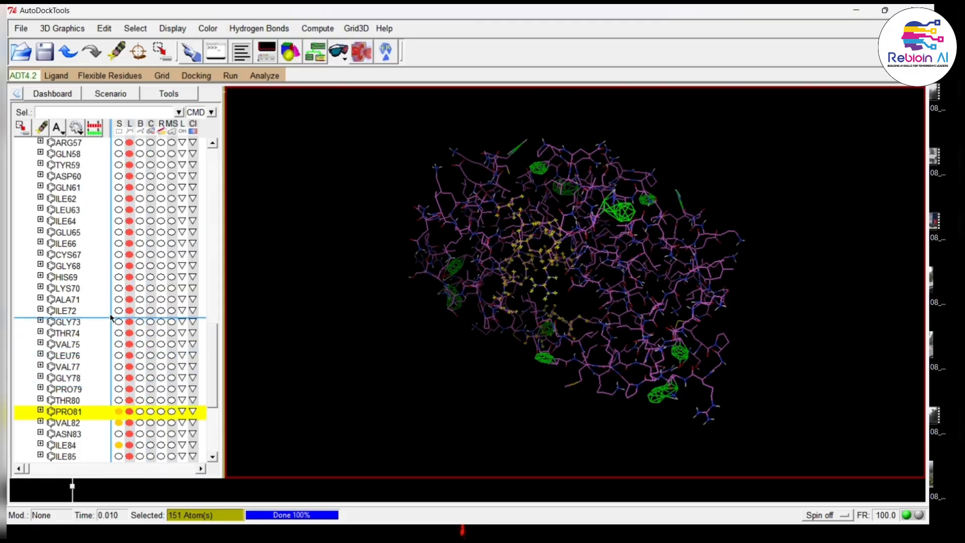
{"action": "left_click_drag", "start_coordinate": [213, 352], "coordinate": [211, 324]}
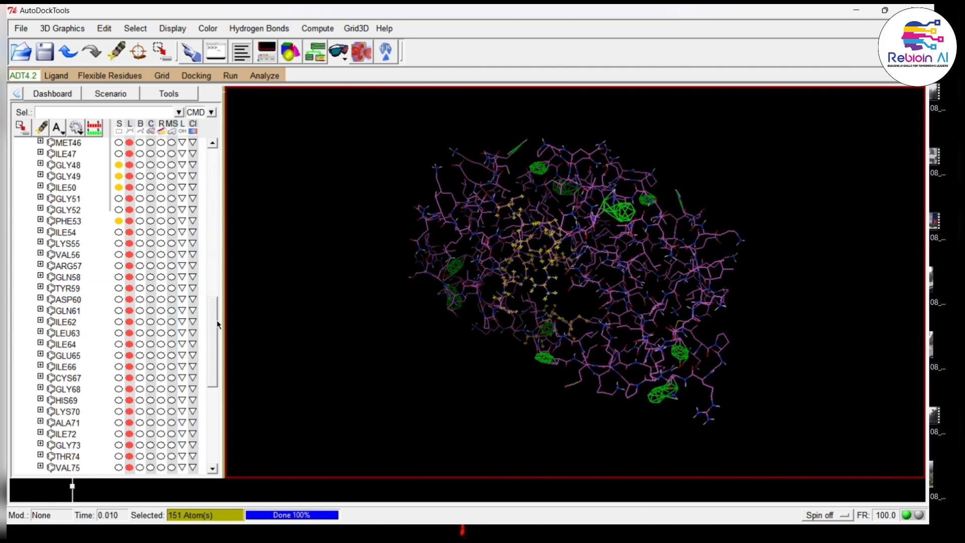
{"action": "left_click_drag", "start_coordinate": [217, 324], "coordinate": [216, 453]}
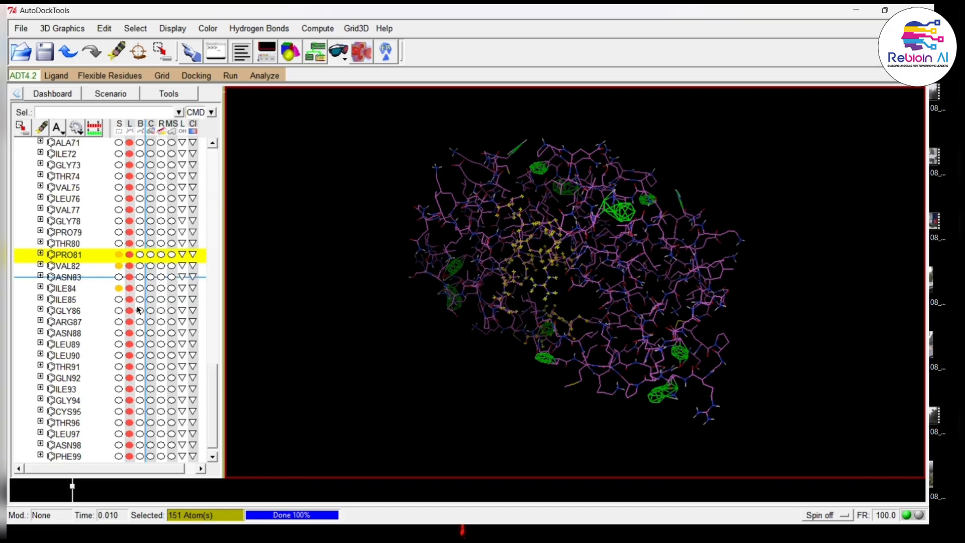
{"action": "left_click", "coordinate": [201, 469]}
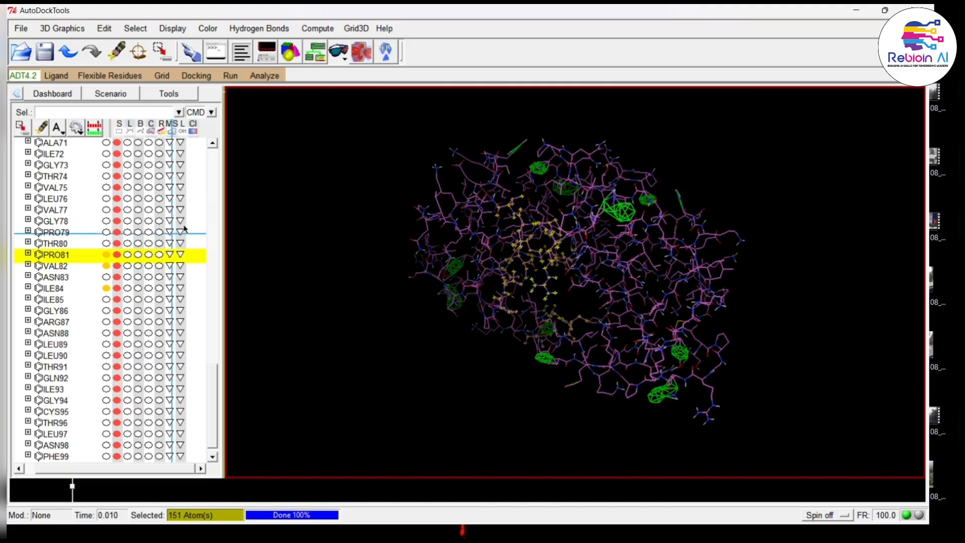
{"action": "left_click", "coordinate": [212, 113]}
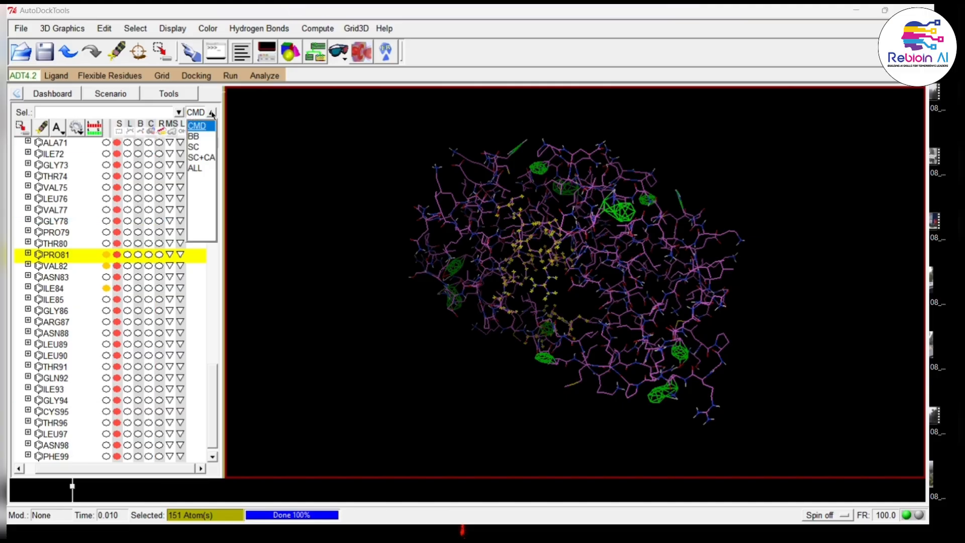
{"action": "left_click", "coordinate": [212, 113]}
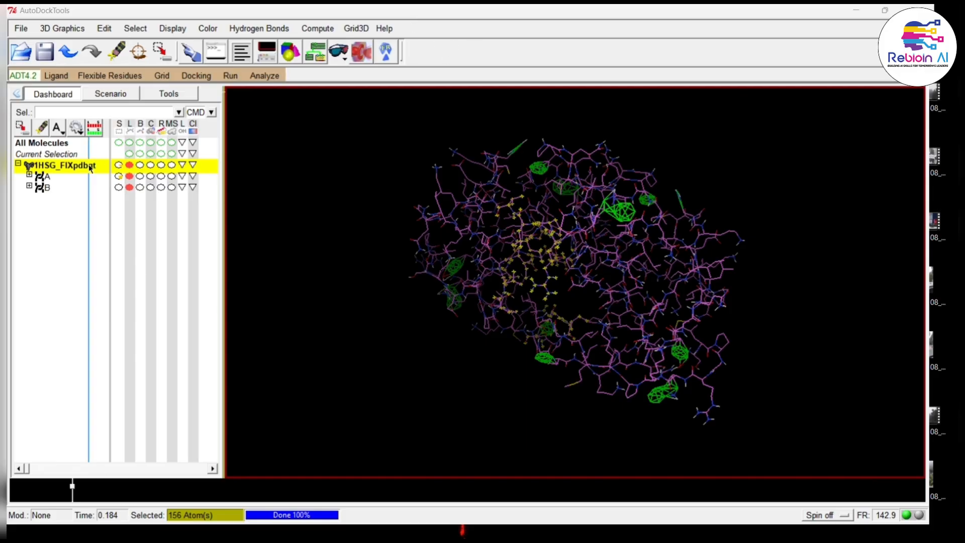
Step: Expand chain B's residue list and try to select its ARG8 residue
{"action": "left_click", "coordinate": [50, 190]}
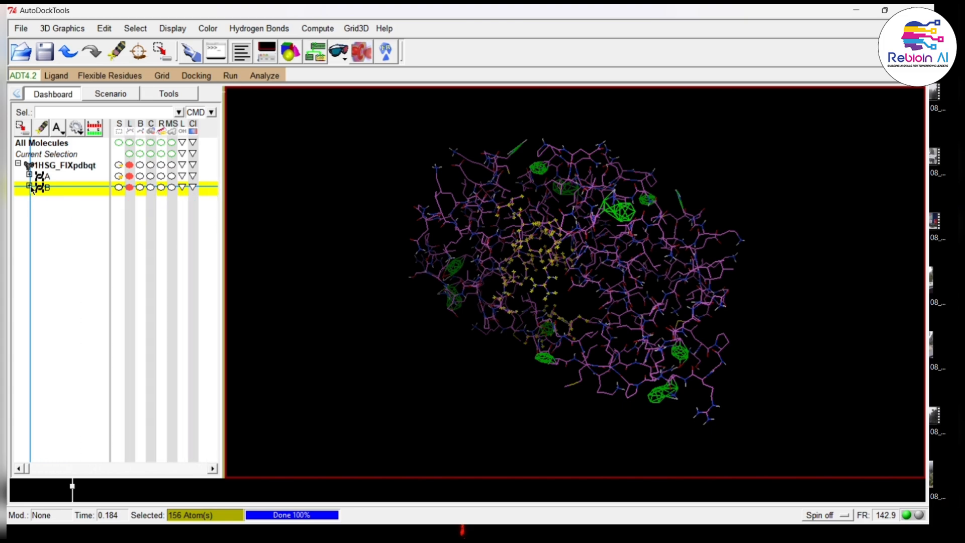
{"action": "left_click", "coordinate": [30, 186]}
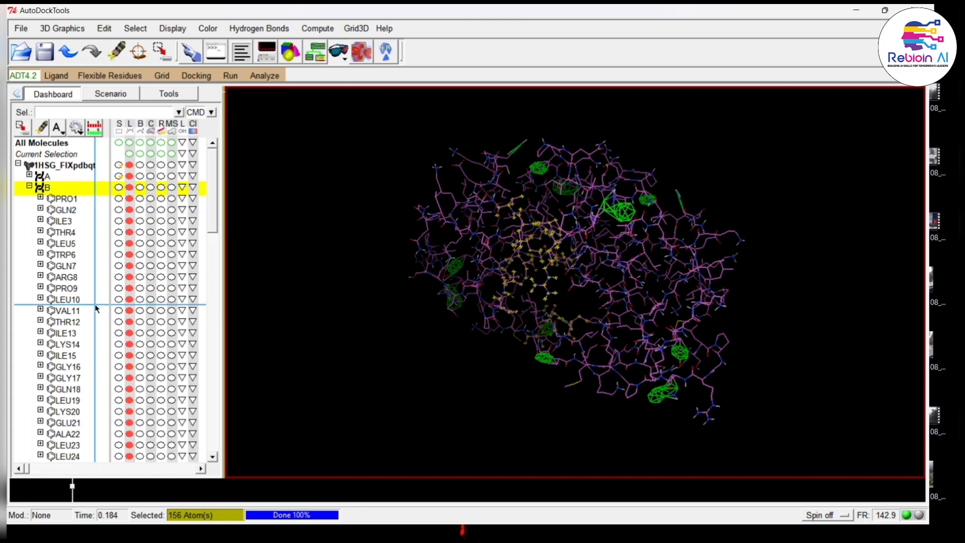
{"action": "scroll", "coordinate": [219, 224], "scroll_direction": "down", "scroll_amount": 3}
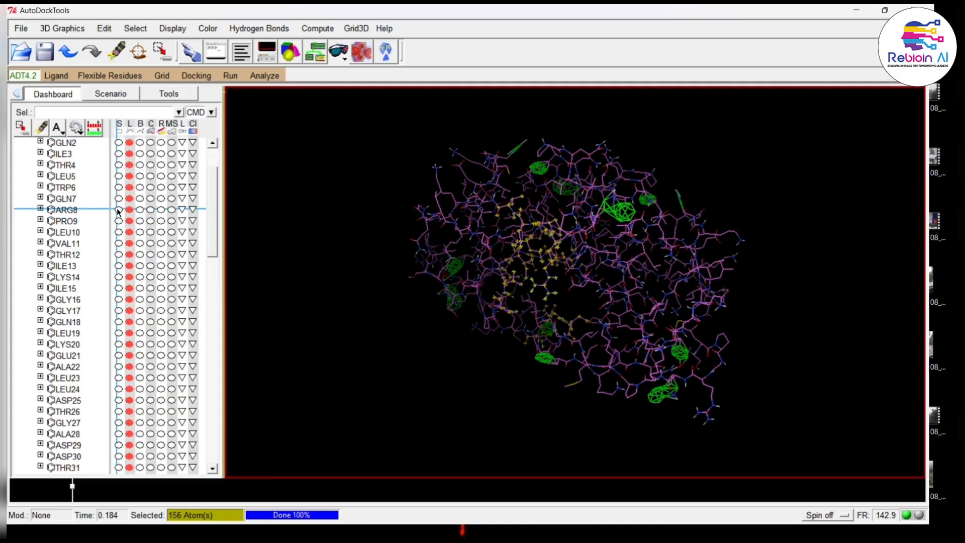
{"action": "left_click", "coordinate": [118, 210]}
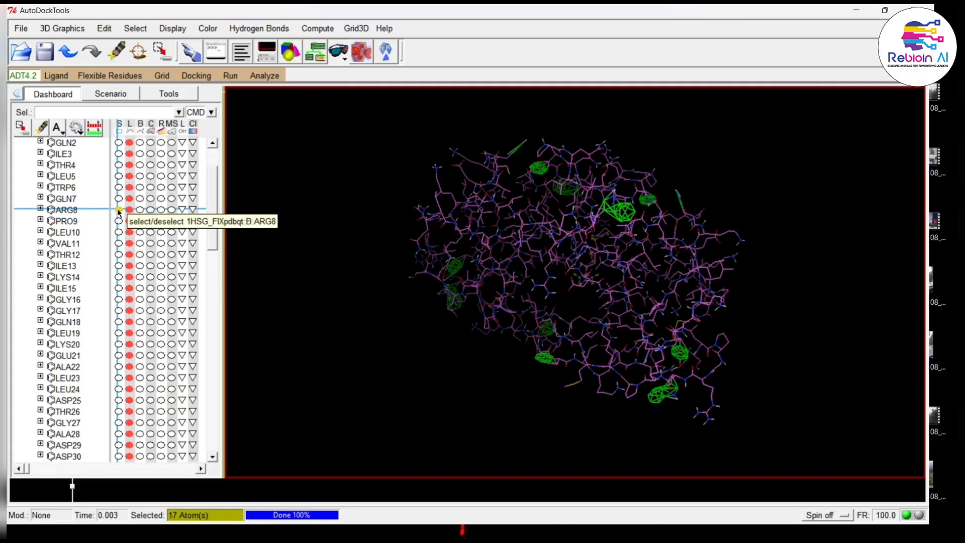
{"action": "left_click", "coordinate": [118, 210]}
{"action": "left_click", "coordinate": [117, 210]}
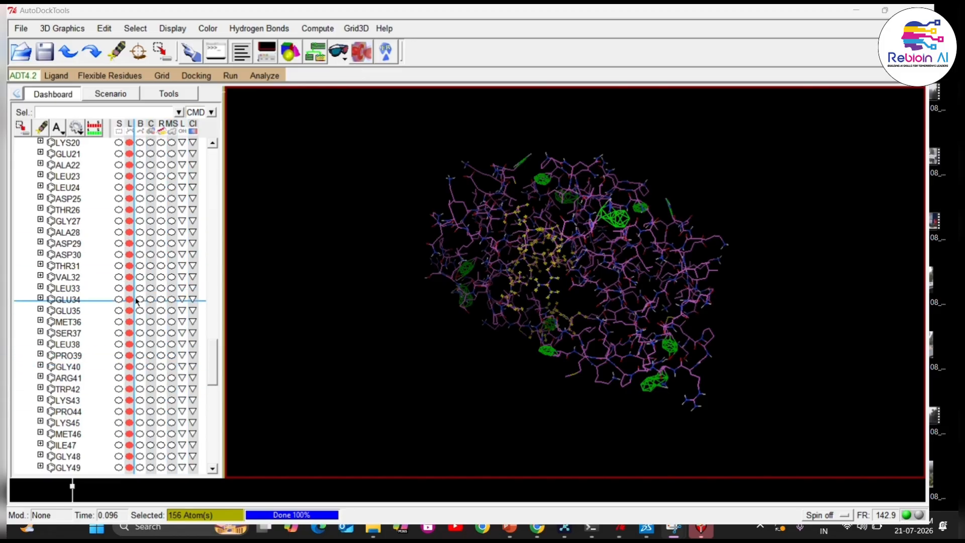
Step: Try selecting chain B residues ALA28, ASP29, VAL32 and THR31 one by one, and undo these selection changes
{"action": "left_click", "coordinate": [118, 232]}
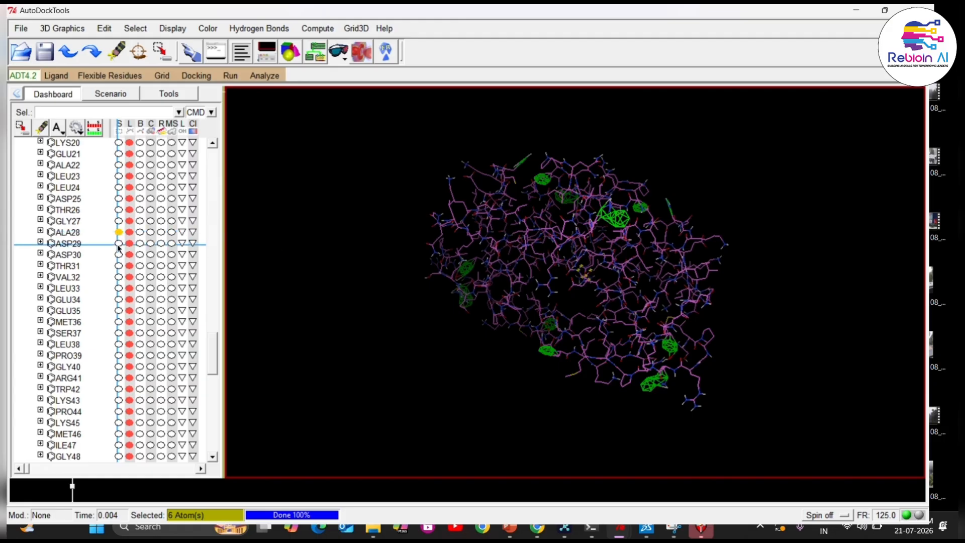
{"action": "left_click", "coordinate": [118, 244]}
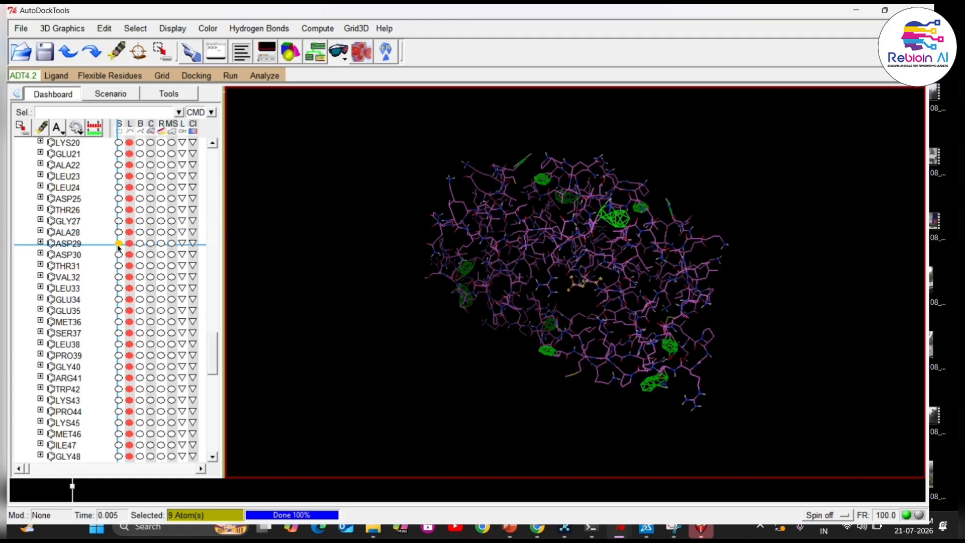
{"action": "left_click", "coordinate": [118, 277]}
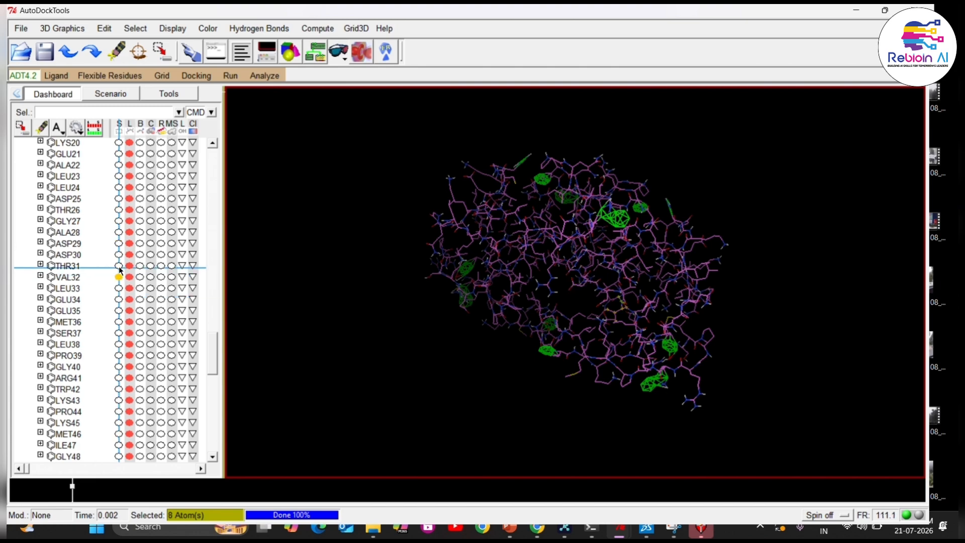
{"action": "left_click", "coordinate": [119, 265]}
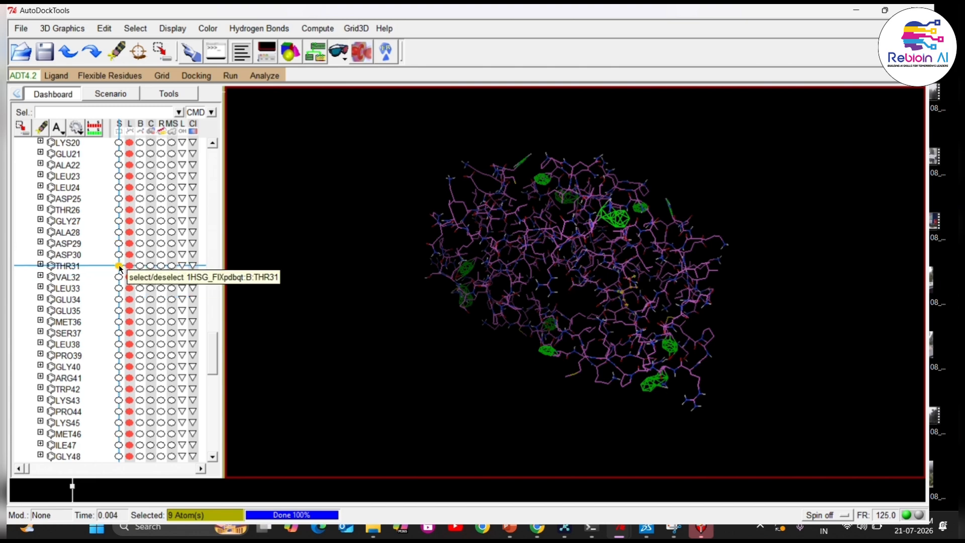
{"action": "left_click_drag", "start_coordinate": [518, 326], "coordinate": [609, 269]}
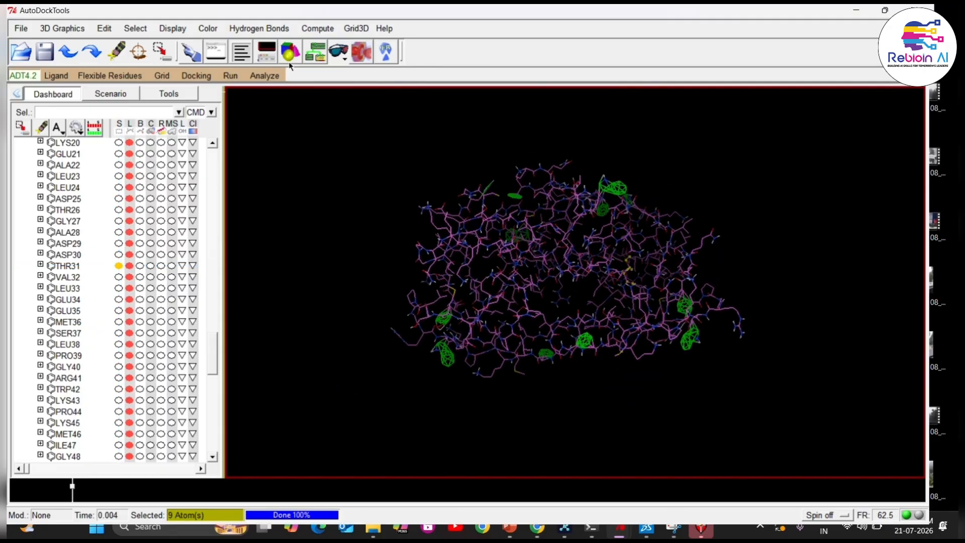
{"action": "left_click", "coordinate": [74, 52]}
{"action": "left_click", "coordinate": [73, 52]}
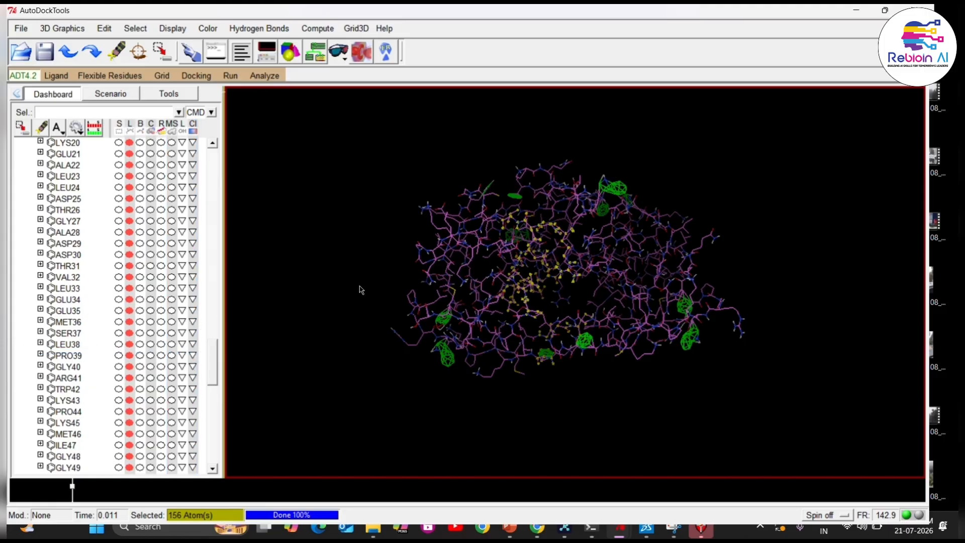
Step: Try selecting chain B residues ARG87, GLY86 and VAL82 one by one and locate each in the structure
{"action": "left_click_drag", "start_coordinate": [217, 368], "coordinate": [207, 471]}
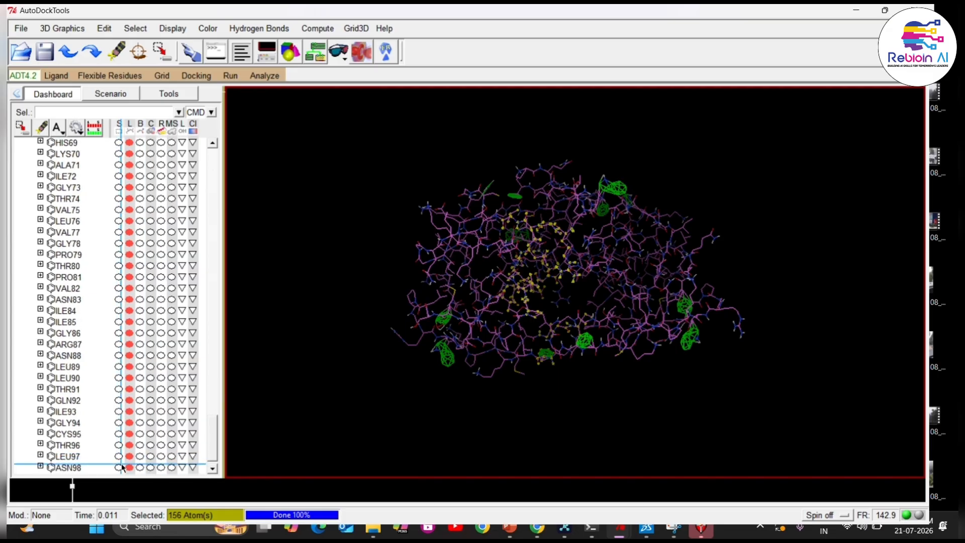
{"action": "left_click", "coordinate": [121, 344]}
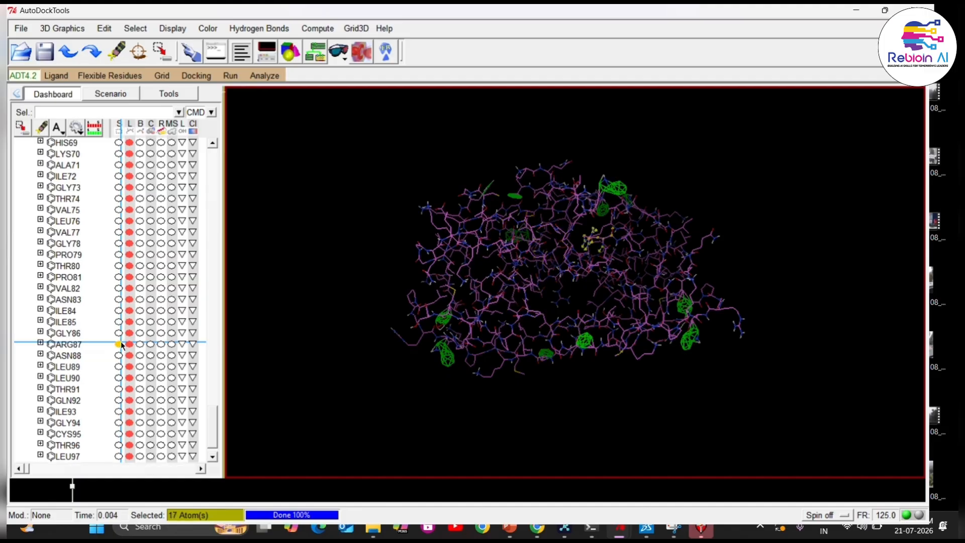
{"action": "left_click", "coordinate": [121, 342]}
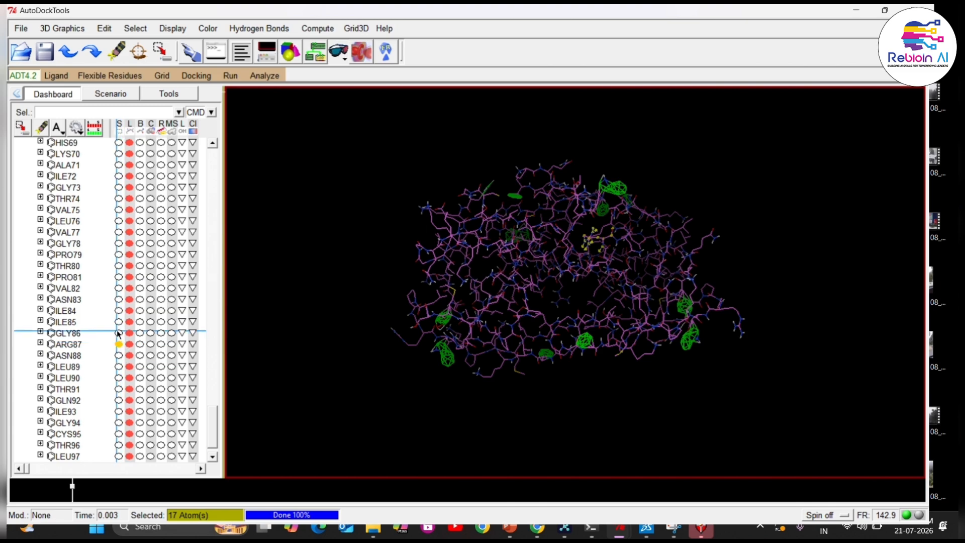
{"action": "left_click", "coordinate": [118, 333]}
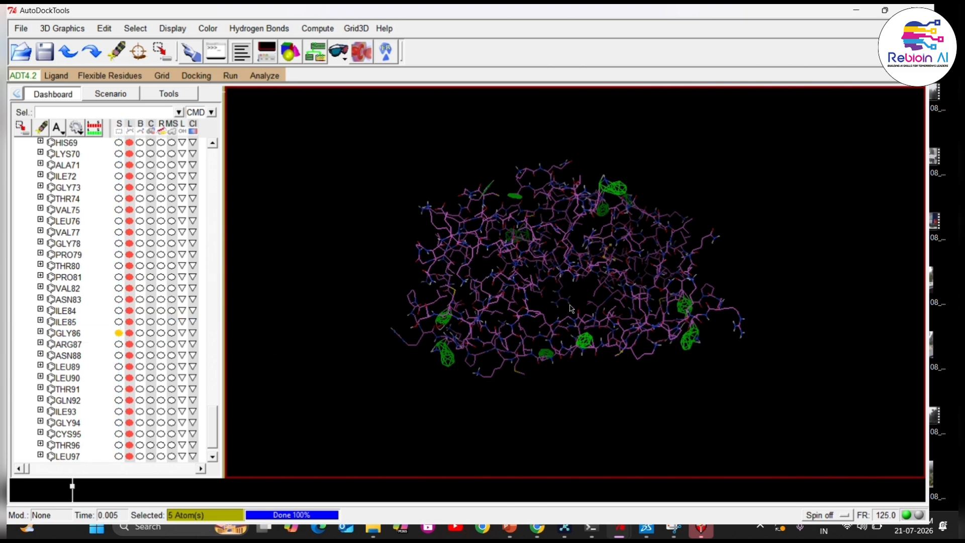
{"action": "left_click_drag", "start_coordinate": [571, 308], "coordinate": [404, 408]}
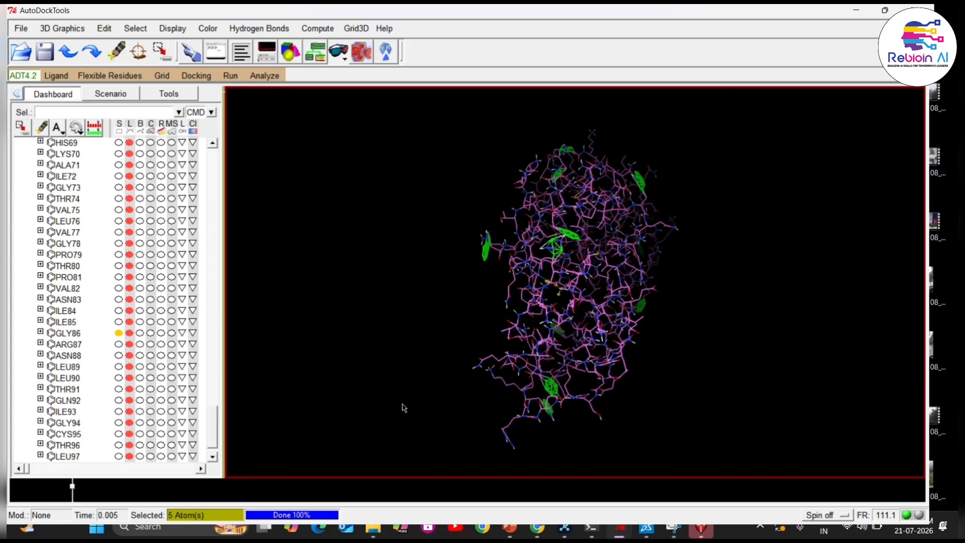
{"action": "left_click", "coordinate": [118, 289]}
{"action": "left_click_drag", "start_coordinate": [573, 339], "coordinate": [355, 200]}
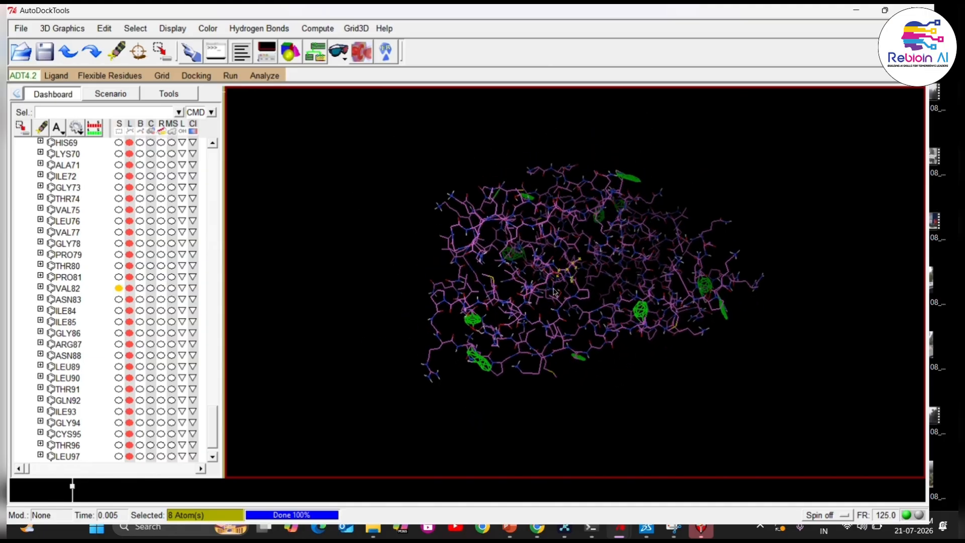
{"action": "left_click_drag", "start_coordinate": [621, 358], "coordinate": [504, 334]}
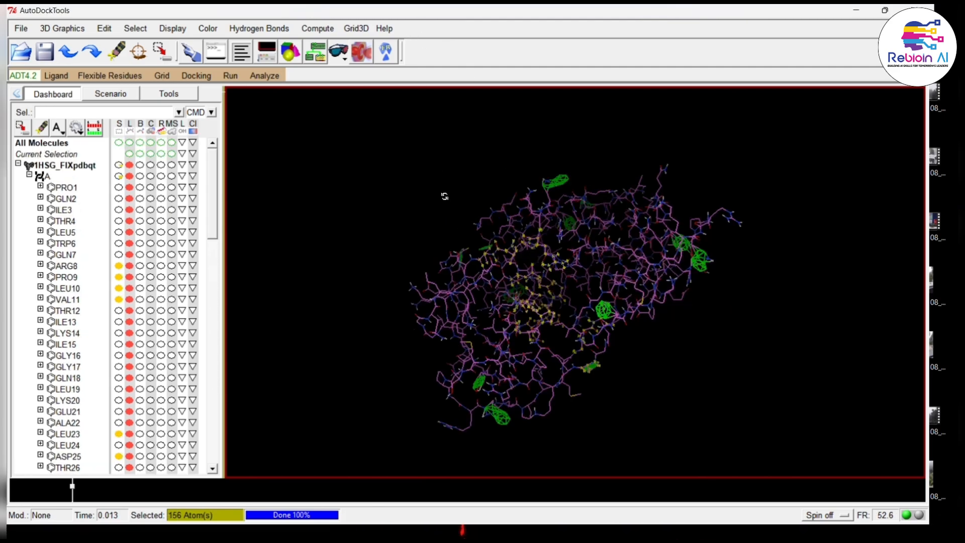
Step: Open the grid box settings for the protein and display the grid box as lines
{"action": "left_click_drag", "start_coordinate": [442, 195], "coordinate": [423, 350]}
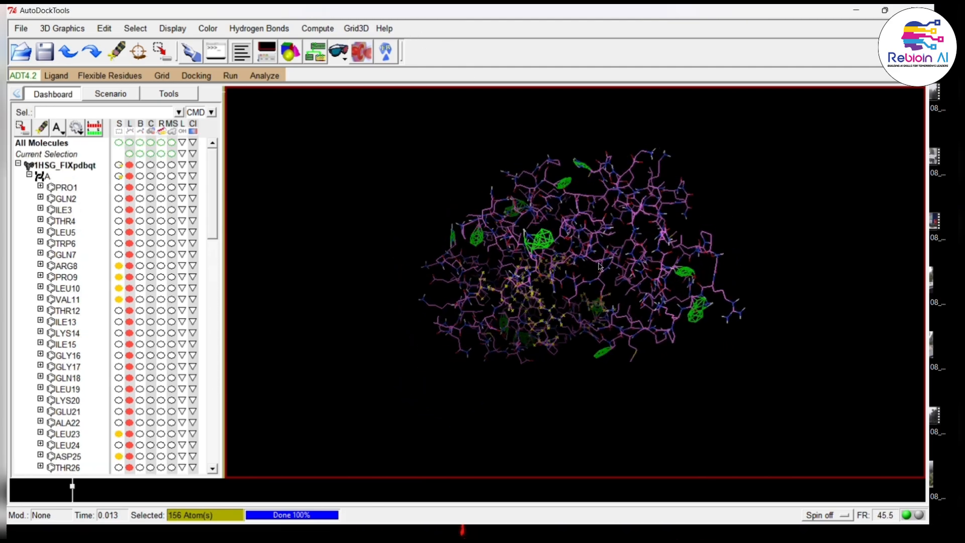
{"action": "left_click_drag", "start_coordinate": [552, 262], "coordinate": [552, 195]}
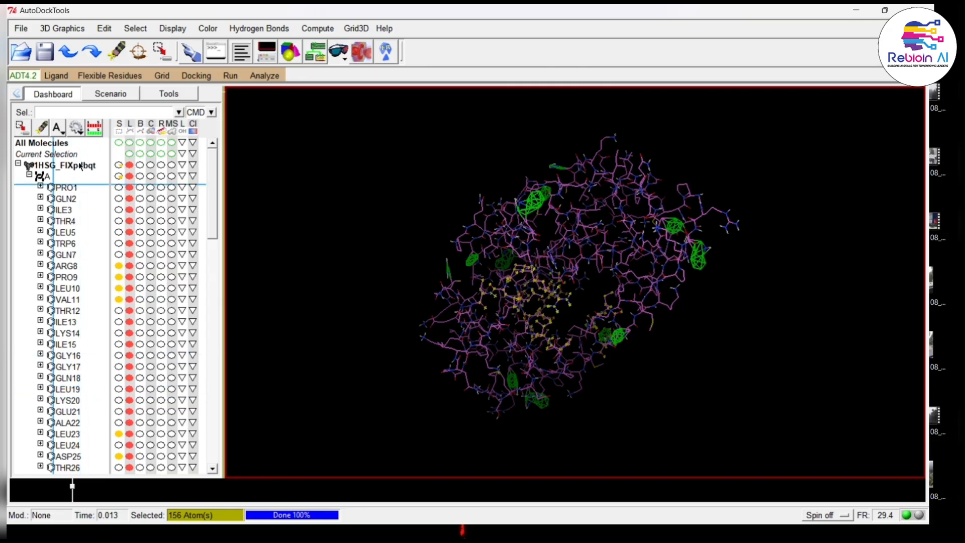
{"action": "left_click", "coordinate": [165, 78]}
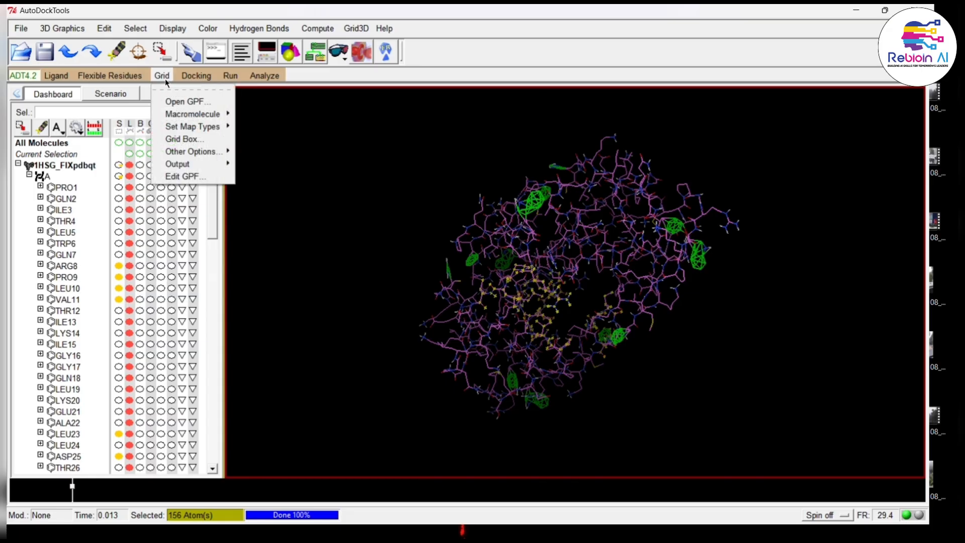
{"action": "mouse_move", "coordinate": [195, 116]}
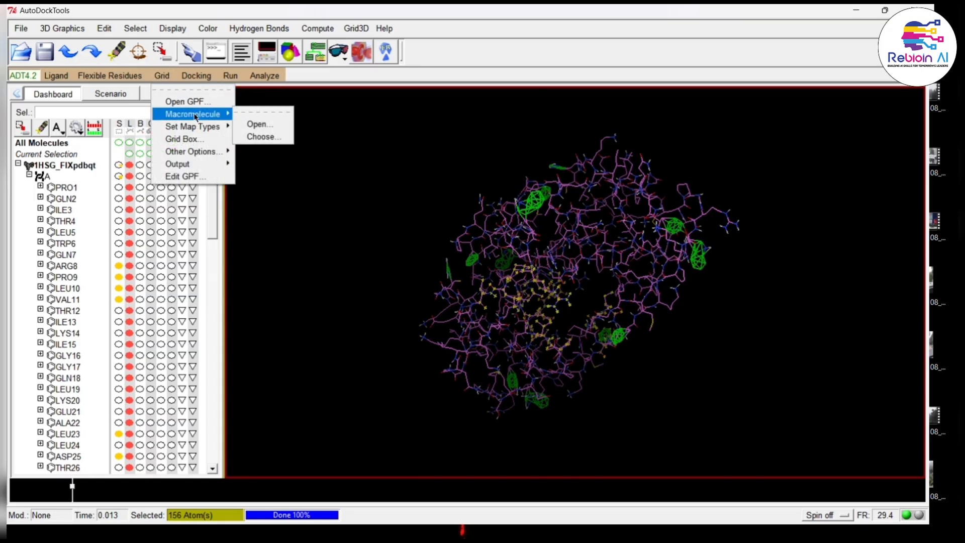
{"action": "left_click", "coordinate": [192, 146]}
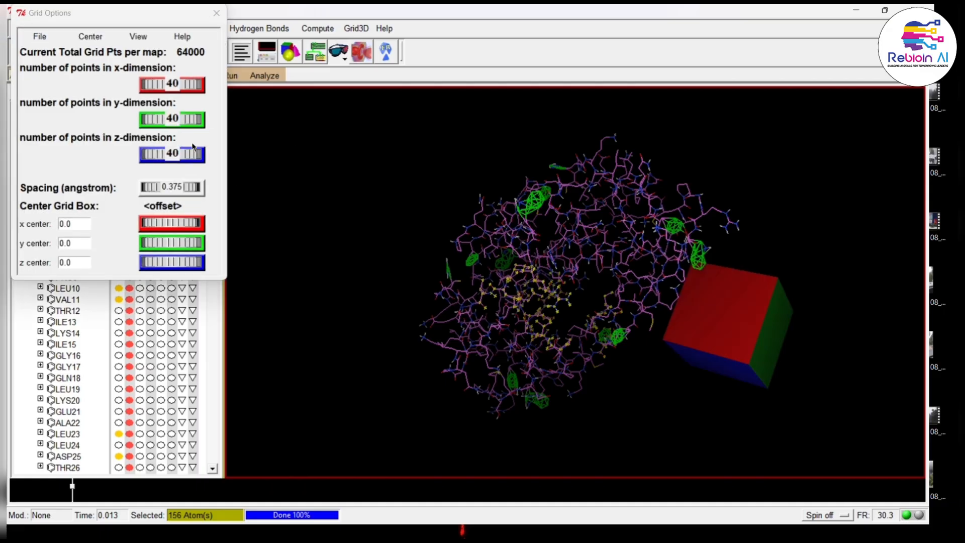
{"action": "left_click", "coordinate": [132, 37]}
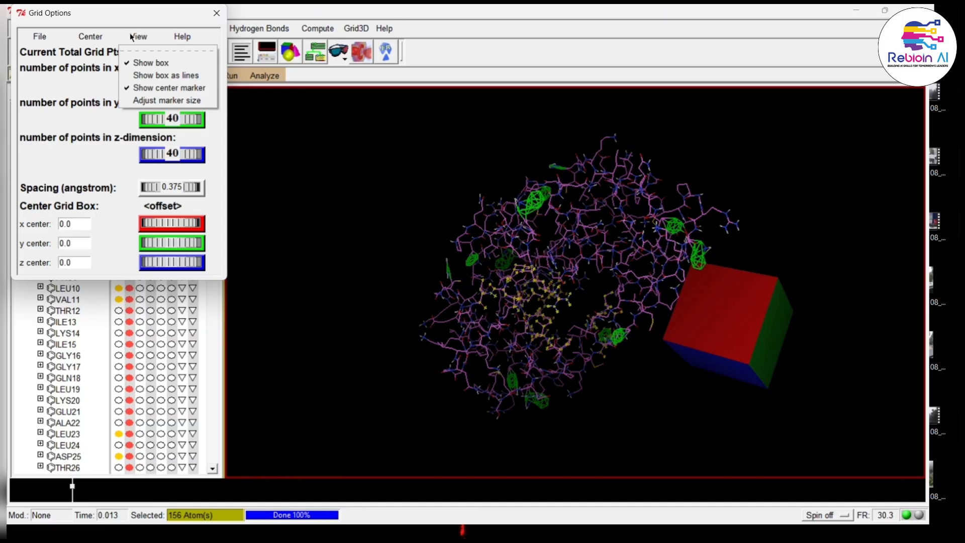
{"action": "left_click", "coordinate": [177, 74]}
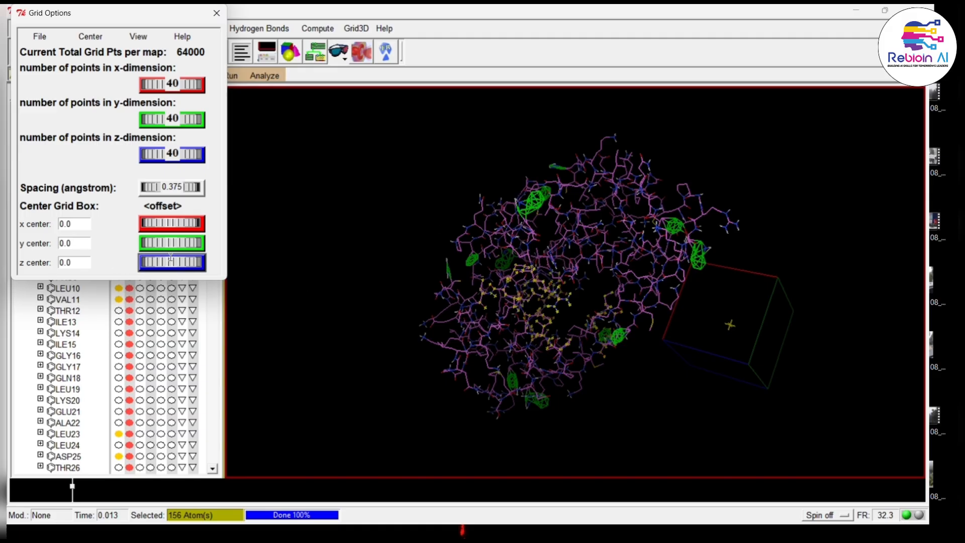
Step: Shift the grid box centre to x 4.699, y 21.543, z -1.224 and set the spacing to 0.514 angstrom
{"action": "left_click_drag", "start_coordinate": [171, 257], "coordinate": [145, 279]}
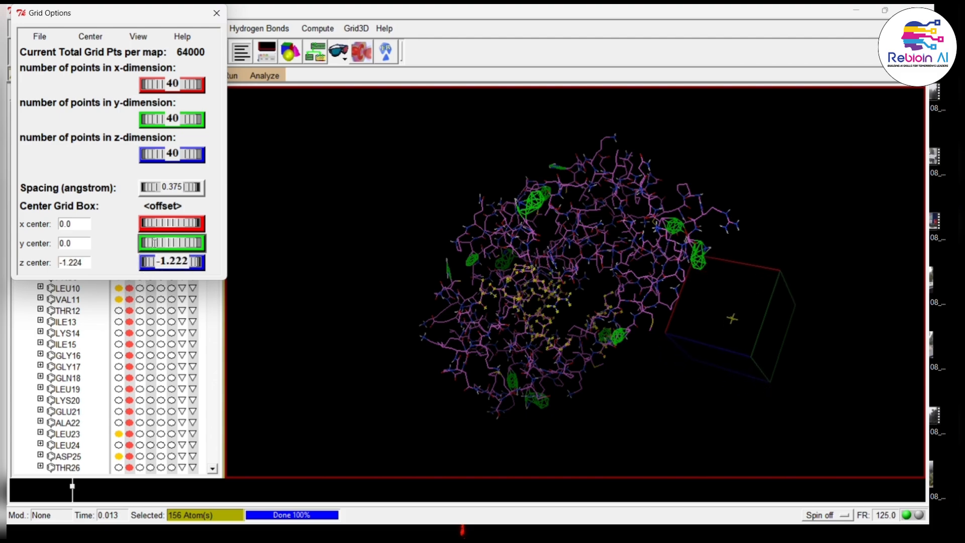
{"action": "left_click_drag", "start_coordinate": [151, 243], "coordinate": [308, 259]}
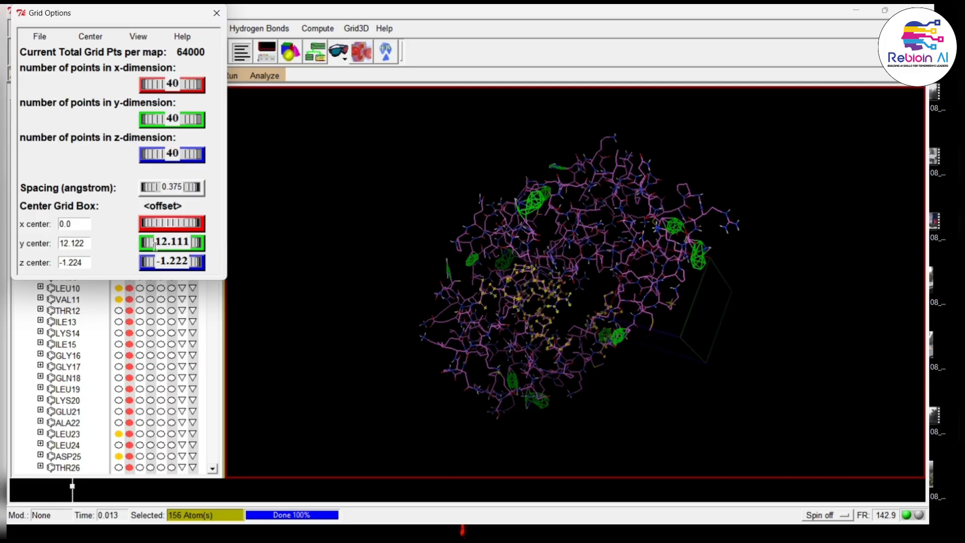
{"action": "left_click_drag", "start_coordinate": [147, 243], "coordinate": [217, 262]}
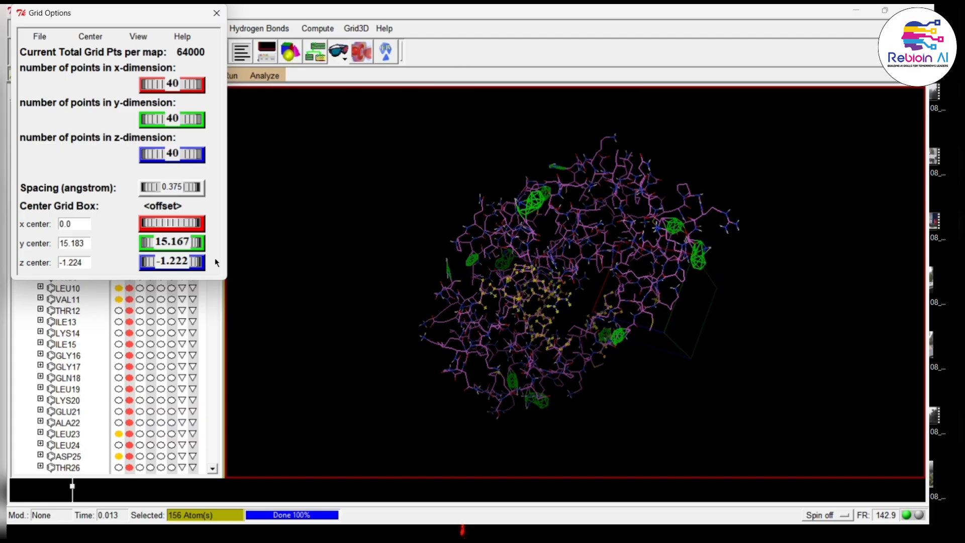
{"action": "left_click_drag", "start_coordinate": [153, 244], "coordinate": [200, 249]}
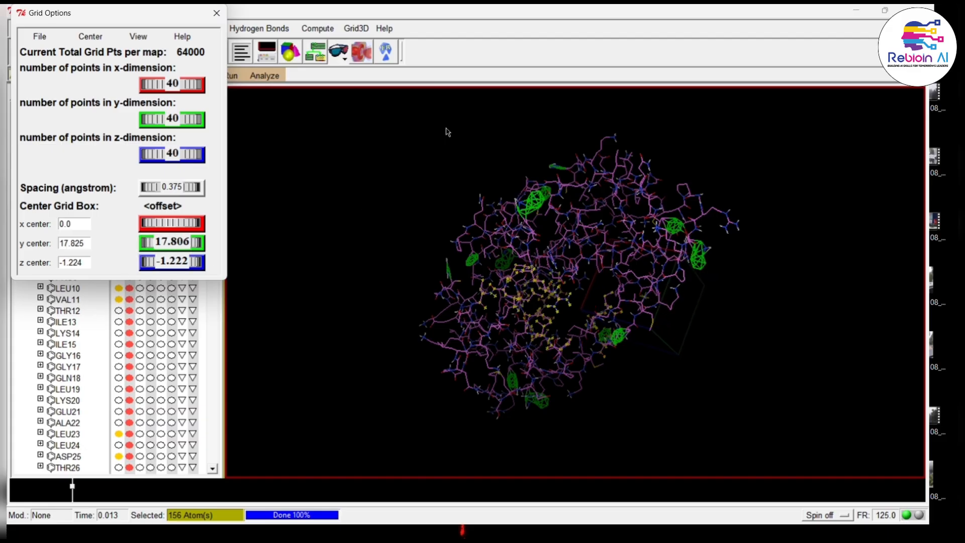
{"action": "left_click", "coordinate": [414, 30]}
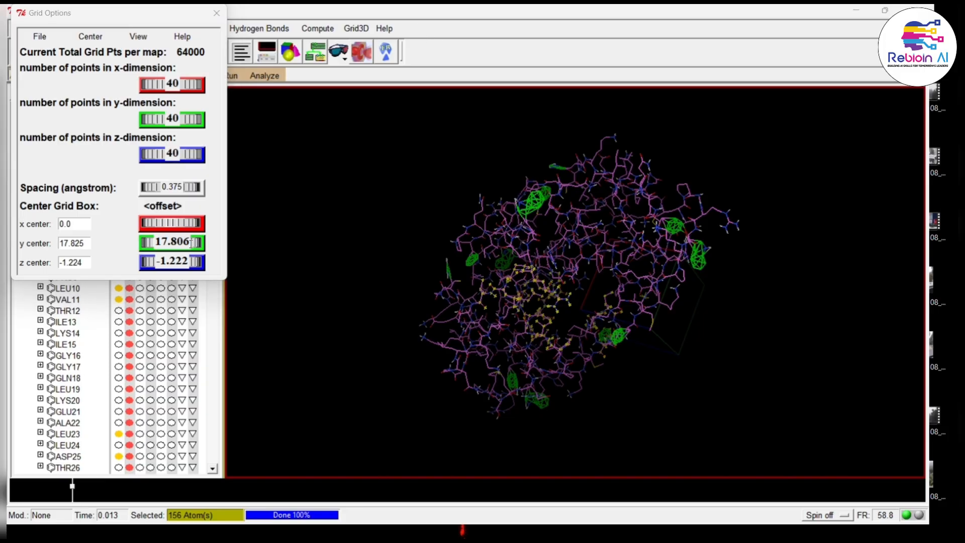
{"action": "left_click_drag", "start_coordinate": [190, 243], "coordinate": [323, 259]}
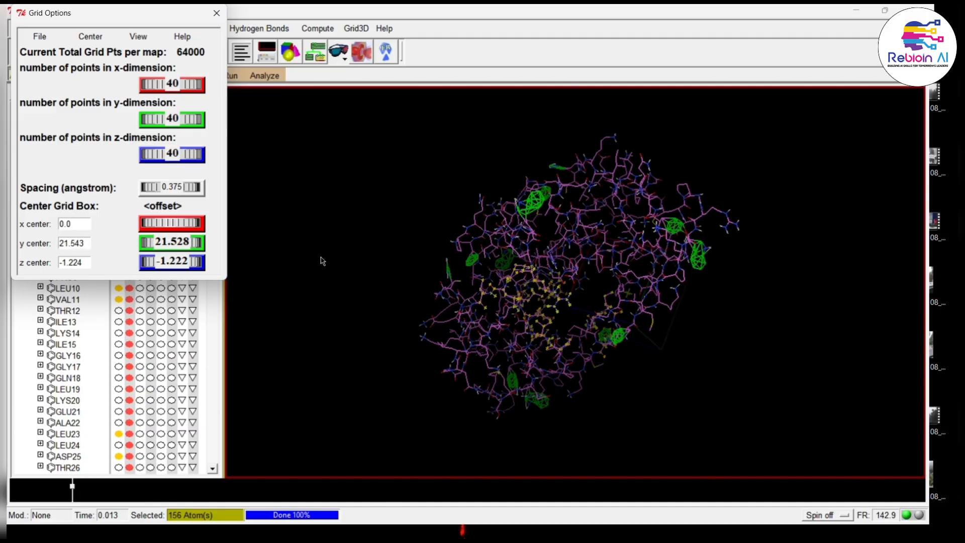
{"action": "mouse_move", "coordinate": [471, 277]}
{"action": "left_mouse_down"}
{"action": "mouse_move", "coordinate": [657, 249]}
{"action": "mouse_move", "coordinate": [579, 152]}
{"action": "mouse_move", "coordinate": [487, 284]}
{"action": "mouse_move", "coordinate": [470, 281]}
{"action": "left_mouse_up"}
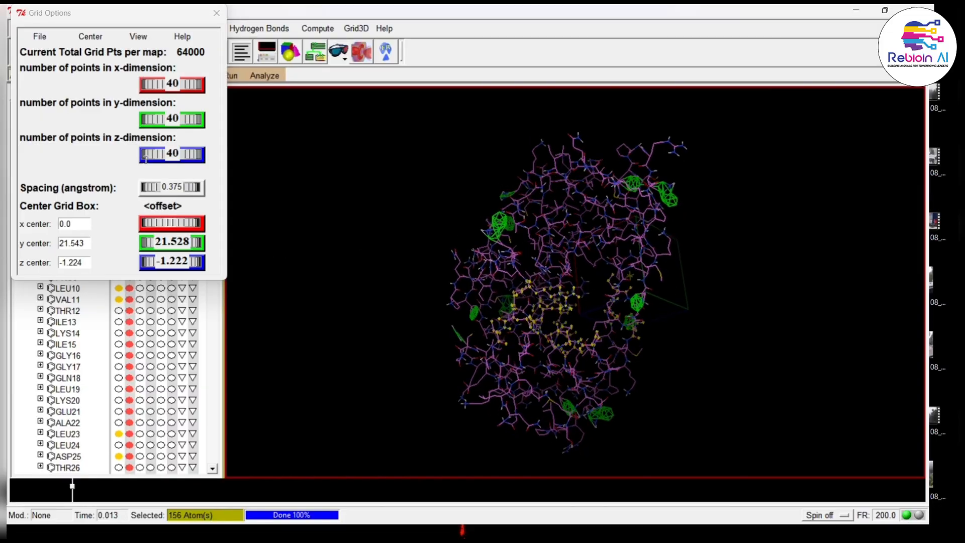
{"action": "left_click_drag", "start_coordinate": [185, 187], "coordinate": [289, 249]}
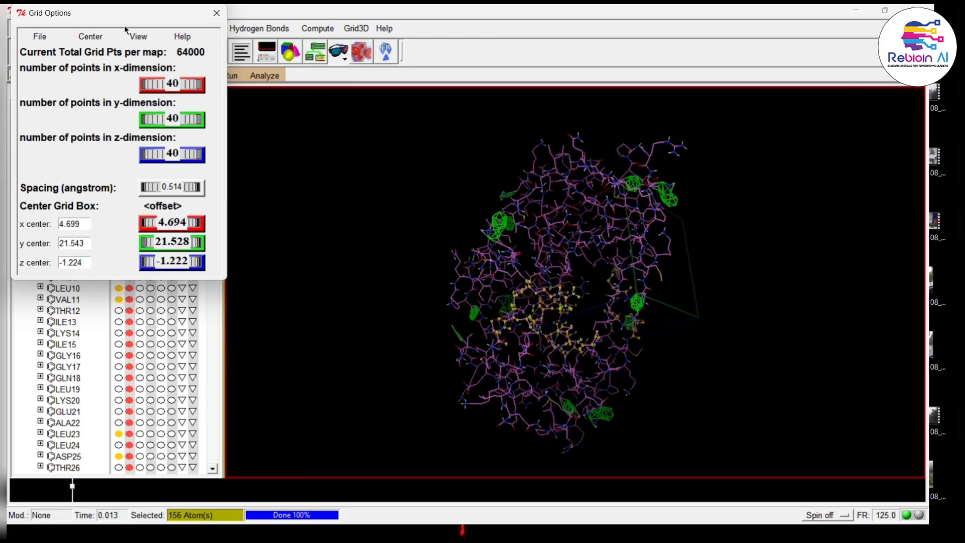
Step: Hide and redisplay the grid box, and switch it from line display to solid faces
{"action": "left_click", "coordinate": [133, 35]}
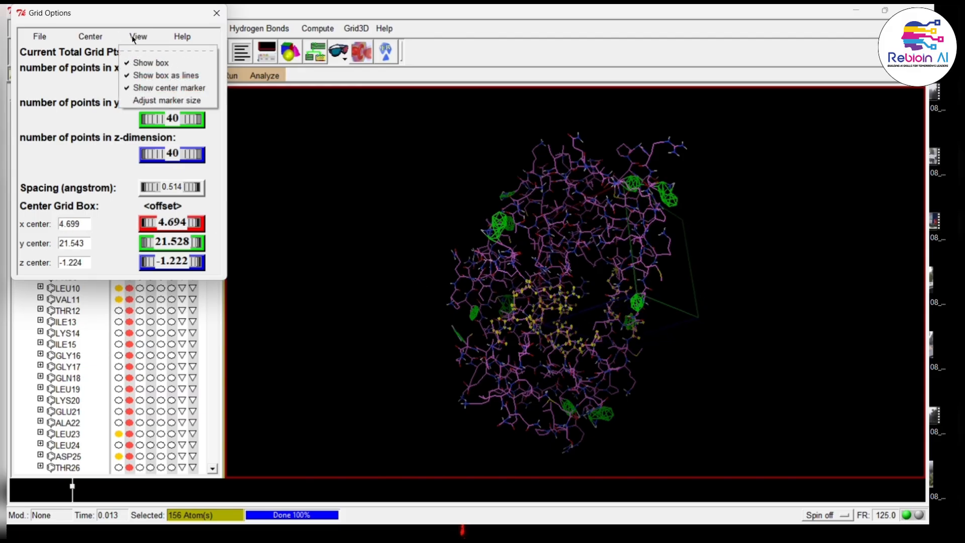
{"action": "left_click", "coordinate": [158, 67]}
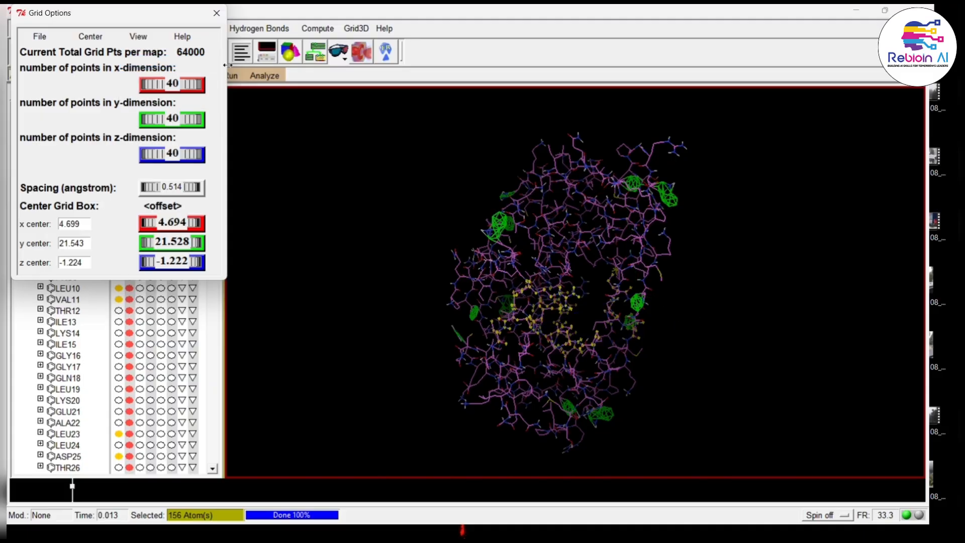
{"action": "left_click", "coordinate": [147, 36]}
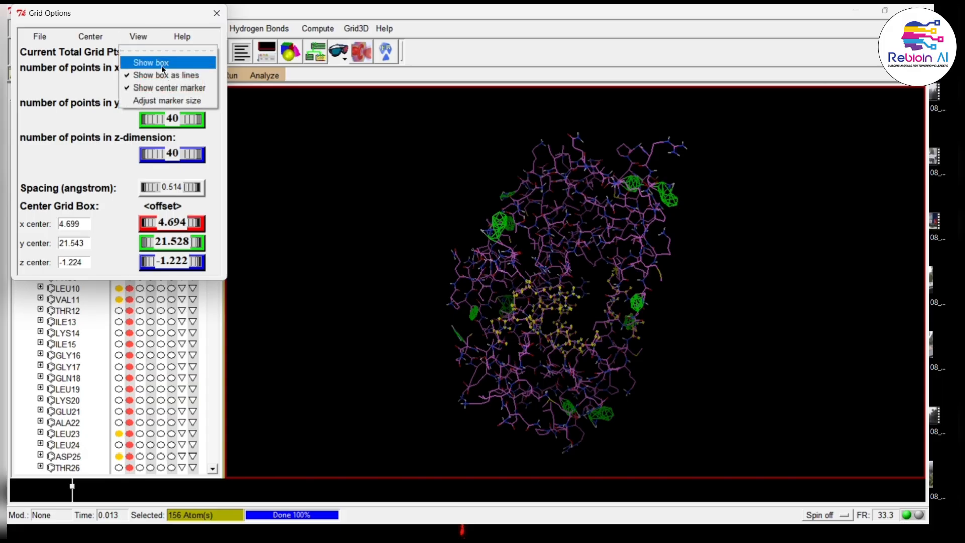
{"action": "left_click", "coordinate": [161, 65]}
{"action": "left_click", "coordinate": [137, 37]}
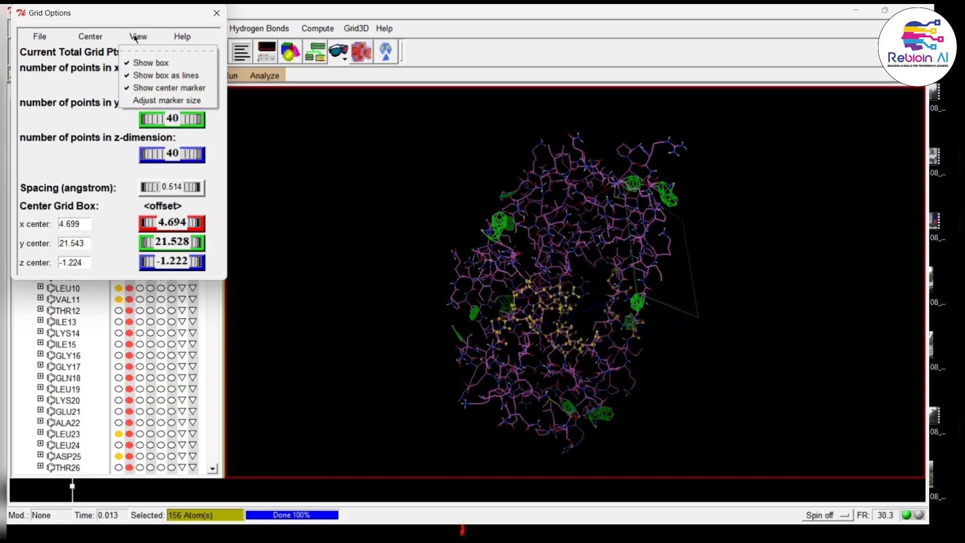
{"action": "left_click", "coordinate": [151, 75]}
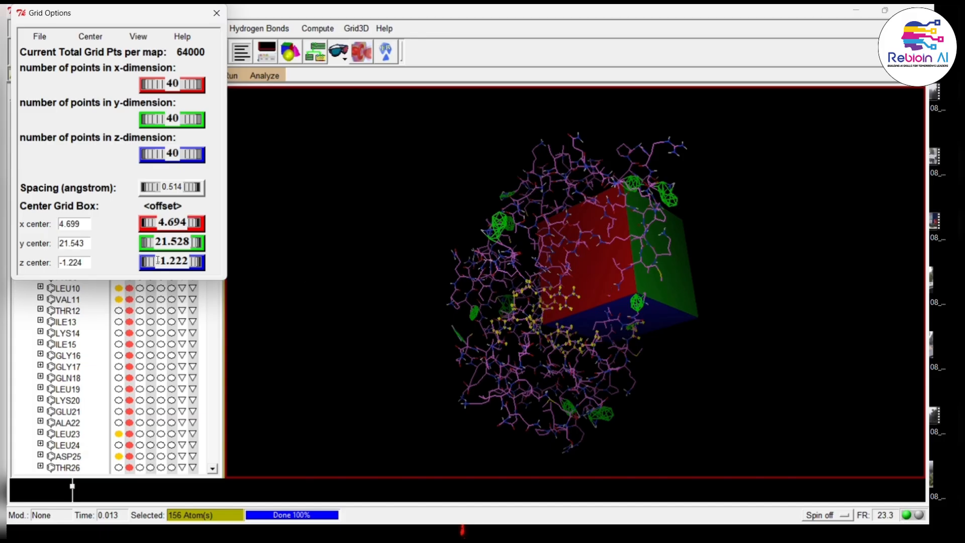
Step: Move the solid grid box towards the highlighted residues, with its centre at x 4.447, y 33.143, z -0.644
{"action": "left_click_drag", "start_coordinate": [189, 265], "coordinate": [260, 254]}
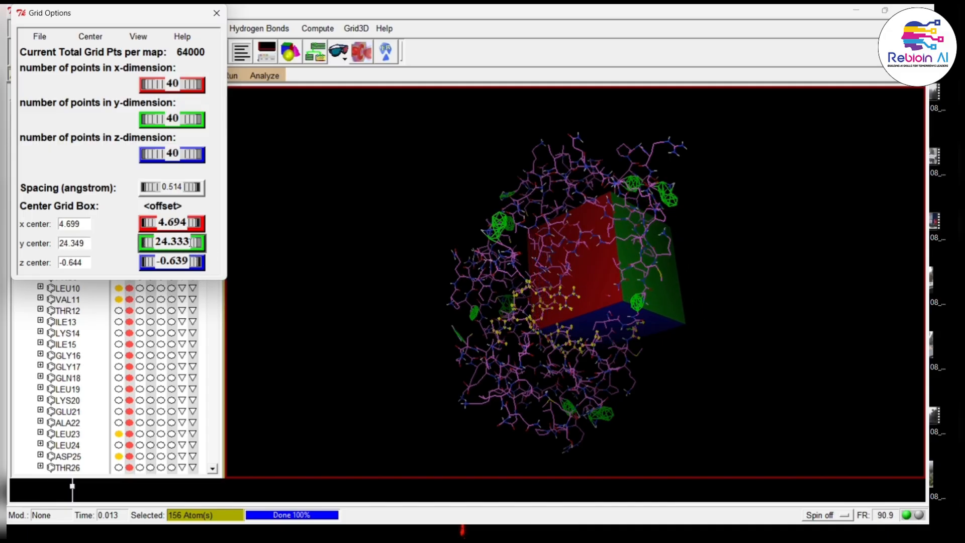
{"action": "left_click_drag", "start_coordinate": [190, 242], "coordinate": [229, 256]}
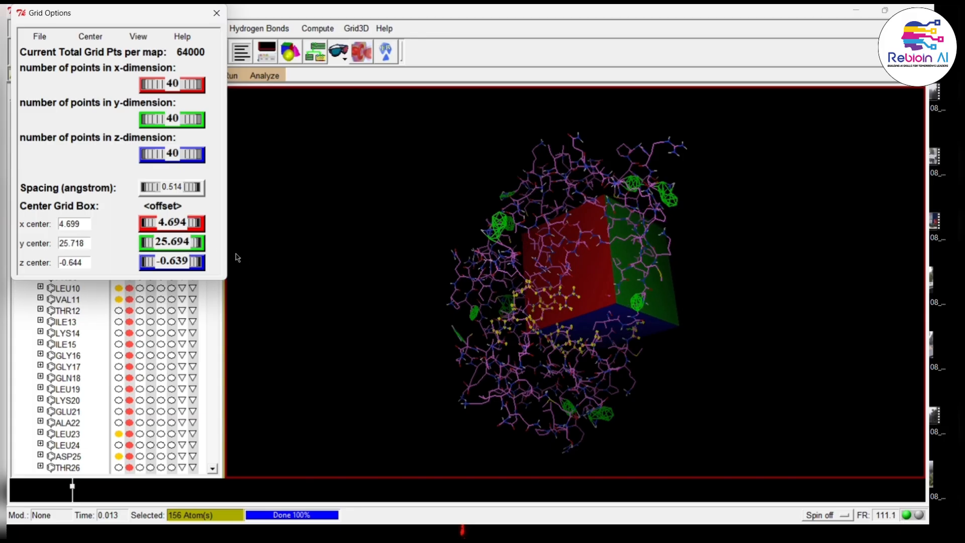
{"action": "mouse_move", "coordinate": [157, 243]}
{"action": "left_mouse_down"}
{"action": "mouse_move", "coordinate": [198, 244]}
{"action": "mouse_move", "coordinate": [159, 242]}
{"action": "mouse_move", "coordinate": [181, 243]}
{"action": "mouse_move", "coordinate": [168, 244]}
{"action": "left_mouse_up"}
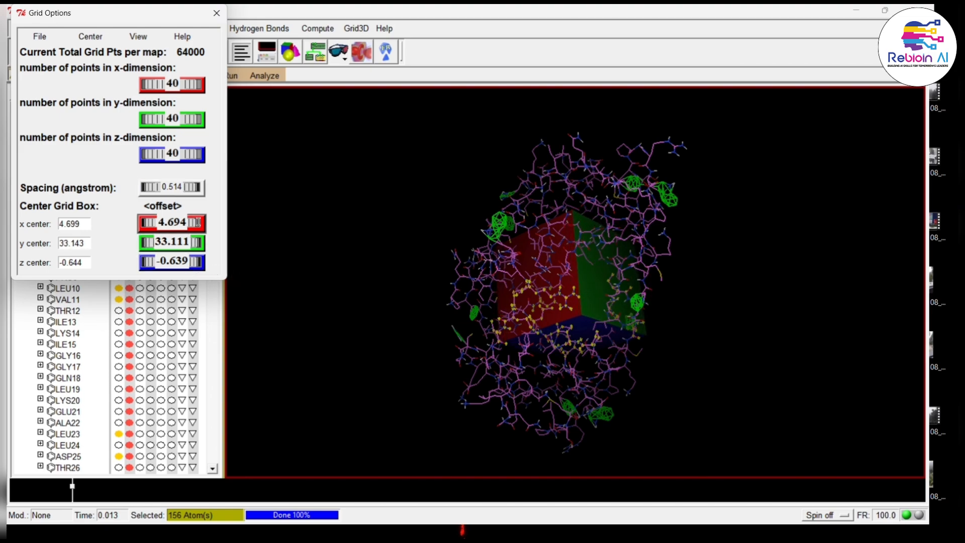
{"action": "left_click_drag", "start_coordinate": [198, 221], "coordinate": [190, 222]}
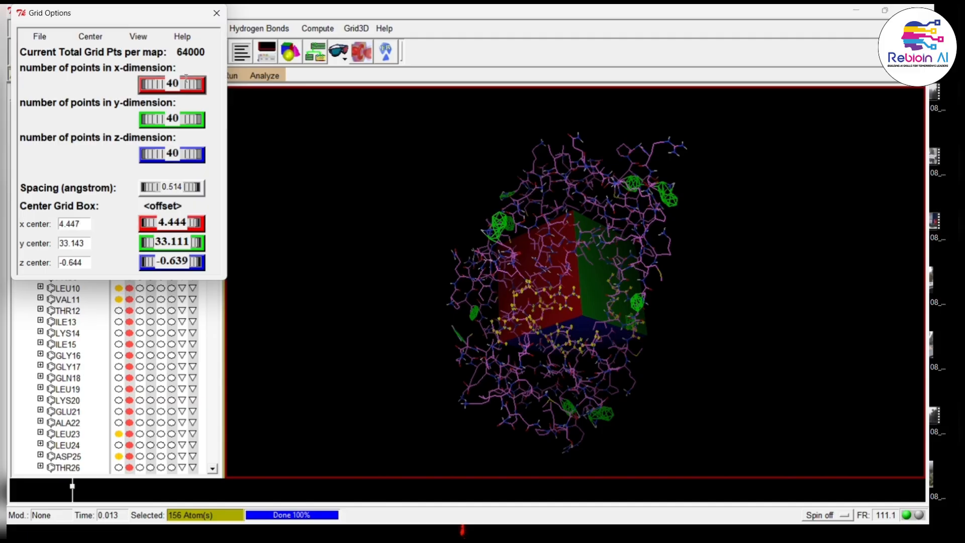
Step: Set the grid points to 76 in x, 48 in y and 60 in z, and show the box as lines
{"action": "mouse_move", "coordinate": [186, 83]}
{"action": "left_mouse_down"}
{"action": "mouse_move", "coordinate": [165, 86]}
{"action": "mouse_move", "coordinate": [204, 86]}
{"action": "left_mouse_up"}
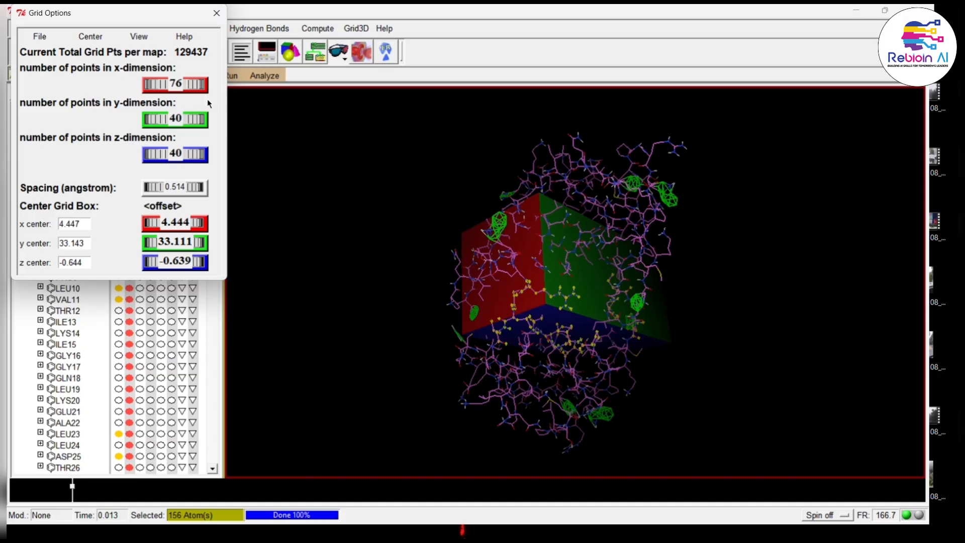
{"action": "left_click_drag", "start_coordinate": [198, 124], "coordinate": [207, 163]}
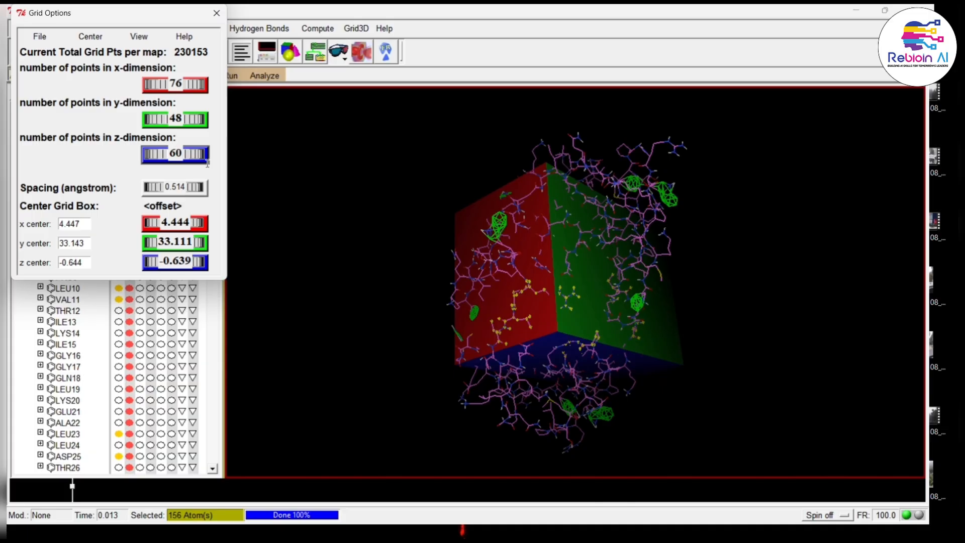
{"action": "left_click", "coordinate": [132, 38]}
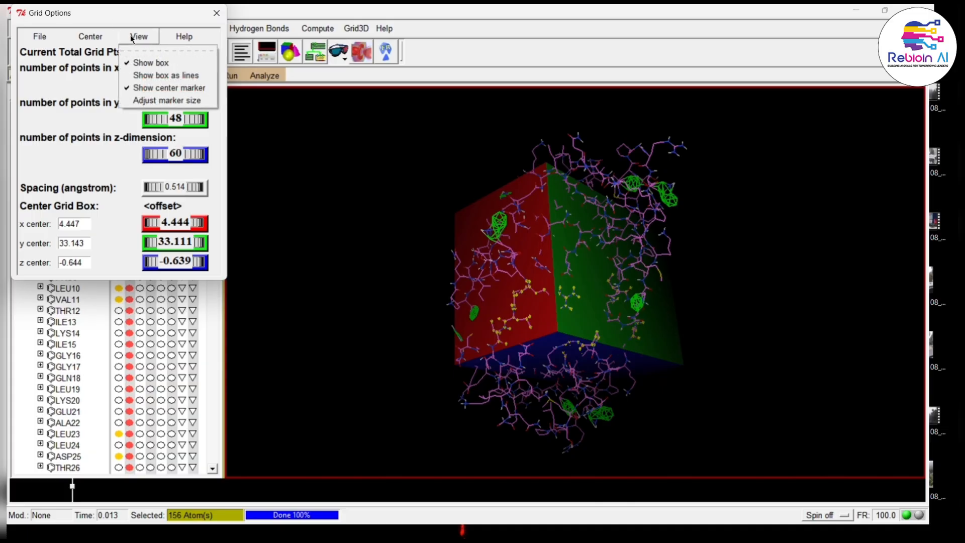
{"action": "left_click", "coordinate": [153, 77]}
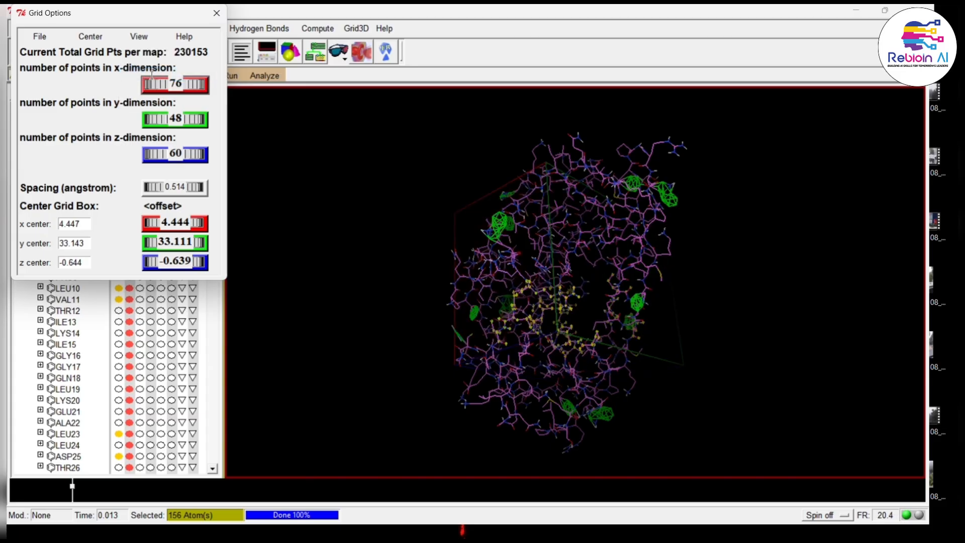
Step: Adjust the grid box centre to y 30.885 and z 5.029 to fit the selected residues
{"action": "middle_click_drag", "start_coordinate": [529, 259], "coordinate": [544, 311]}
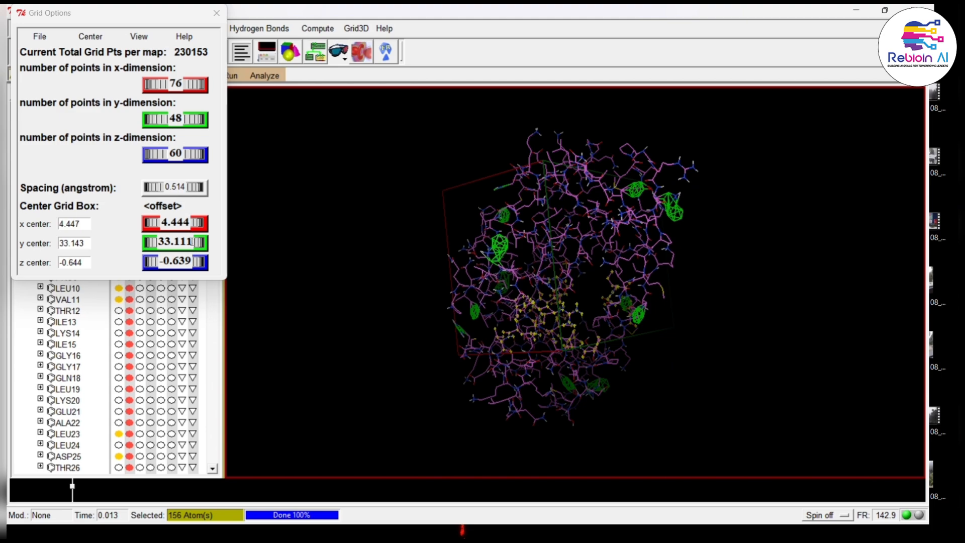
{"action": "left_click_drag", "start_coordinate": [192, 241], "coordinate": [146, 244]}
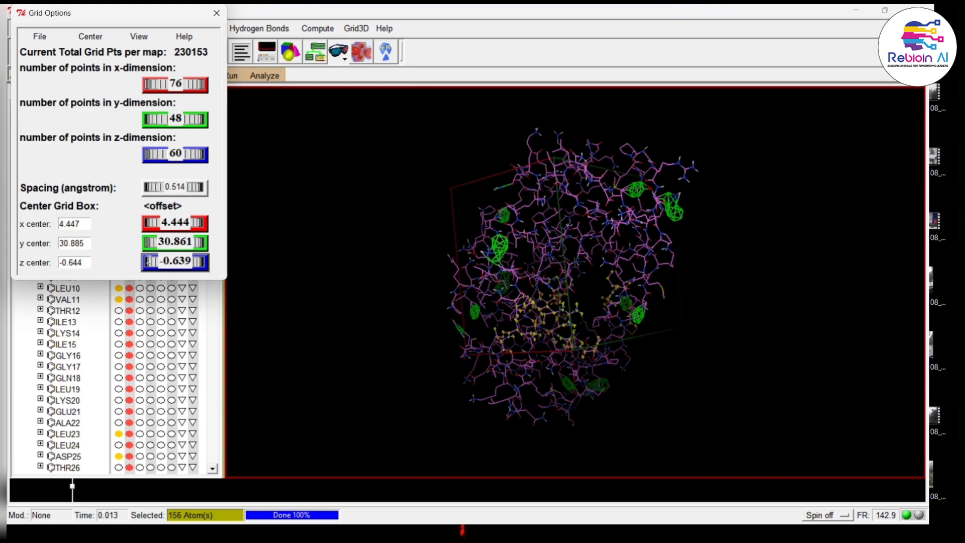
{"action": "left_click_drag", "start_coordinate": [199, 262], "coordinate": [282, 303]}
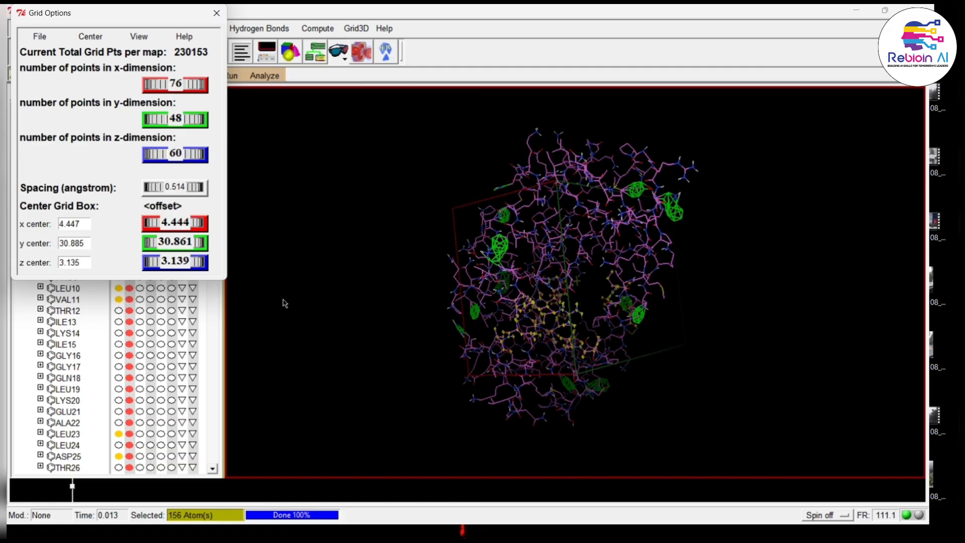
{"action": "left_click_drag", "start_coordinate": [199, 262], "coordinate": [241, 282]}
Step: Set the grid box's x centre to 14.492 and check its coverage of the protein from several angles
{"action": "left_click_drag", "start_coordinate": [676, 329], "coordinate": [518, 313]}
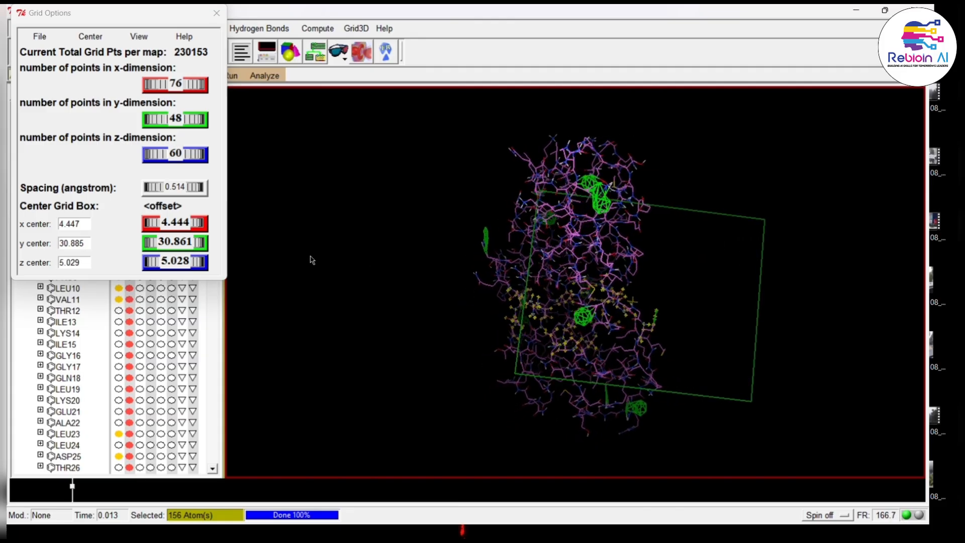
{"action": "left_click_drag", "start_coordinate": [200, 224], "coordinate": [253, 249]}
{"action": "left_click_drag", "start_coordinate": [152, 222], "coordinate": [235, 250]}
{"action": "left_click_drag", "start_coordinate": [156, 224], "coordinate": [185, 233]}
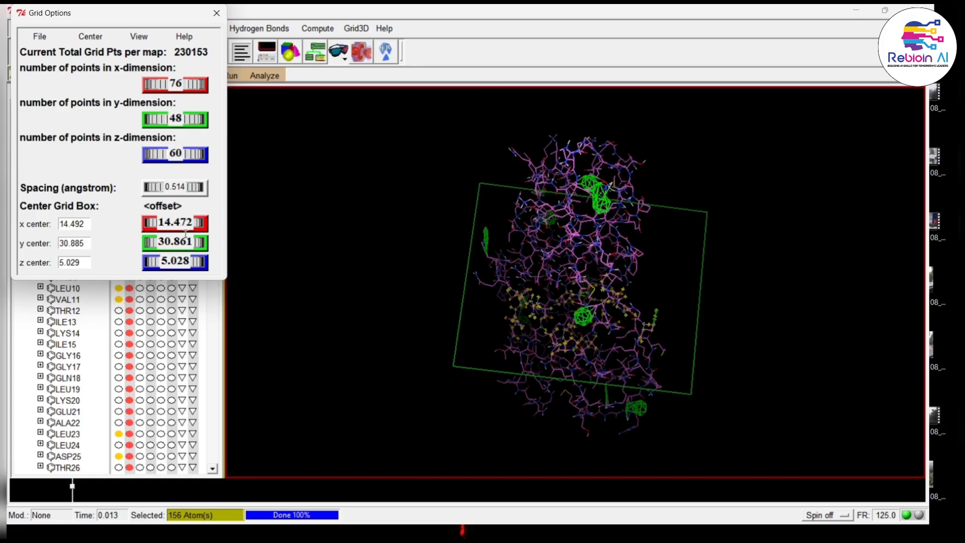
{"action": "left_click_drag", "start_coordinate": [392, 363], "coordinate": [616, 253]}
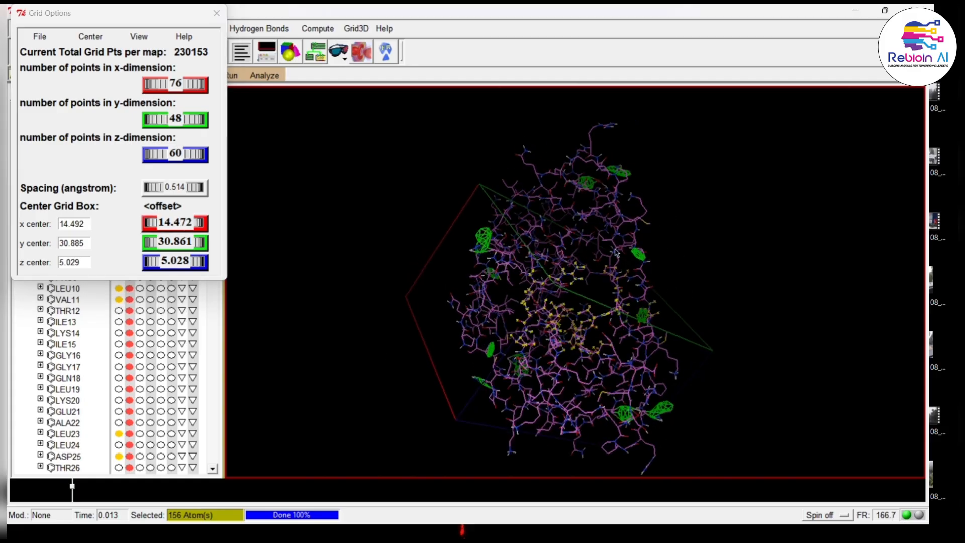
{"action": "left_click_drag", "start_coordinate": [542, 327], "coordinate": [498, 136]}
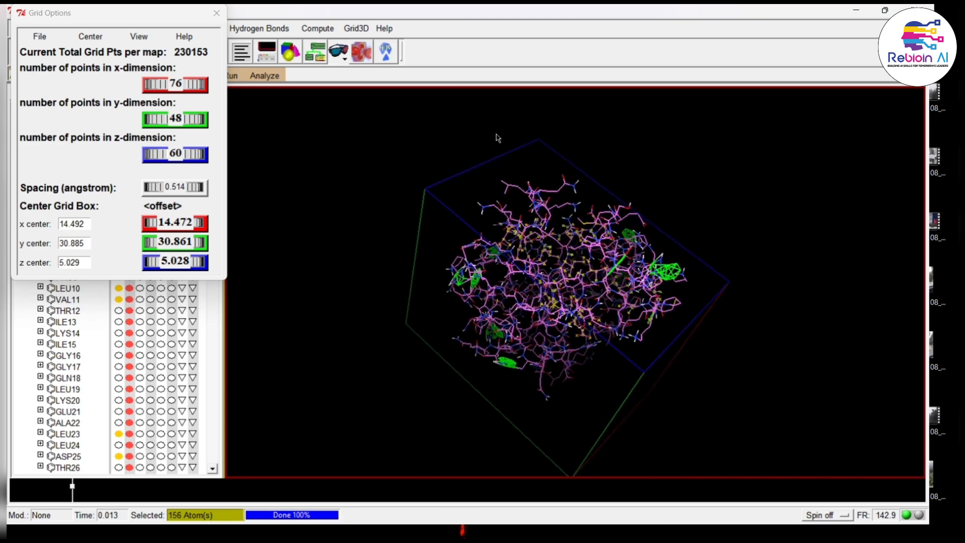
Step: Compare the grid box with the highlighted residues from several angles and set its y centre to 24.08
{"action": "left_click_drag", "start_coordinate": [586, 239], "coordinate": [462, 159]}
{"action": "left_click_drag", "start_coordinate": [541, 241], "coordinate": [536, 296]}
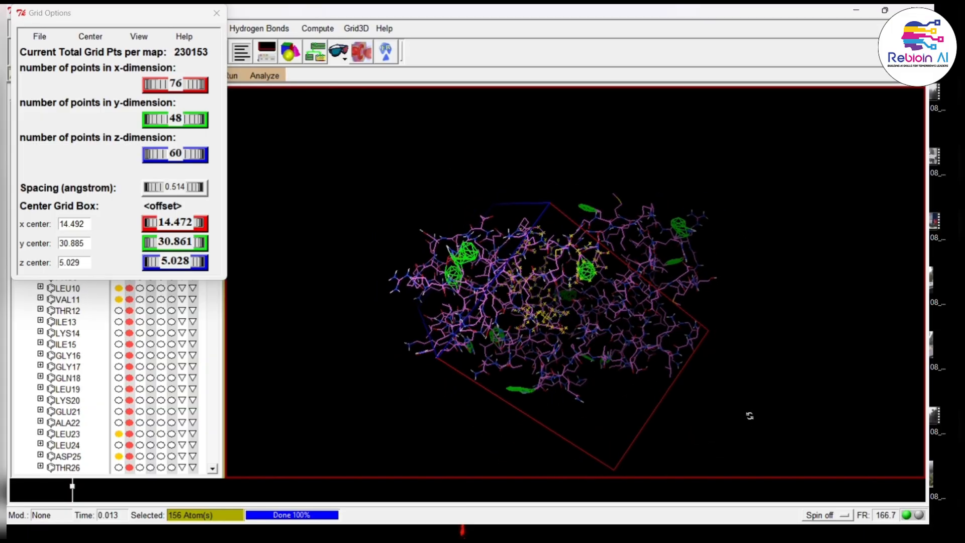
{"action": "left_click_drag", "start_coordinate": [749, 417], "coordinate": [689, 426]}
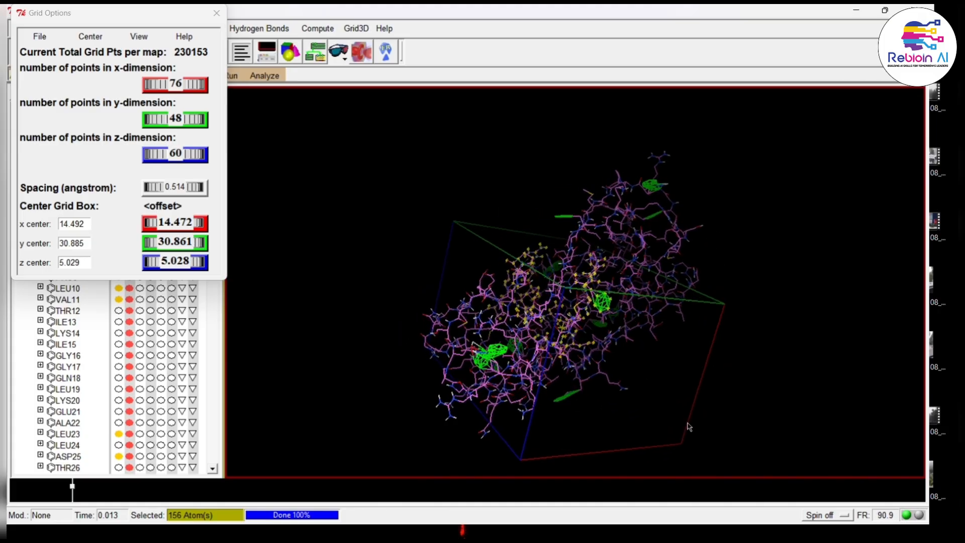
{"action": "left_click_drag", "start_coordinate": [785, 365], "coordinate": [718, 343]}
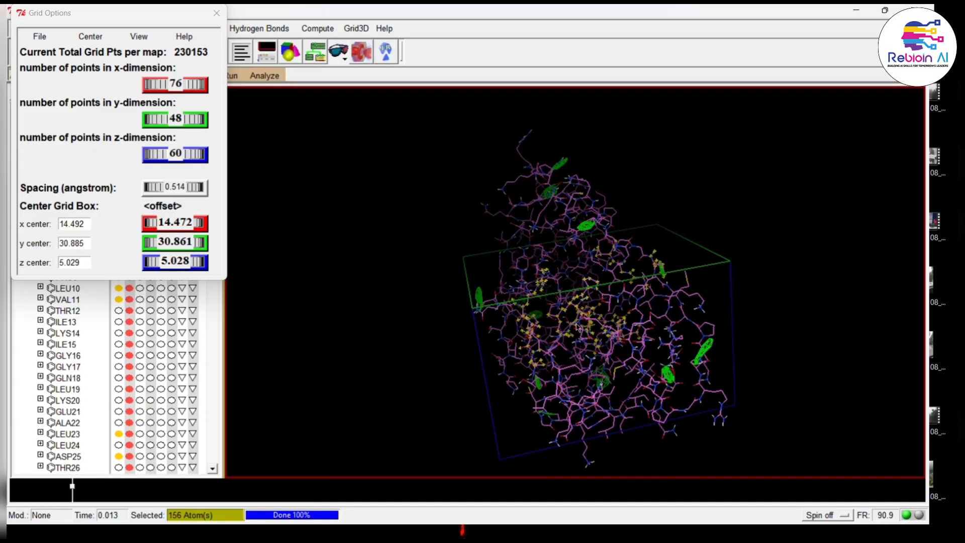
{"action": "left_click_drag", "start_coordinate": [577, 327], "coordinate": [688, 327]}
{"action": "left_click_drag", "start_coordinate": [537, 343], "coordinate": [720, 289]}
{"action": "left_click_drag", "start_coordinate": [589, 310], "coordinate": [768, 293]}
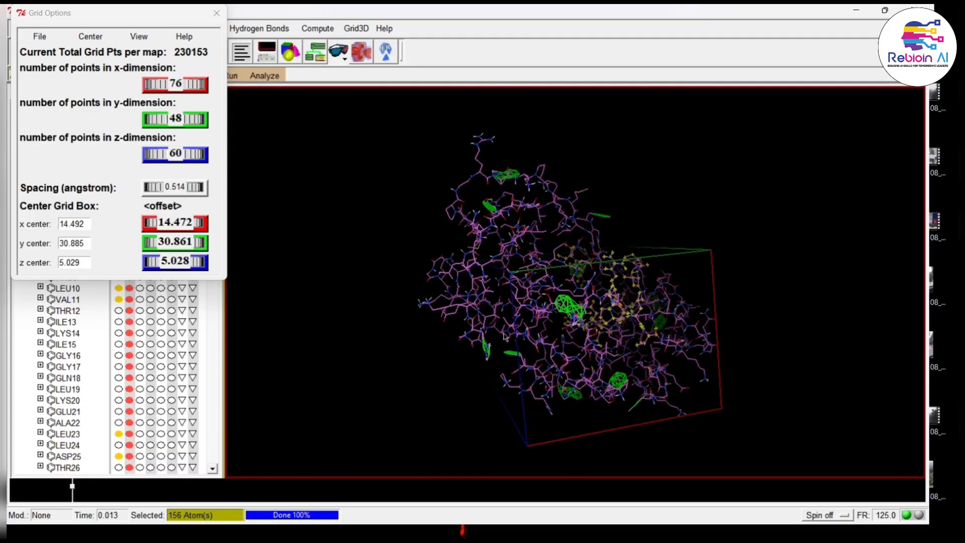
{"action": "left_click_drag", "start_coordinate": [505, 337], "coordinate": [464, 346]}
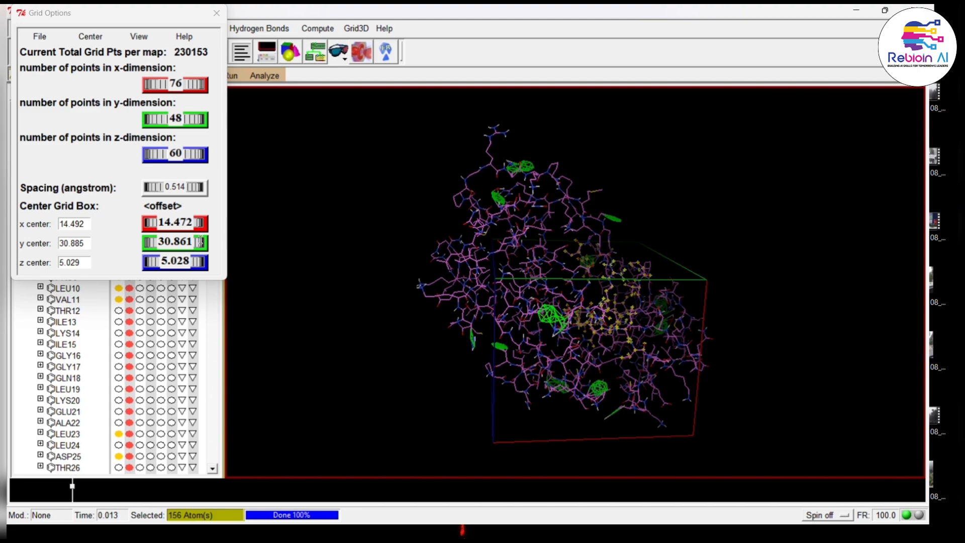
{"action": "left_click_drag", "start_coordinate": [201, 241], "coordinate": [75, 243]}
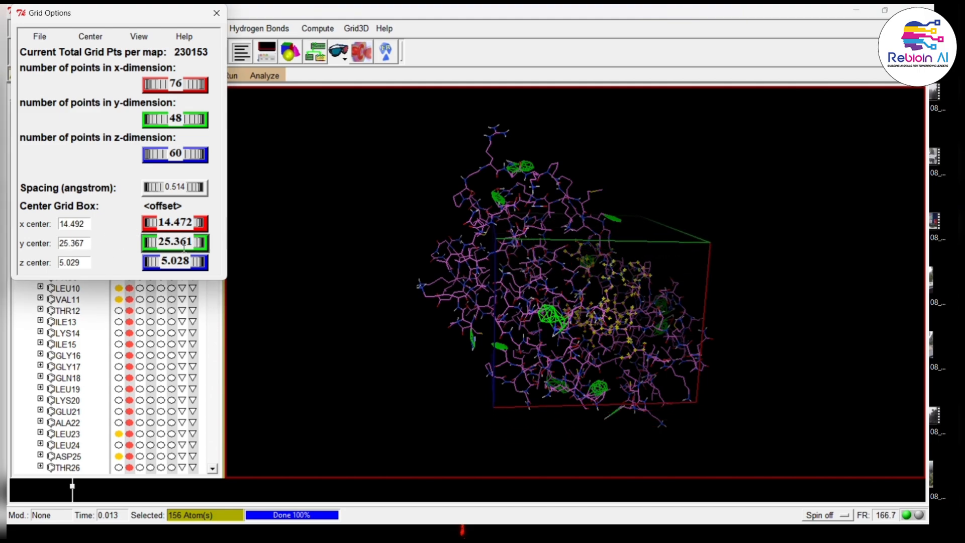
{"action": "left_click_drag", "start_coordinate": [197, 243], "coordinate": [168, 254]}
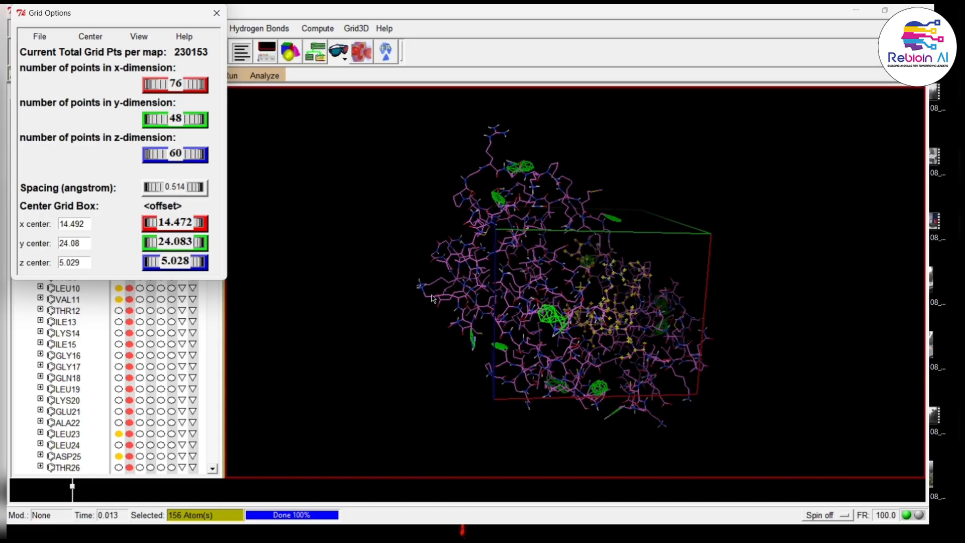
Step: Examine from several angles and close up how the grid box covers the highlighted binding-site residues
{"action": "middle_click_drag", "start_coordinate": [321, 293], "coordinate": [234, 433]}
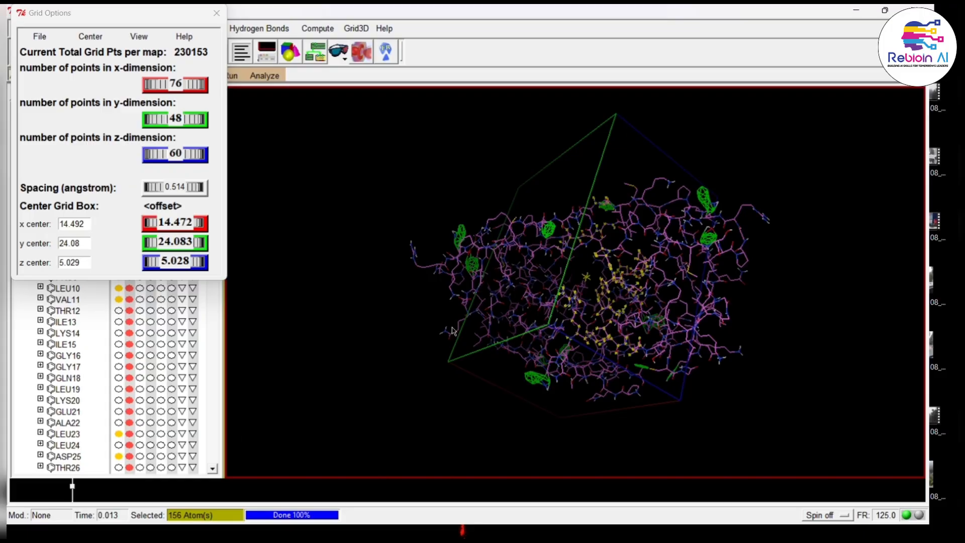
{"action": "middle_click_drag", "start_coordinate": [454, 331], "coordinate": [493, 387]}
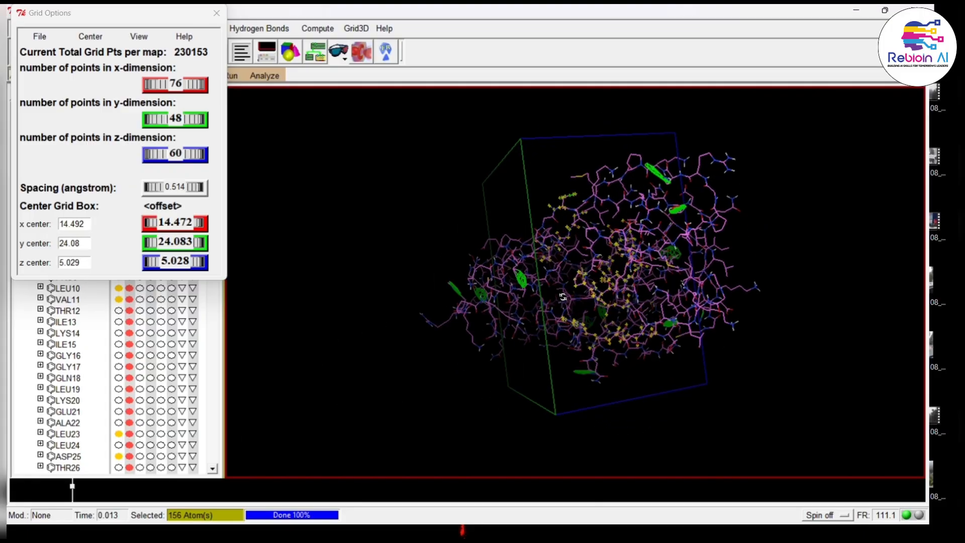
{"action": "middle_click_drag", "start_coordinate": [563, 297], "coordinate": [696, 332]}
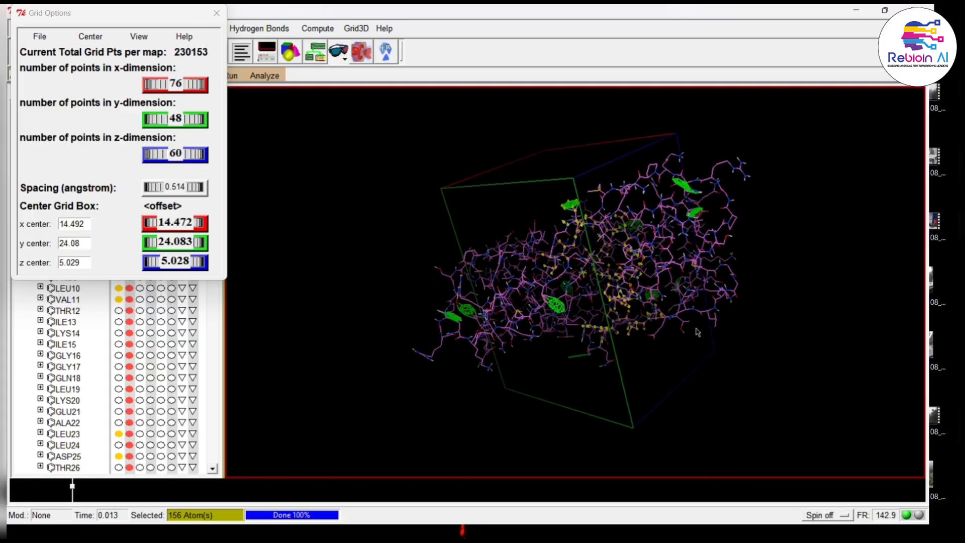
{"action": "middle_click_drag", "start_coordinate": [600, 296], "coordinate": [615, 366]}
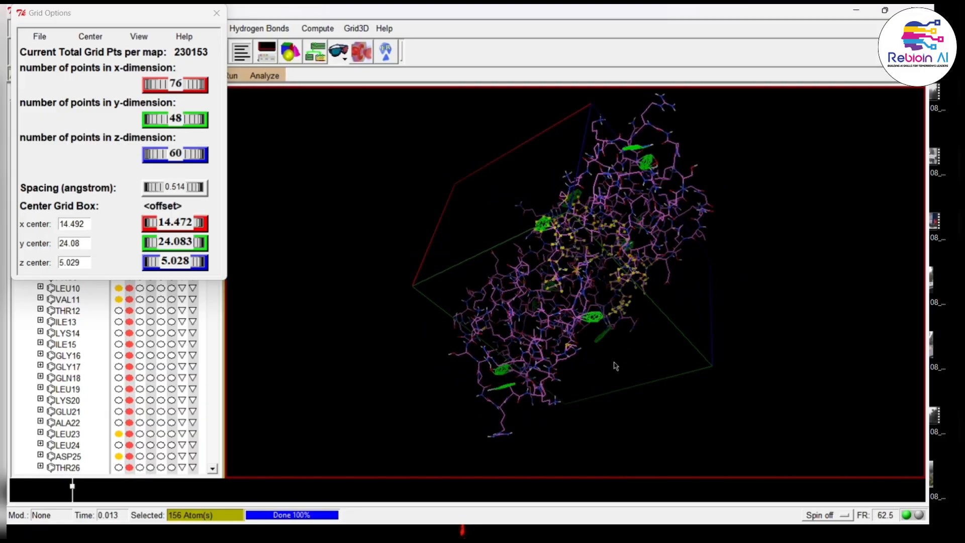
{"action": "middle_click_drag", "start_coordinate": [564, 240], "coordinate": [566, 191]}
{"action": "middle_click_drag", "start_coordinate": [564, 224], "coordinate": [572, 344]}
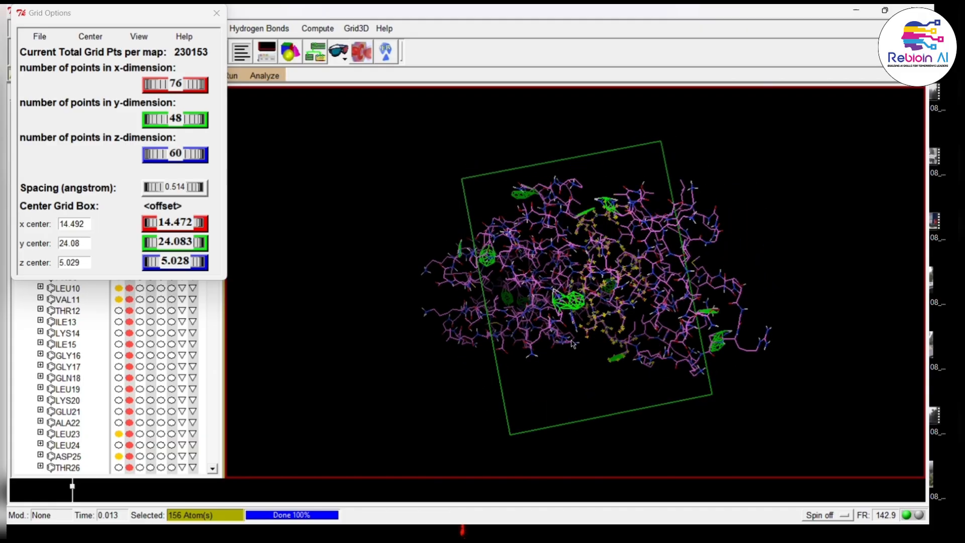
{"action": "middle_click_drag", "start_coordinate": [572, 281], "coordinate": [546, 424]}
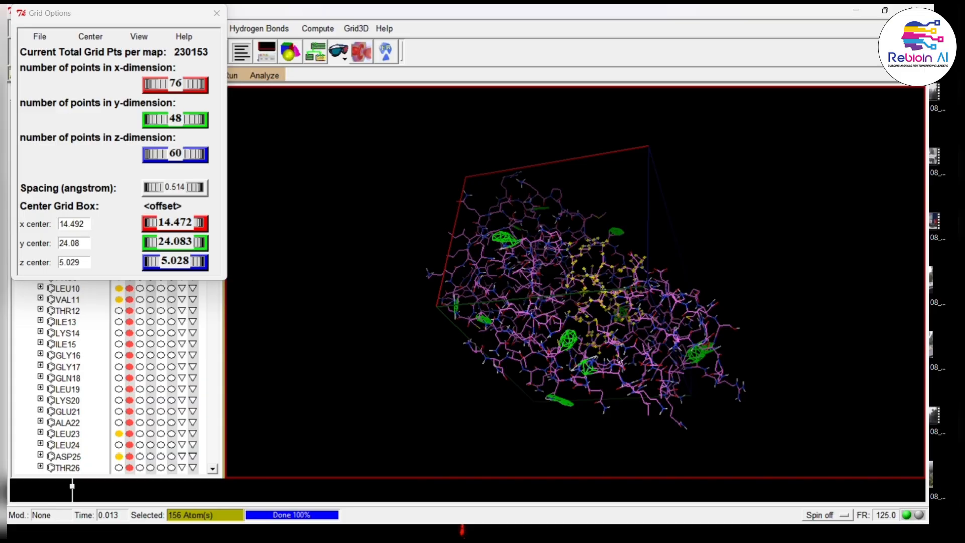
{"action": "scroll", "coordinate": [619, 360], "scroll_direction": "up", "scroll_amount": 3}
{"action": "middle_click_drag", "start_coordinate": [617, 290], "coordinate": [595, 386]}
{"action": "middle_click_drag", "start_coordinate": [520, 329], "coordinate": [562, 373]}
{"action": "middle_click_drag", "start_coordinate": [411, 170], "coordinate": [437, 207]}
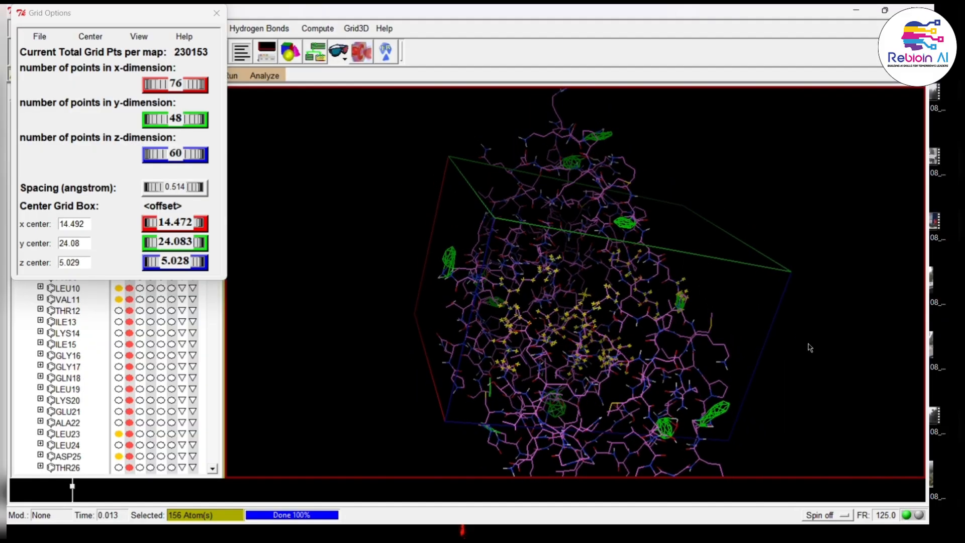
{"action": "middle_click_drag", "start_coordinate": [809, 347], "coordinate": [790, 285]}
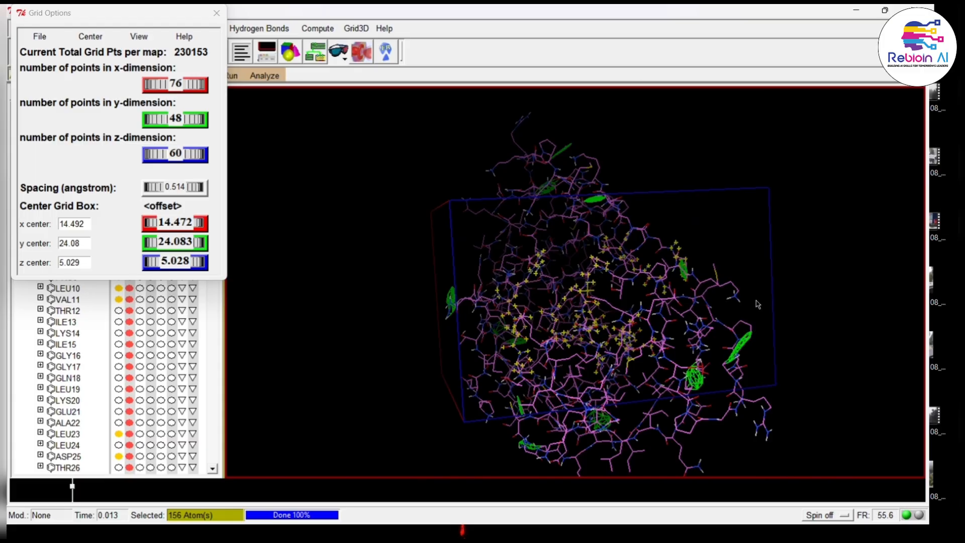
{"action": "middle_click_drag", "start_coordinate": [786, 304], "coordinate": [784, 309]}
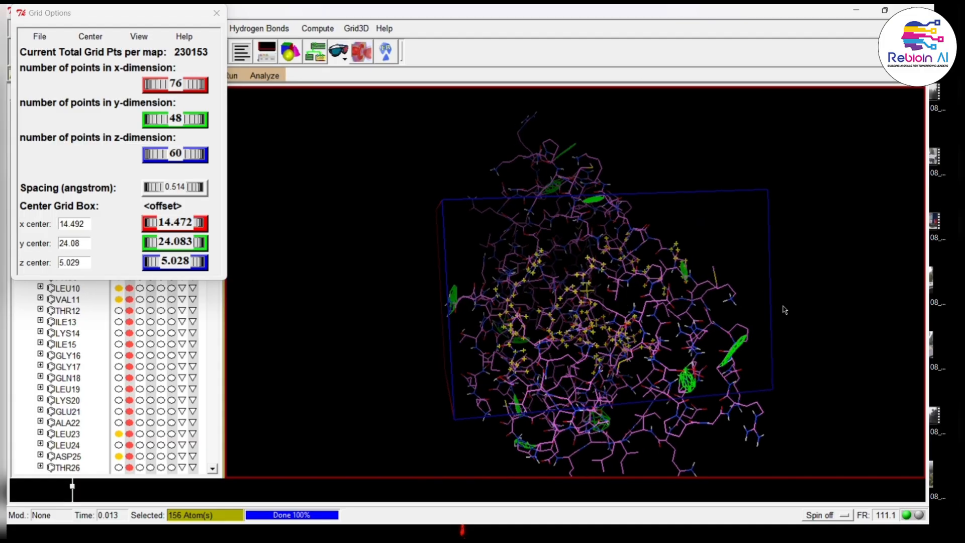
Step: Resize the grid box to 66 x, 50 y and 34 z points, with its centre at x 16.278 and y 26.833
{"action": "left_click_drag", "start_coordinate": [157, 226], "coordinate": [194, 229]}
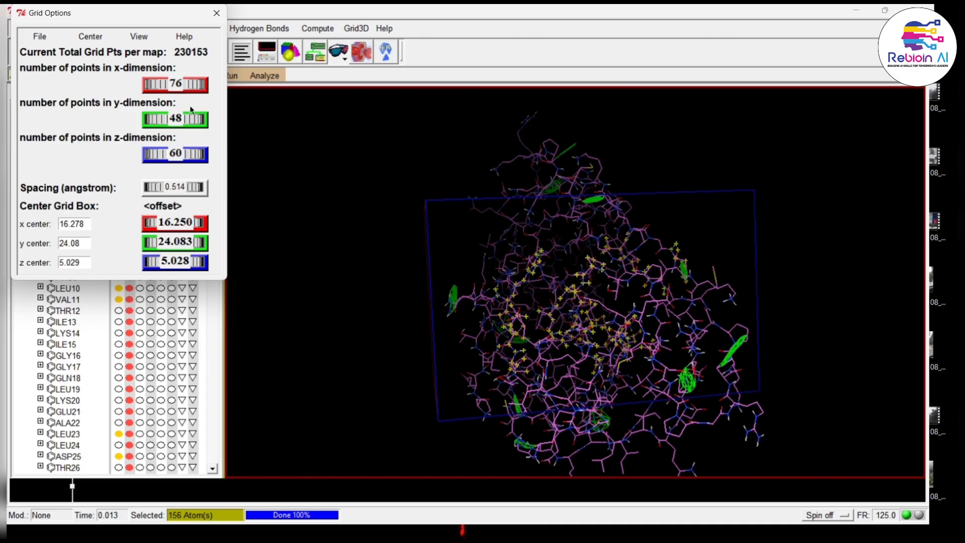
{"action": "left_click_drag", "start_coordinate": [178, 85], "coordinate": [186, 84]}
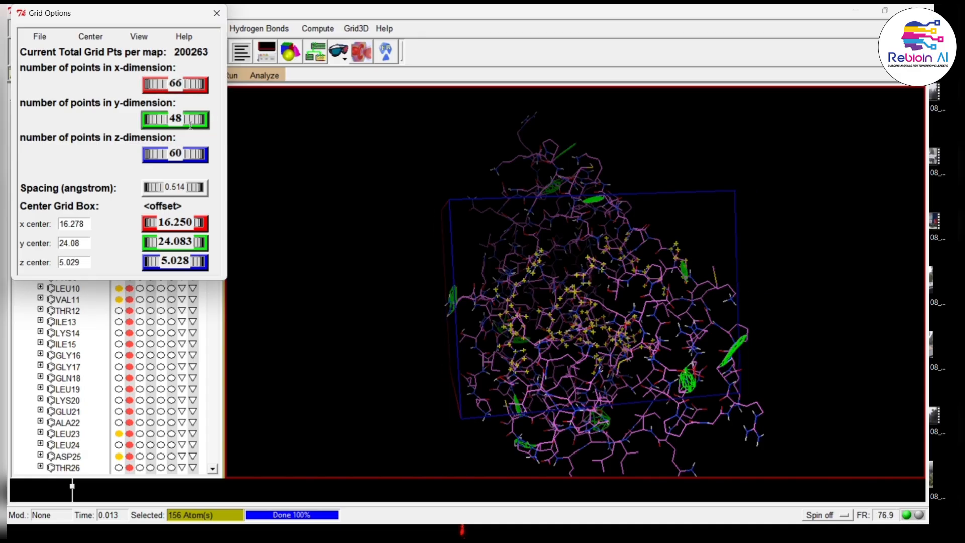
{"action": "mouse_move", "coordinate": [186, 120]}
{"action": "left_mouse_down"}
{"action": "mouse_move", "coordinate": [181, 127]}
{"action": "mouse_move", "coordinate": [193, 127]}
{"action": "left_mouse_up"}
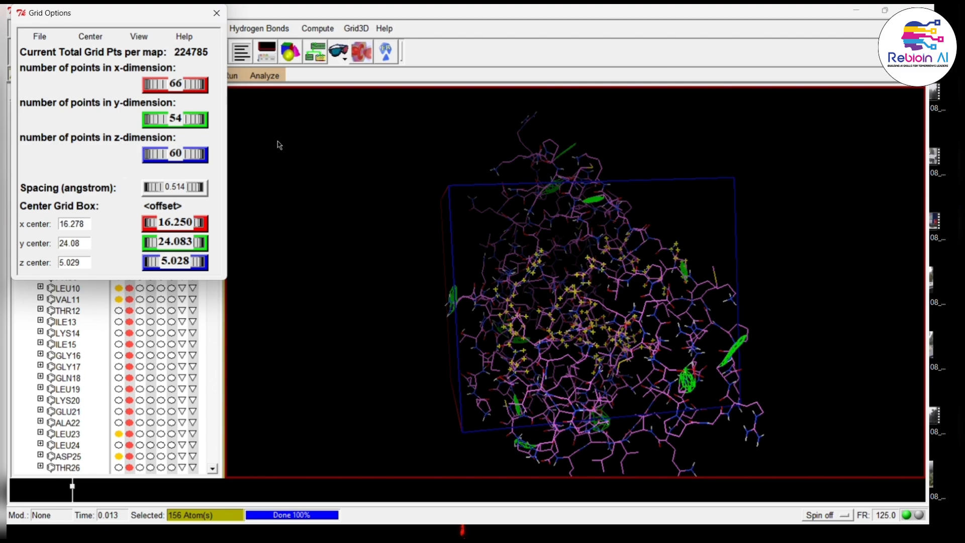
{"action": "left_click_drag", "start_coordinate": [193, 119], "coordinate": [181, 155]}
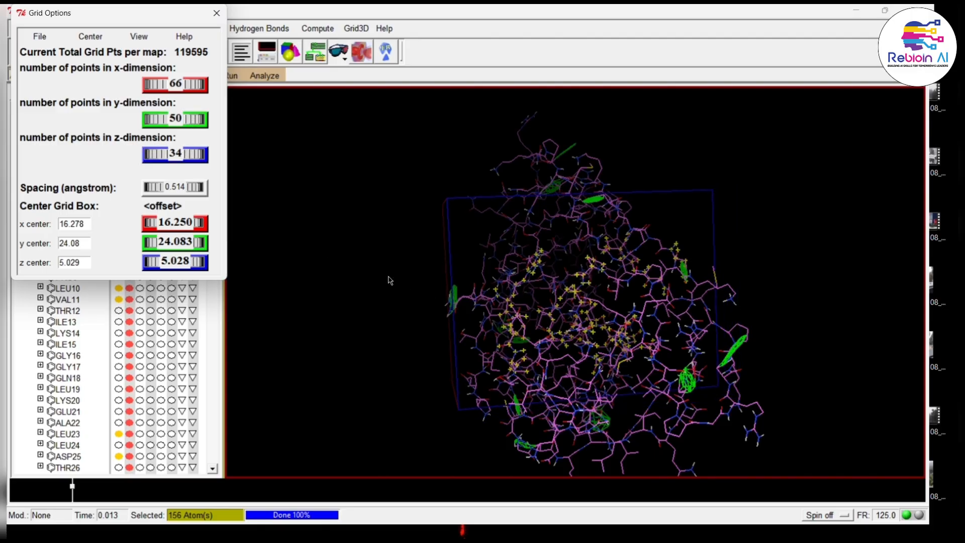
{"action": "left_click_drag", "start_coordinate": [190, 242], "coordinate": [268, 249]}
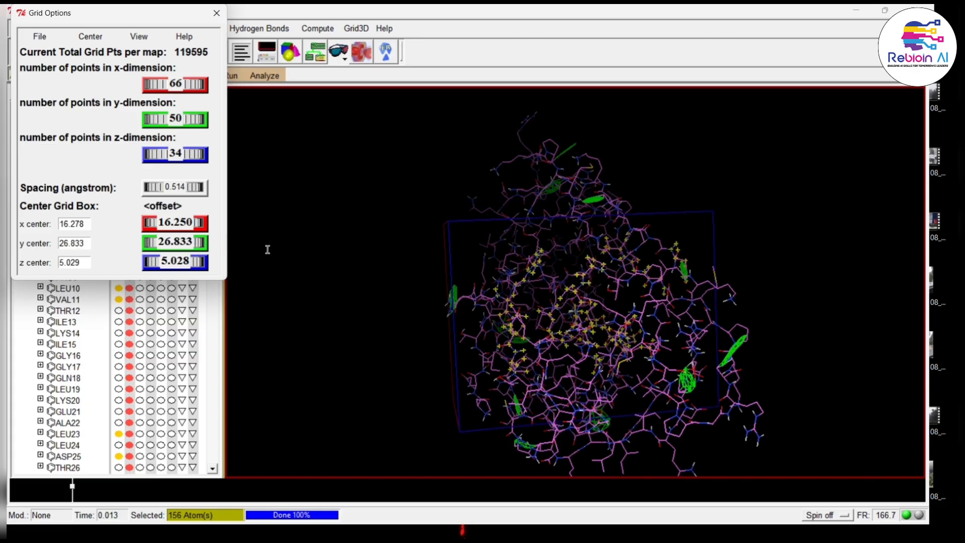
Step: Set the grid box's x centre to 15.997 and its points to 58 in x, 64 in y and 54 in z
{"action": "middle_click_drag", "start_coordinate": [594, 160], "coordinate": [686, 338]}
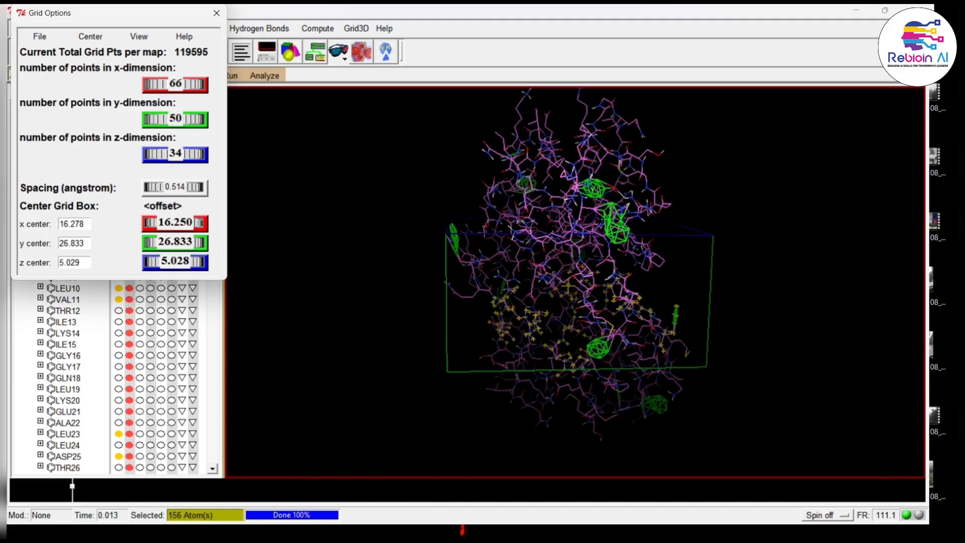
{"action": "left_click_drag", "start_coordinate": [203, 224], "coordinate": [201, 227]}
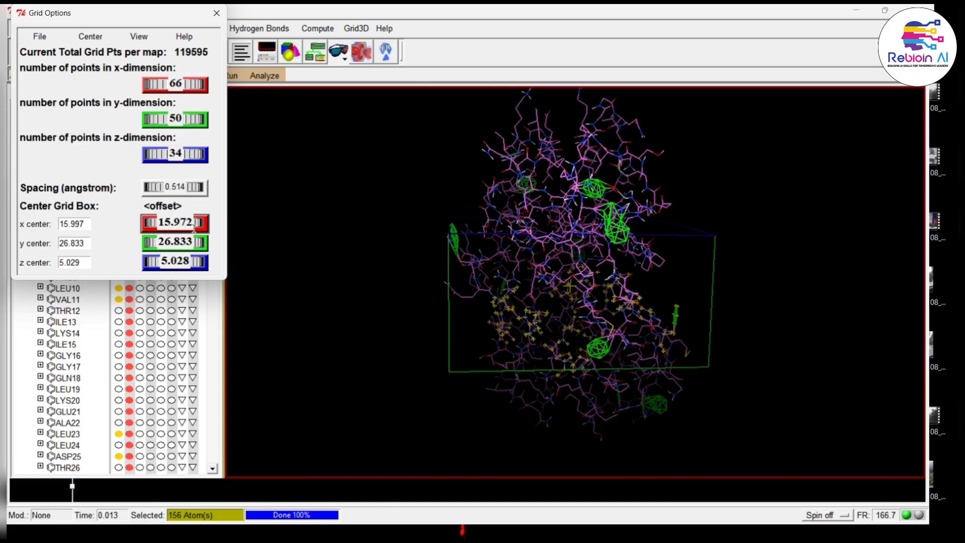
{"action": "left_click_drag", "start_coordinate": [196, 79], "coordinate": [182, 84]}
{"action": "left_click_drag", "start_coordinate": [194, 123], "coordinate": [206, 157]}
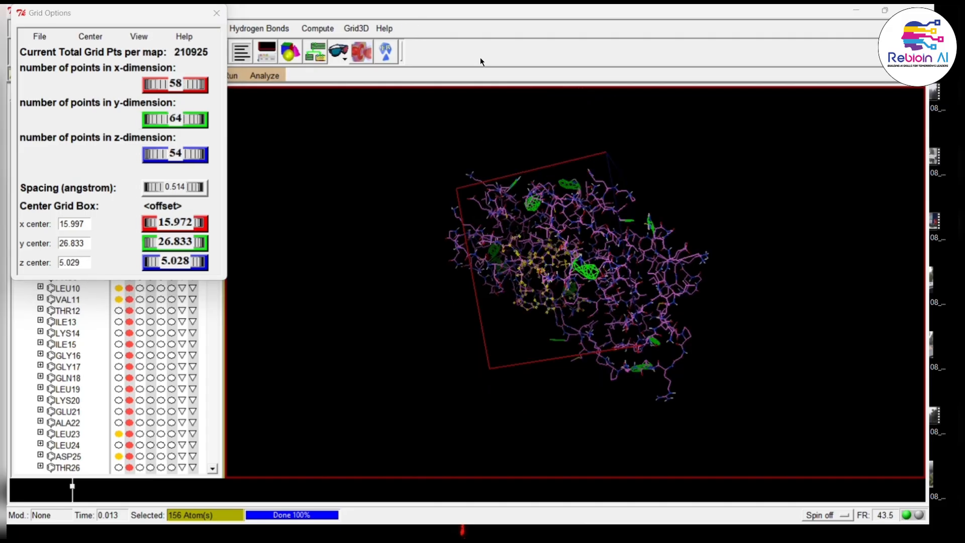
Step: Inspect the resized grid box from all sides to check that it encloses the selected residues
{"action": "left_click_drag", "start_coordinate": [605, 181], "coordinate": [735, 190]}
{"action": "left_click_drag", "start_coordinate": [542, 243], "coordinate": [716, 190]}
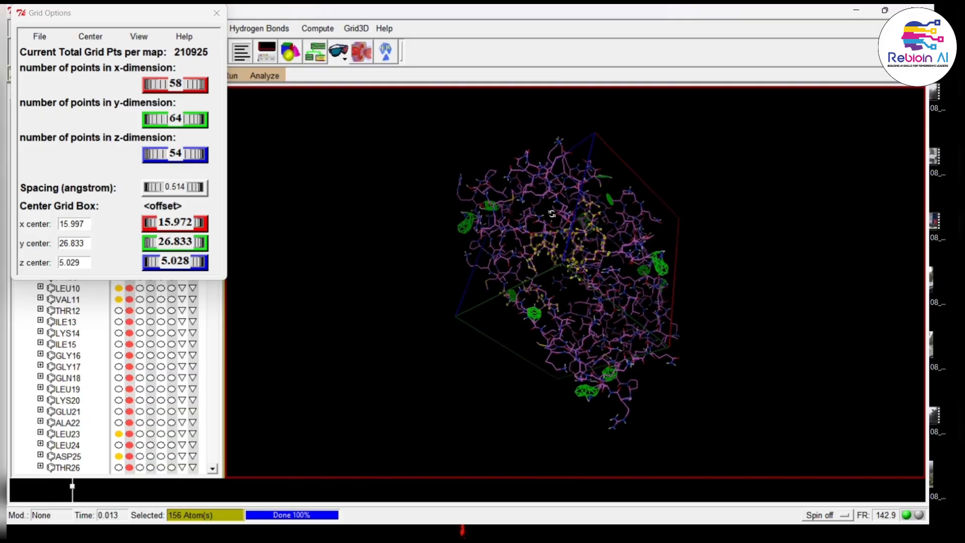
{"action": "left_click_drag", "start_coordinate": [551, 214], "coordinate": [673, 198]}
{"action": "left_click_drag", "start_coordinate": [577, 229], "coordinate": [770, 176]}
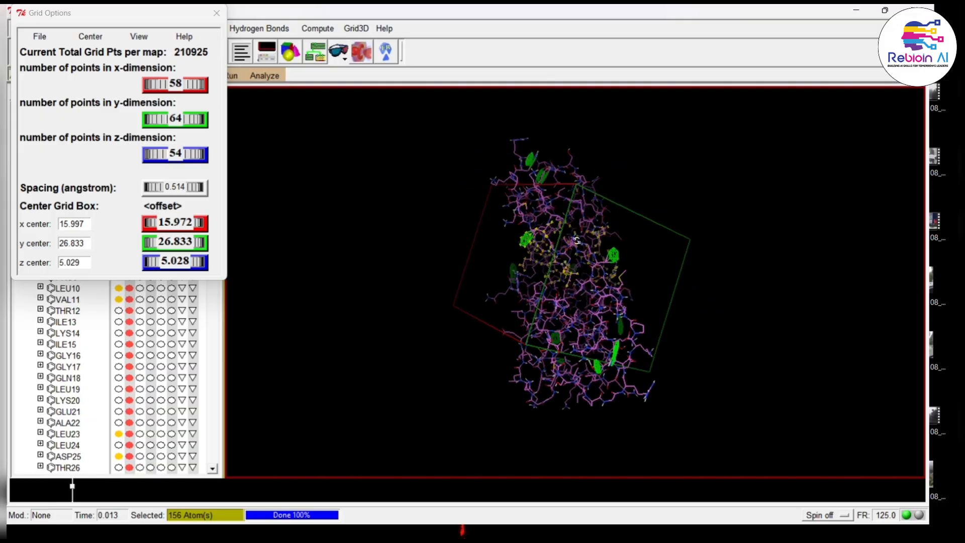
{"action": "left_click_drag", "start_coordinate": [576, 241], "coordinate": [792, 194]}
{"action": "left_click_drag", "start_coordinate": [638, 236], "coordinate": [747, 160]}
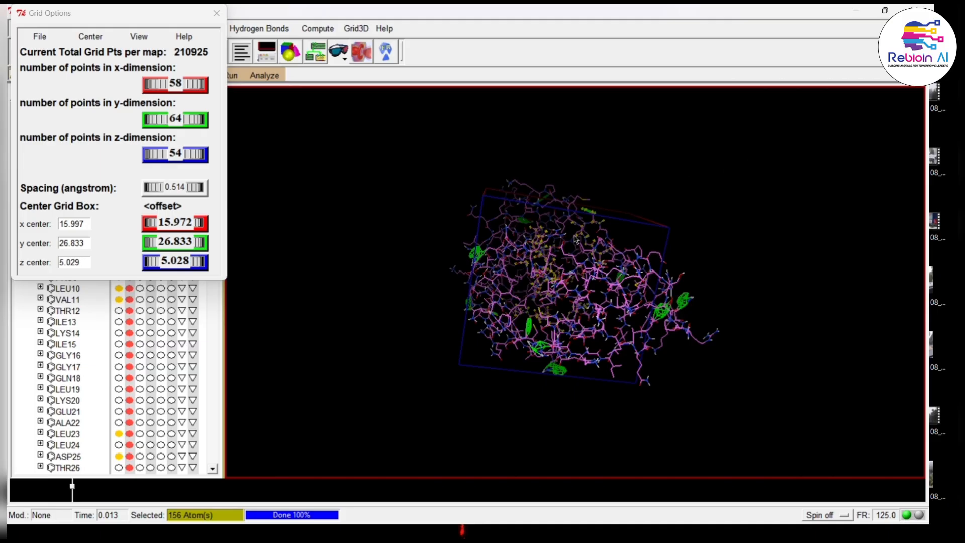
{"action": "left_click_drag", "start_coordinate": [568, 259], "coordinate": [680, 212]}
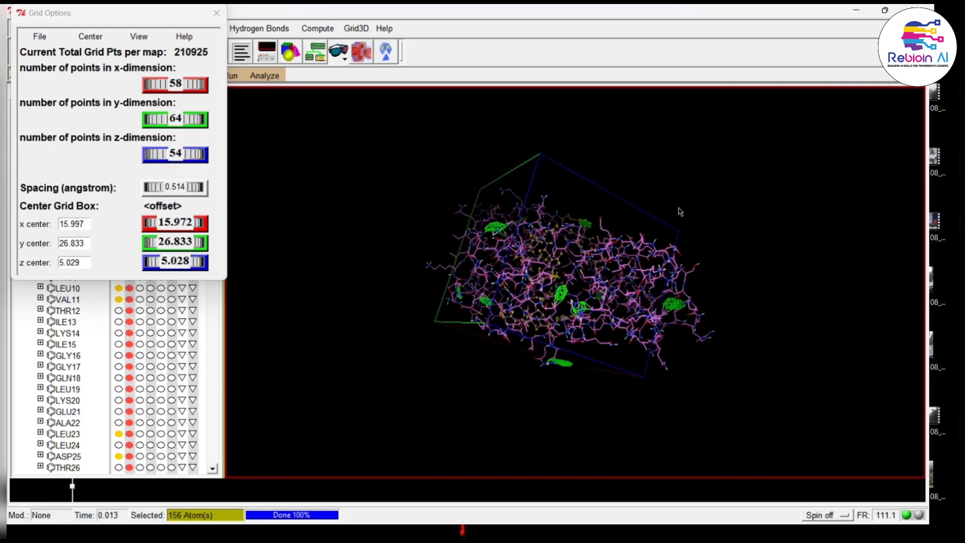
{"action": "left_click_drag", "start_coordinate": [503, 262], "coordinate": [519, 309]}
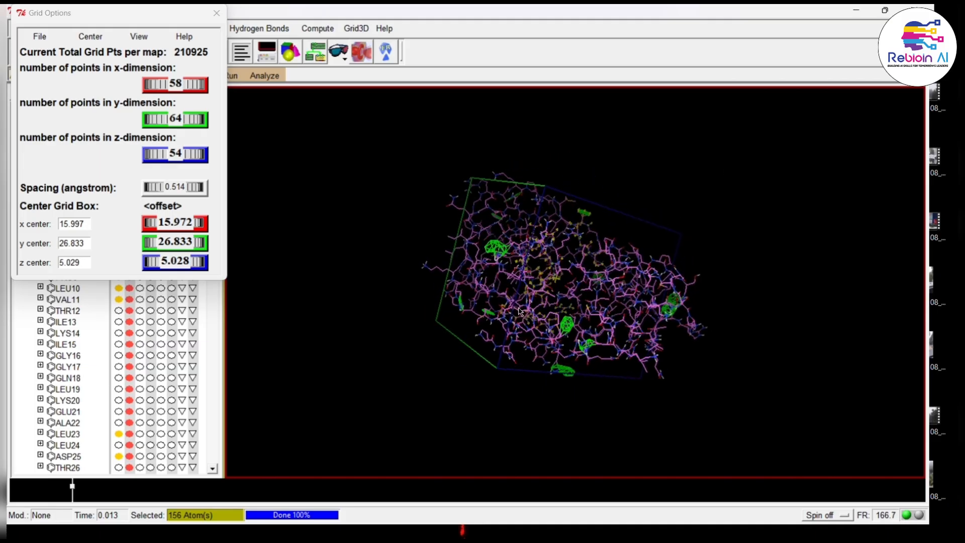
{"action": "left_click_drag", "start_coordinate": [580, 290], "coordinate": [700, 276]}
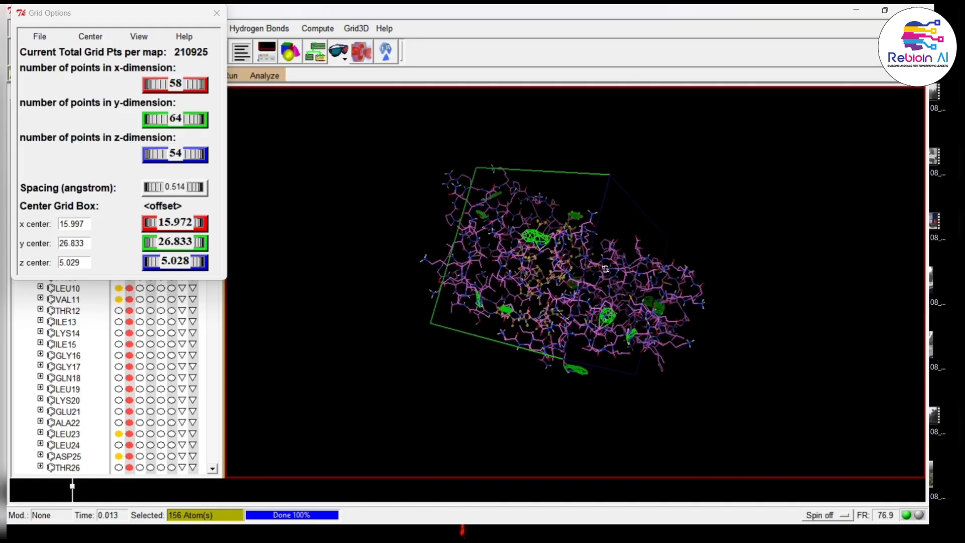
{"action": "left_click_drag", "start_coordinate": [605, 269], "coordinate": [728, 276]}
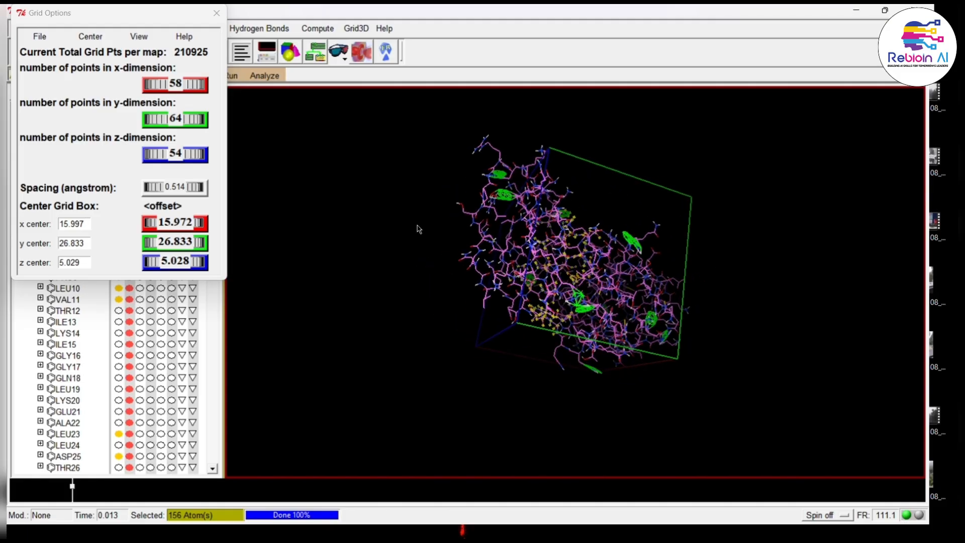
{"action": "left_click_drag", "start_coordinate": [488, 254], "coordinate": [391, 317]}
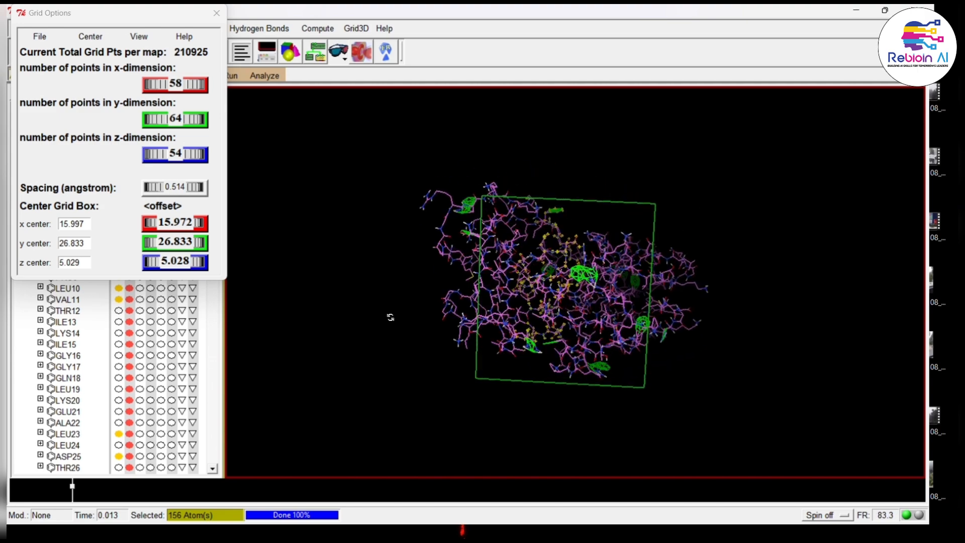
{"action": "left_click_drag", "start_coordinate": [493, 311], "coordinate": [353, 364]}
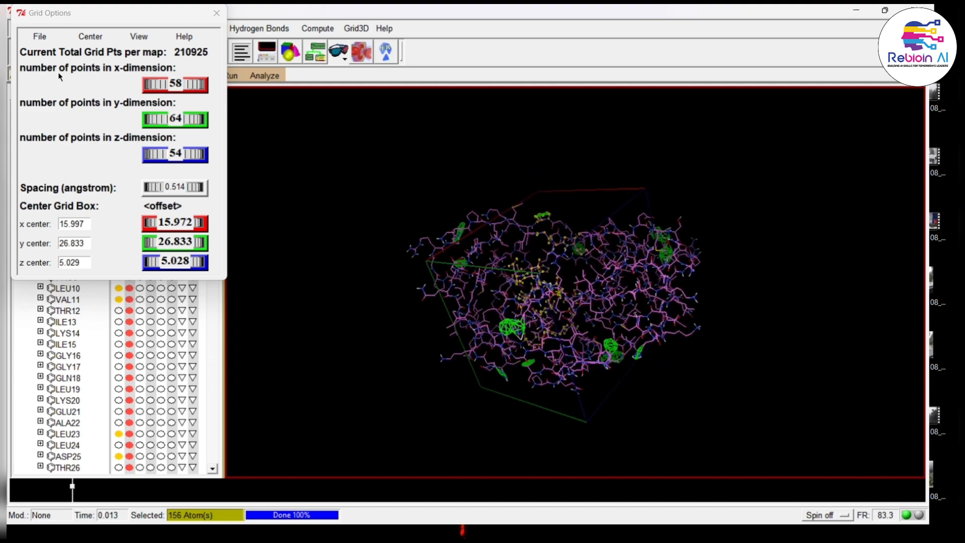
Step: Close the grid options, saving the current grid box settings
{"action": "left_click", "coordinate": [41, 36]}
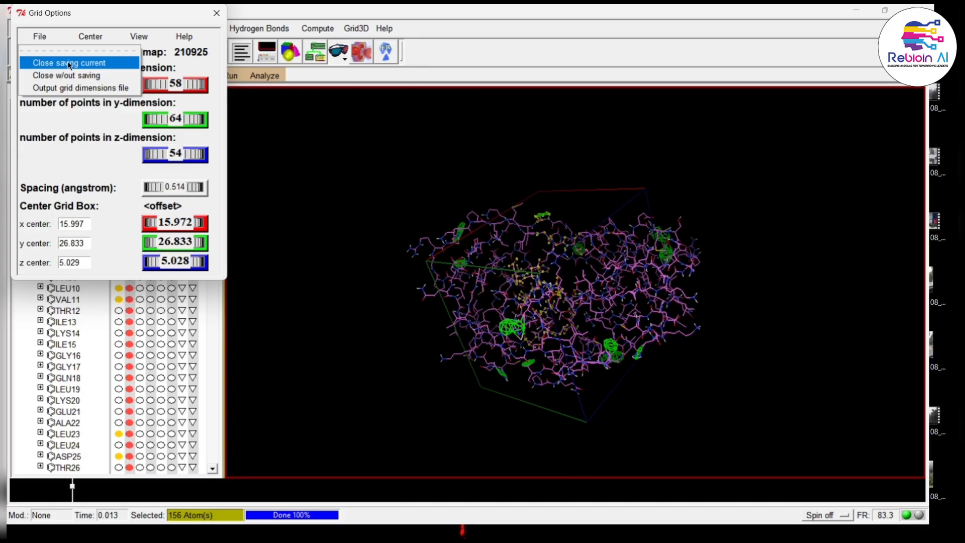
{"action": "left_click", "coordinate": [70, 63]}
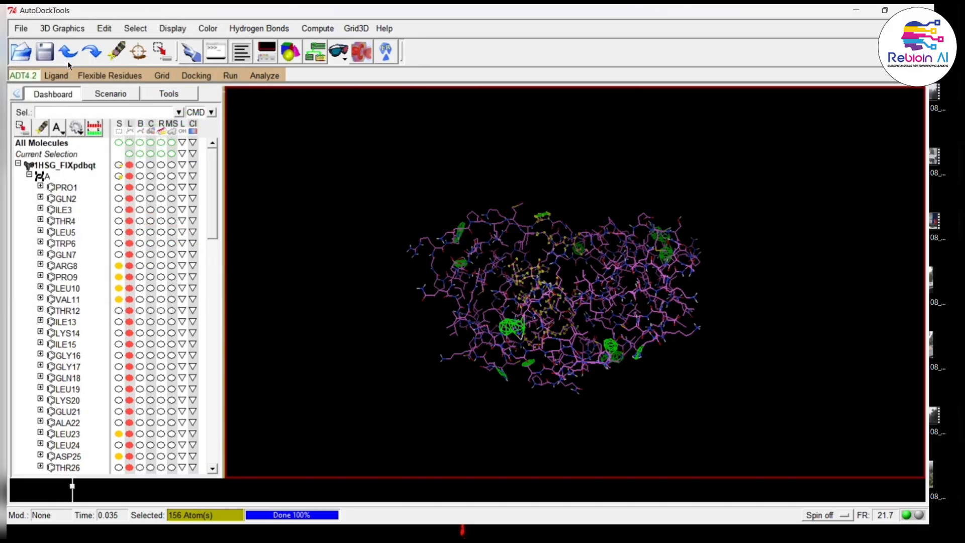